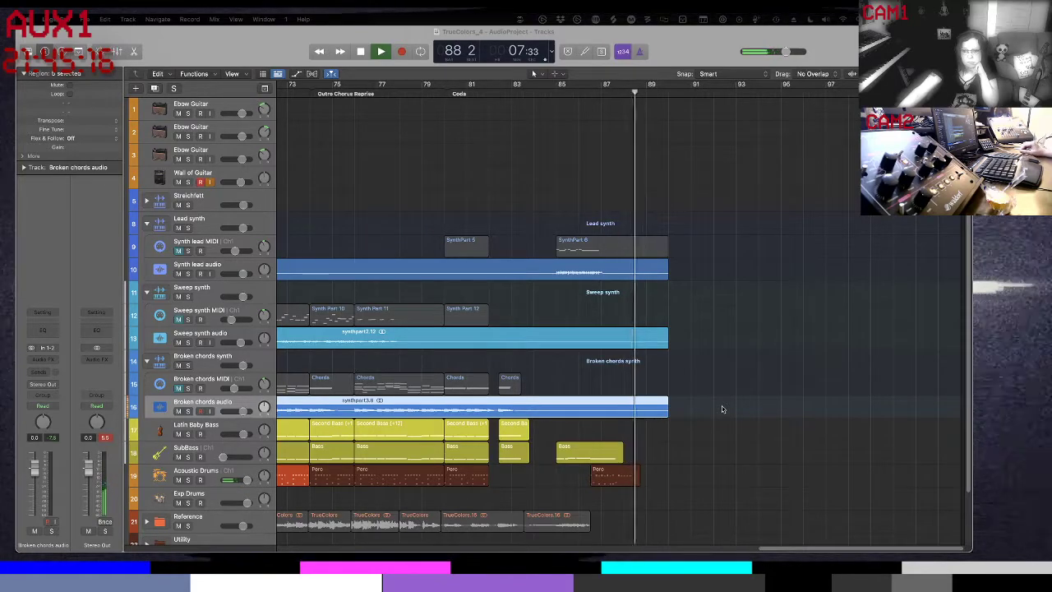
- Stop playback, return to the project start, and set a cycle range from bar 8 to bar 20
left_click(688, 448)
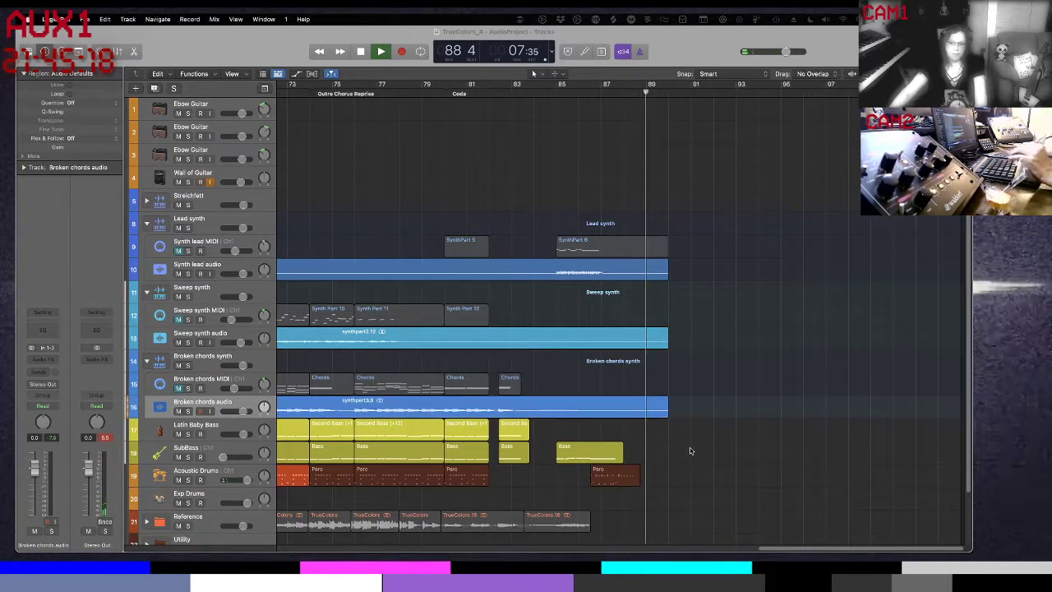
key("space")
key("Return")
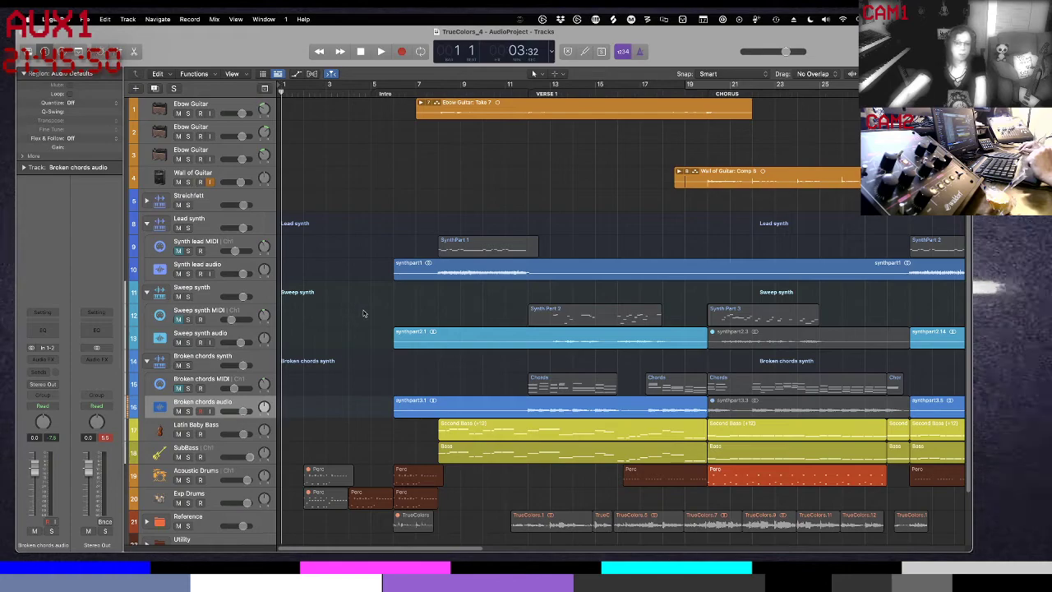
left_click(228, 431)
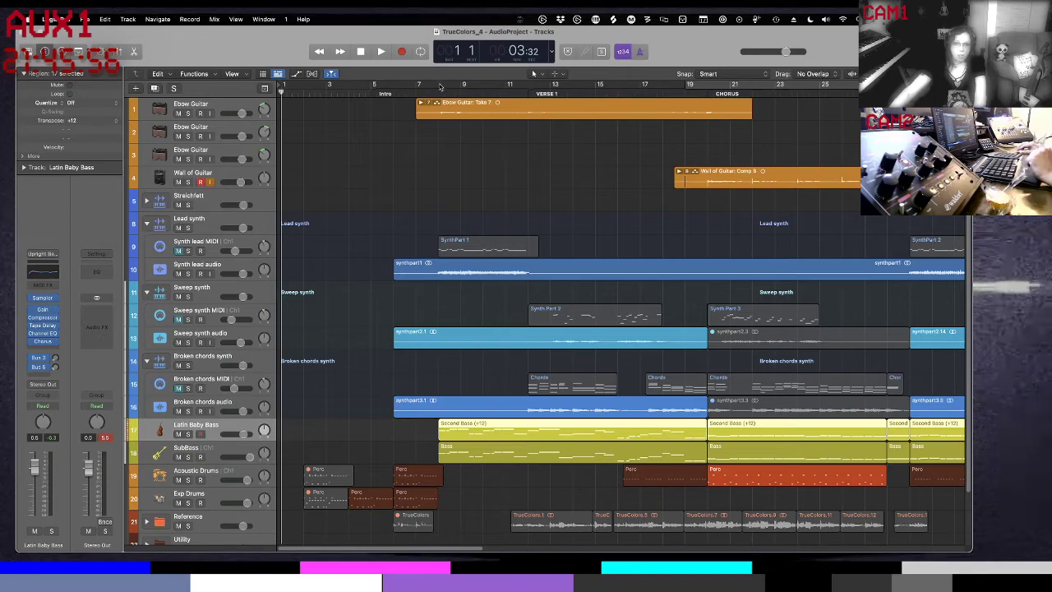
left_click_drag(439, 86, 708, 85)
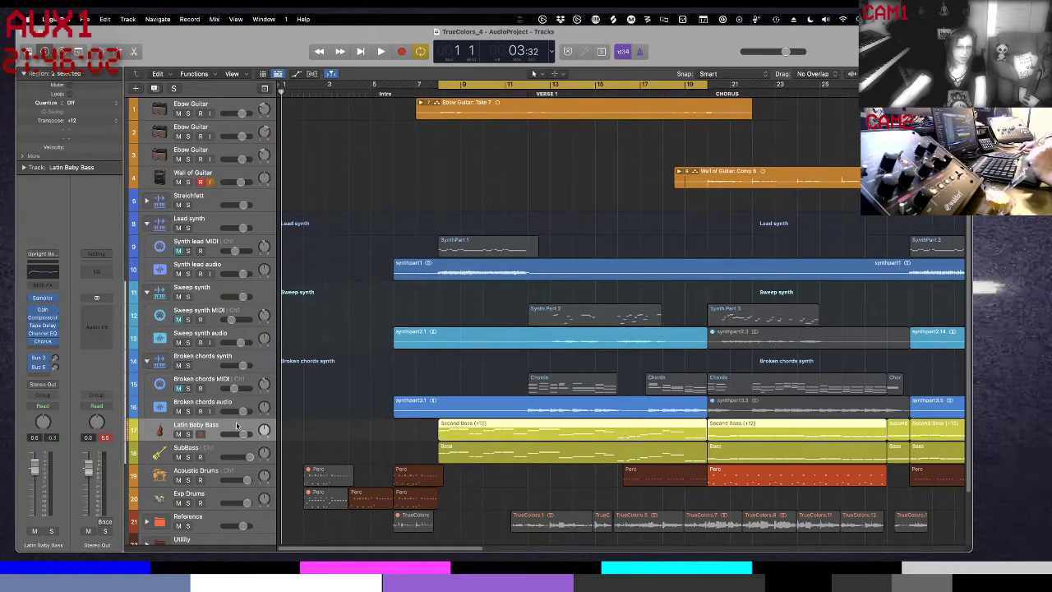
- Audition the cycled section with SubBass soloed alone and with Latin Baby Bass soloed alone
left_click(221, 447)
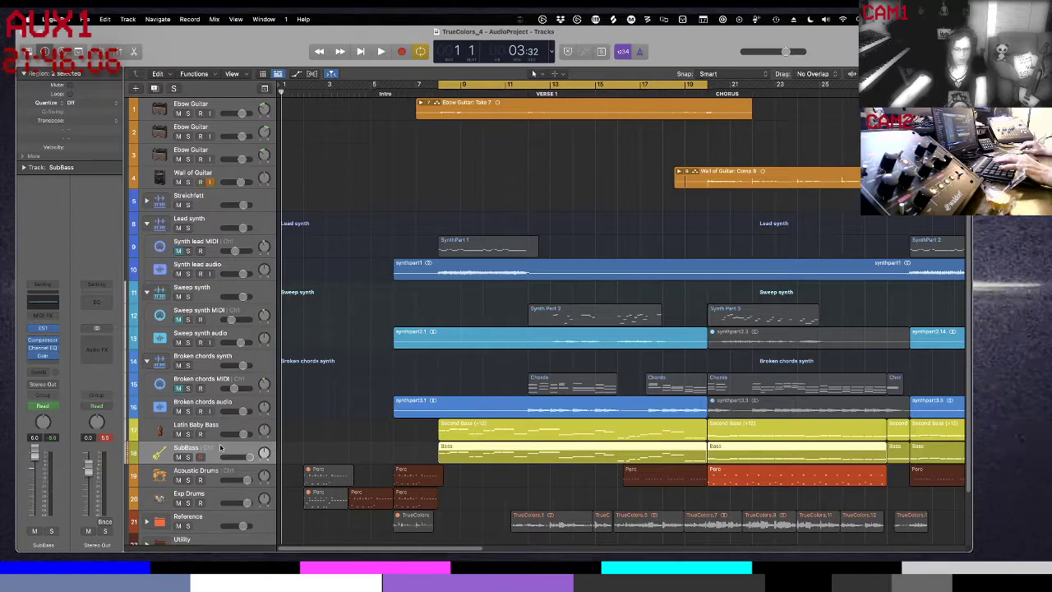
key("s")
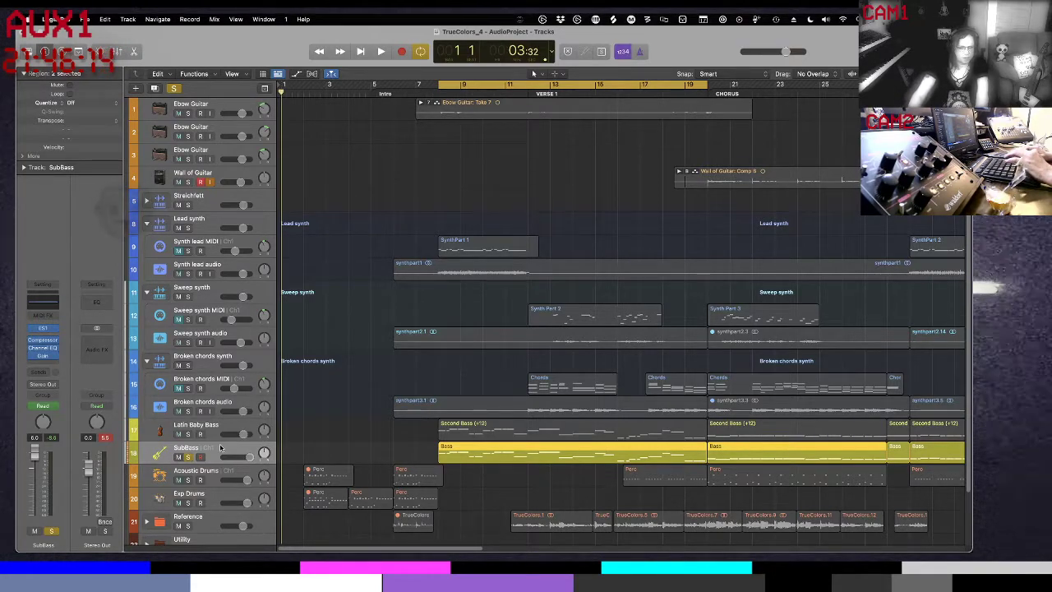
key("space")
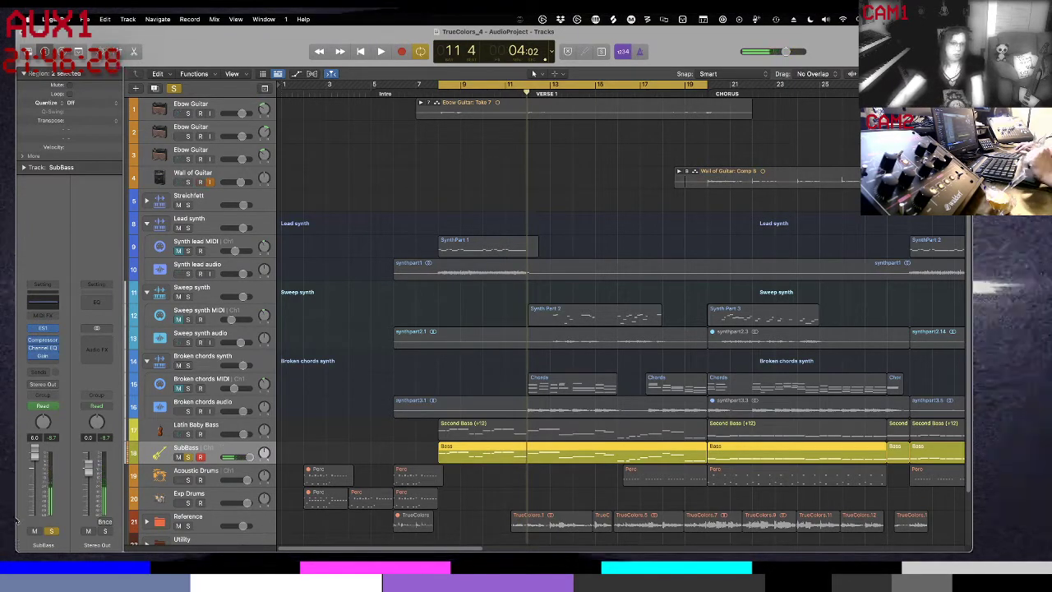
key("s")
left_click(188, 434)
key("space")
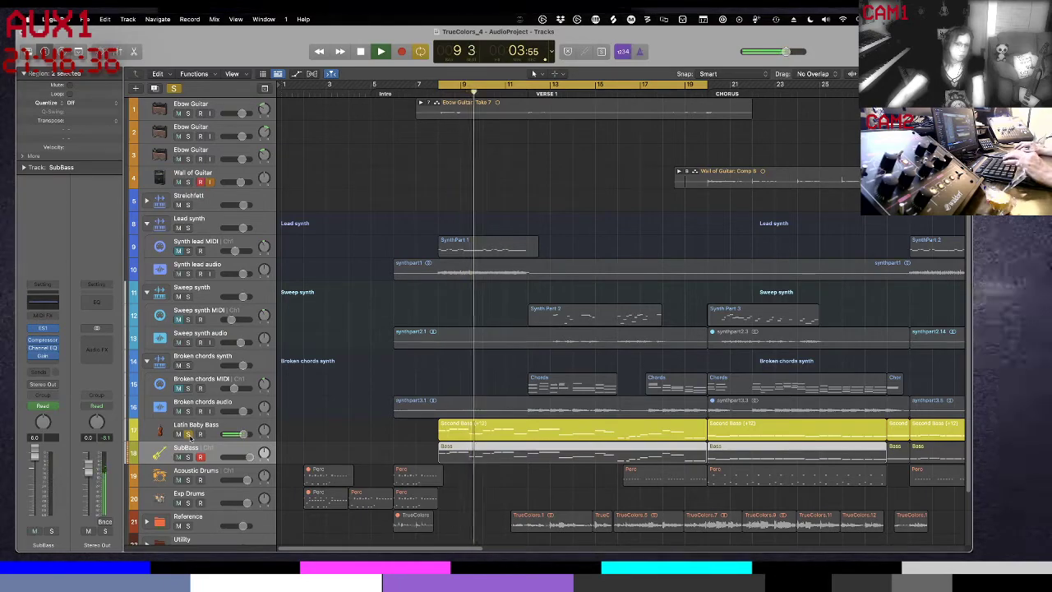
- Play the cycled section with both bass tracks soloed together, and again with only Latin Baby Bass soloed
left_click(189, 457)
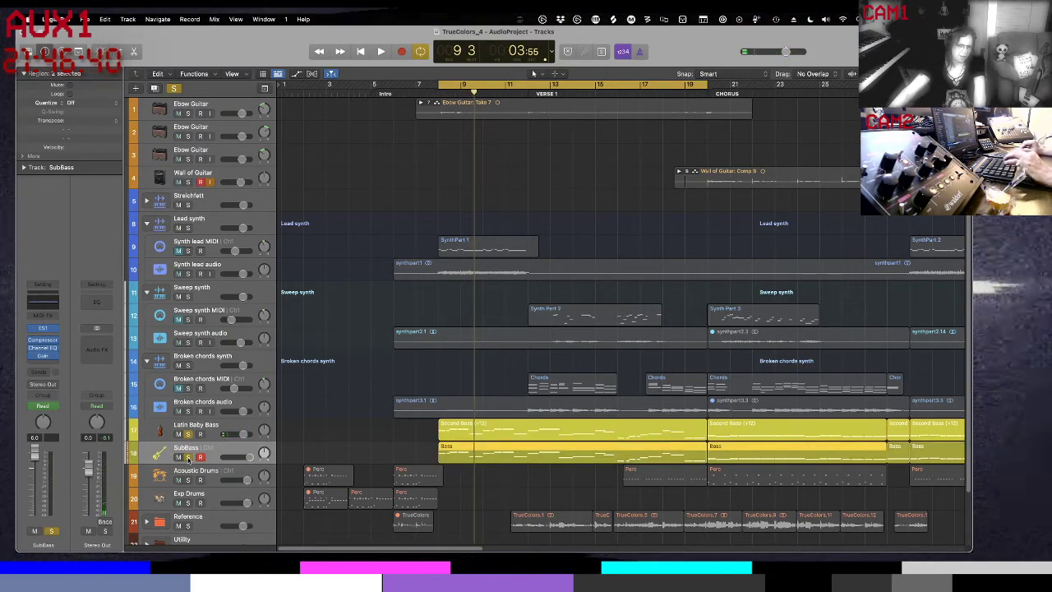
key("space")
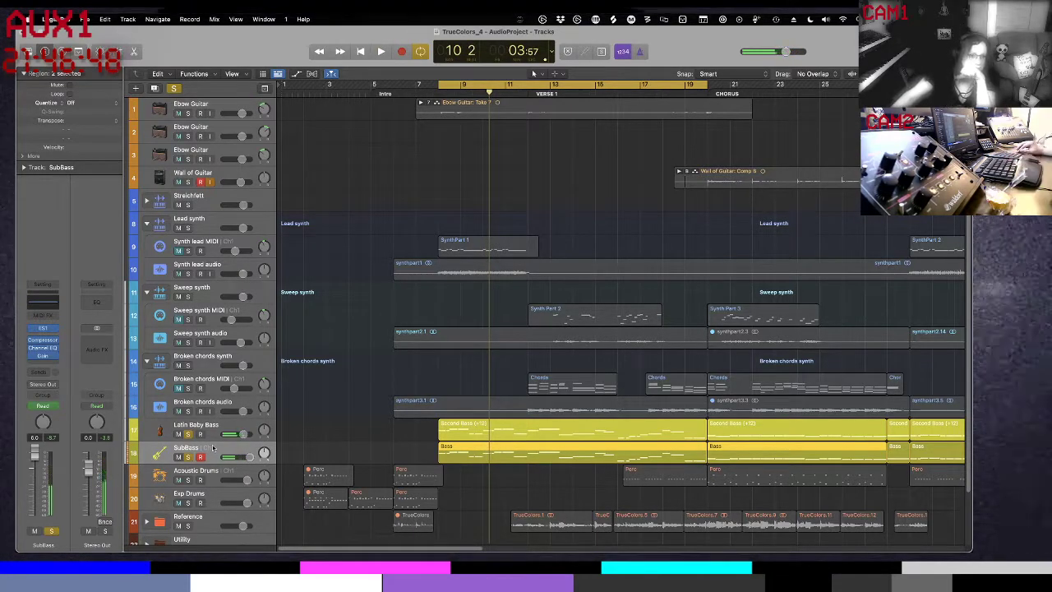
left_click(218, 429)
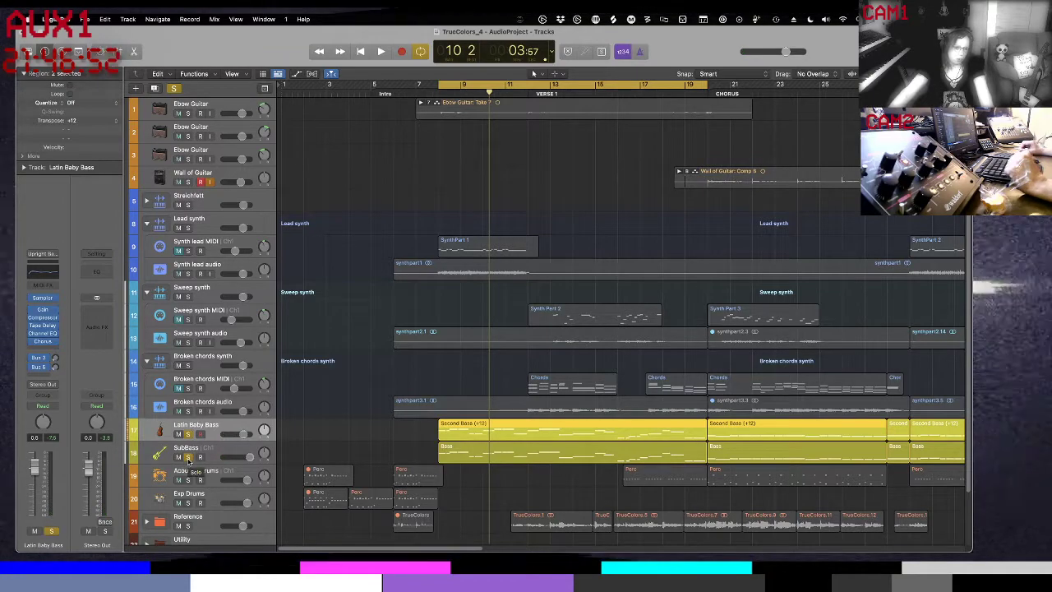
key("space")
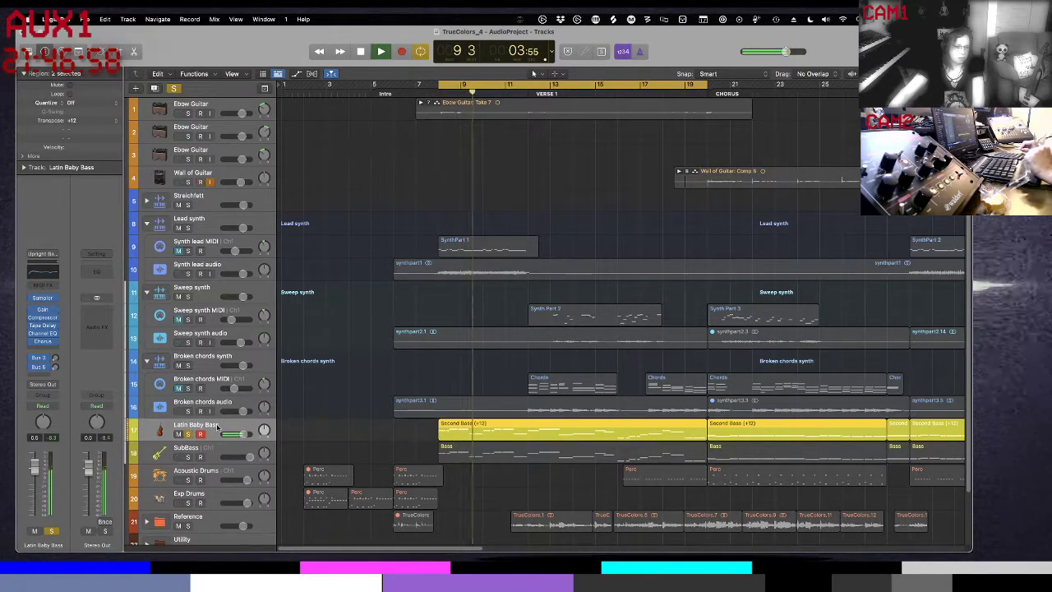
- Open the sound library for the Latin Baby Bass track and audition the Fingerstyle, Fretless and Liverpool Bass patches
key("y")
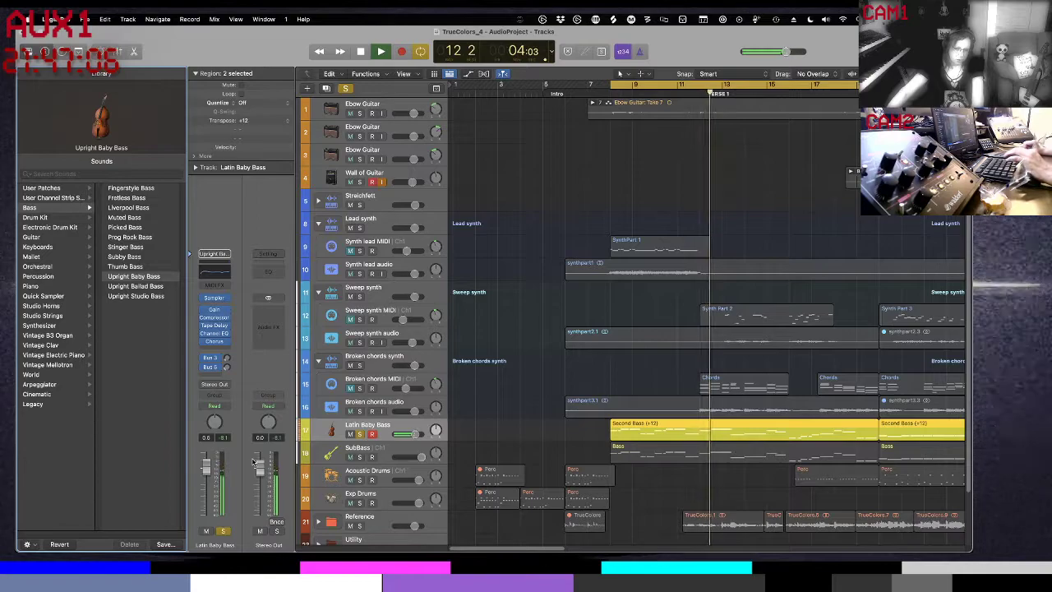
key("space")
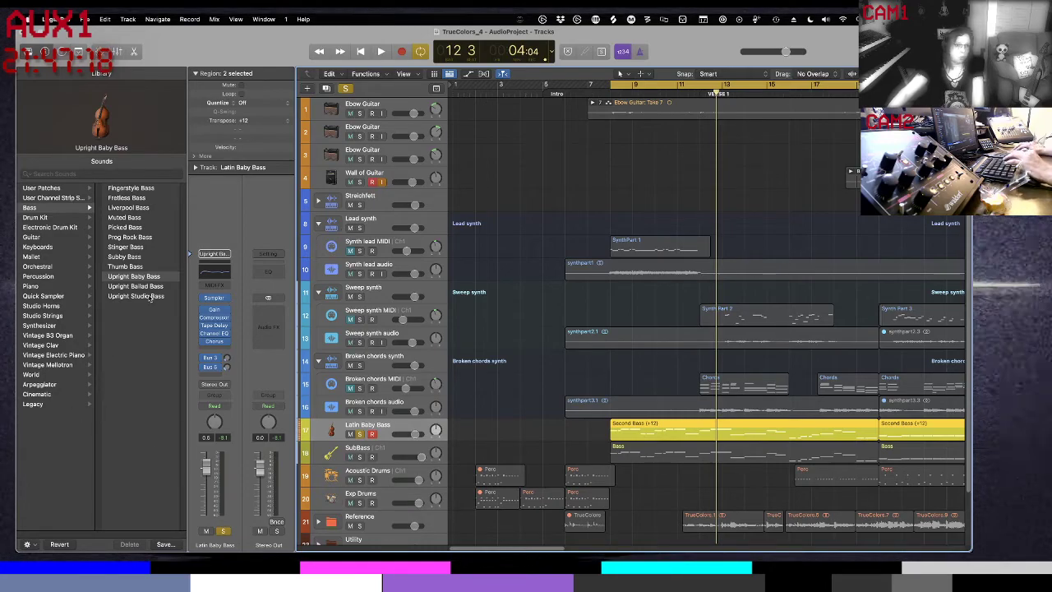
left_click(146, 188)
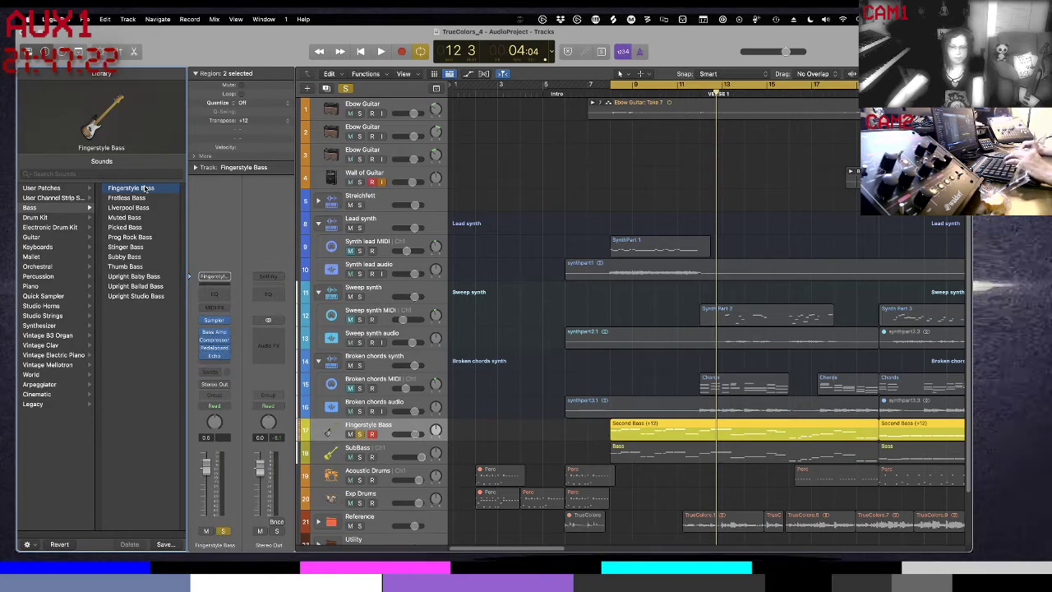
key("shift+Return")
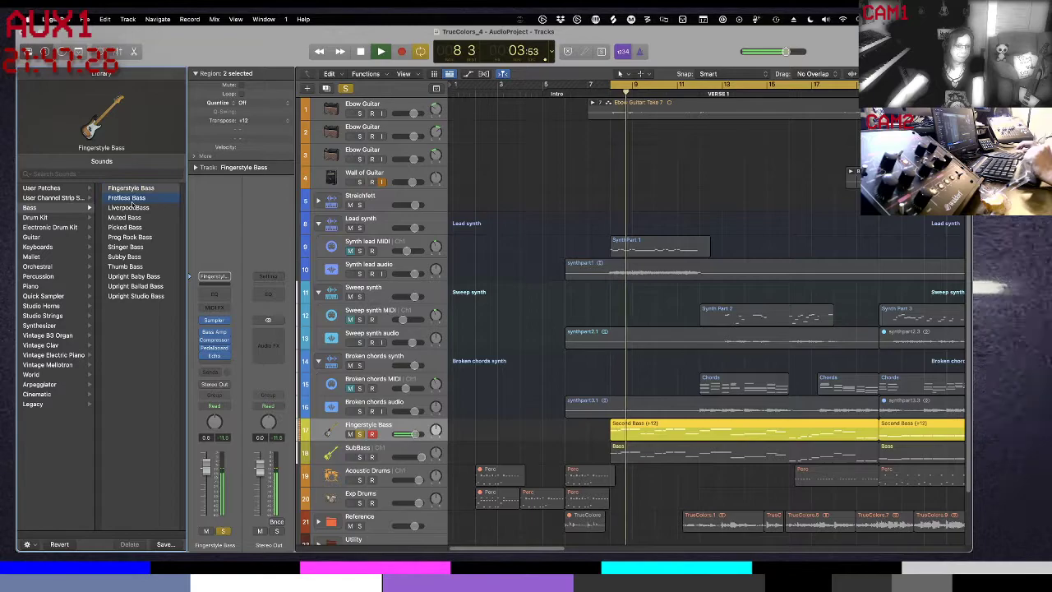
left_click(129, 198)
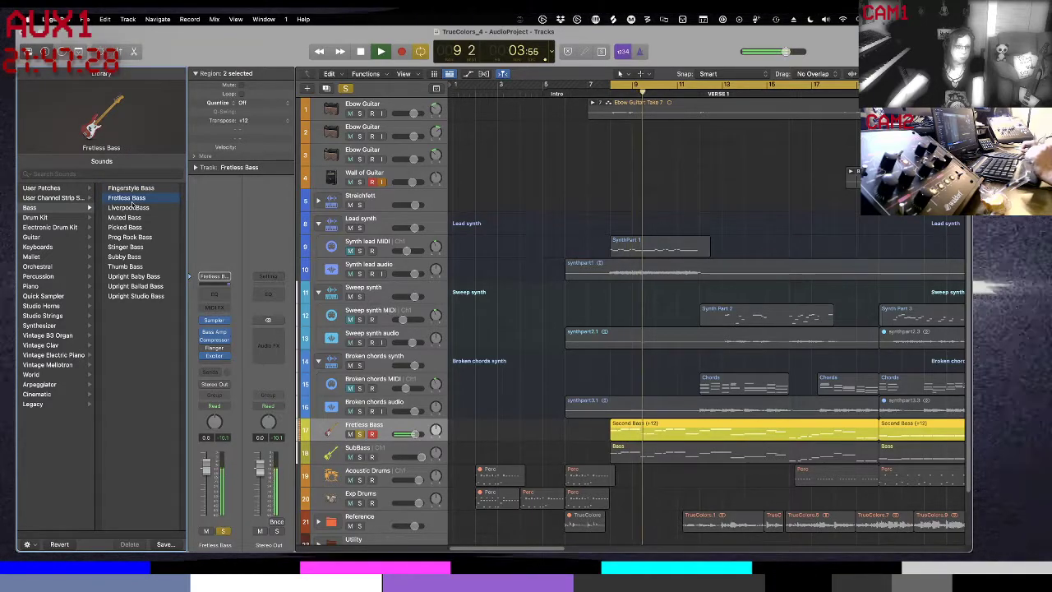
left_click(129, 208)
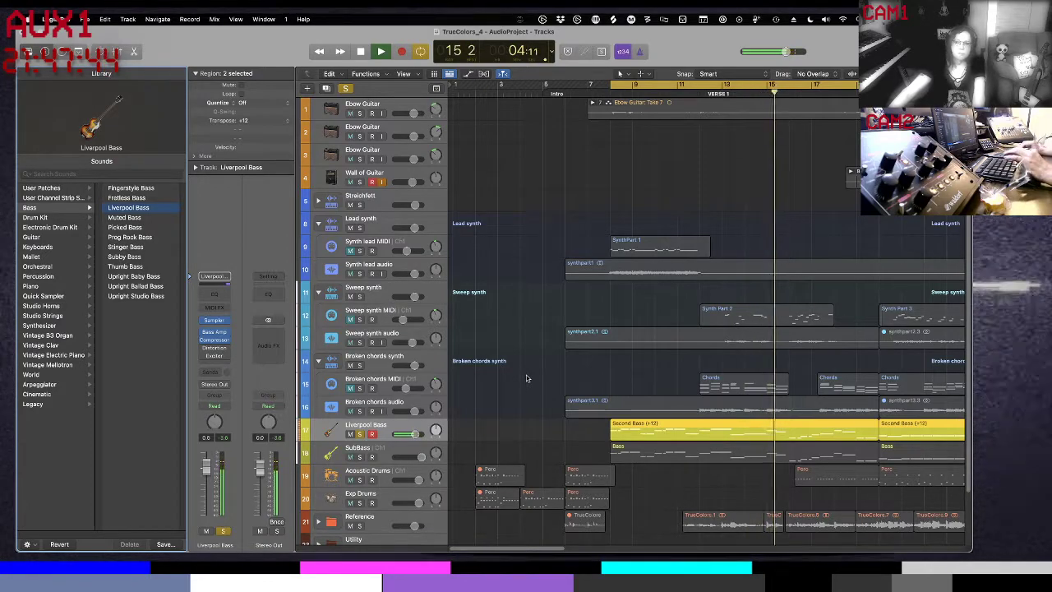
- Add SubBass to the solo and replay the cycled section alongside the Liverpool Bass track
key("space")
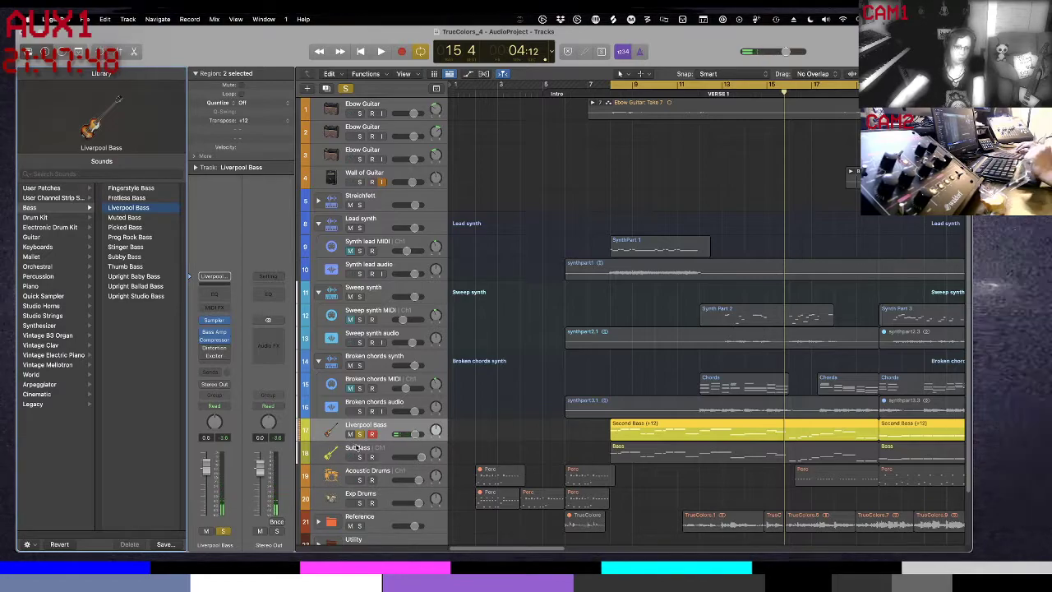
left_click(359, 457)
key("space")
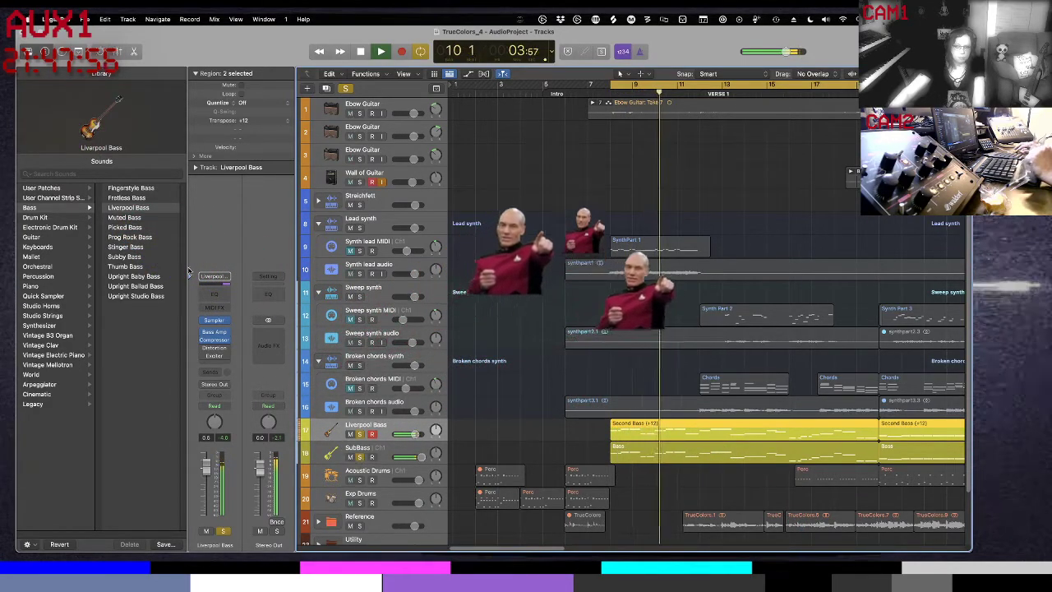
- Audition the Muted, Picked and Stinger Bass patches against SubBass and load Thumb Bass on the track
left_click(145, 218)
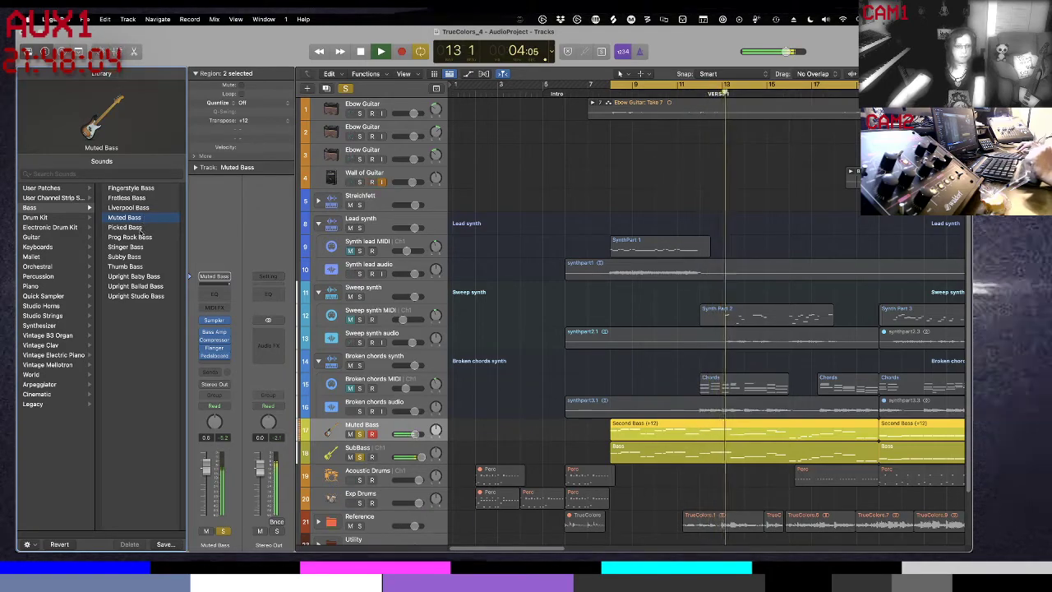
left_click(138, 228)
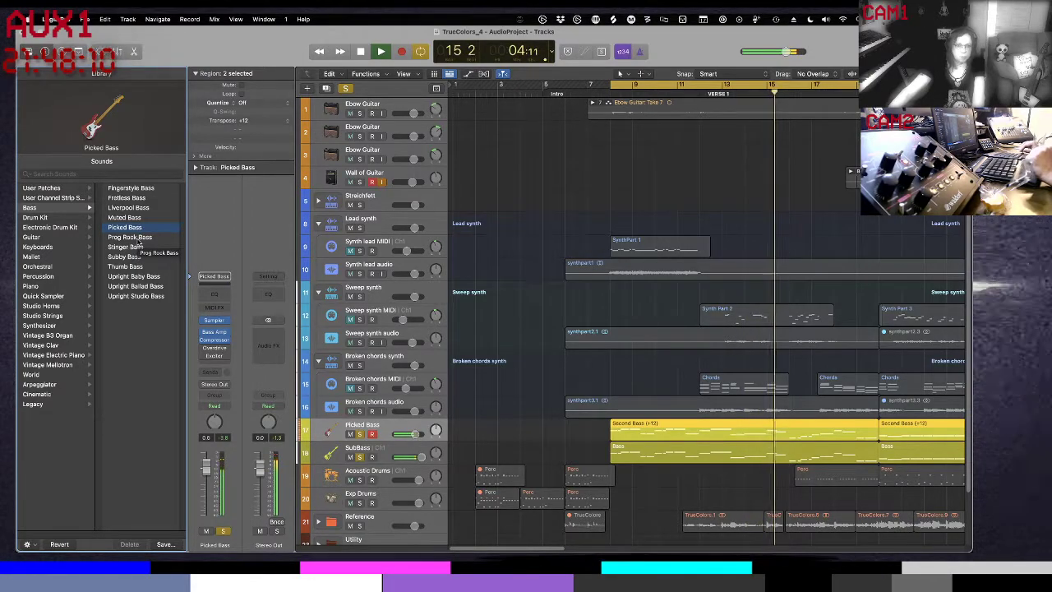
left_click(136, 247)
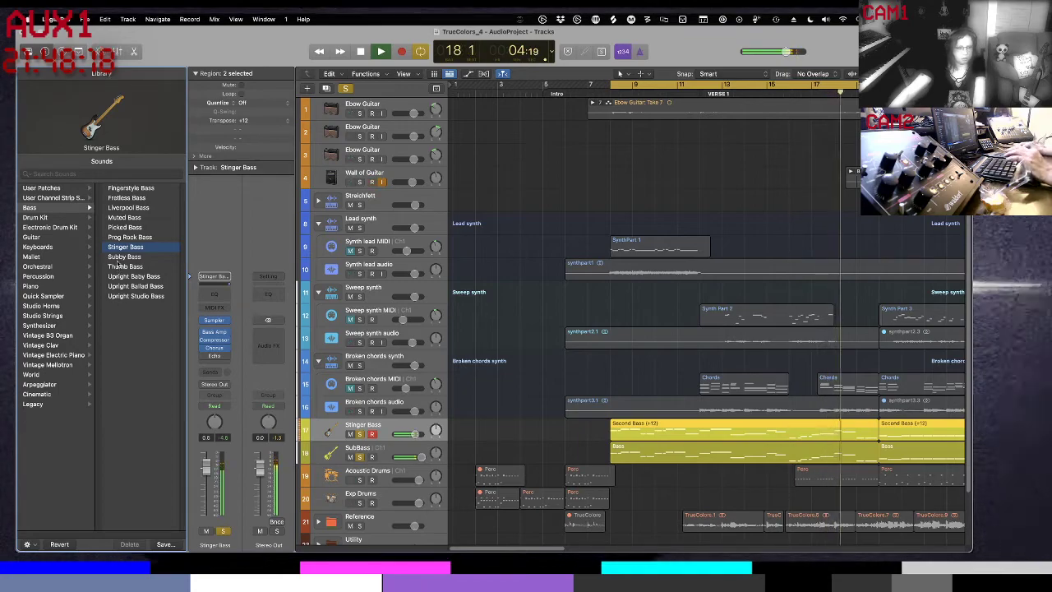
left_click(123, 266)
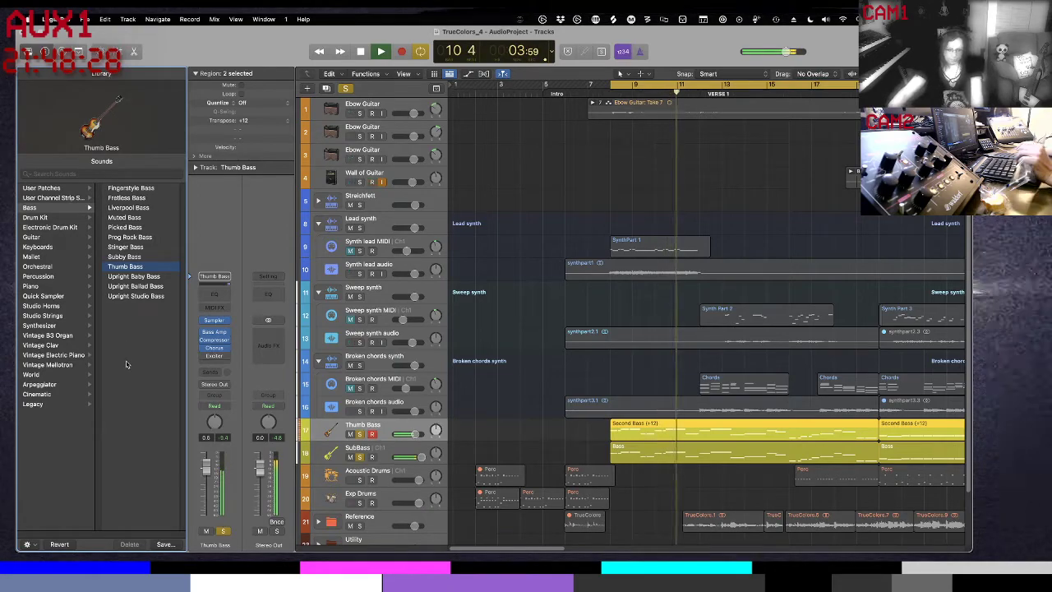
- Try the Upright Baby Bass and Upright Ballad Bass patches and return the track to Thumb Bass
key("Down")
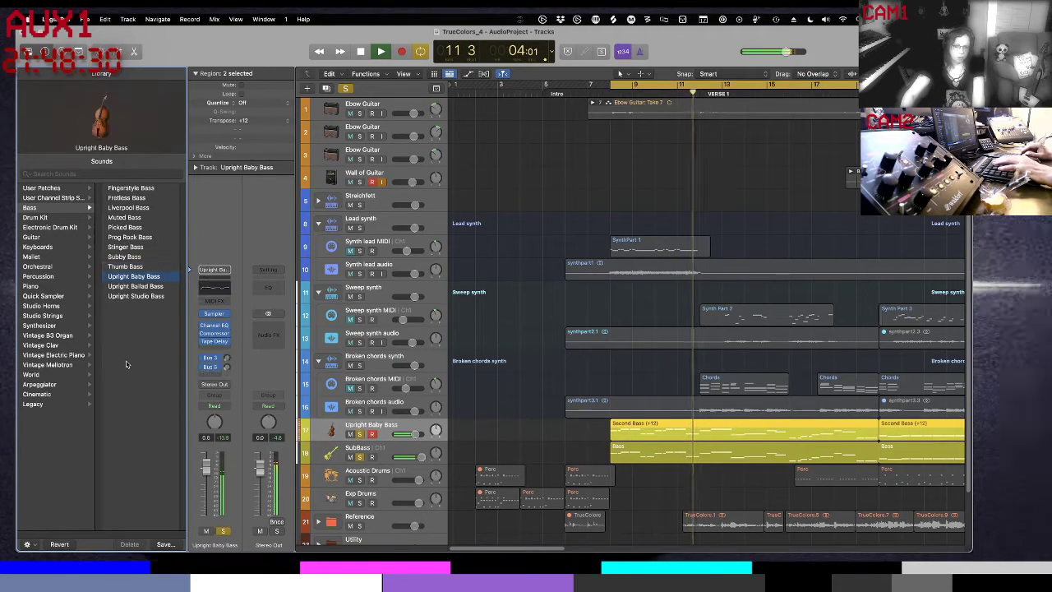
key("Down")
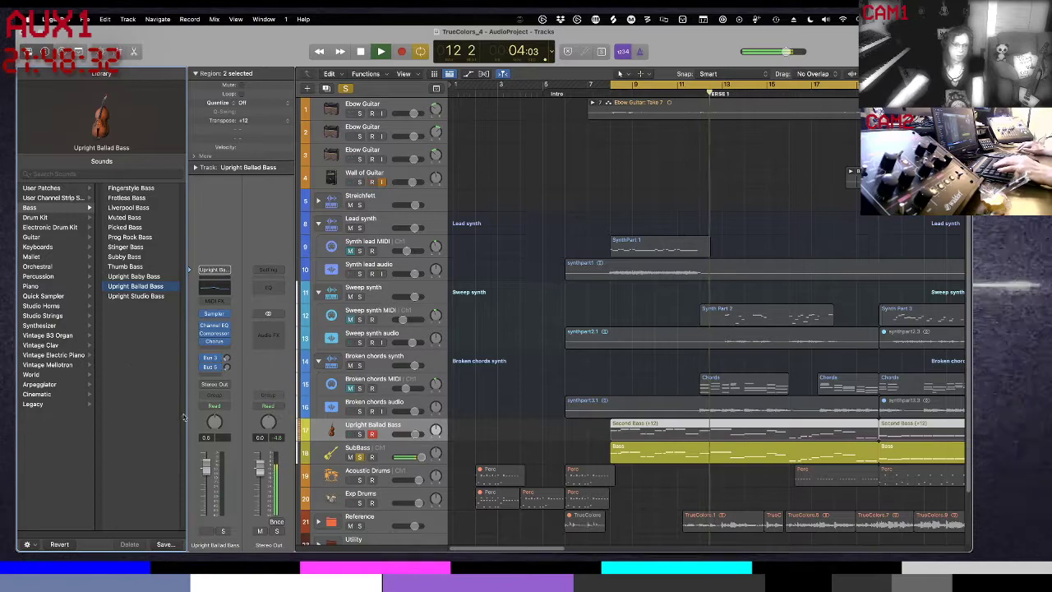
key("Up")
key("Up")
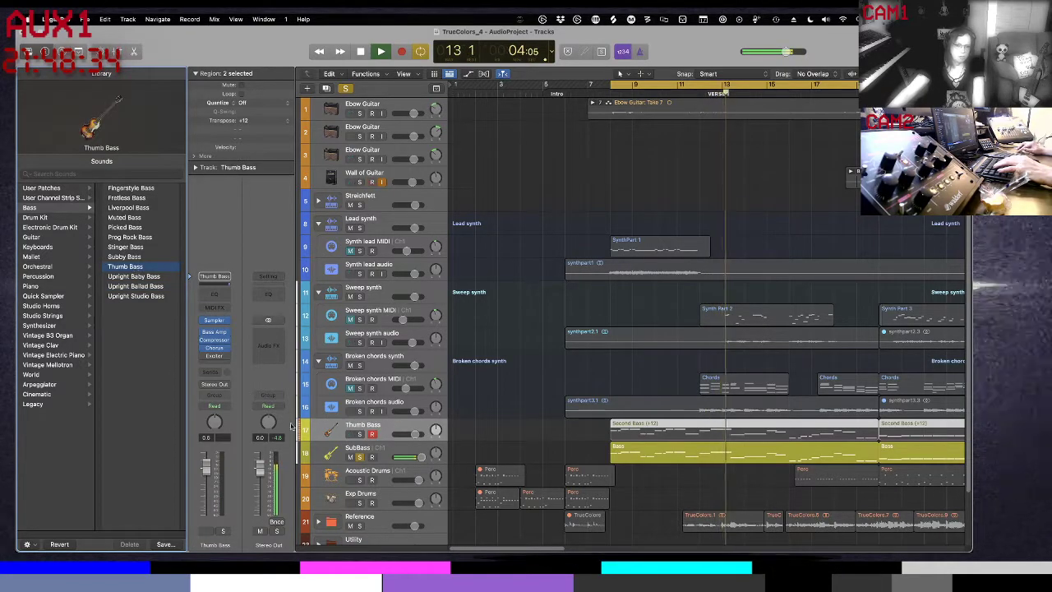
- Listen to Thumb Bass in the full mix, and solo it from the start of the cycle range
left_click(384, 458)
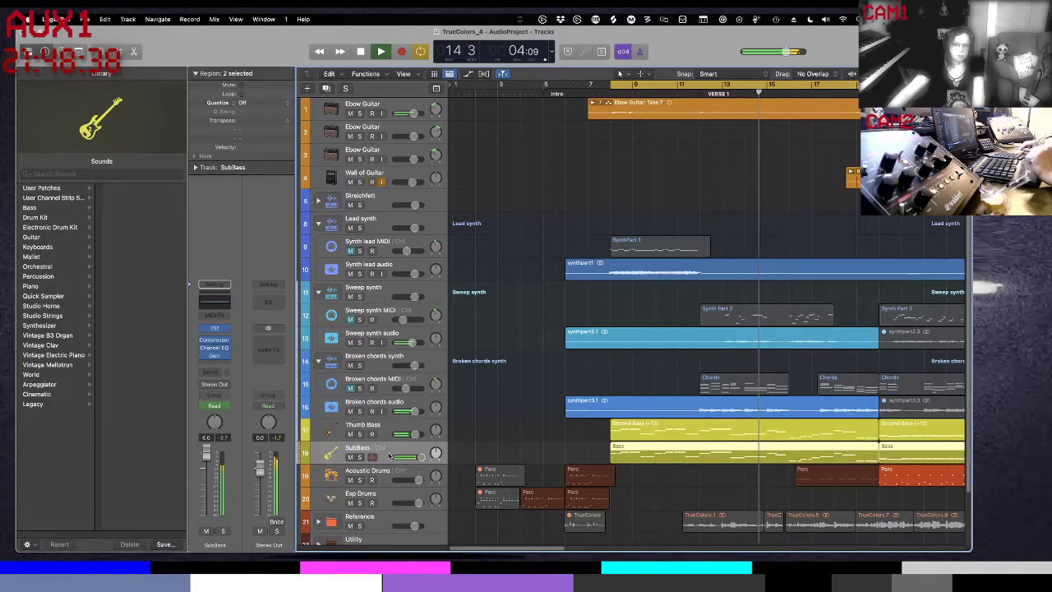
key("Up")
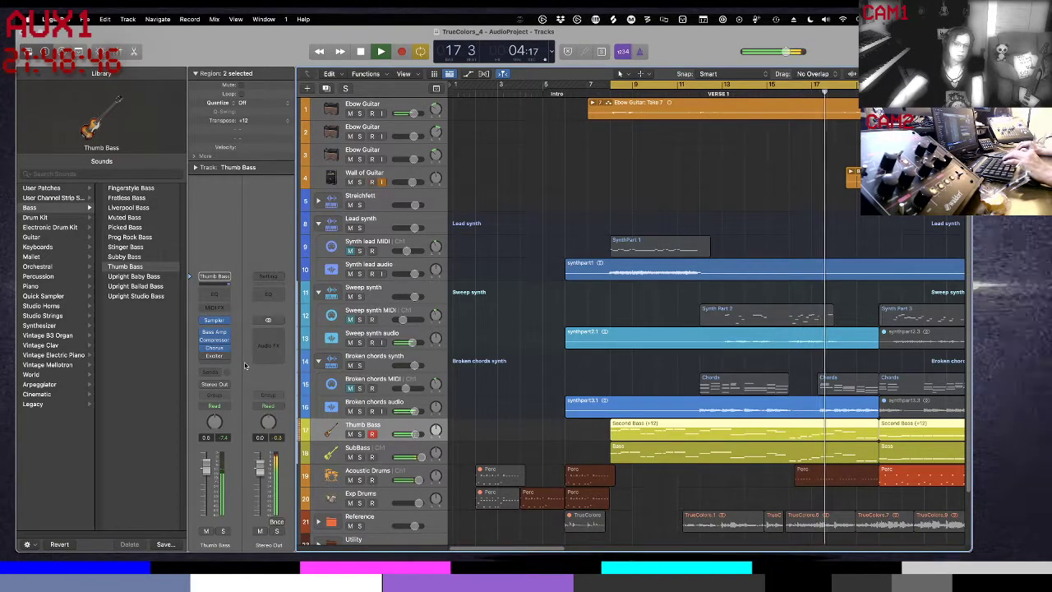
key("s")
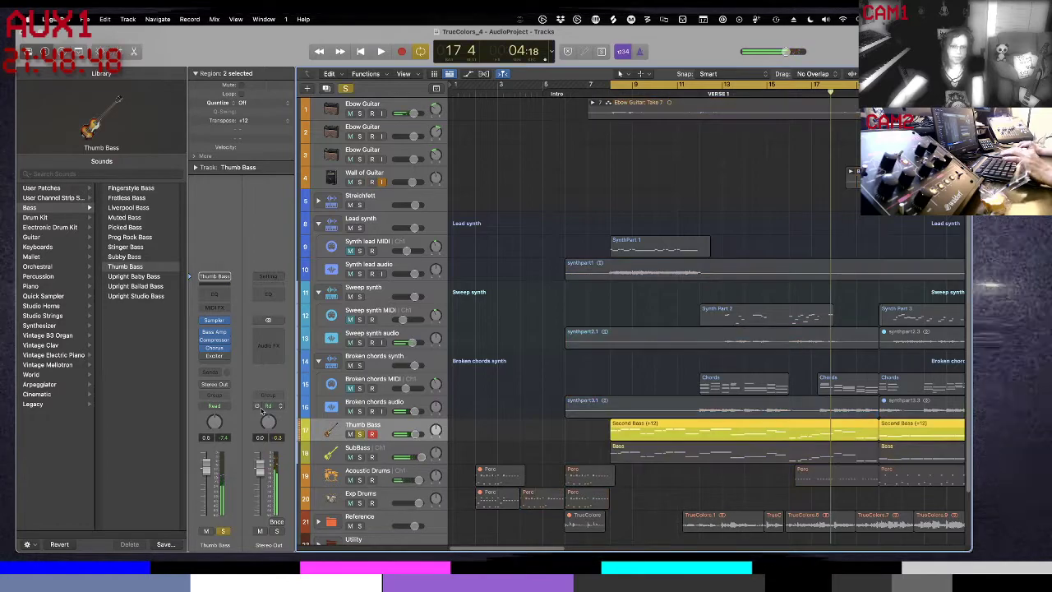
key("shift+space")
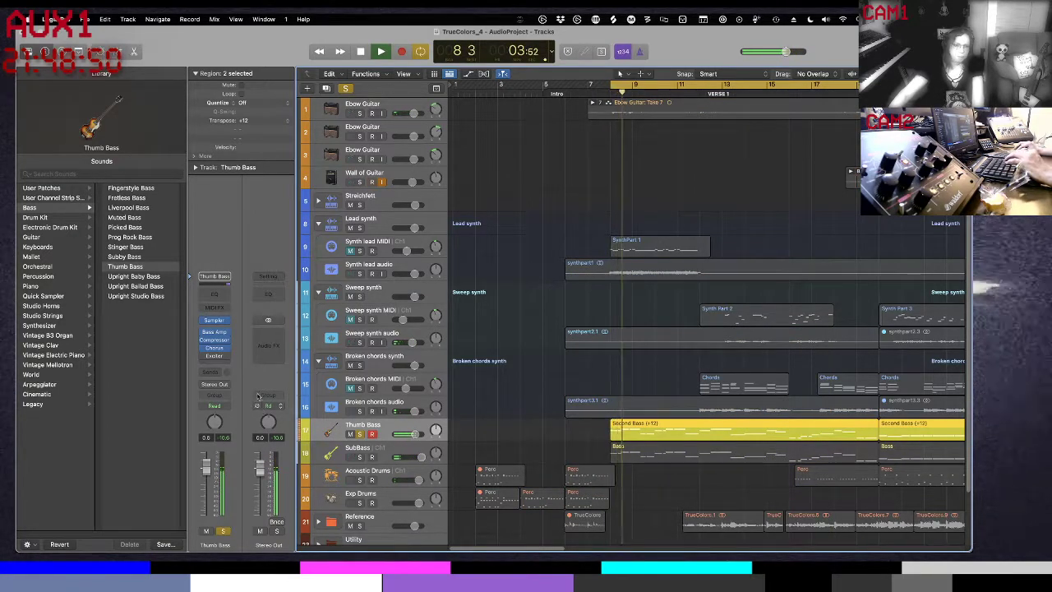
- Try the Mega Wide Chorus preset in the Thumb Bass track's Chorus effect
left_click(215, 350)
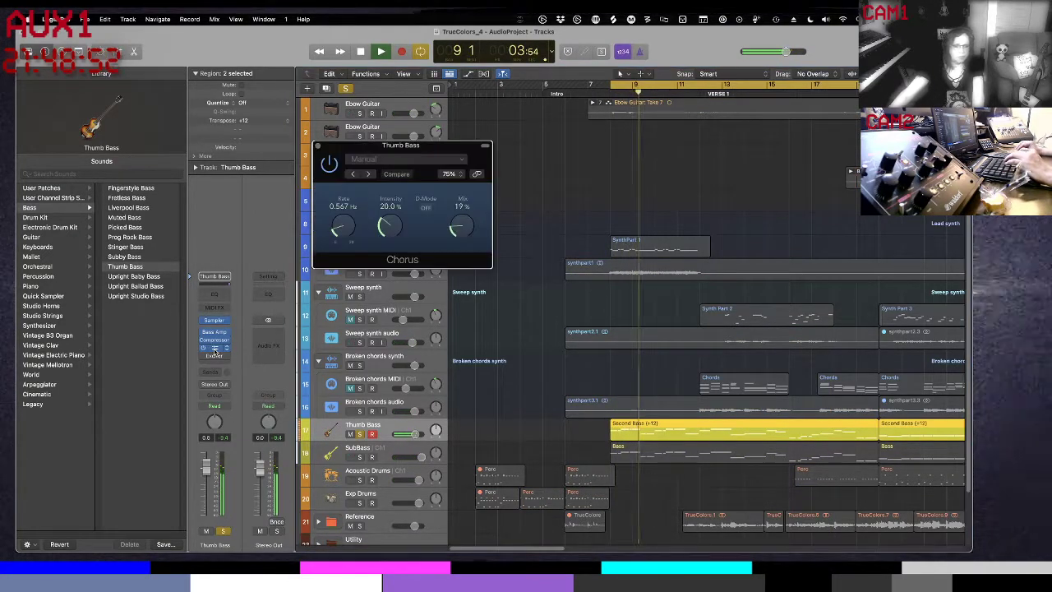
left_click(460, 161)
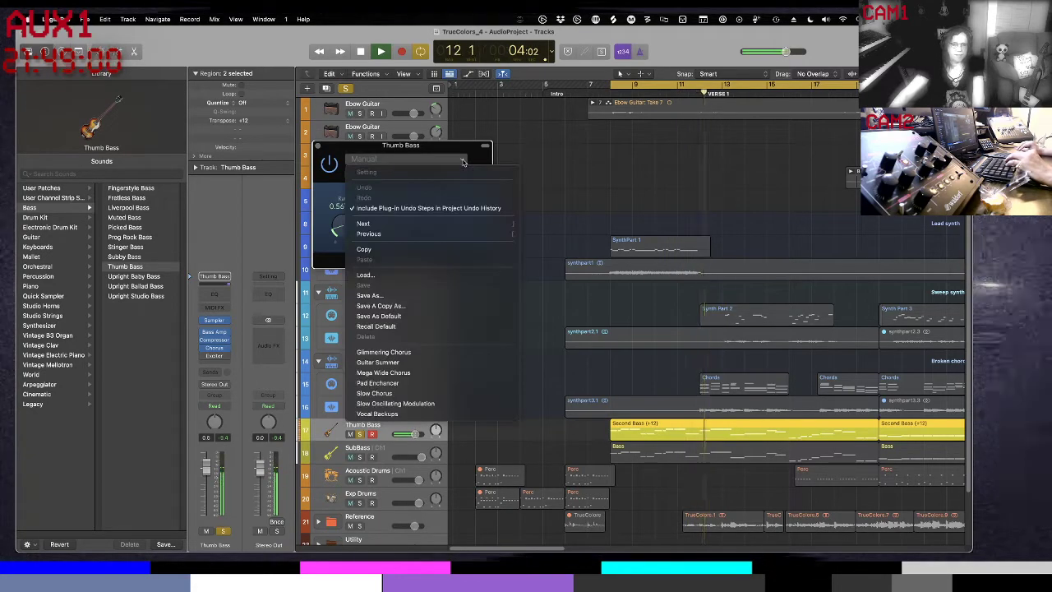
left_click(475, 156)
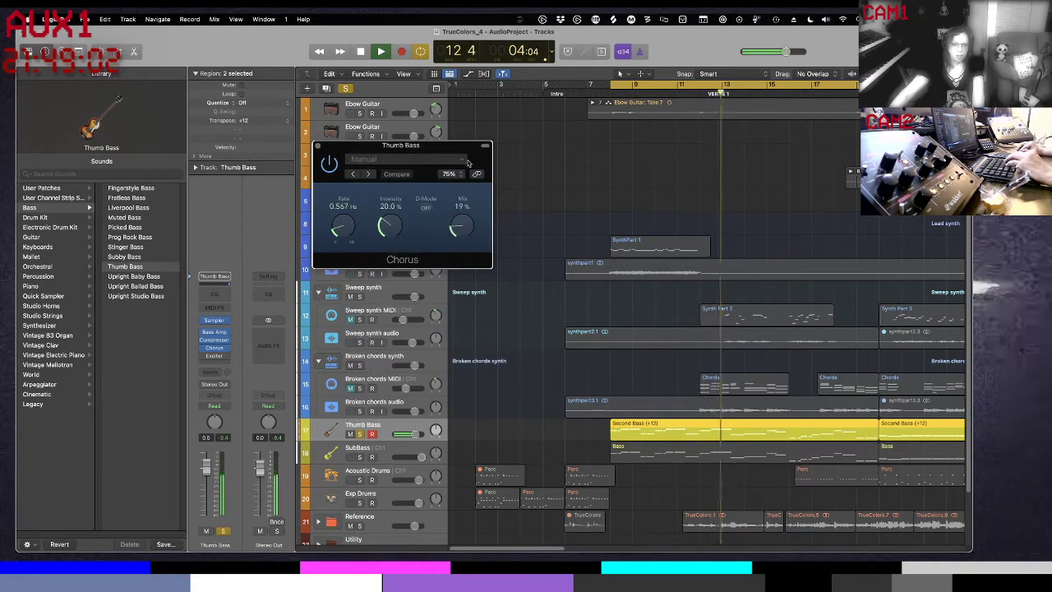
left_click(460, 162)
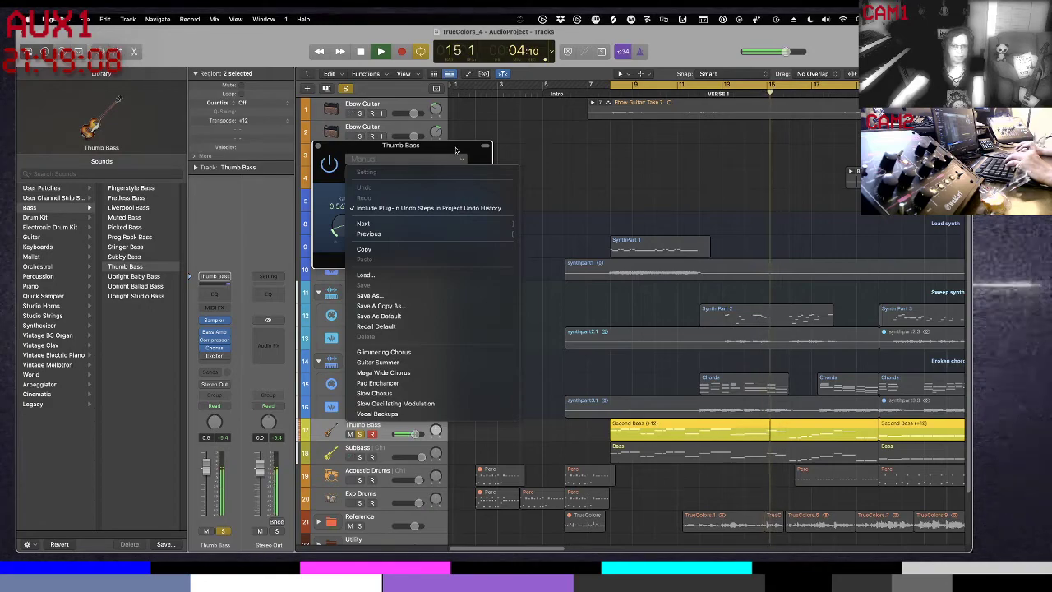
left_click(386, 374)
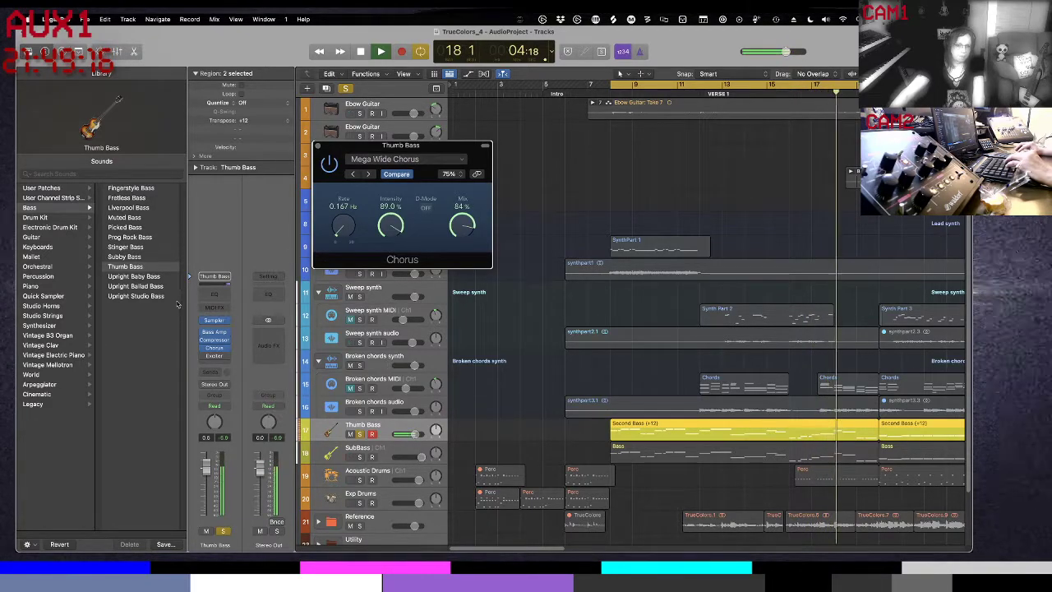
- Adjust Boost in Thumb Bass's Bass Amp Designer, load the Modern Amp model and change its amp to Classic Amp
left_click(215, 333)
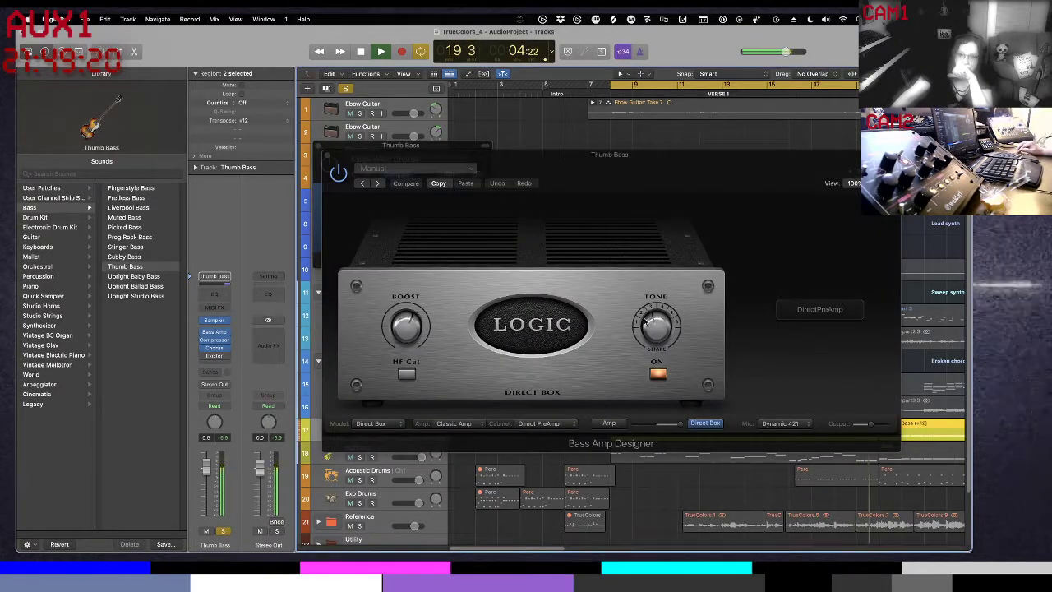
left_click_drag(404, 322, 393, 327)
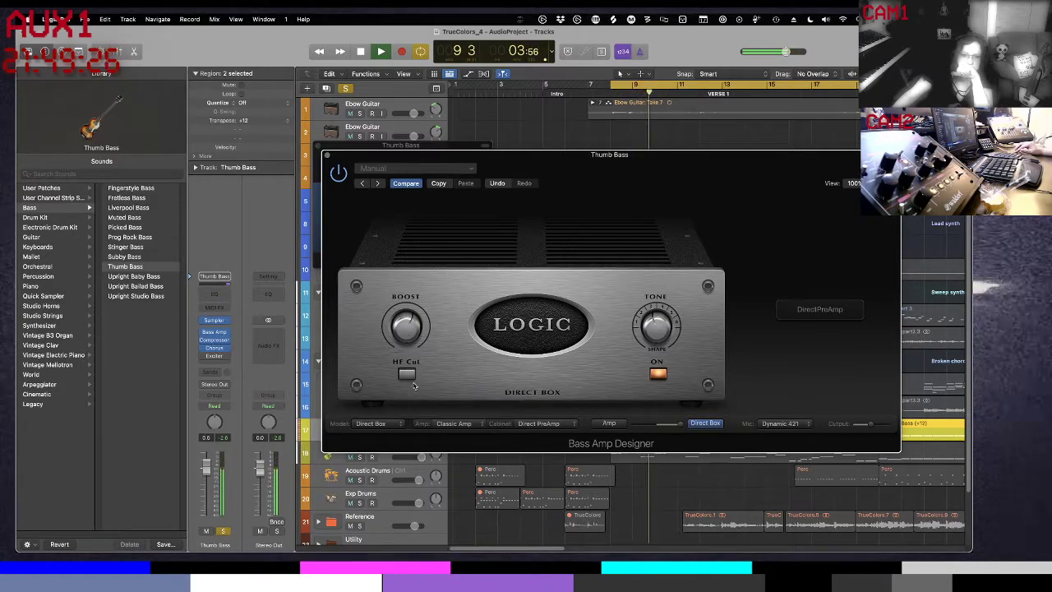
left_click(392, 422)
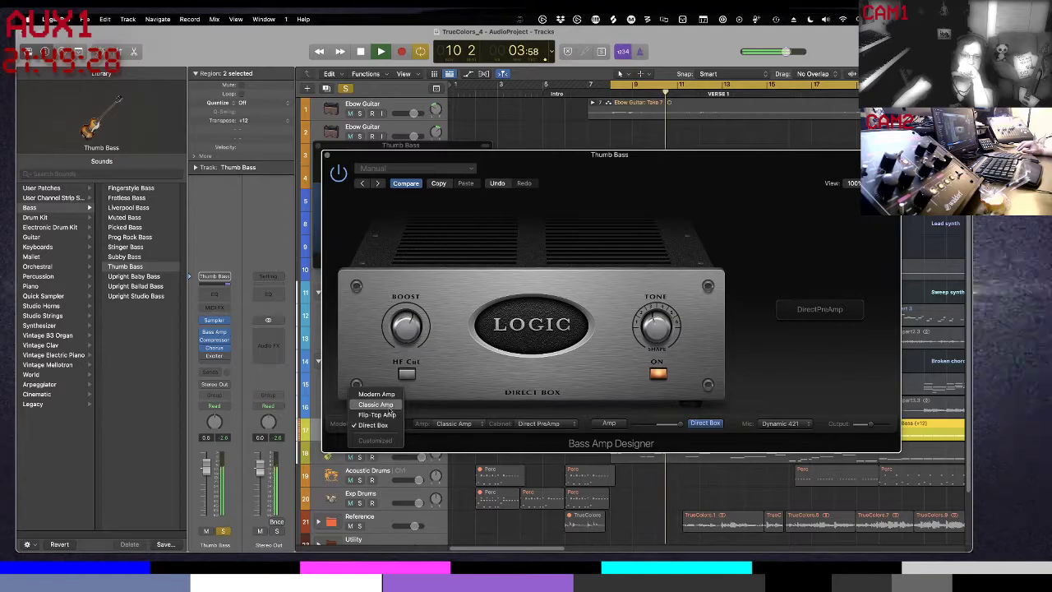
left_click(392, 396)
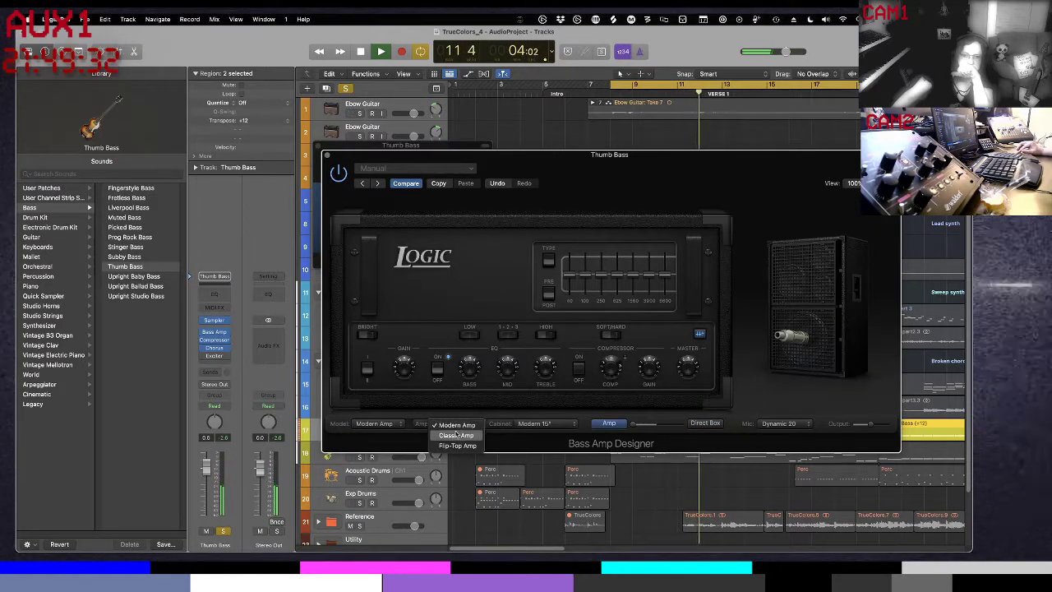
left_click(456, 435)
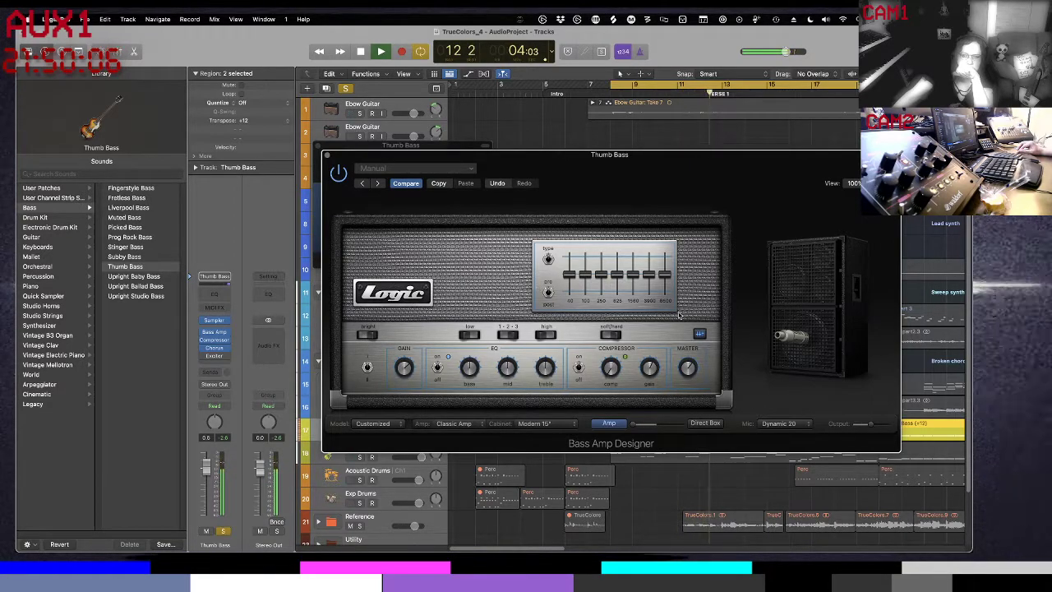
- Move the Dynamic 20 microphone farther off the cabinet speaker's centre and close Bass Amp Designer
mouse_move(829, 313)
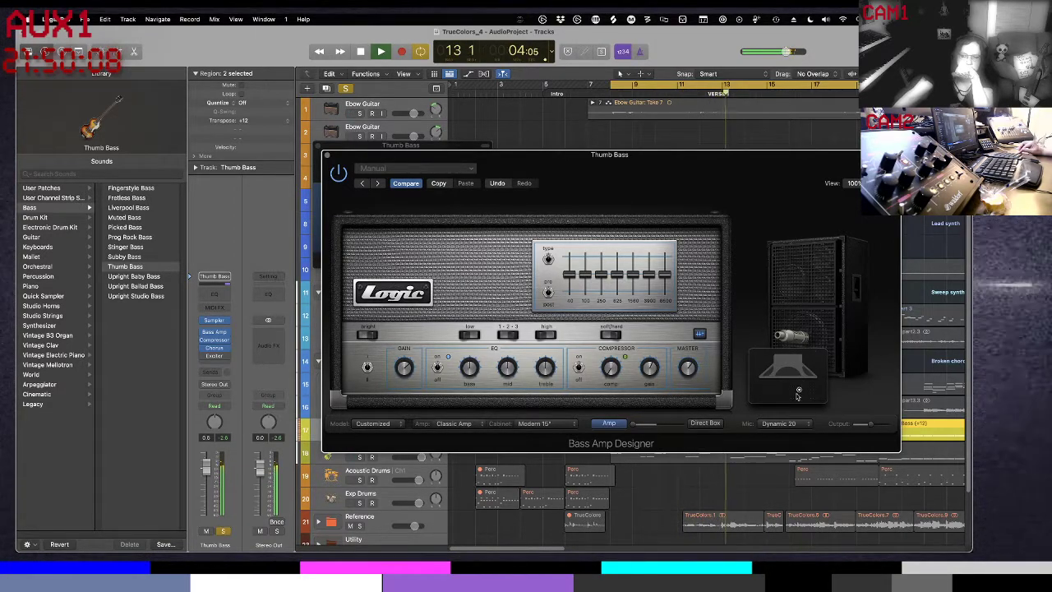
mouse_move(812, 387)
left_mouse_down()
mouse_move(791, 383)
mouse_move(811, 394)
left_mouse_up()
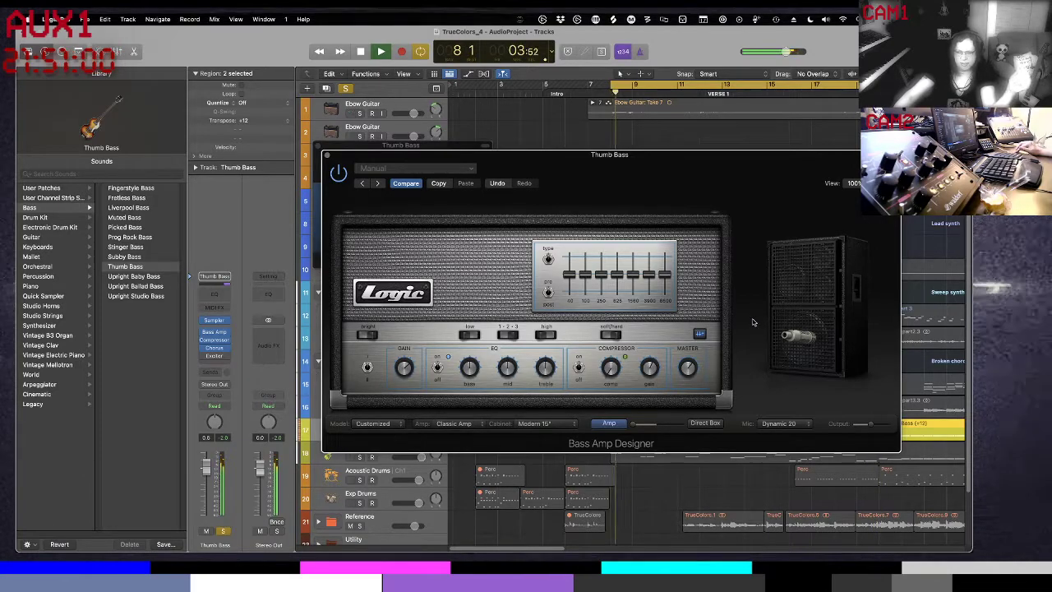
mouse_move(795, 317)
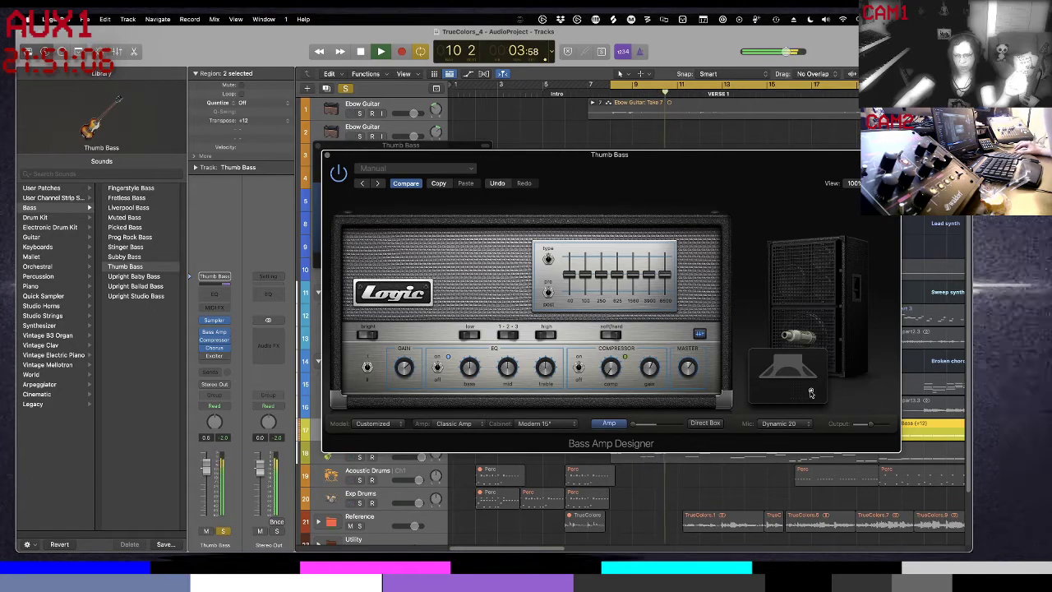
mouse_move(811, 393)
left_mouse_down()
mouse_move(787, 379)
mouse_move(813, 375)
mouse_move(785, 375)
mouse_move(808, 384)
left_mouse_up()
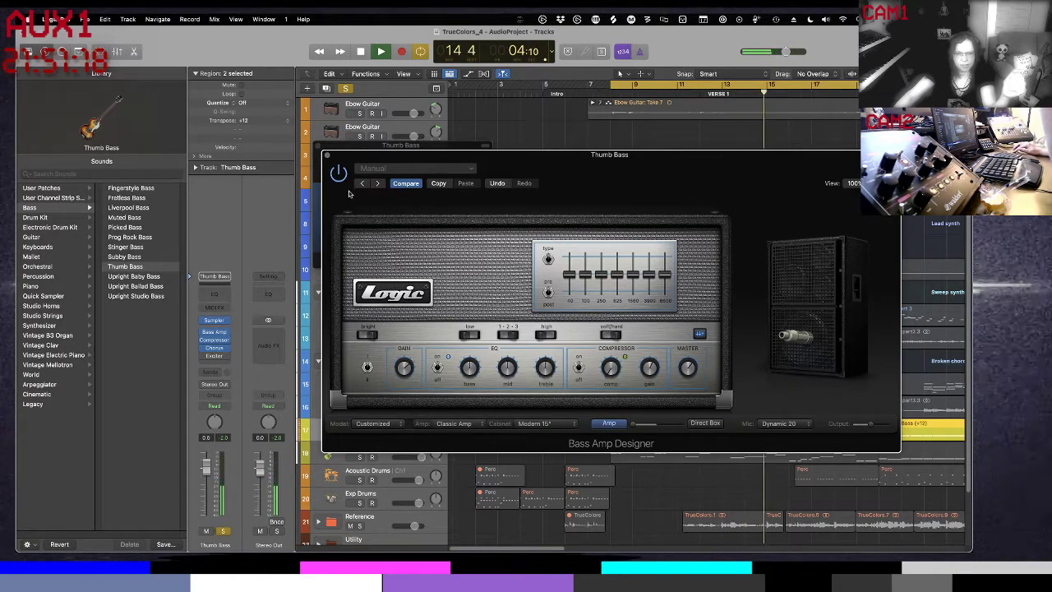
left_click(327, 157)
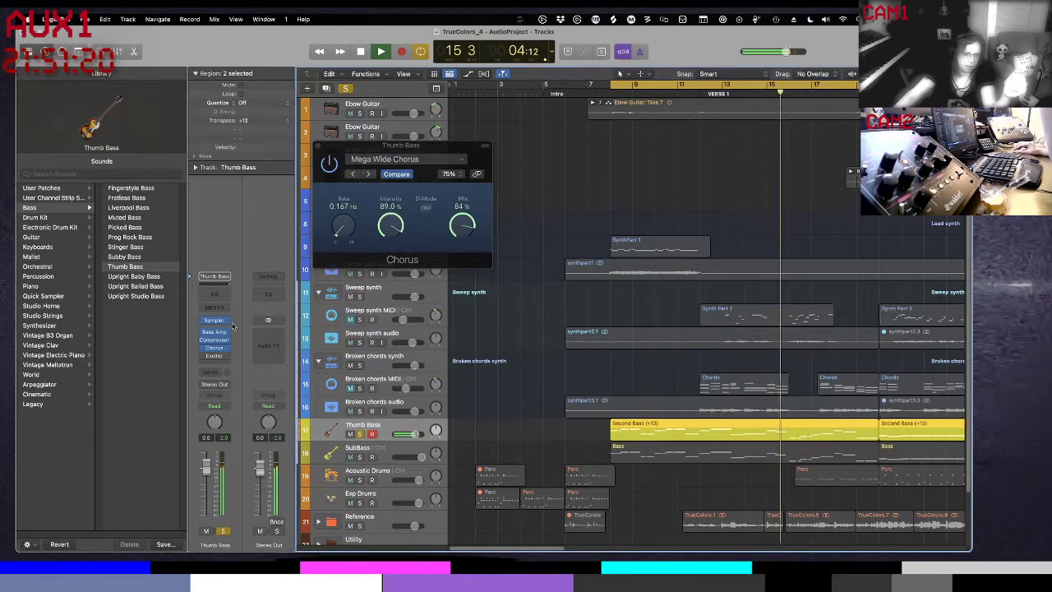
- Replace the Exciter on Thumb Bass with a Gain plug-in and move it to the start of the effects chain, before Bass Amp
left_click(225, 356)
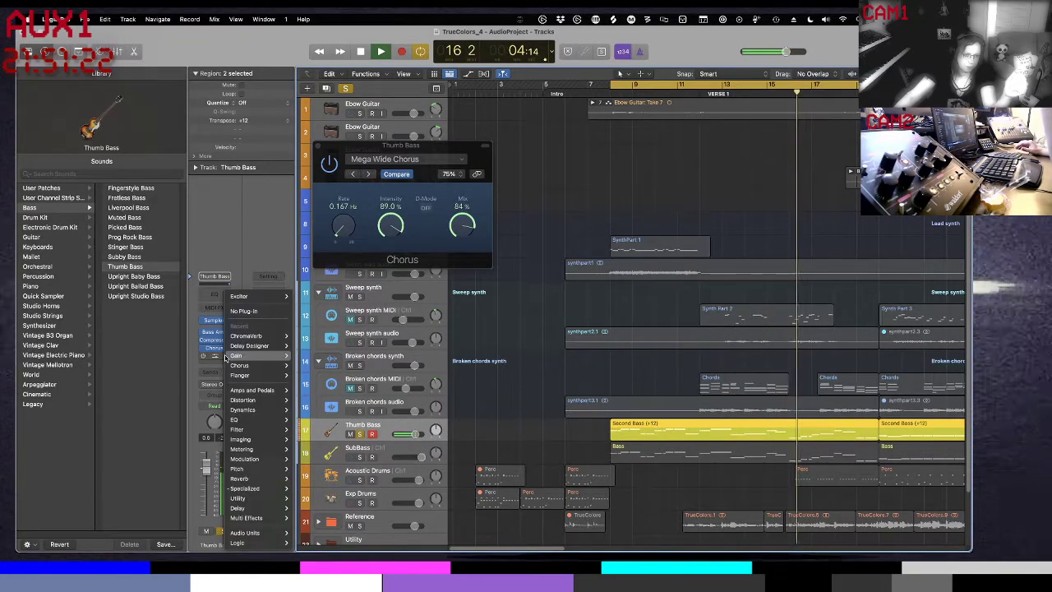
mouse_move(238, 358)
left_click(305, 356)
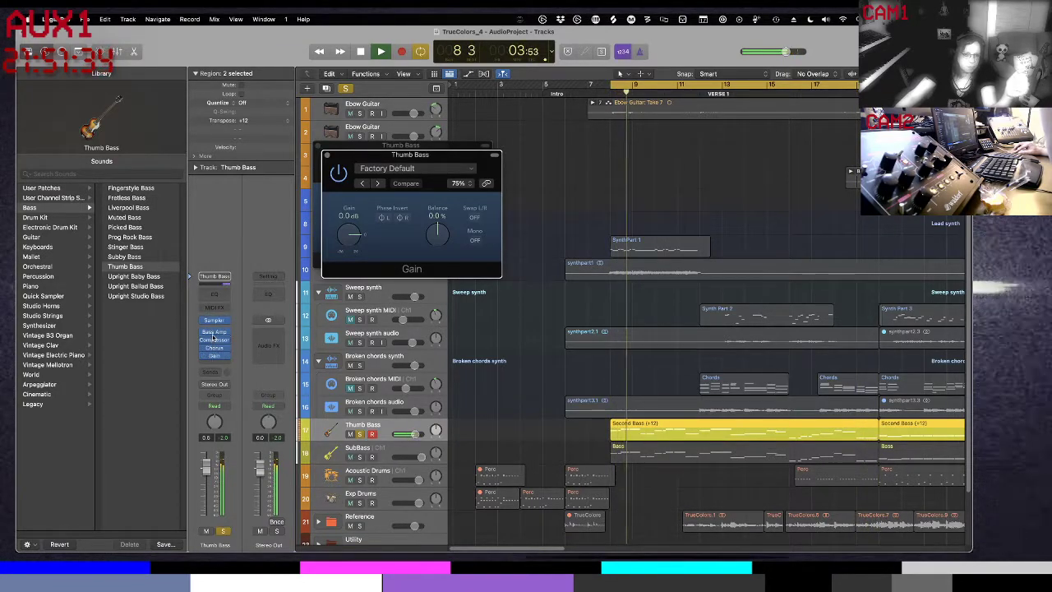
left_click(214, 339)
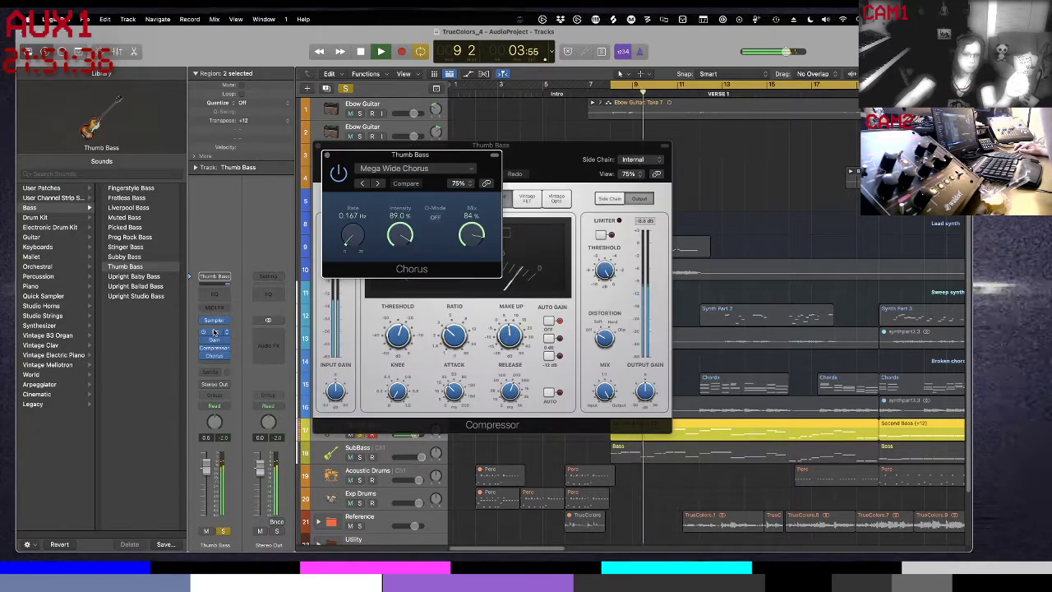
left_click_drag(214, 349, 215, 335)
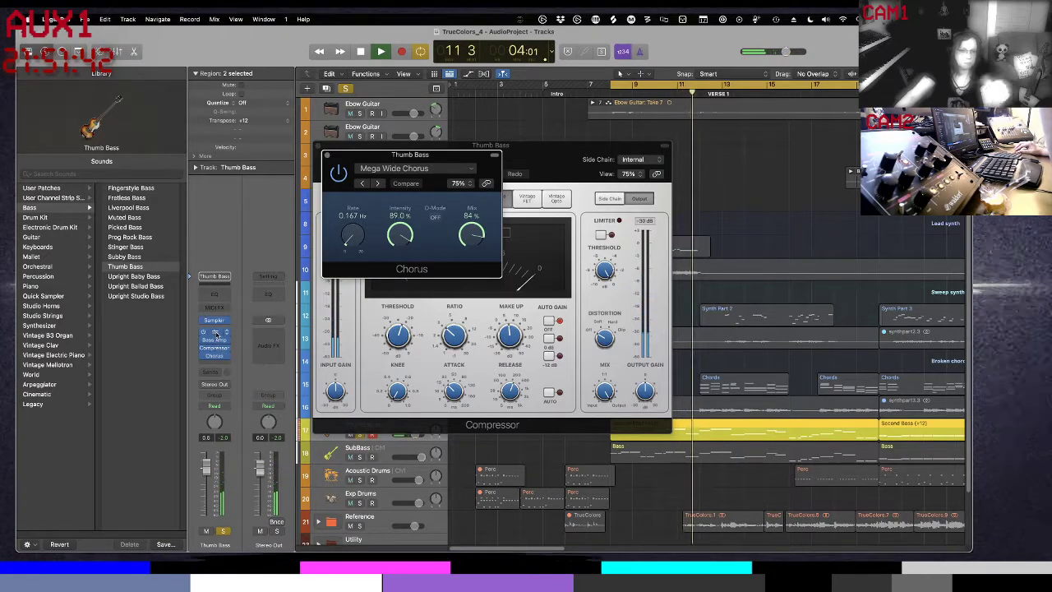
- Replay the cycle from its start and raise the Gain plug-in on Thumb Bass to +3.5 dB
key("space")
key("space")
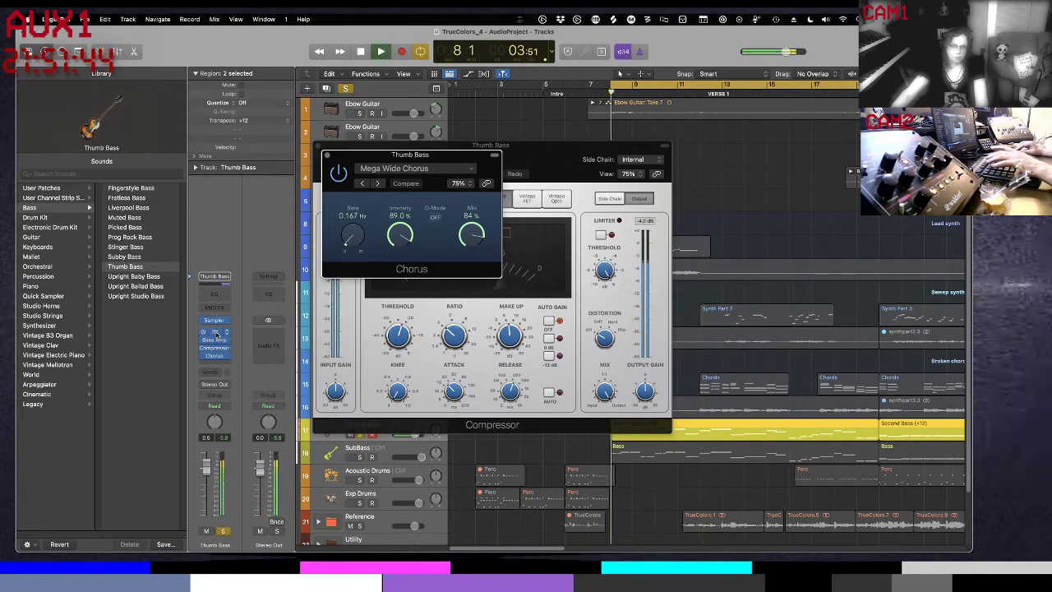
left_click(215, 332)
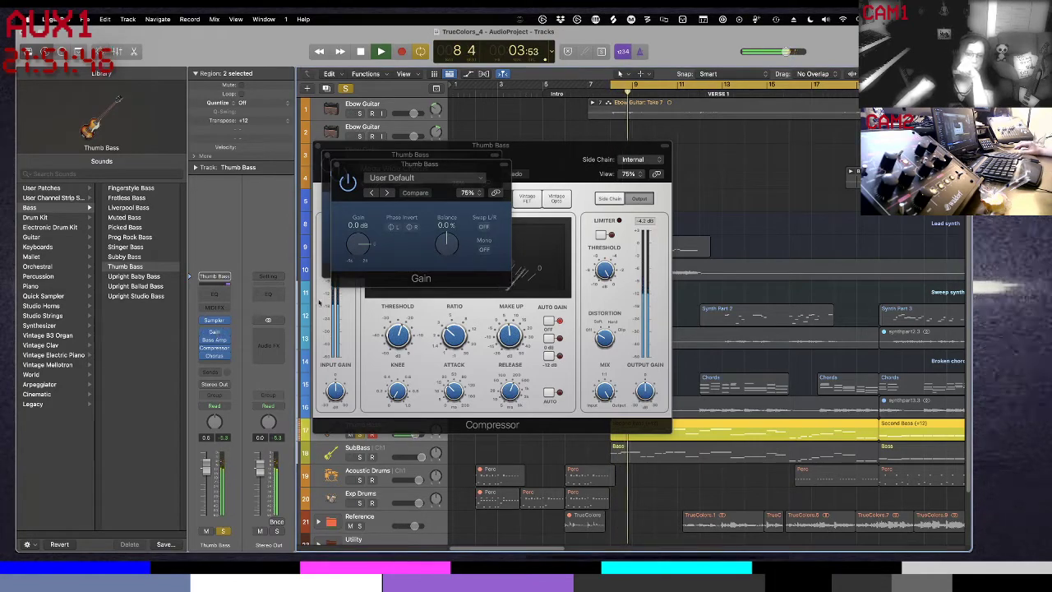
left_click_drag(356, 255, 359, 242)
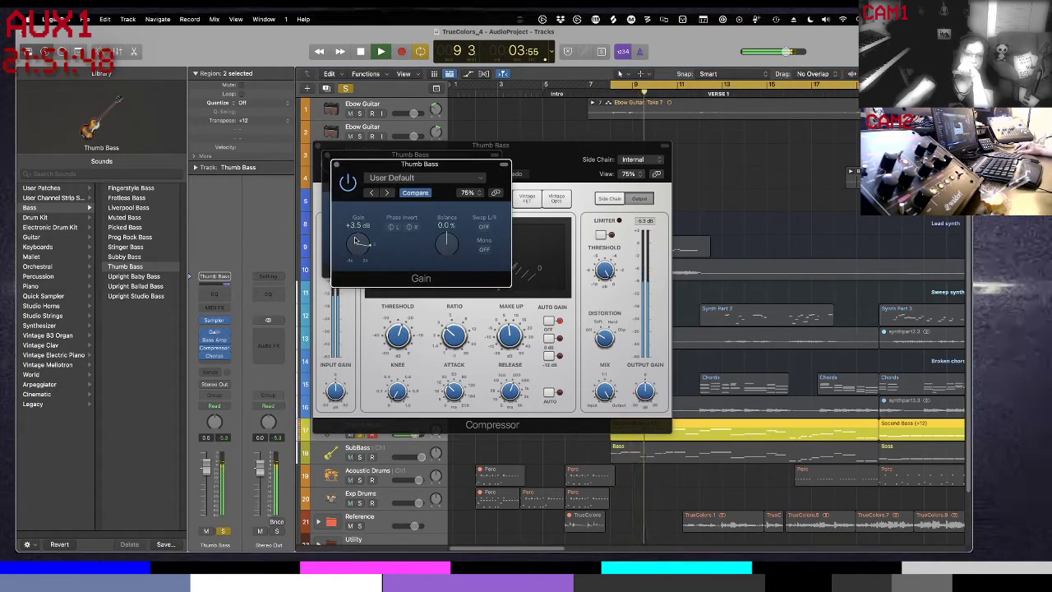
left_click(336, 165)
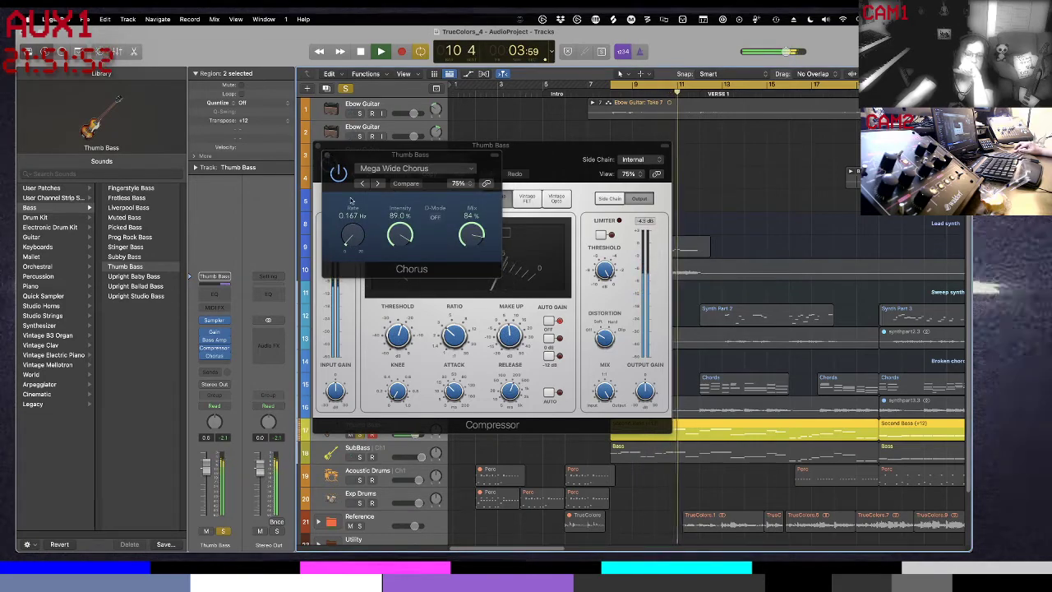
- Close the Compressor and try the Pad Enchancer and Slow Oscillating Modulation presets in Thumb Bass's Chorus
left_click(216, 355)
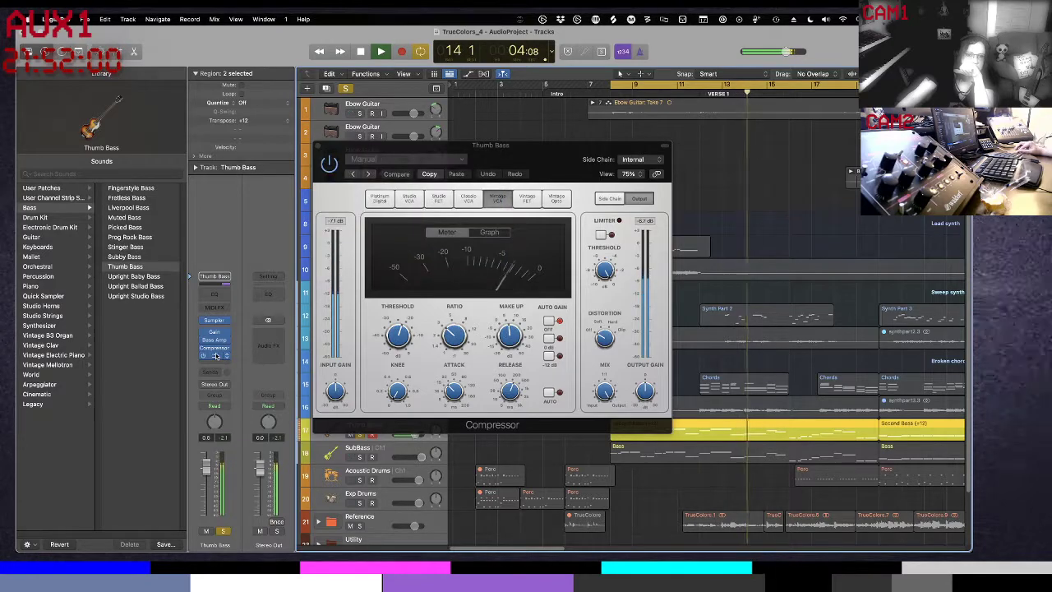
left_click(318, 147)
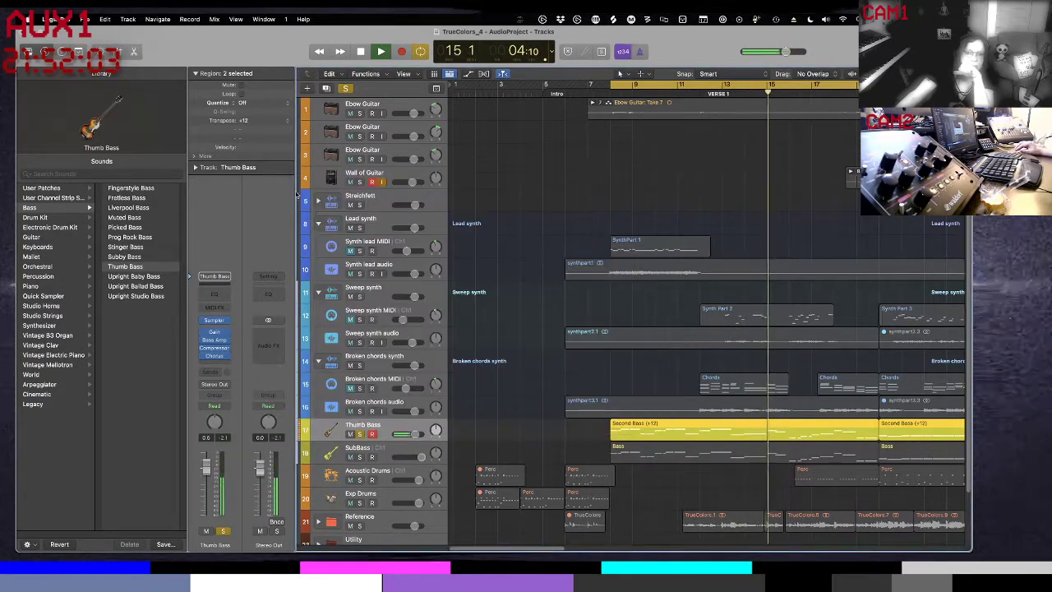
left_click(217, 356)
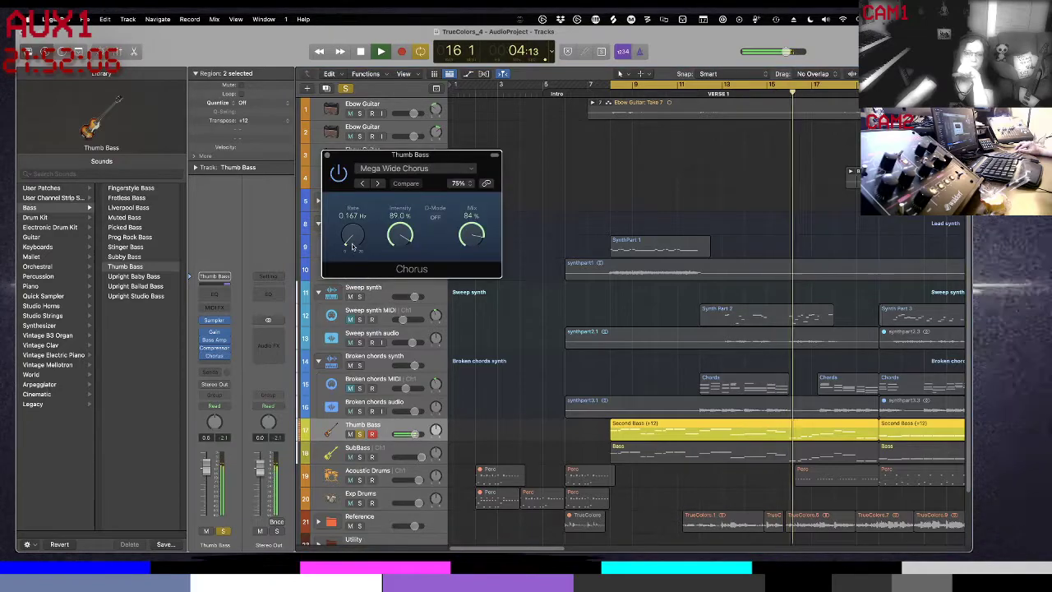
left_click(415, 170)
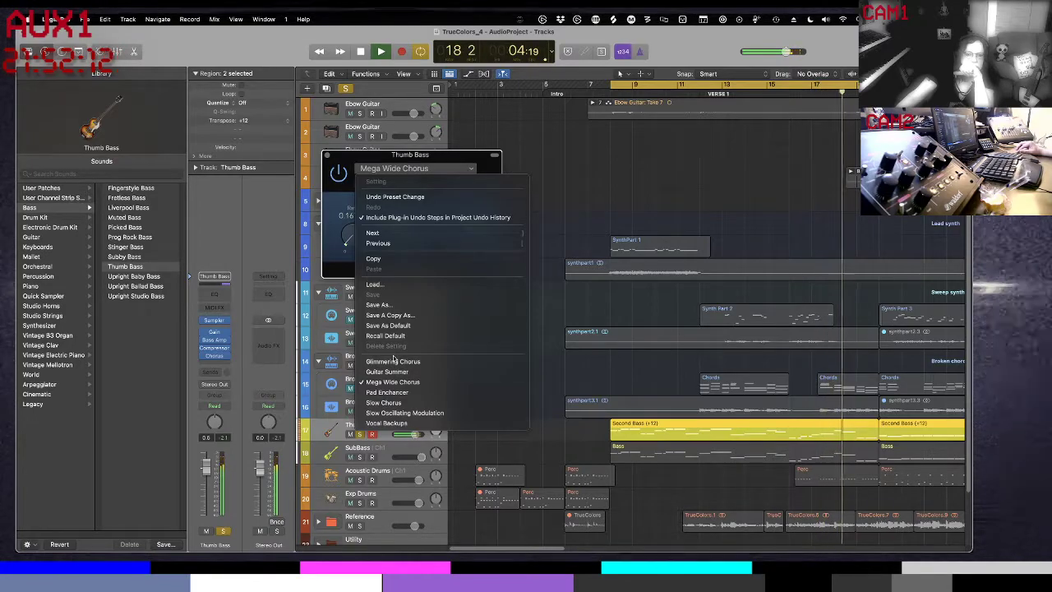
left_click(395, 393)
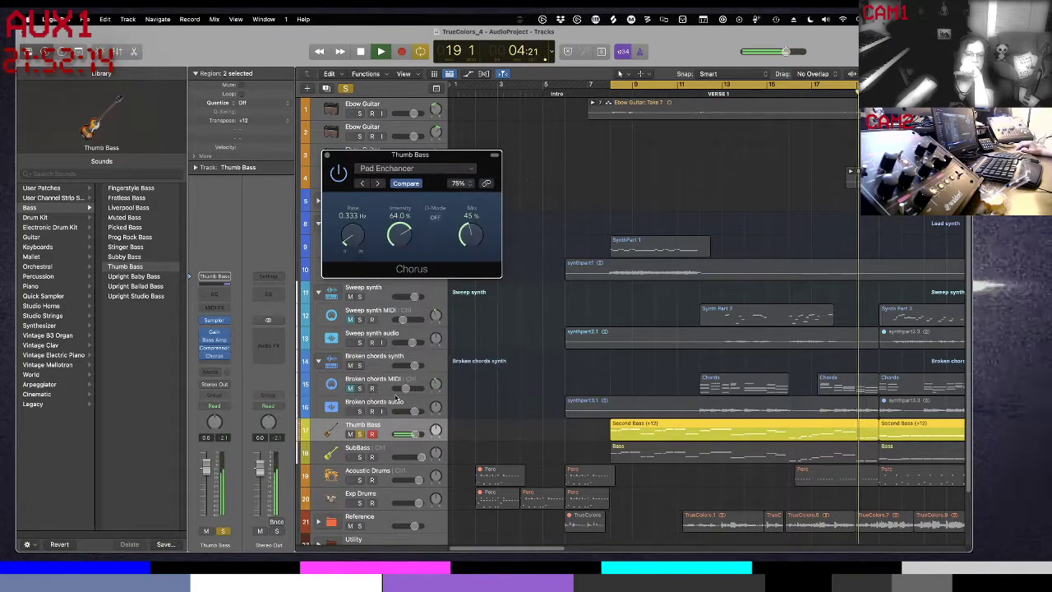
left_click(441, 170)
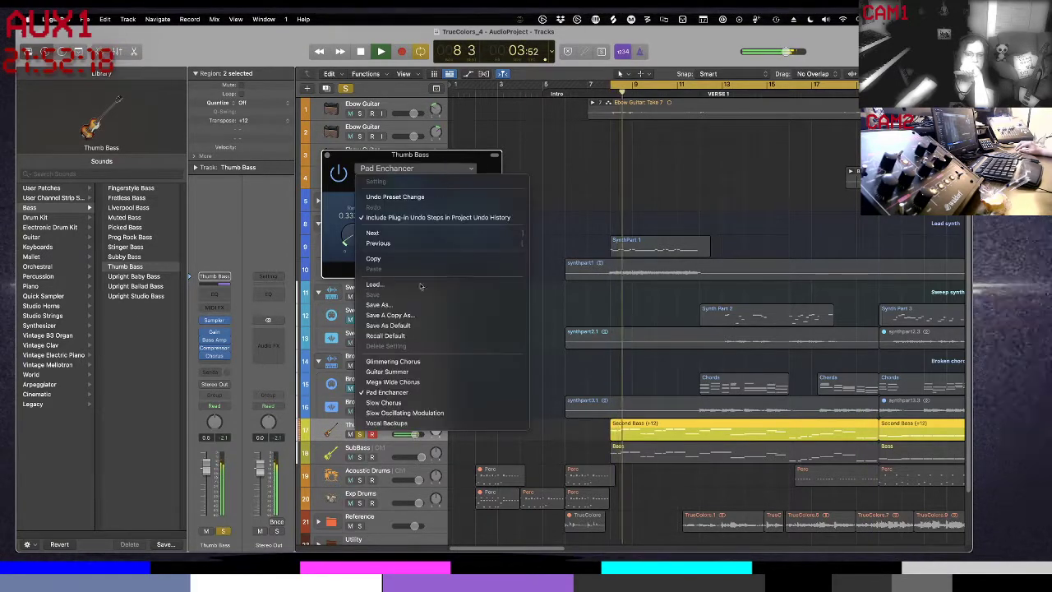
left_click(406, 413)
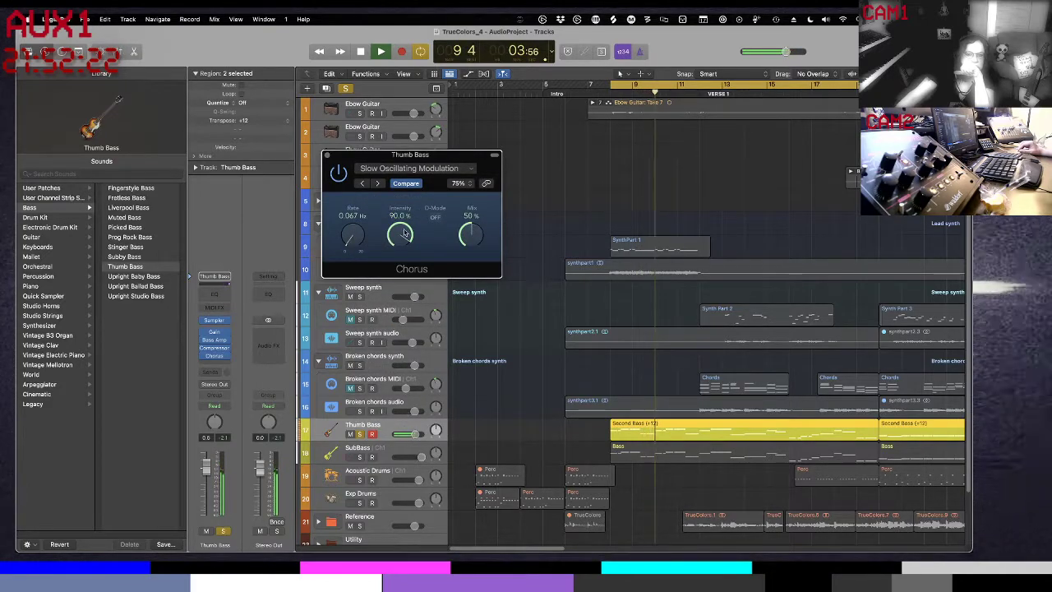
- Load the Slow Chorus preset in Thumb Bass's Chorus and set its mix to 45%
left_click(447, 167)
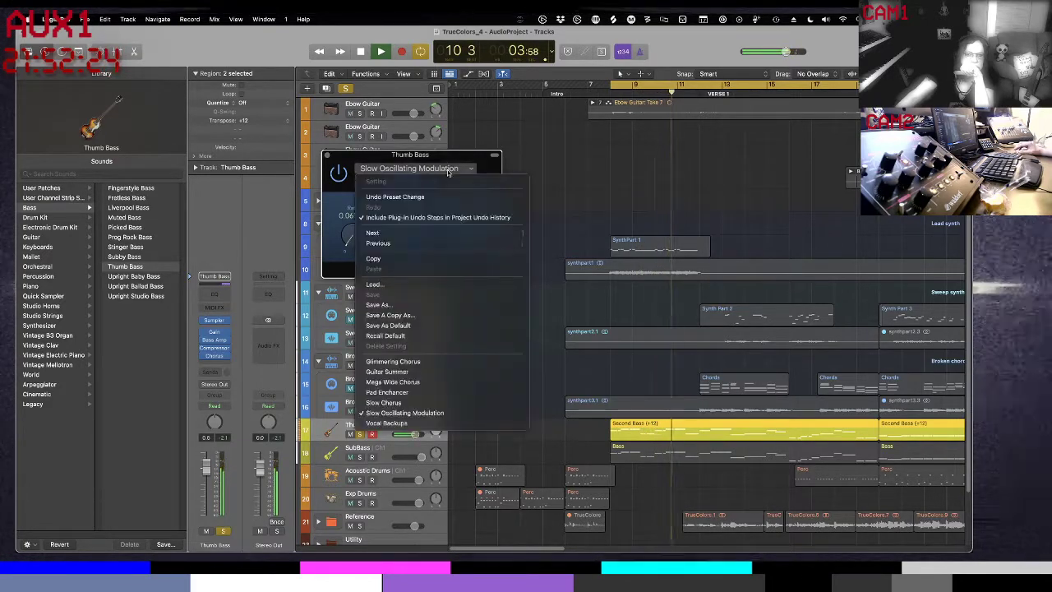
left_click(438, 403)
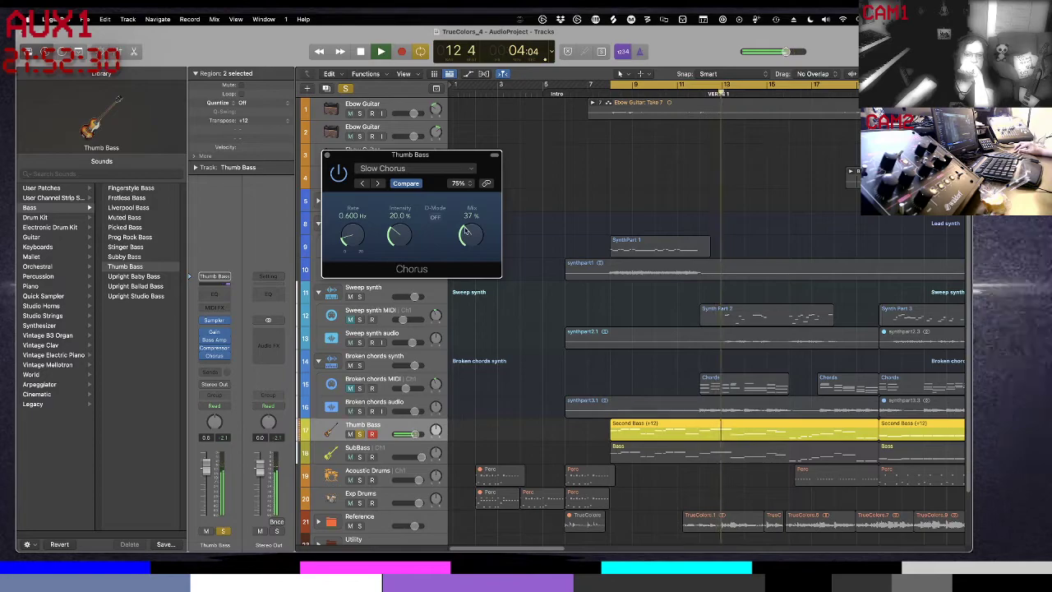
scroll(465, 217, "up", 4)
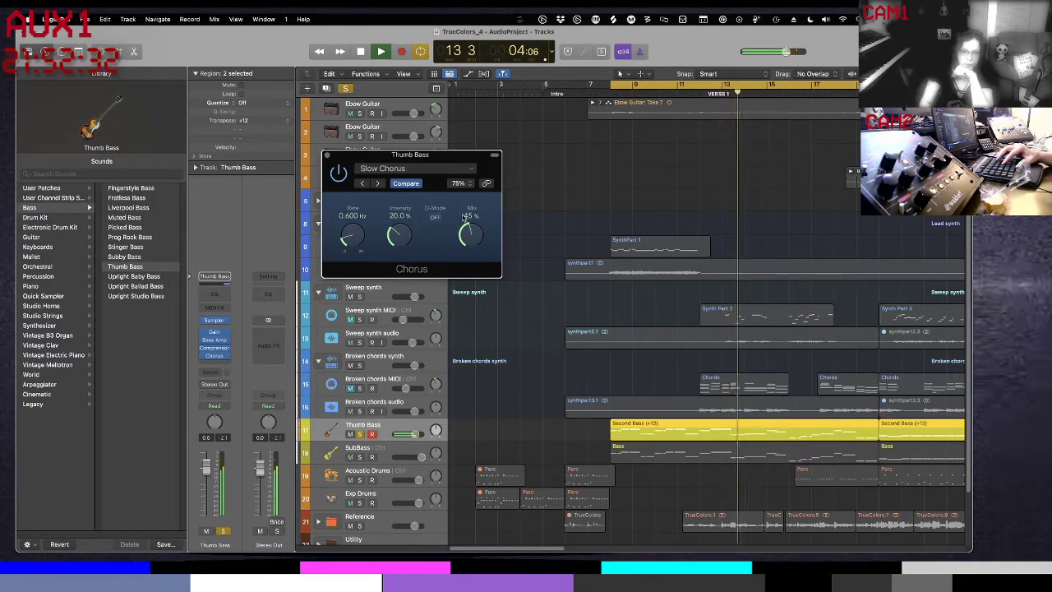
- Unsolo Thumb Bass to hear the full mix and lower its Gain plug-in to 2.0 dB
key("s")
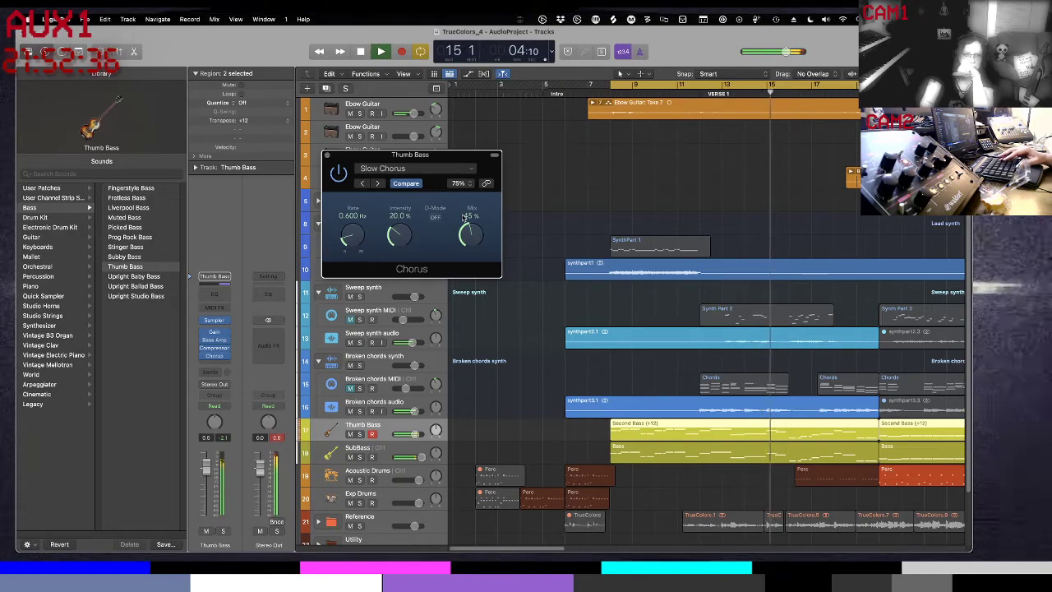
left_click(214, 333)
left_click_drag(353, 237, 352, 243)
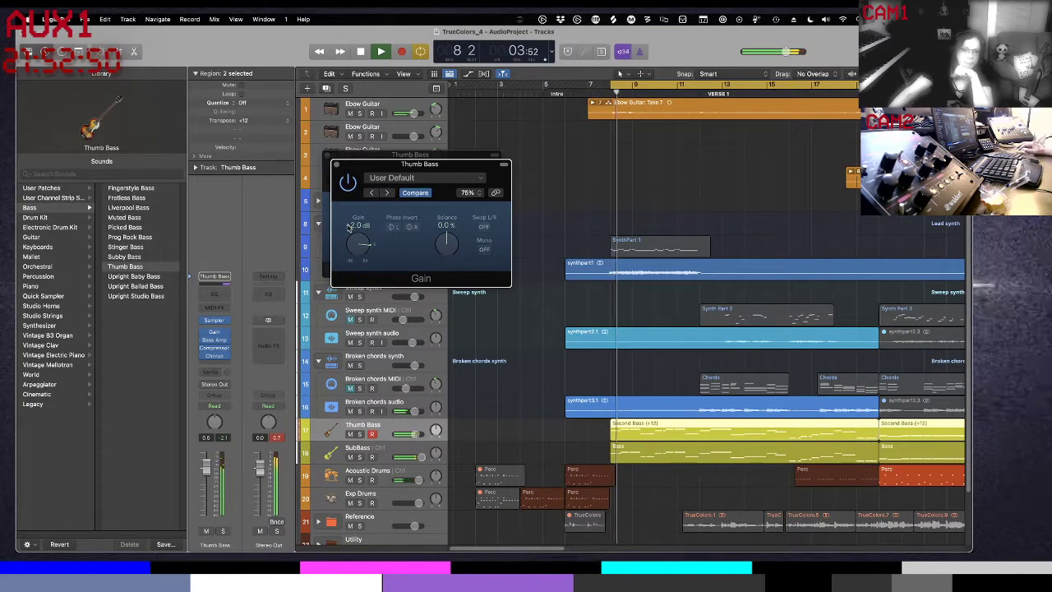
- Close the Gain and Chorus plug-in windows of Thumb Bass and stop playback
left_click(335, 165)
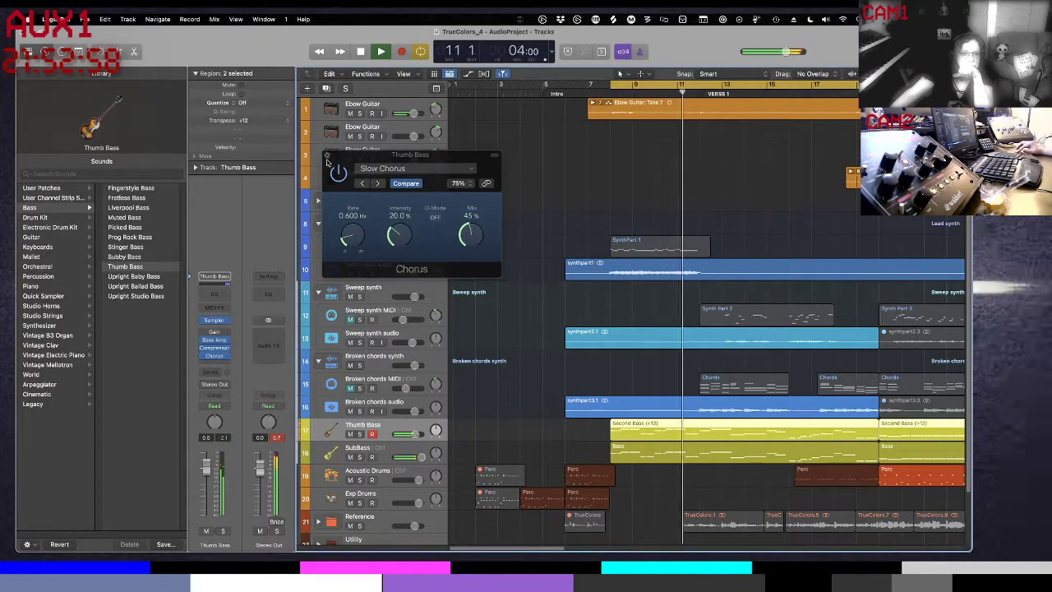
left_click(327, 154)
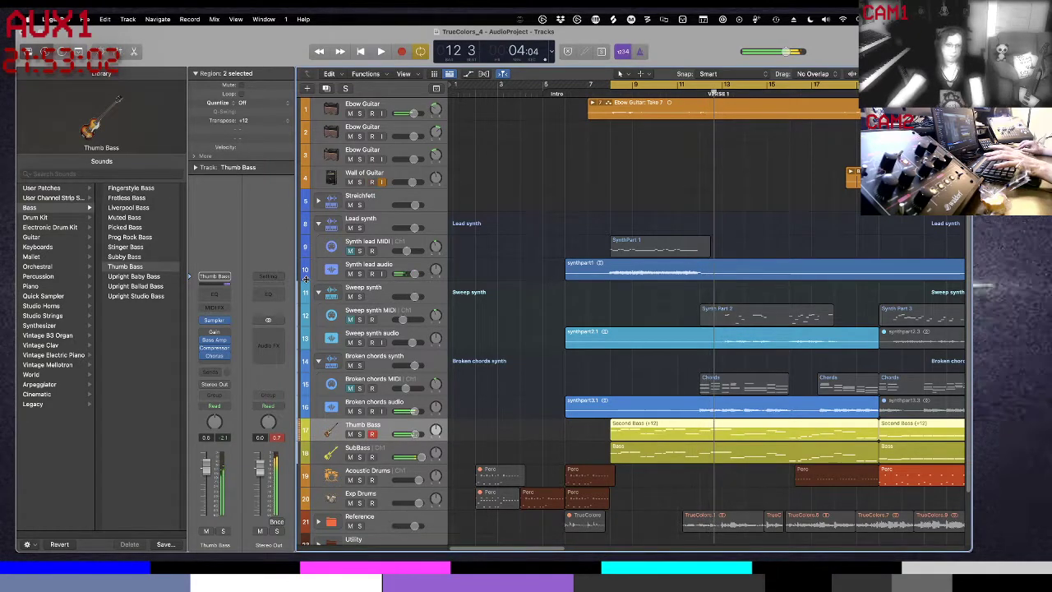
left_click(218, 363)
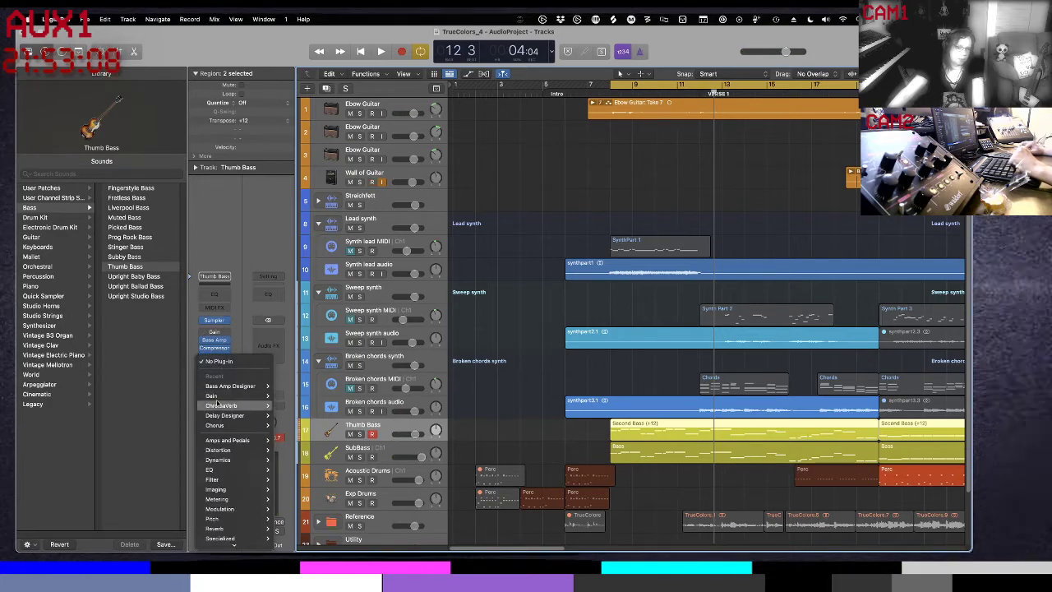
mouse_move(218, 391)
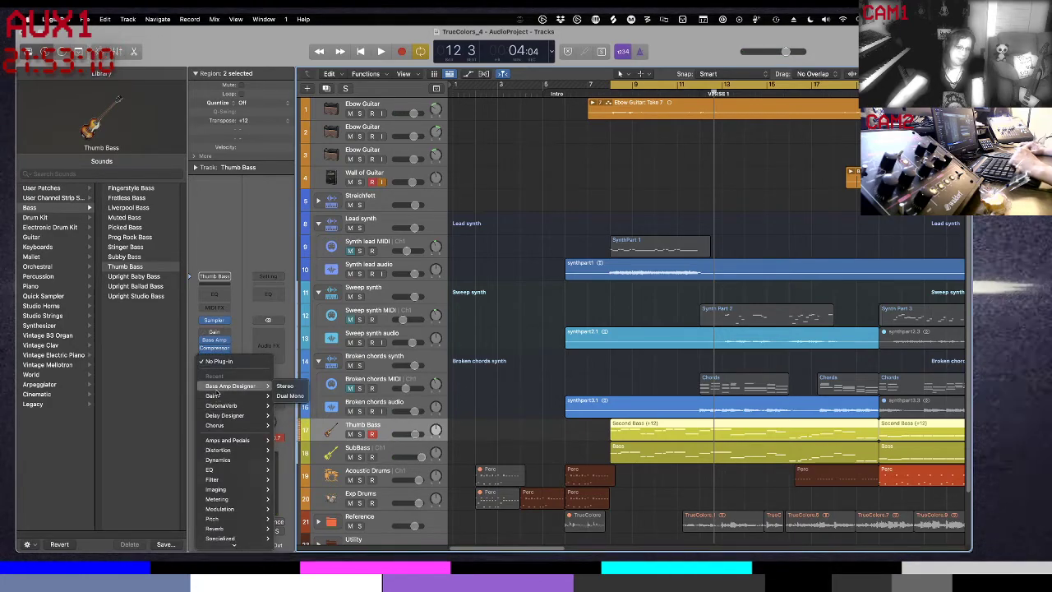
mouse_move(216, 426)
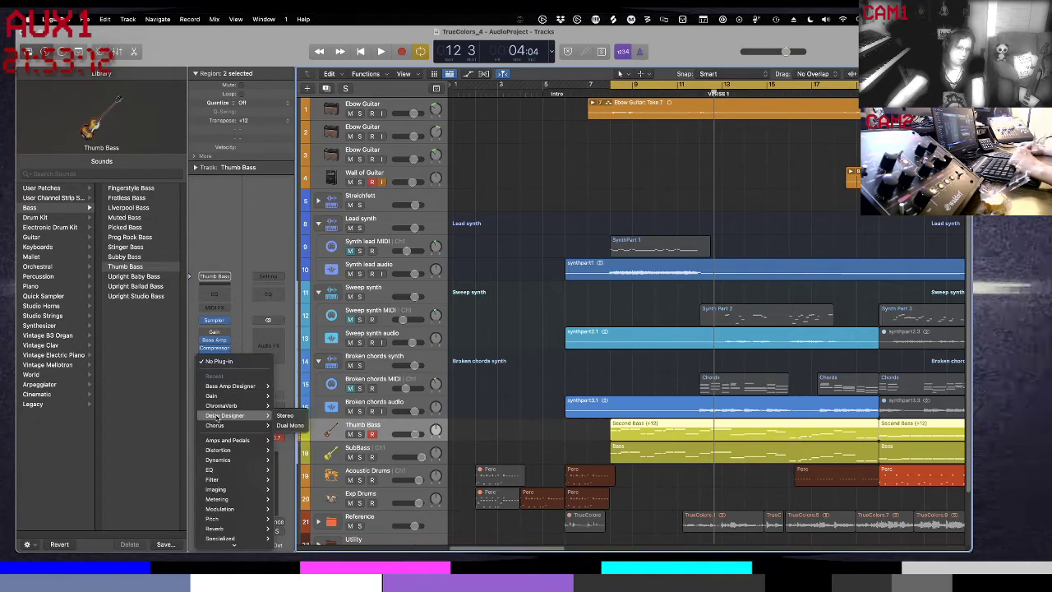
left_click(195, 325)
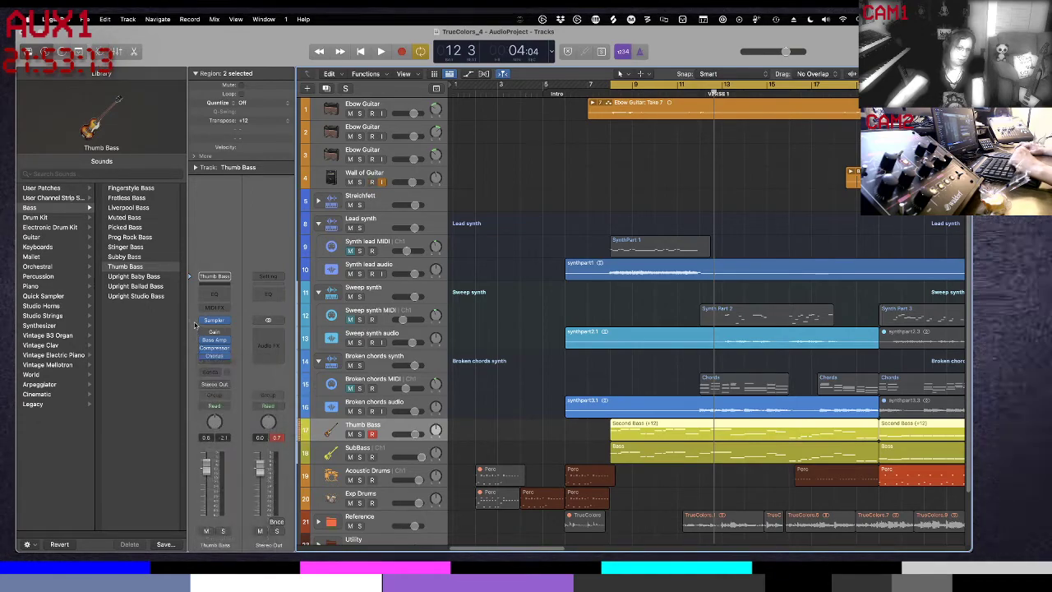
- Add a send from Thumb Bass to Bus 6, the Space Designer reverb return
left_click(213, 374)
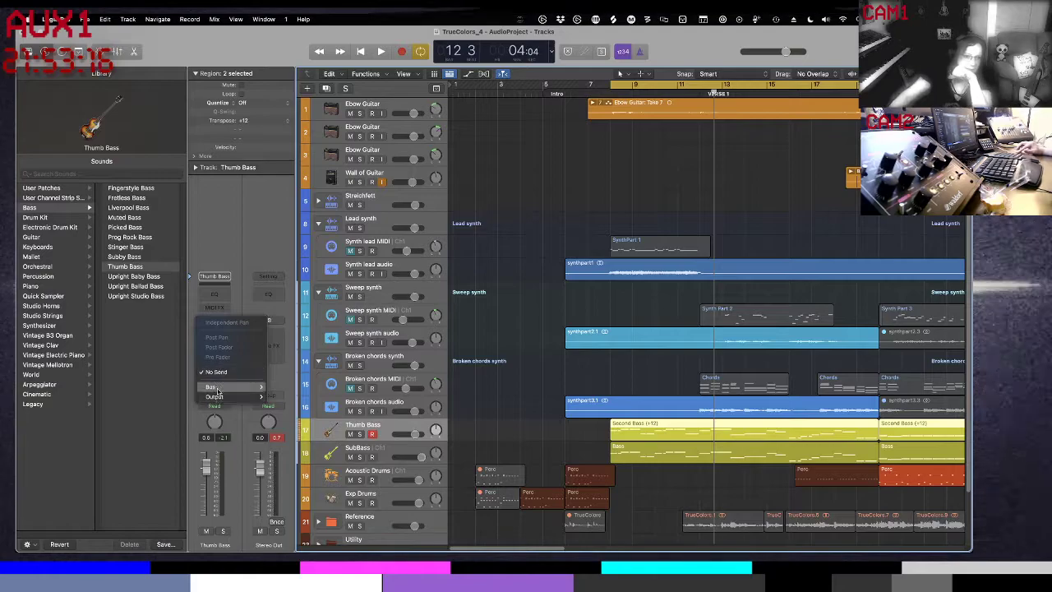
mouse_move(218, 389)
left_click(337, 213)
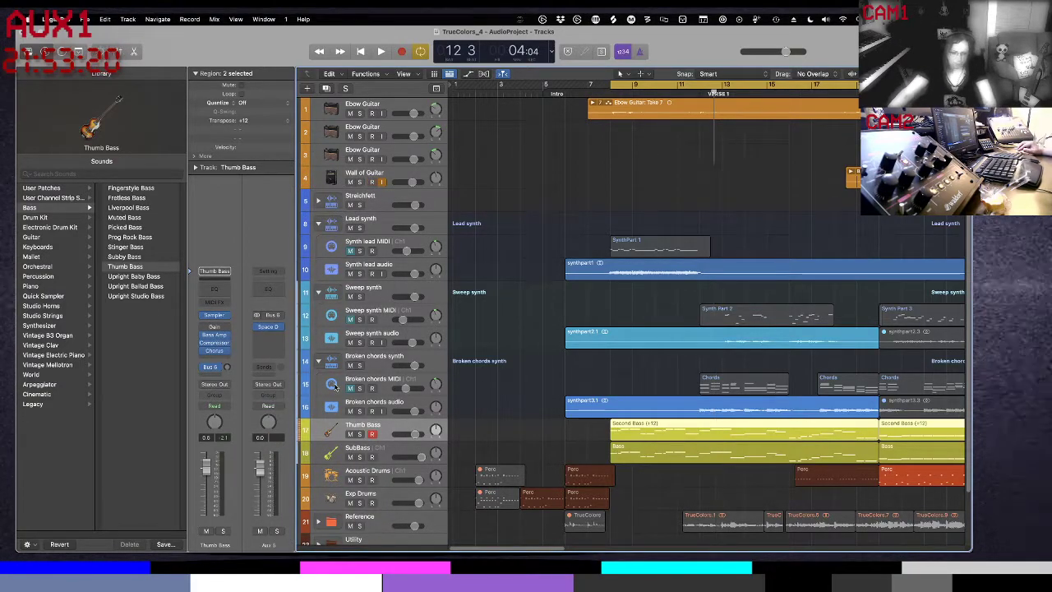
- Add a default Channel EQ after Space Designer on the Bus 6 return channel (Aux 5), then hide the mixer
key("x")
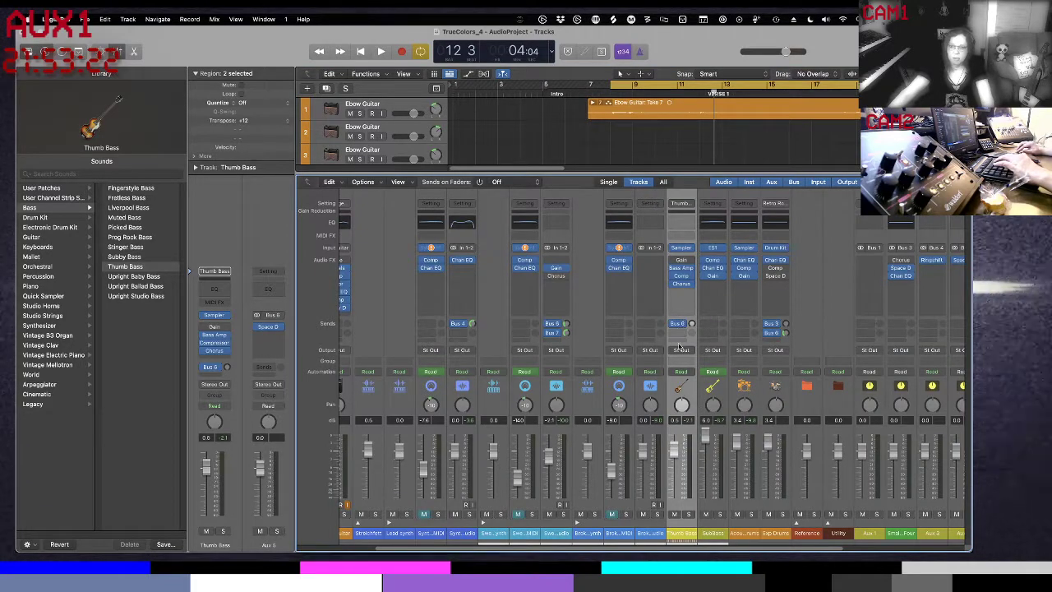
scroll(804, 346, "right", 5)
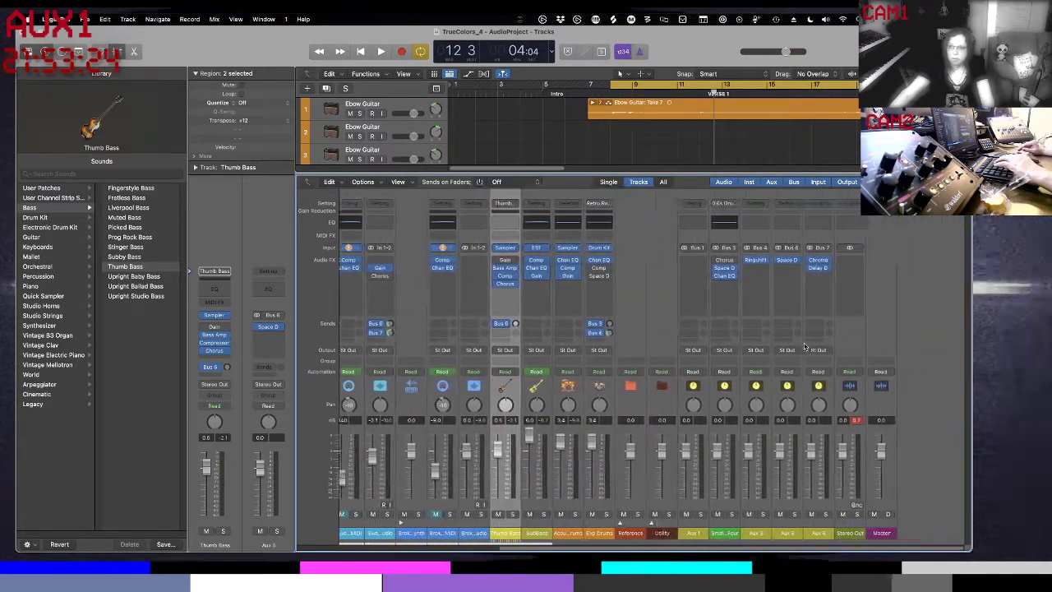
double_click(791, 222)
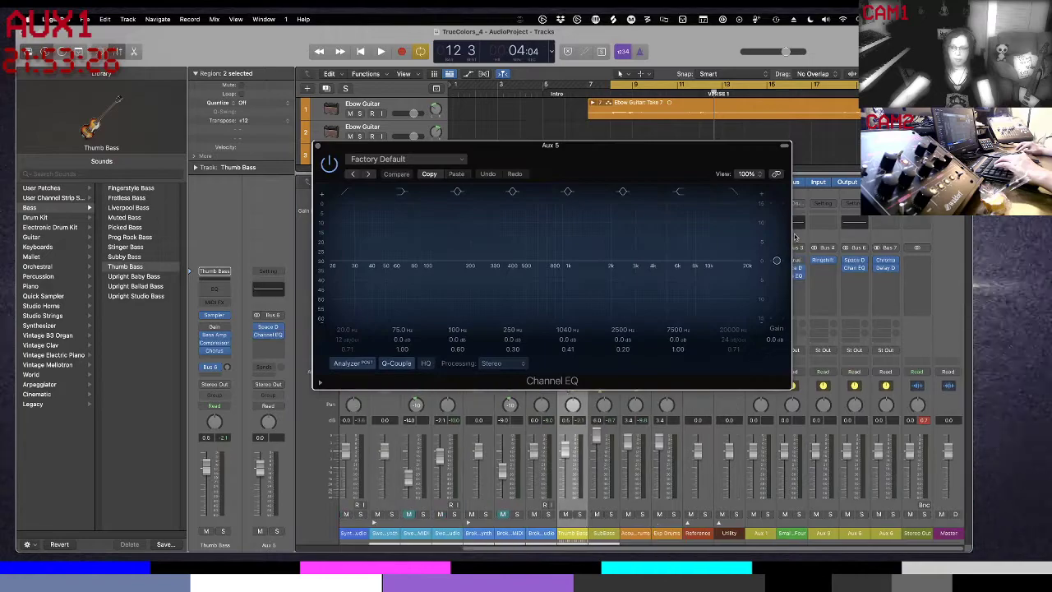
left_click(321, 160)
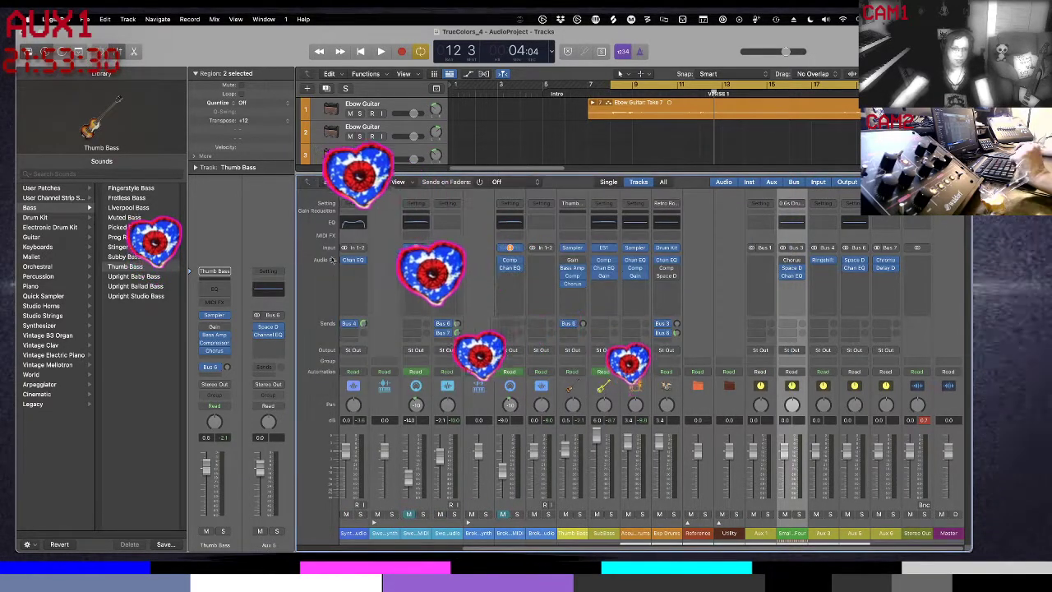
key("x")
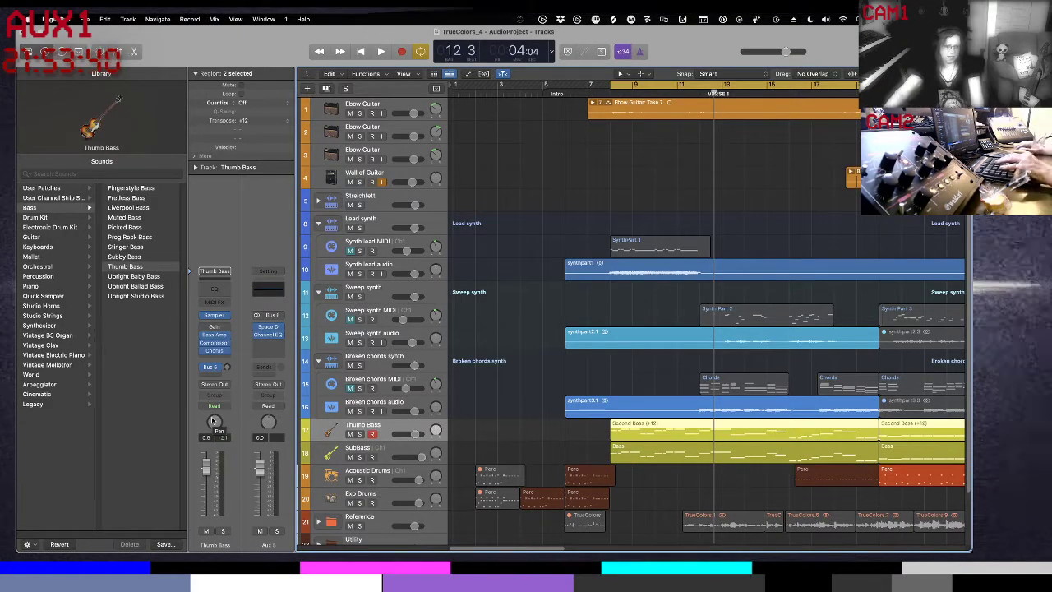
- Solo and play Thumb Bass while adjusting its Bus 6 send to about -3.5 dB
key("s")
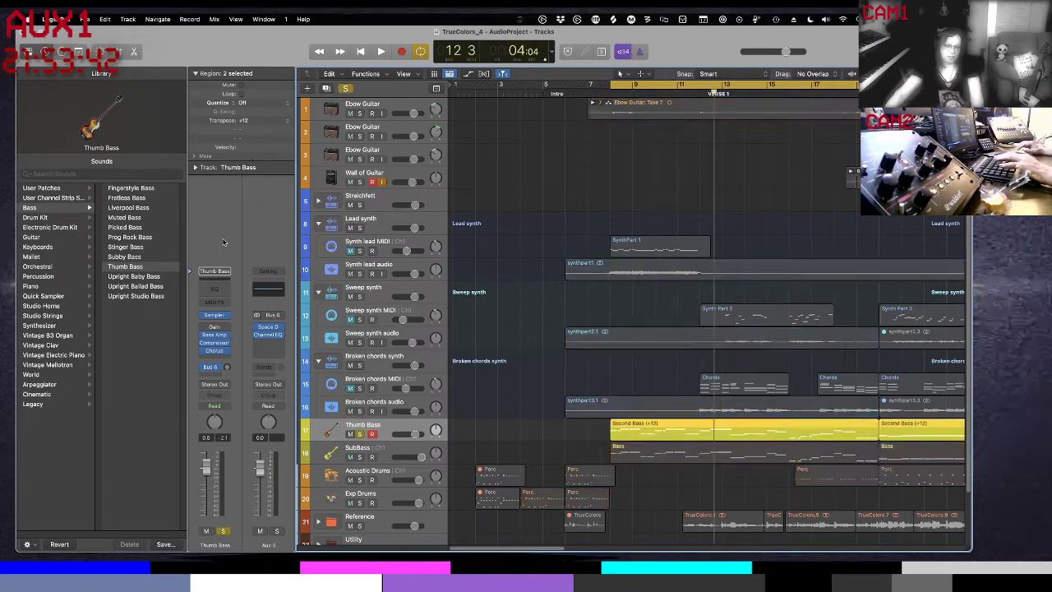
key("space")
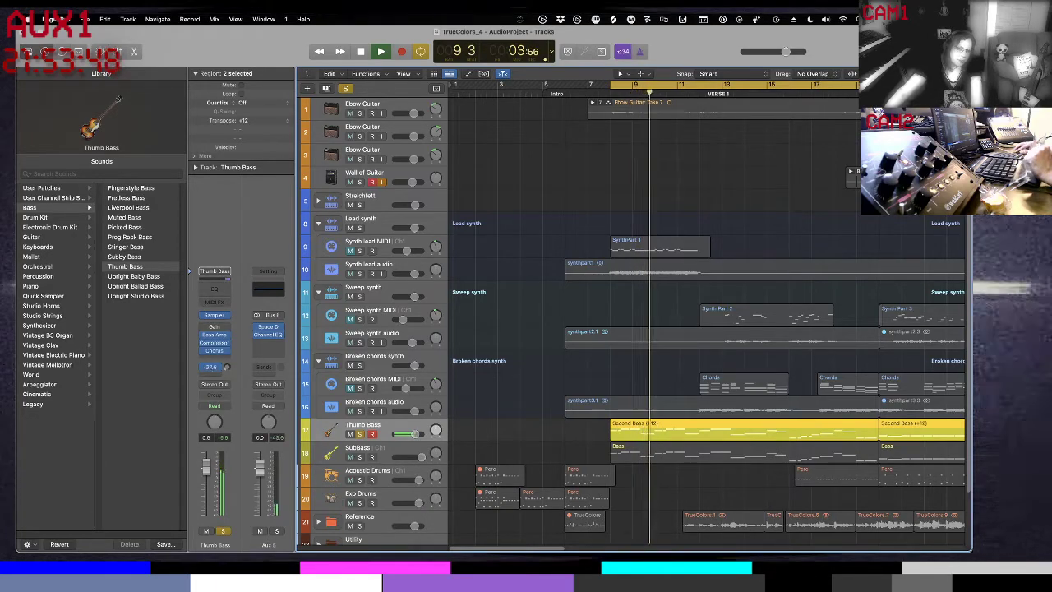
mouse_move(222, 368)
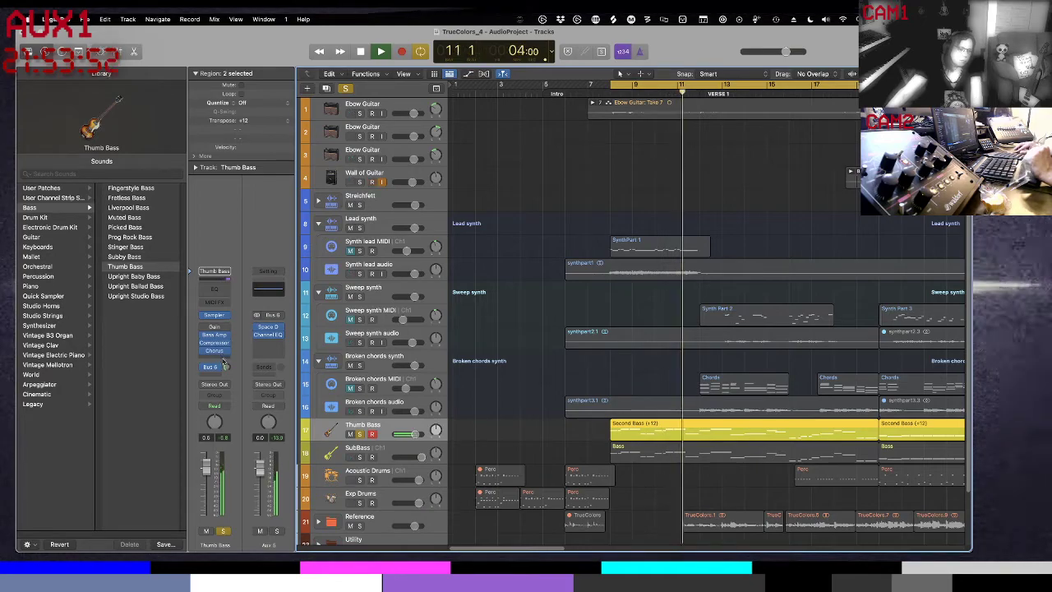
left_click(225, 367)
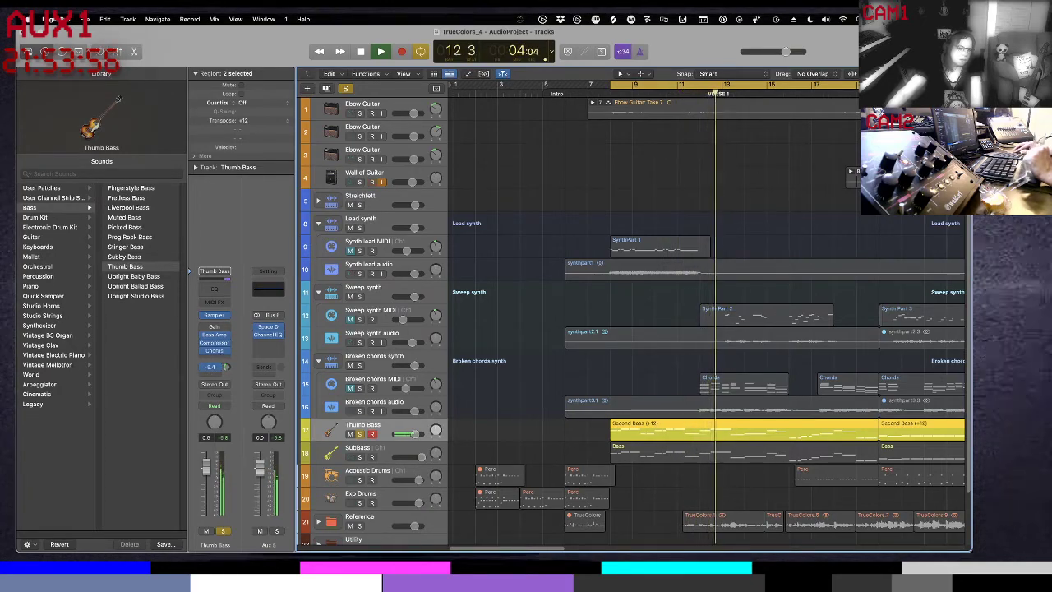
left_click_drag(225, 367, 228, 366)
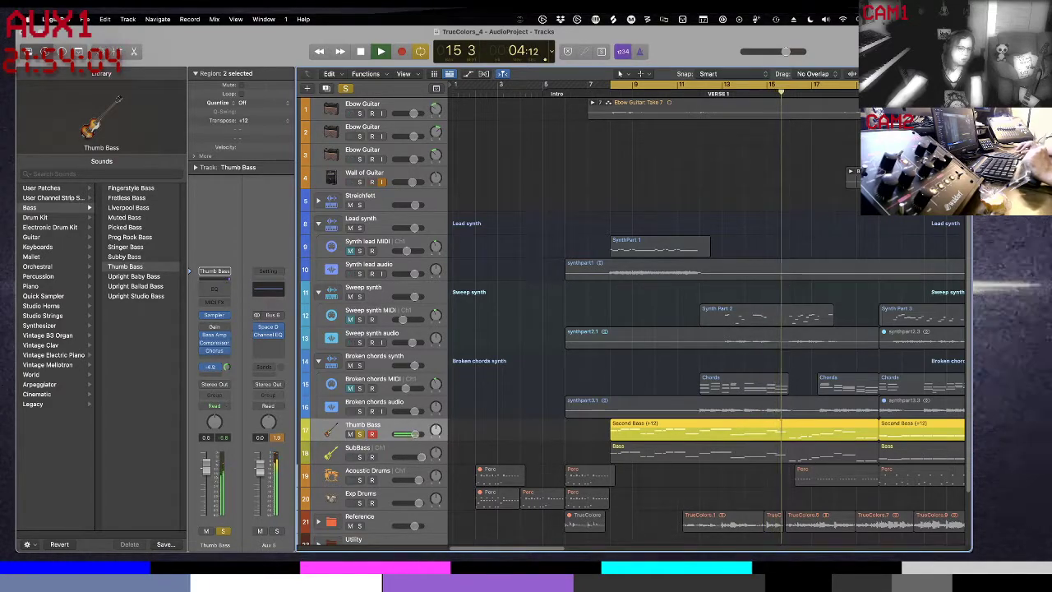
scroll(228, 368, "down", 5)
scroll(228, 368, "down", 4)
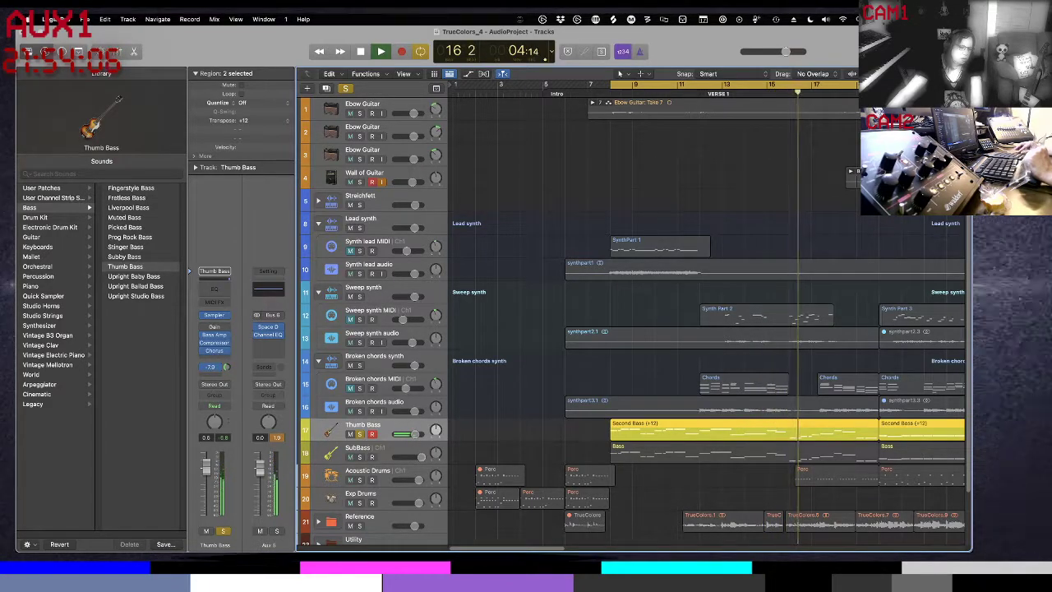
scroll(228, 368, "up", 4)
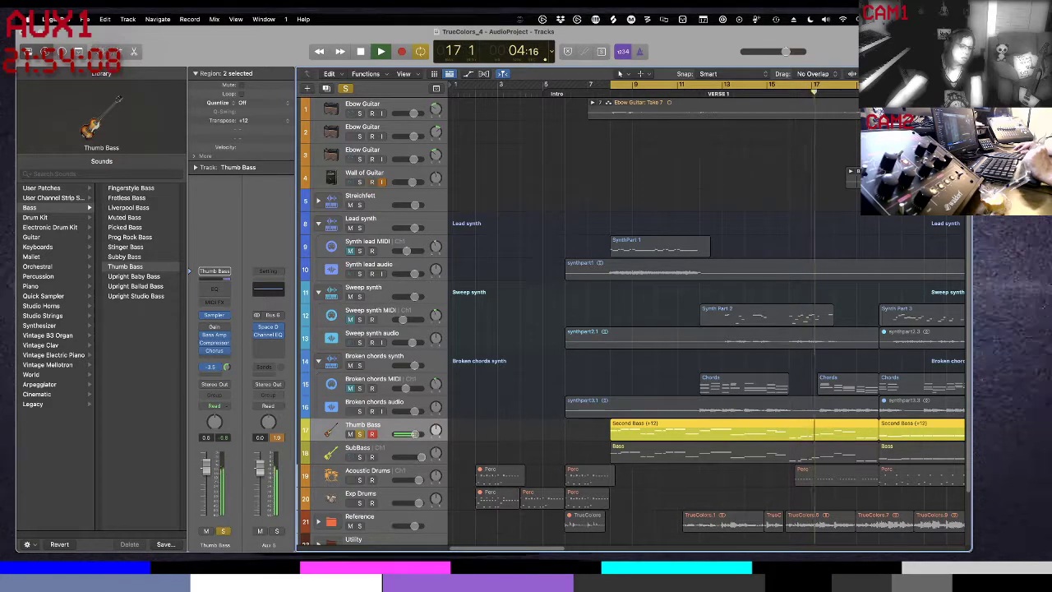
scroll(228, 367, "down", 1)
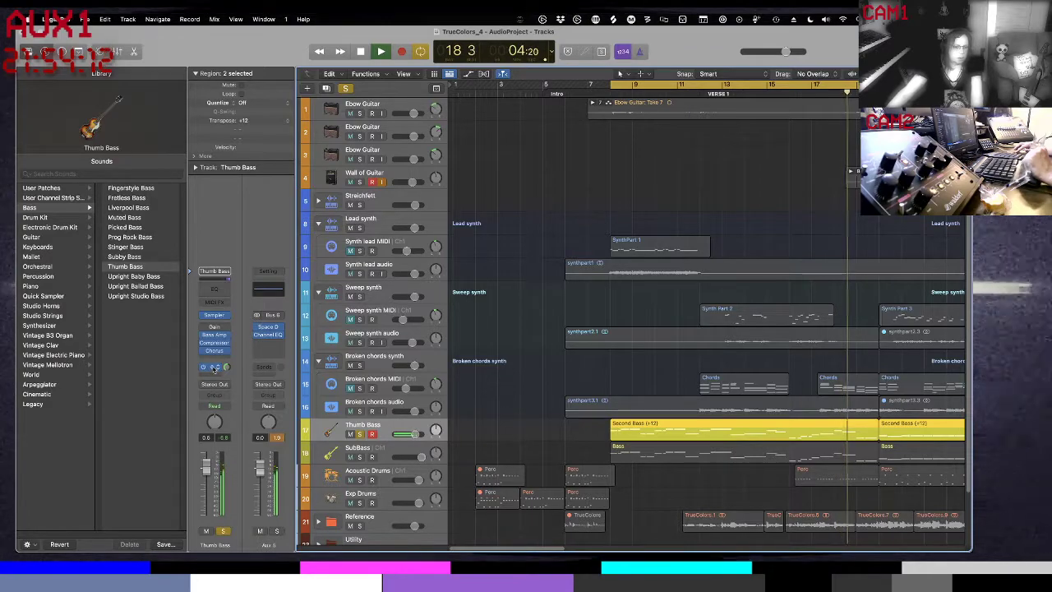
mouse_move(211, 367)
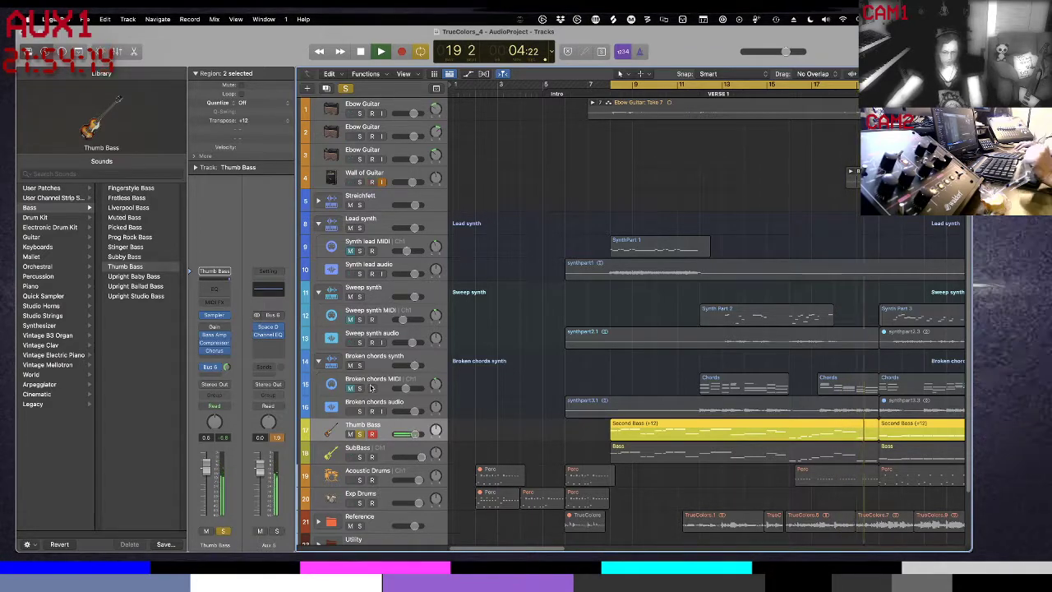
- In Aux 5's Space Designer, turn off predelay tempo sync and set Lo Spread to 50%, Hi Spread to 88% and Size to 110%
key("x")
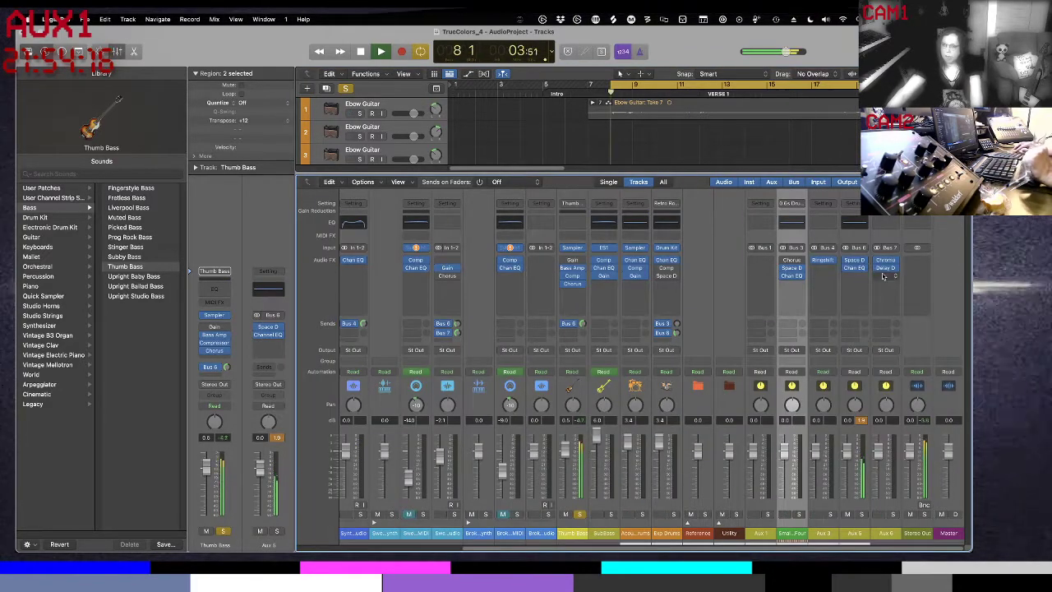
left_click(865, 300)
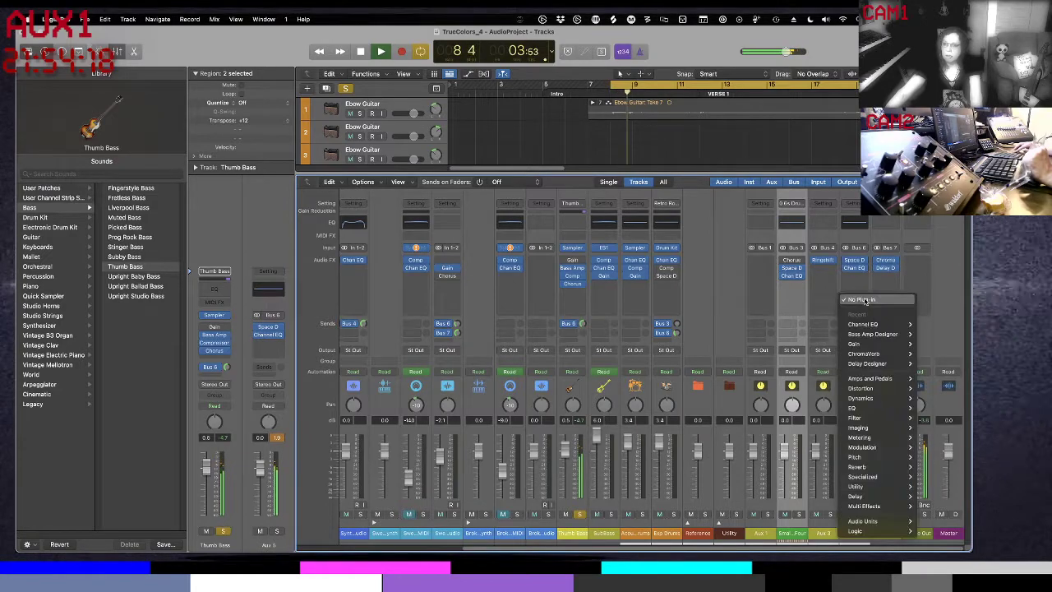
left_click(865, 300)
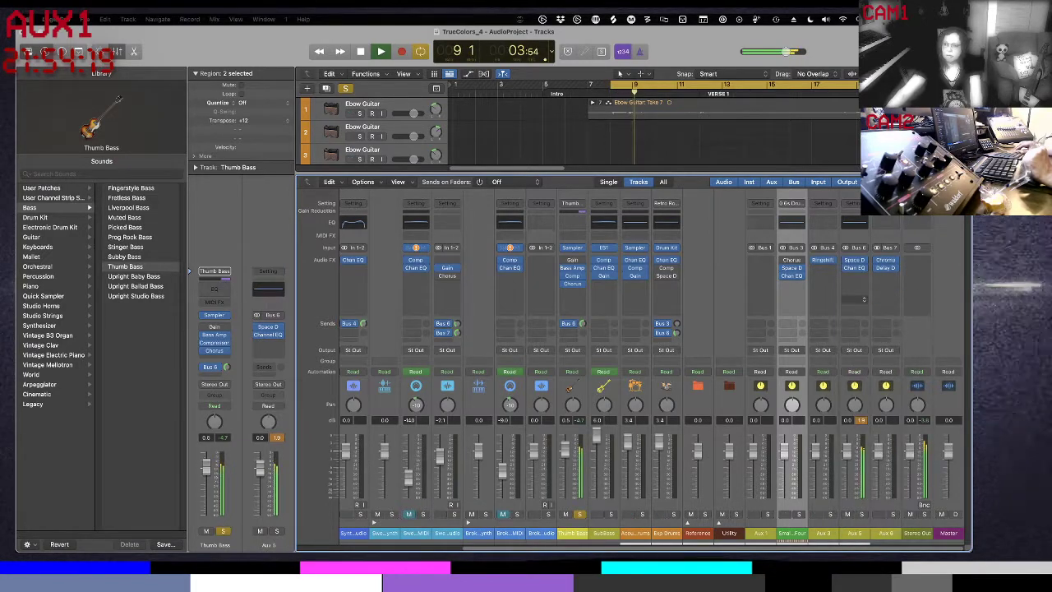
left_click(854, 267)
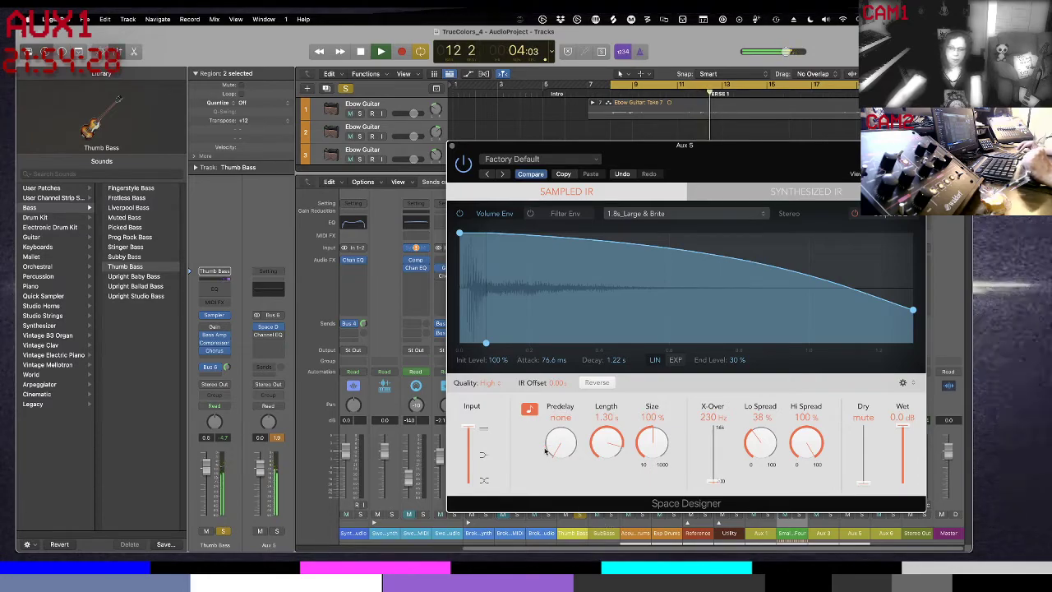
left_click(528, 408)
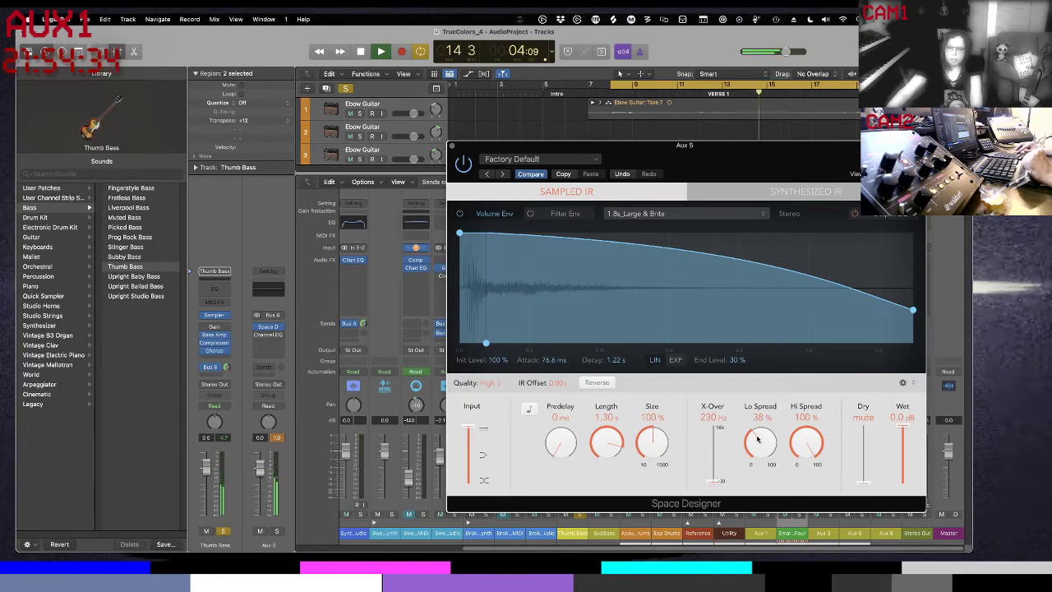
left_click_drag(797, 437, 799, 455)
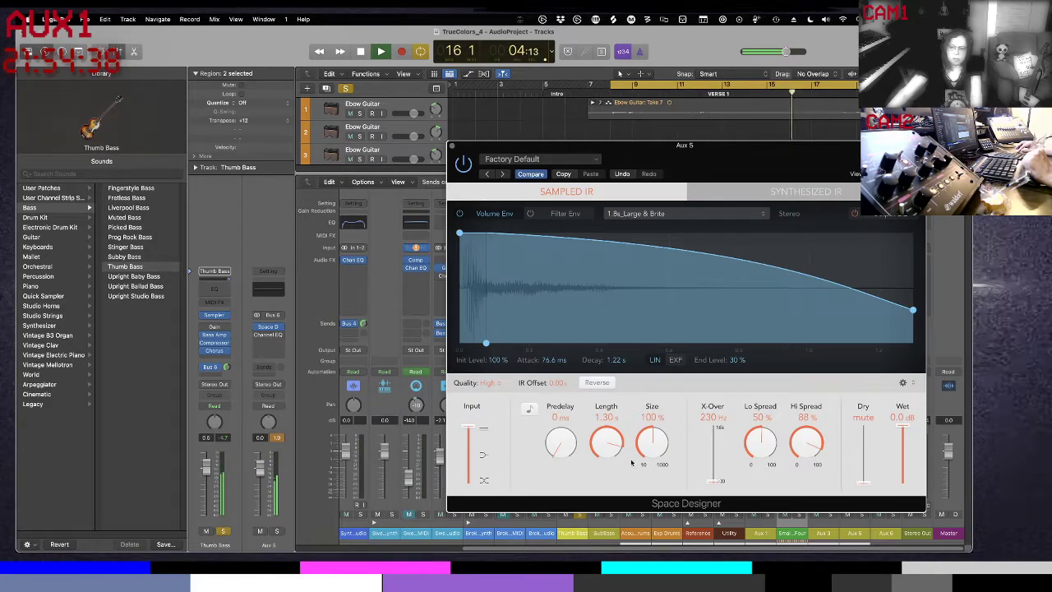
left_click_drag(644, 435, 645, 427)
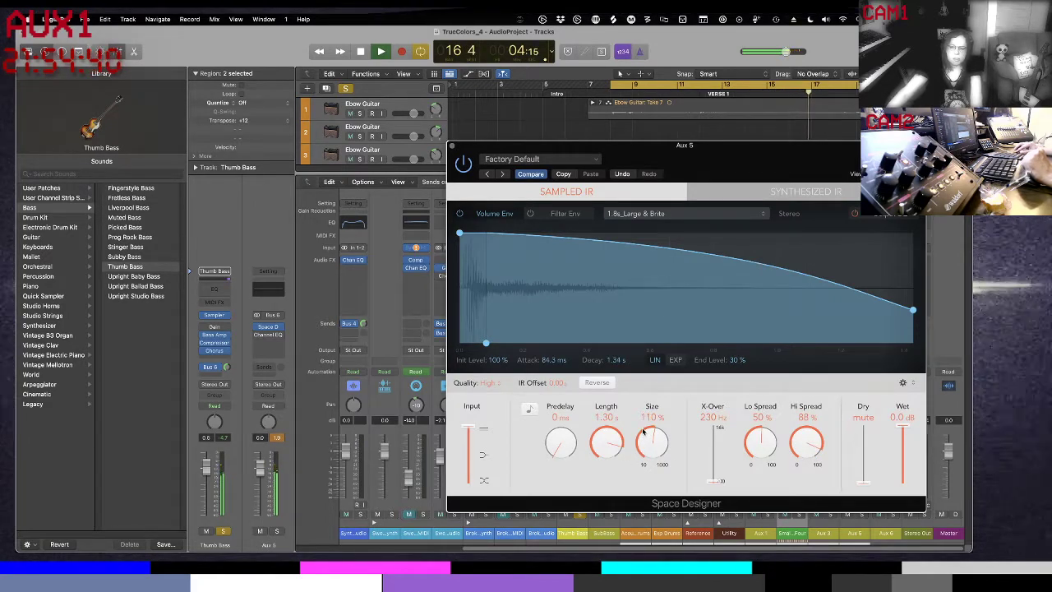
left_click(451, 147)
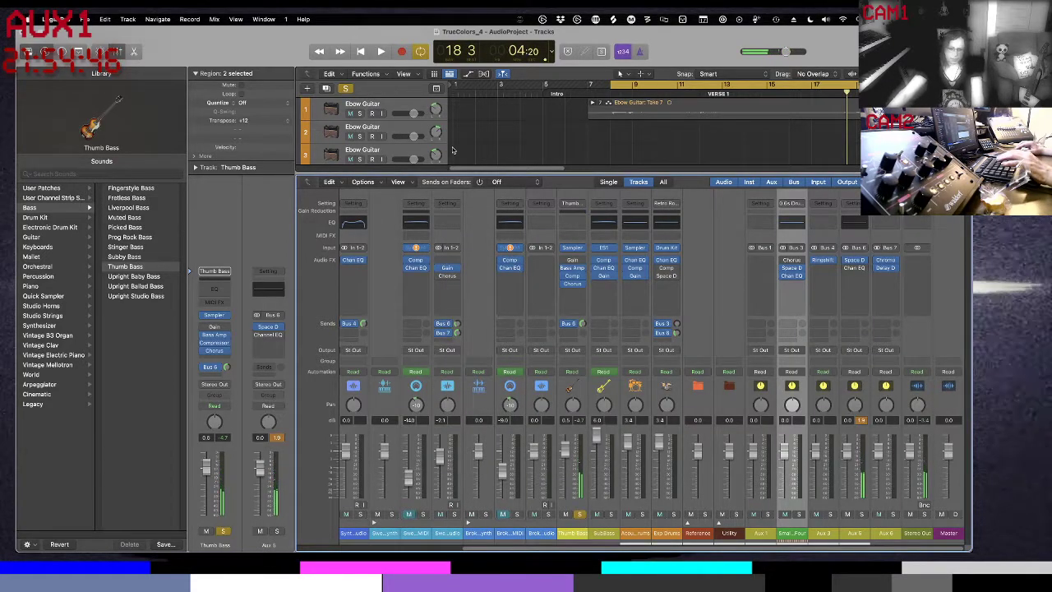
- Unsolo Thumb Bass, play the full mix and lower the Thumb Bass fader to -2.2 dB
key("x")
key("s")
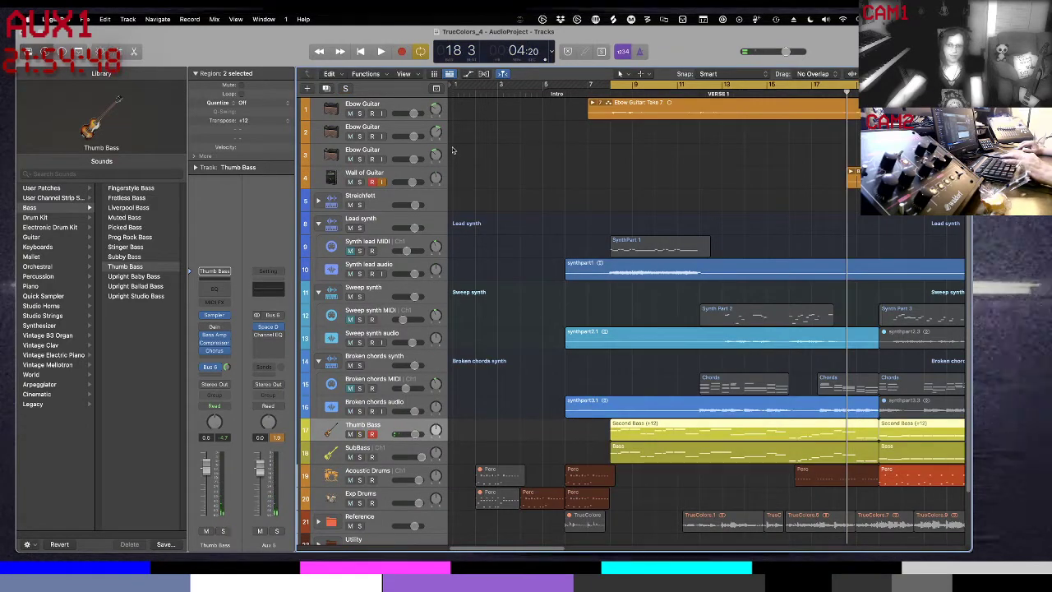
key("space")
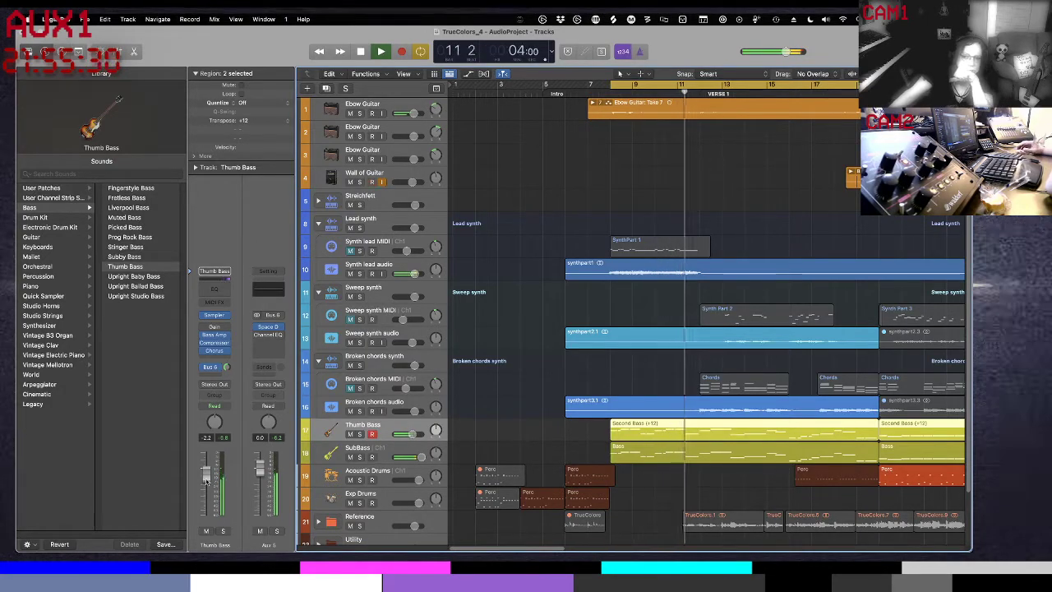
key("space")
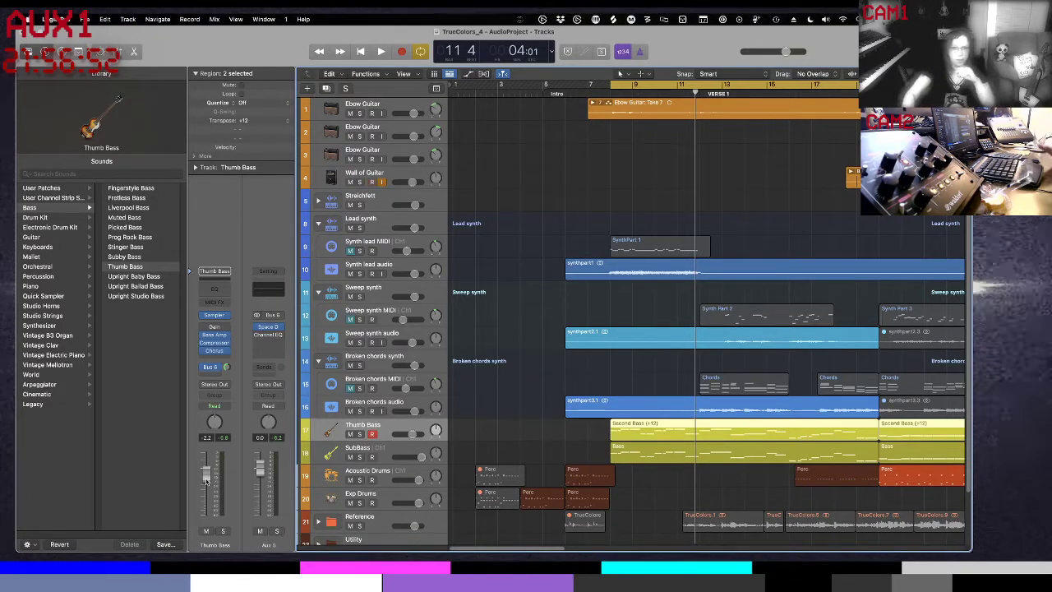
- Move the playhead to bar 20 and set playback to loop over the first chorus
key("c")
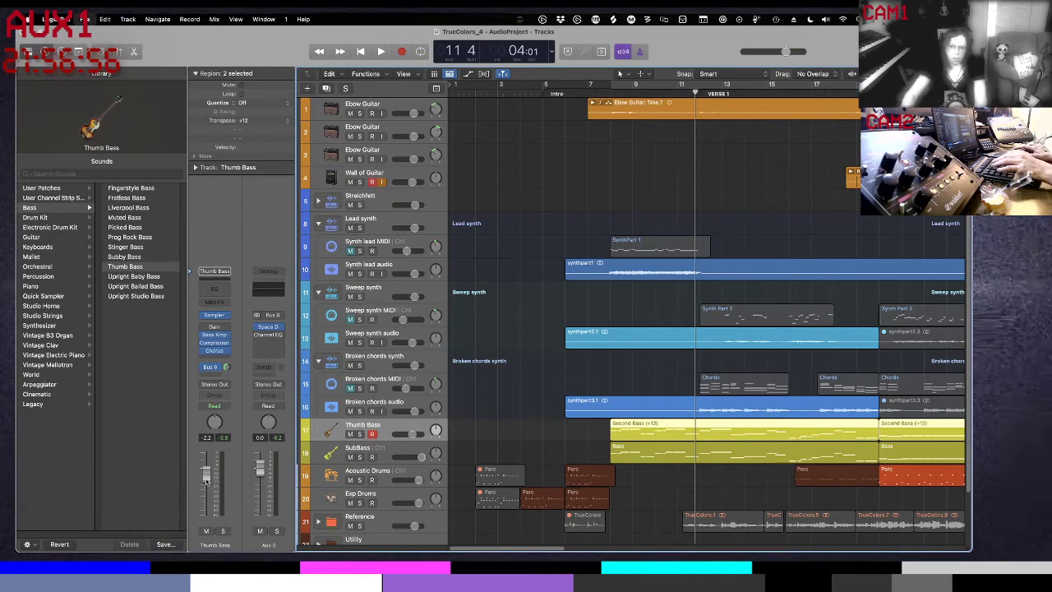
scroll(676, 392, "right", 10)
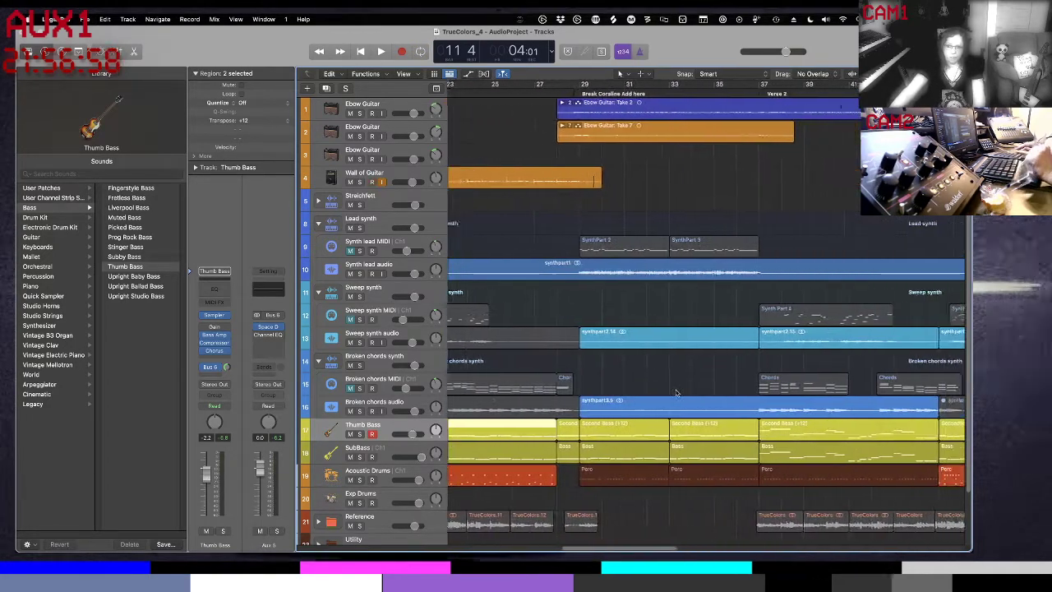
scroll(677, 393, "left", 8)
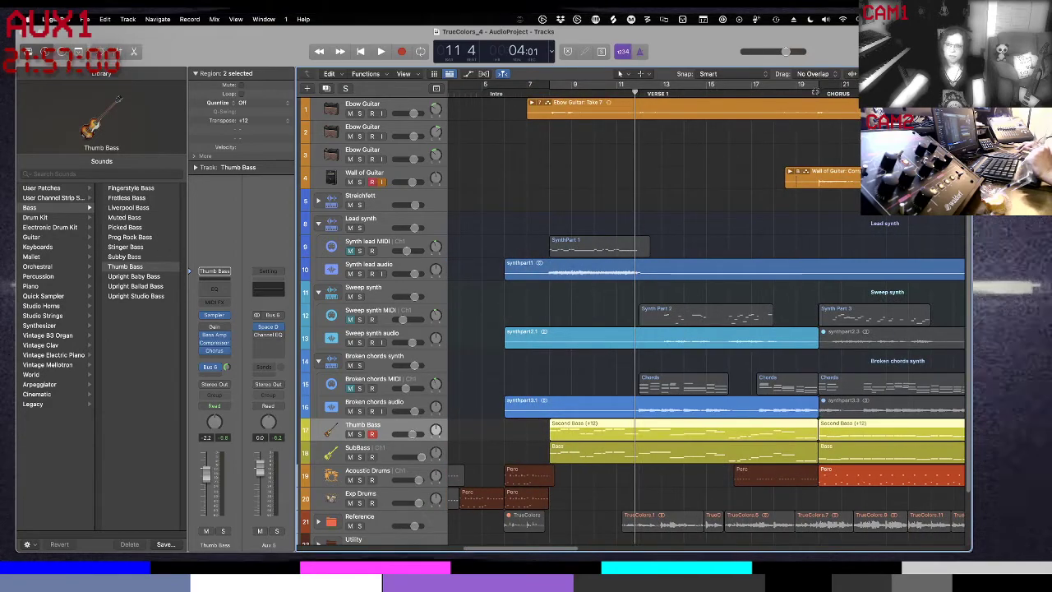
left_click(819, 93)
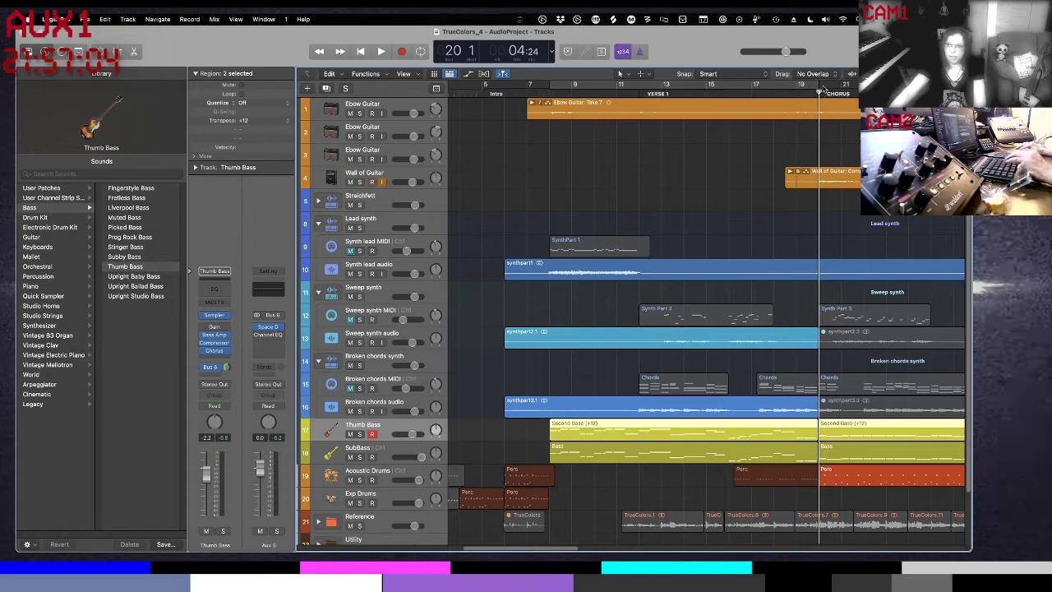
scroll(707, 321, "right", 4)
key("c")
scroll(664, 323, "right", 2)
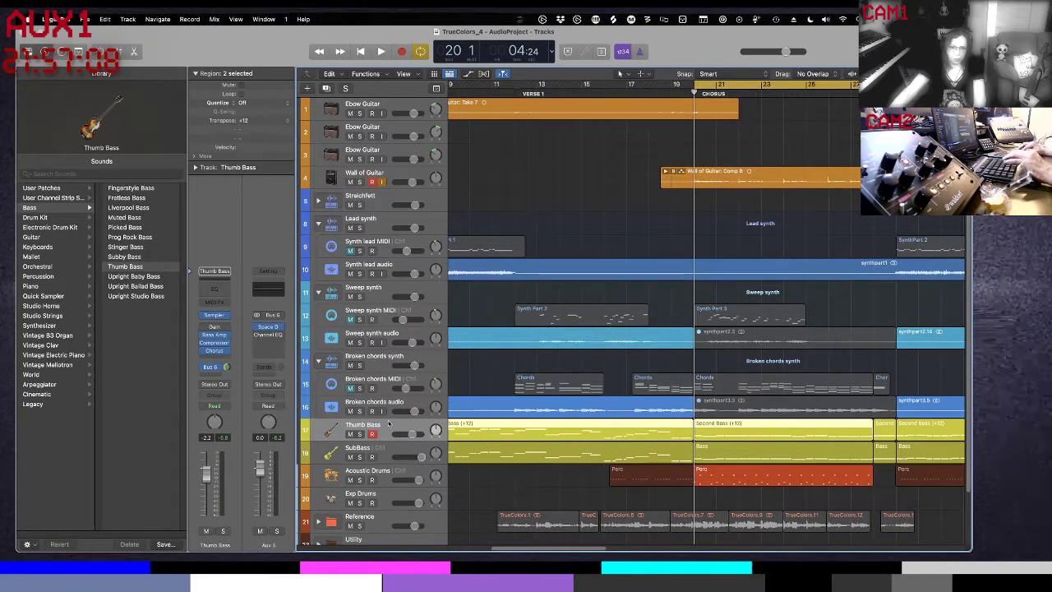
- Solo and play Thumb Bass, turn on its Gain plug-in and set the gain to +4.5 dB
left_click(359, 434)
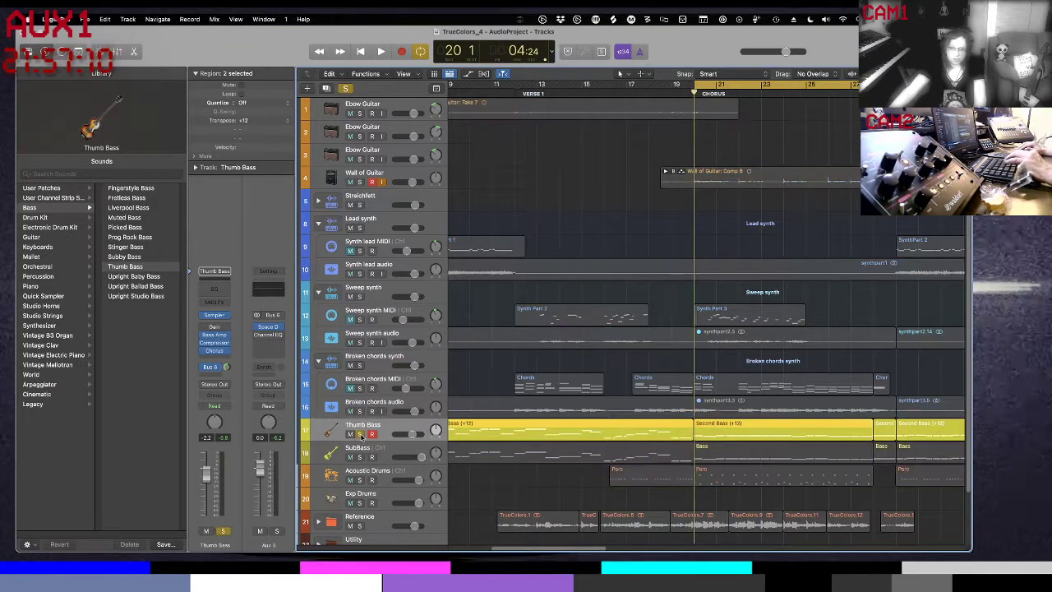
key("space")
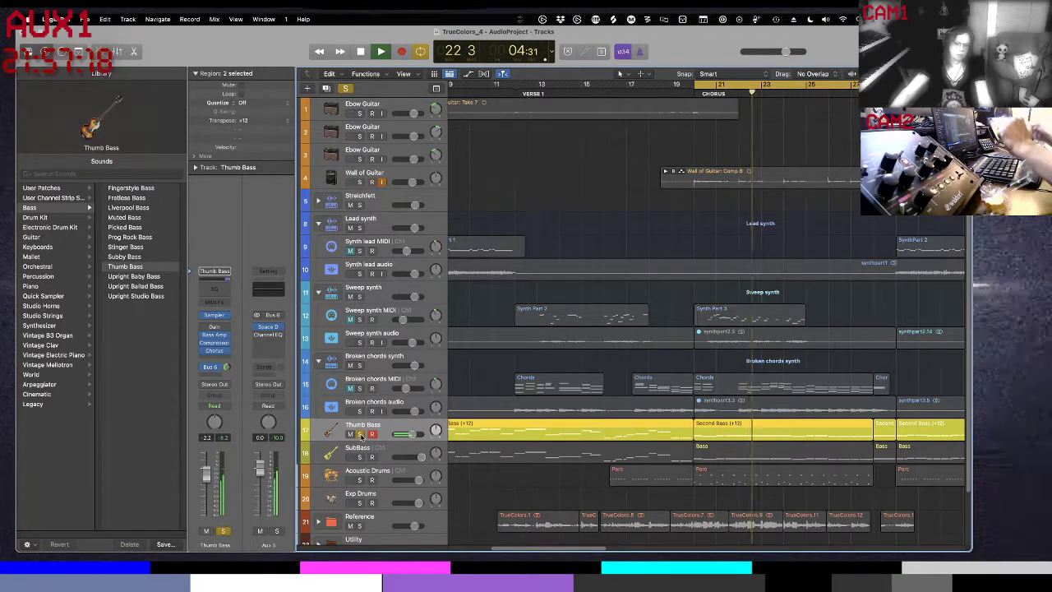
left_click(204, 326)
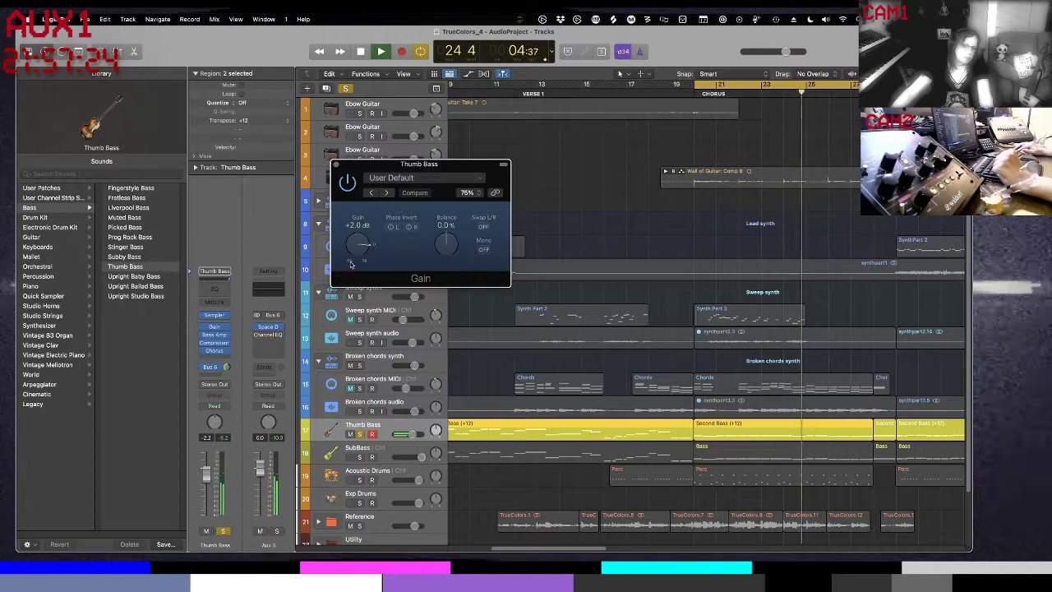
left_click_drag(357, 247, 355, 248)
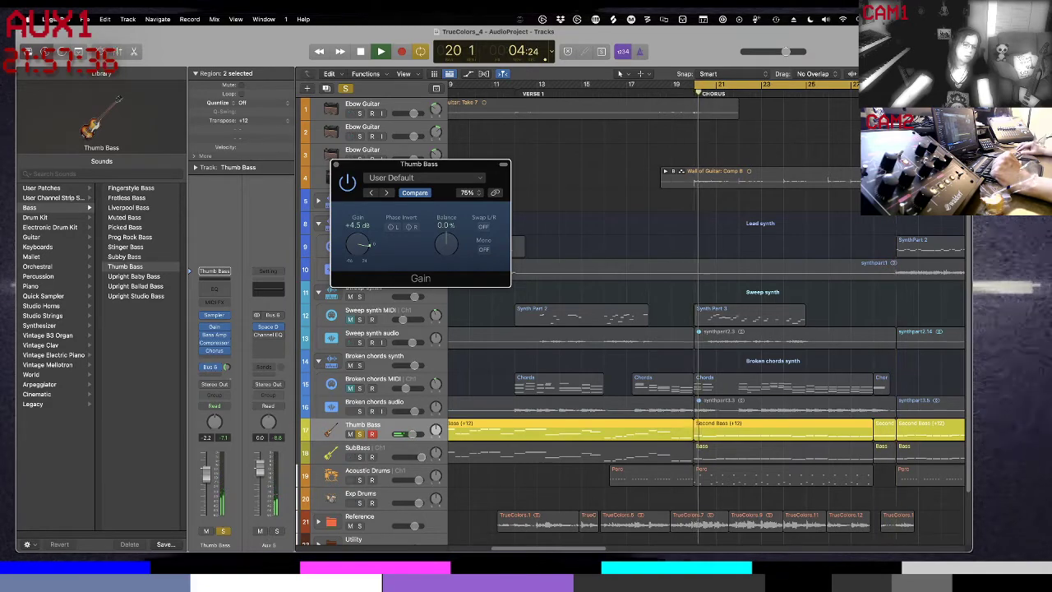
left_click(212, 350)
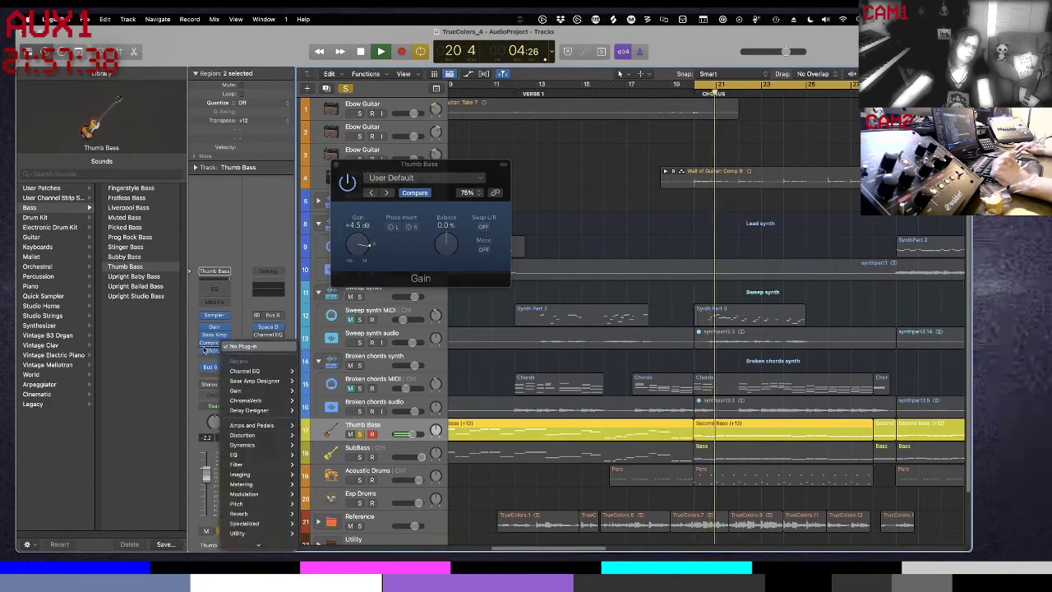
left_click(197, 352)
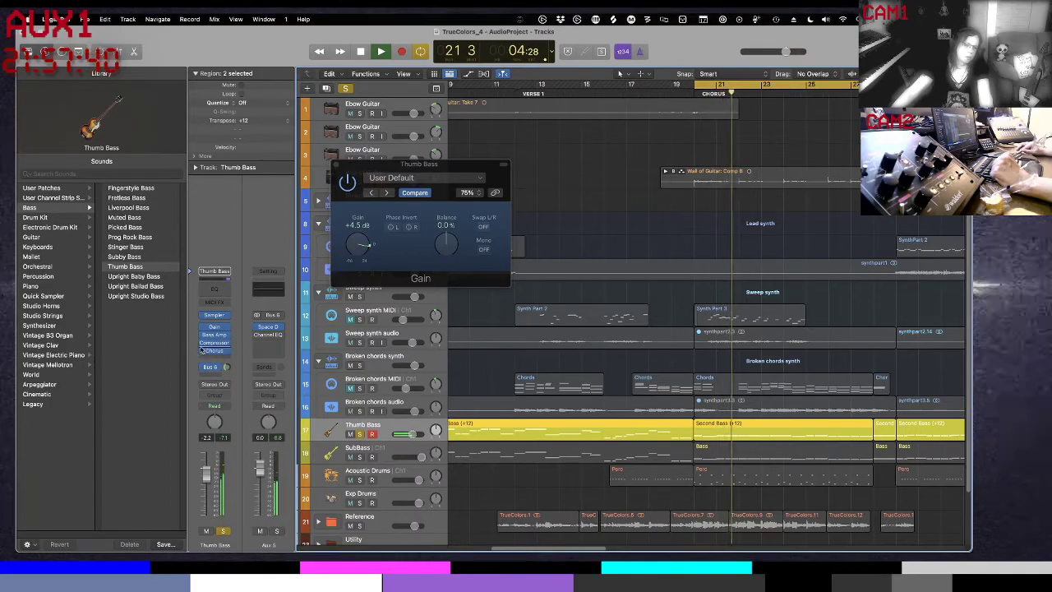
left_click(204, 346)
left_click(204, 346)
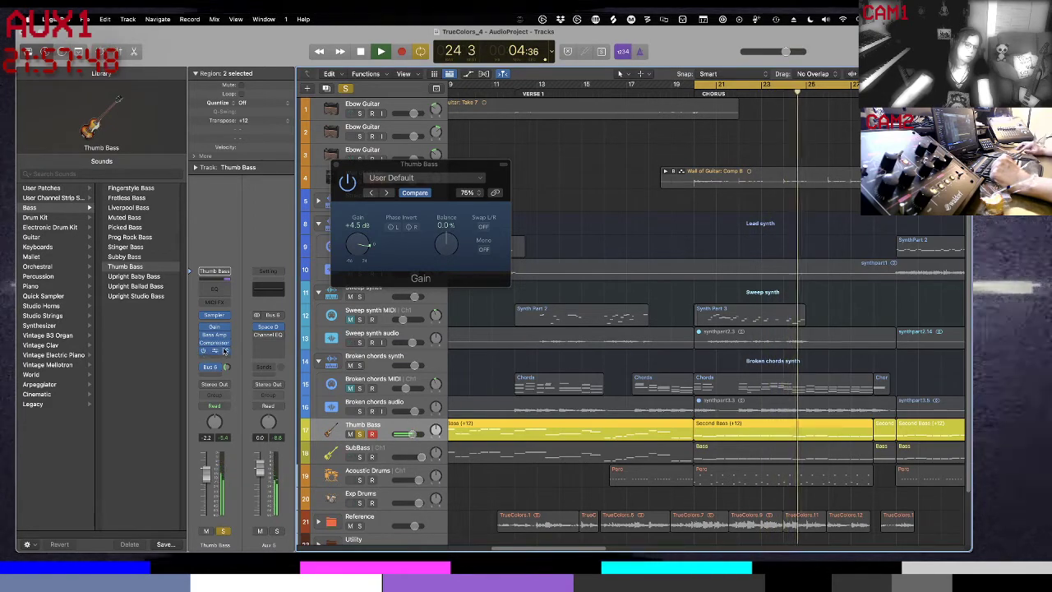
left_click(220, 351)
left_click(201, 306)
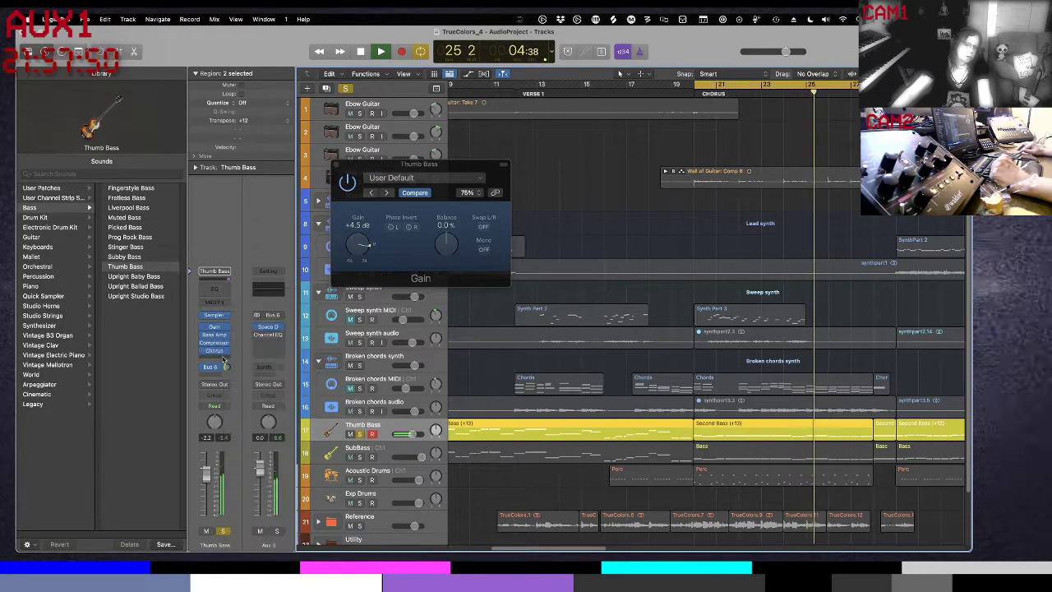
- Load the Mega Wide Chorus preset in Thumb Bass's Chorus effect, unsolo the track and close the effect windows
left_click(214, 352)
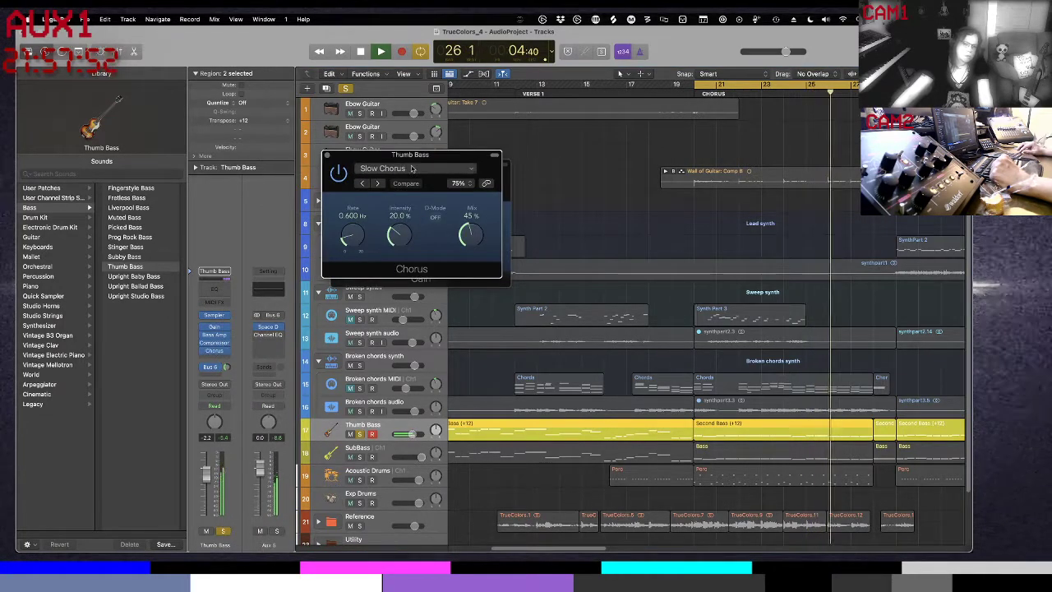
left_click(327, 155)
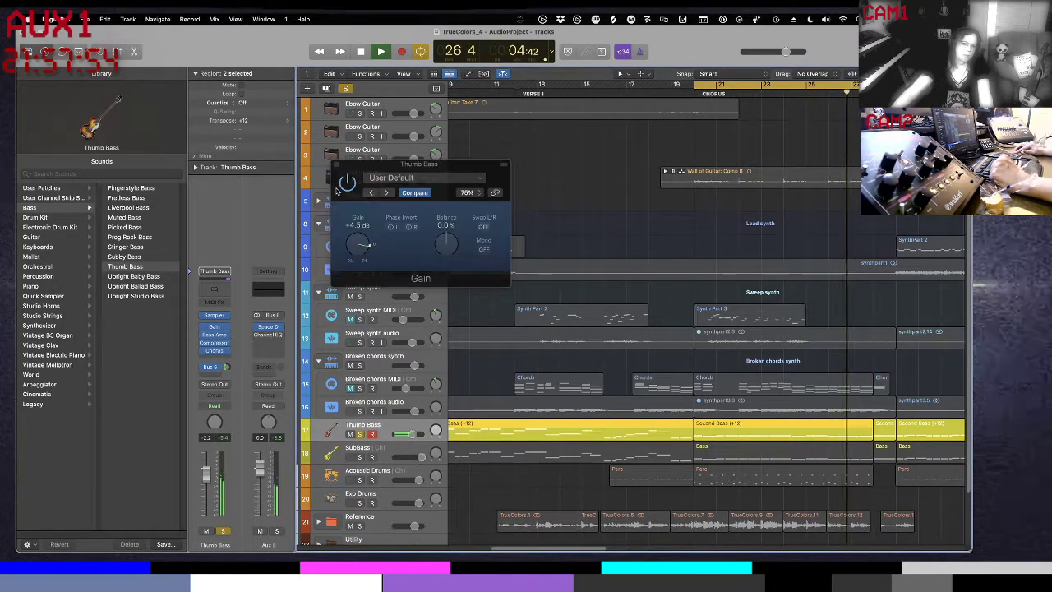
left_click(336, 166)
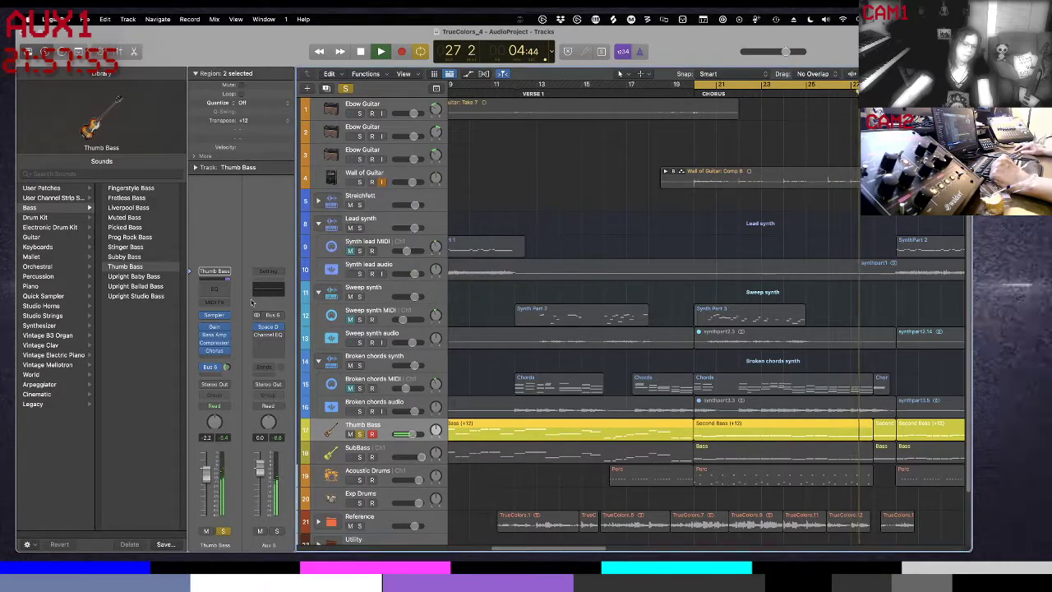
left_click(213, 352)
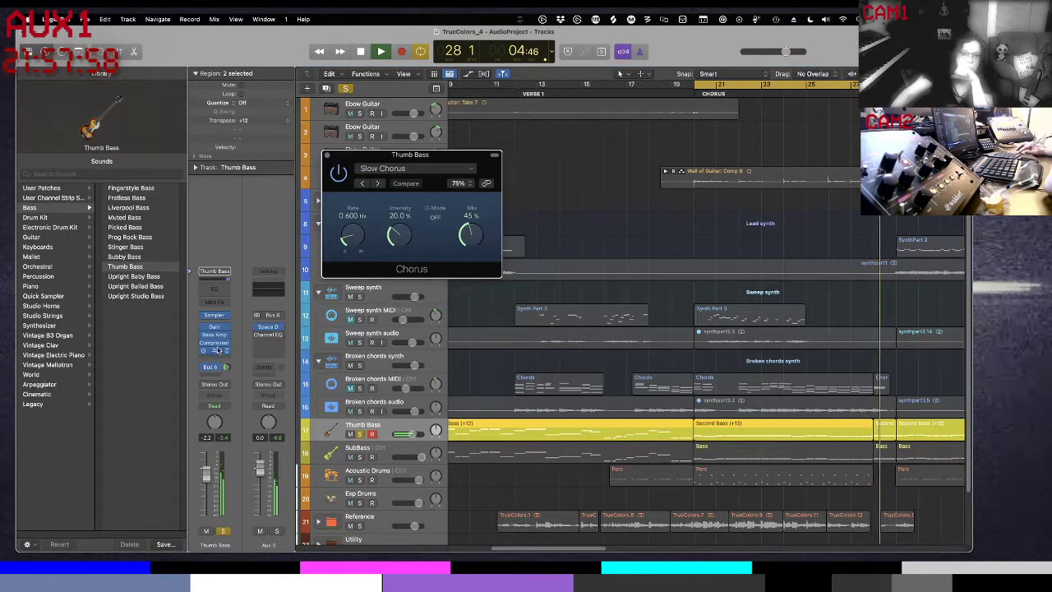
left_click(393, 168)
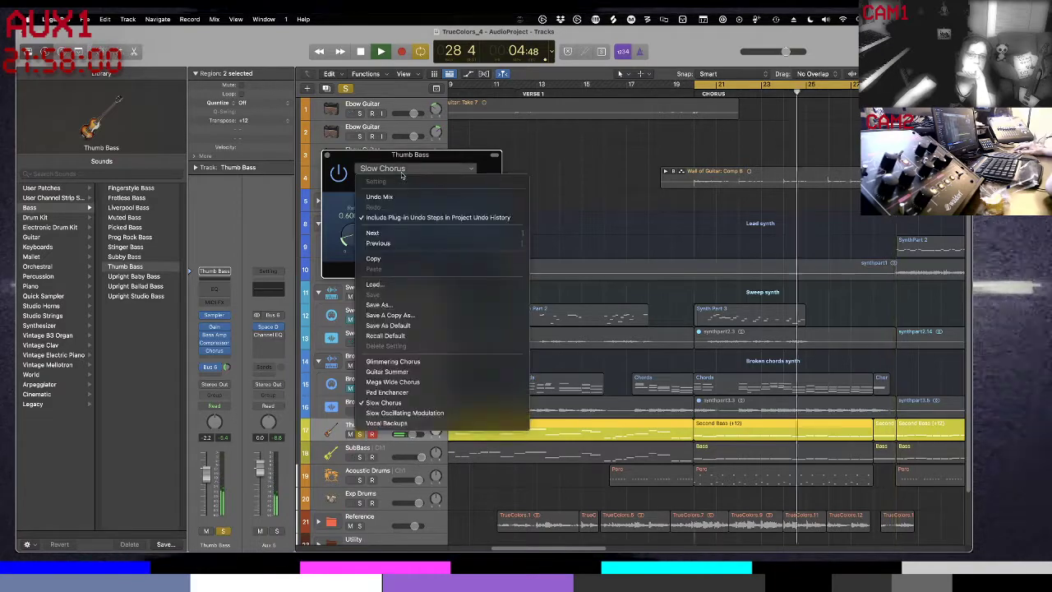
left_click(401, 381)
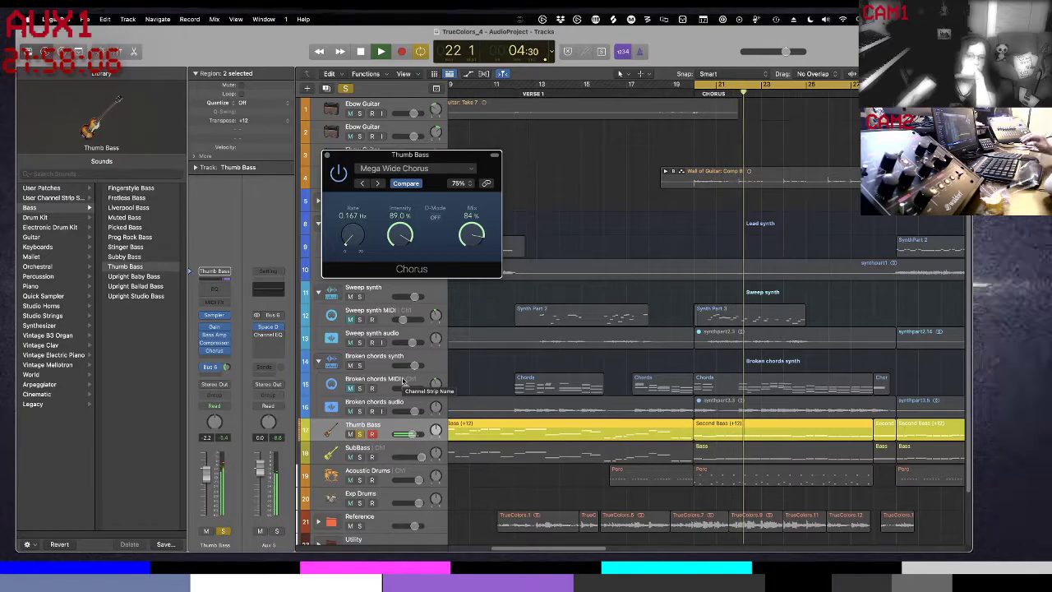
key("s")
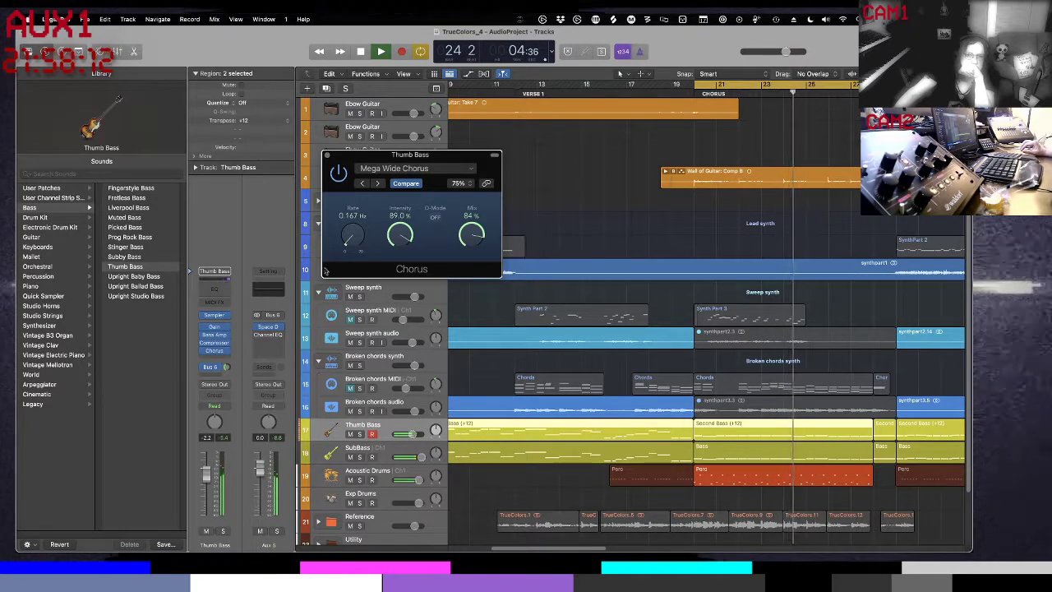
left_click(327, 154)
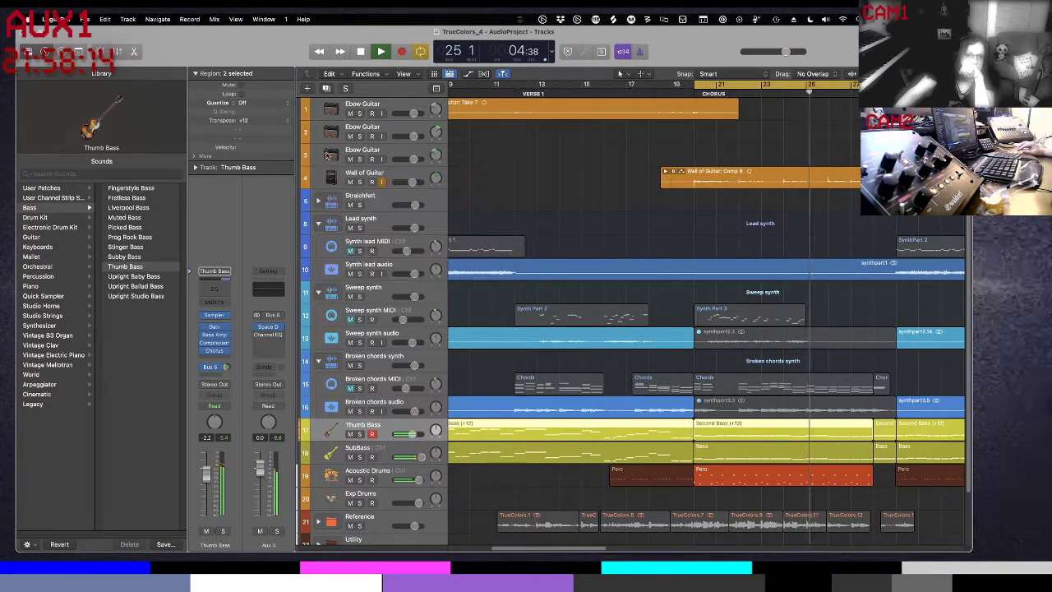
- Add a Channel EQ to Thumb Bass and load the E-Bass EQ guitar preset
left_click(218, 291)
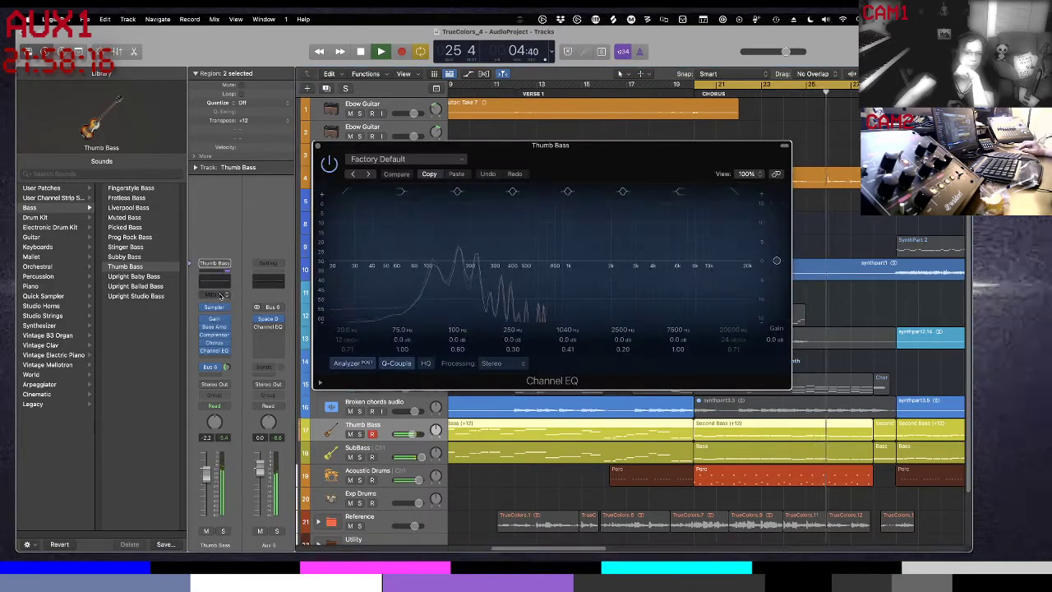
left_click(458, 161)
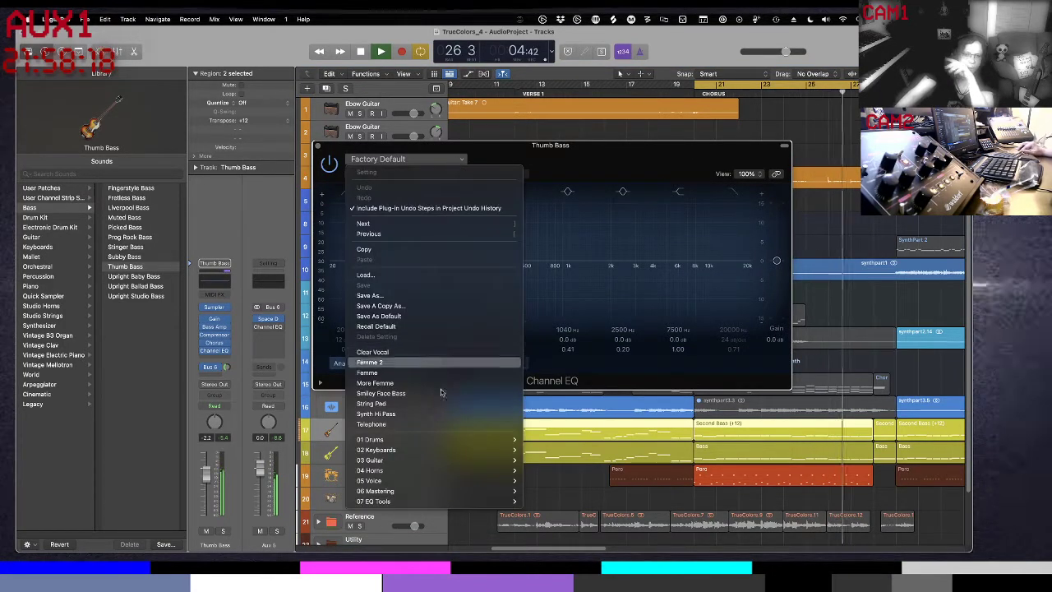
mouse_move(436, 461)
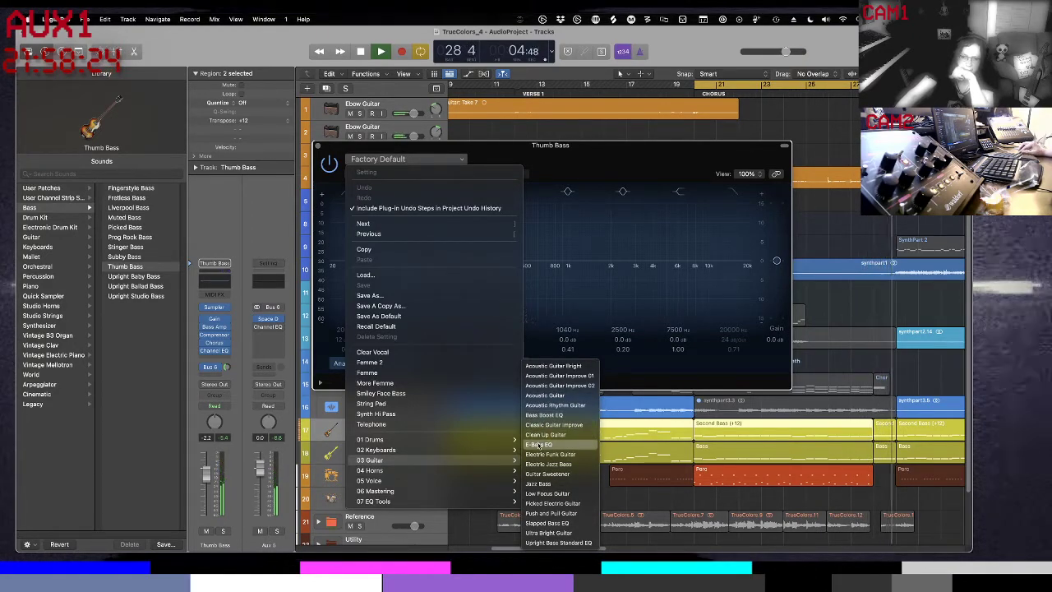
left_click(539, 444)
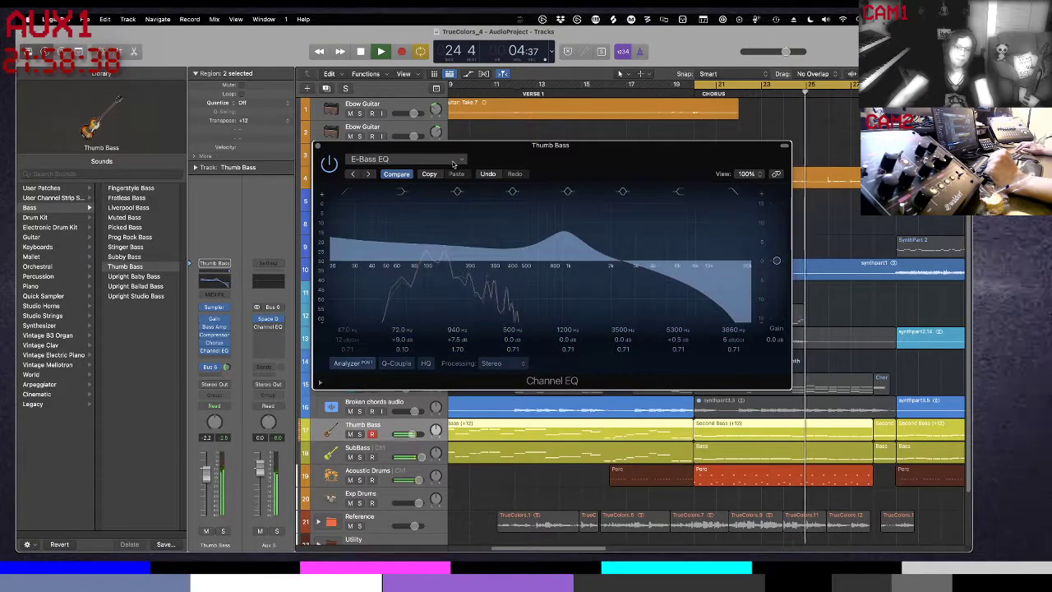
- Audition the Slapped Bass EQ and Upright Bass Standard EQ presets on Thumb Bass while the mix plays
left_click(461, 161)
mouse_move(515, 461)
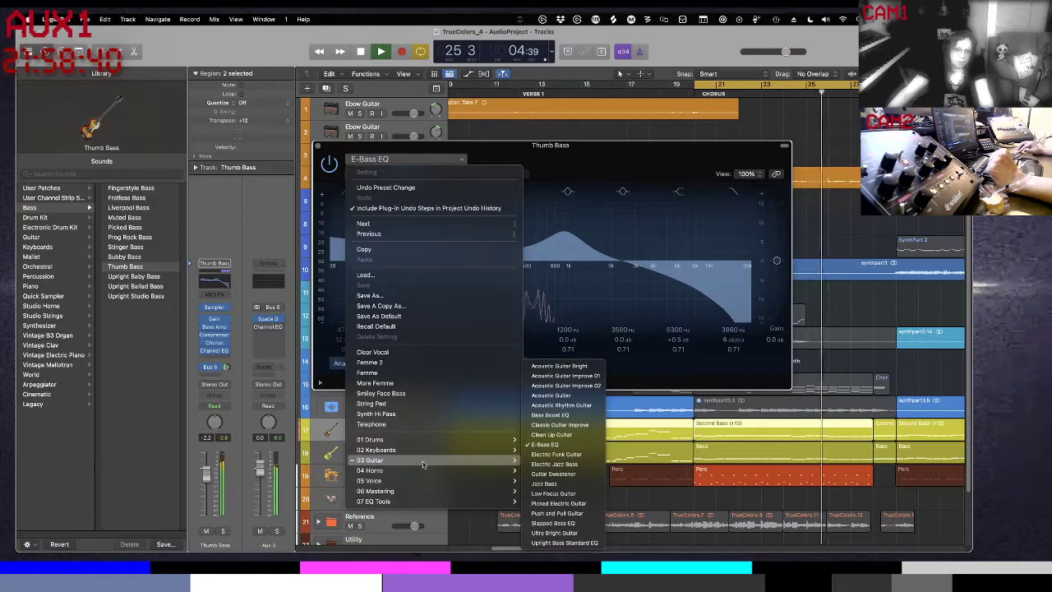
left_click(556, 523)
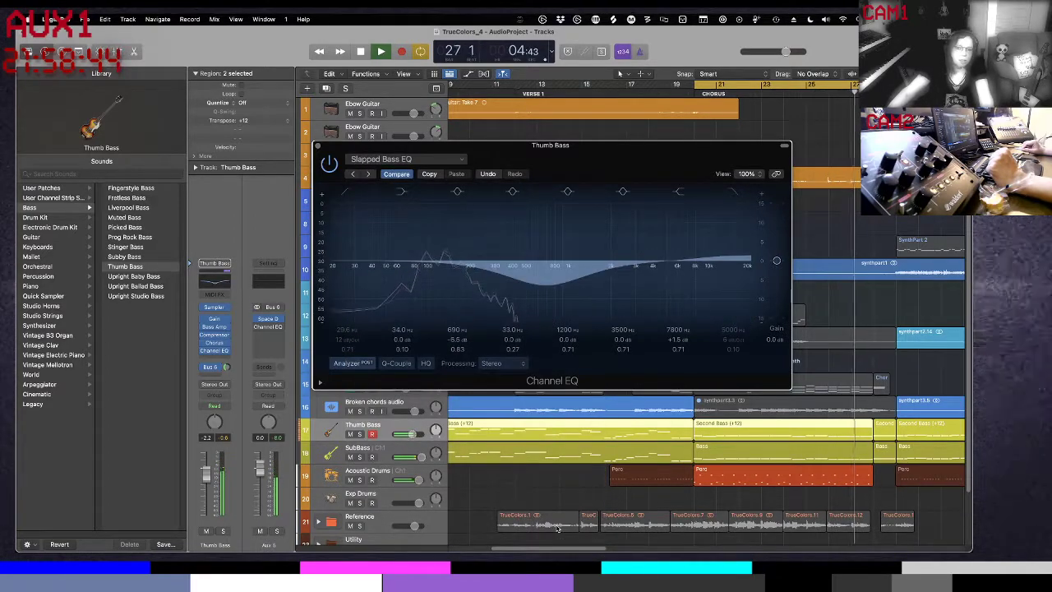
left_click(461, 159)
mouse_move(436, 460)
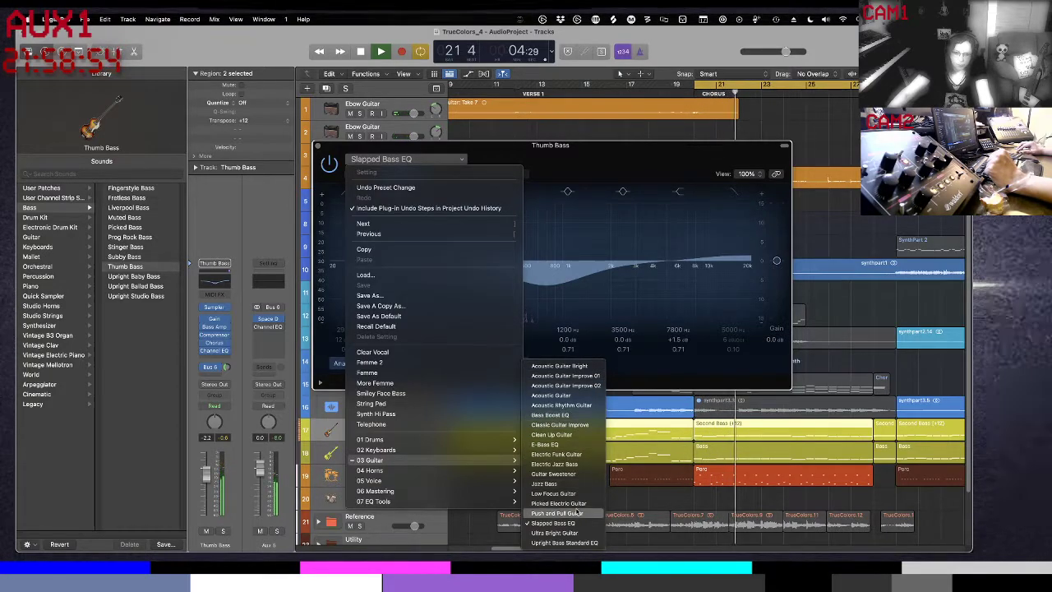
left_click(579, 545)
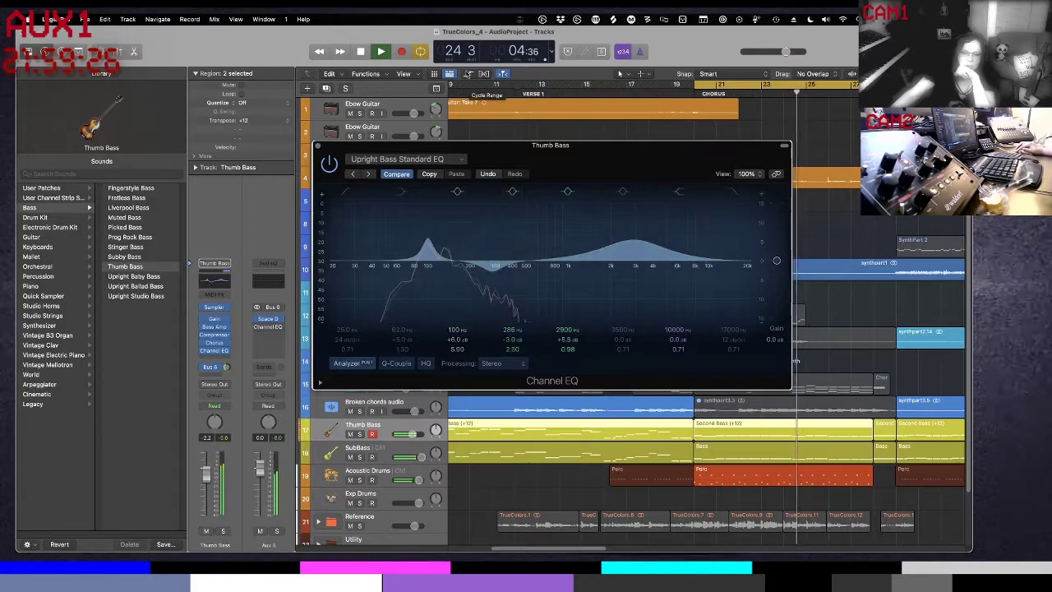
- Load the Electric Jazz Bass preset in Thumb Bass's Channel EQ, close the EQ and stop playback
left_click(456, 161)
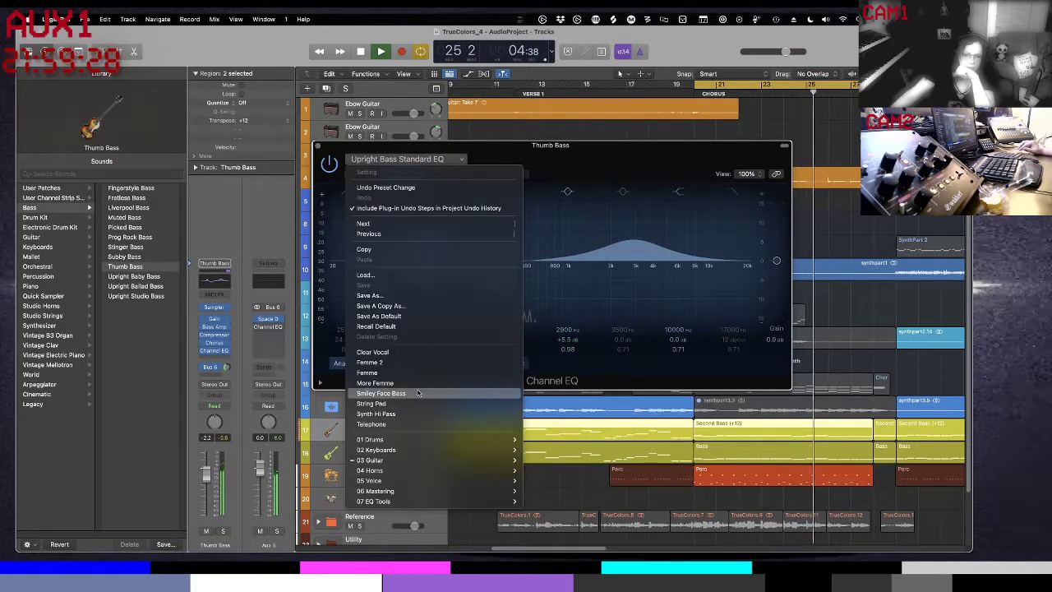
left_click(546, 465)
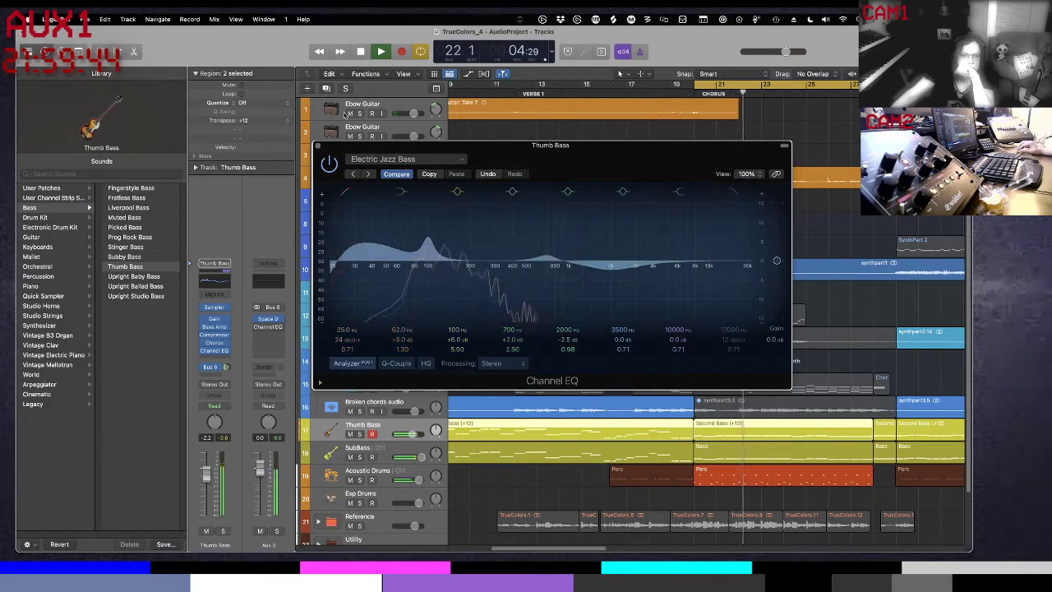
left_click(316, 147)
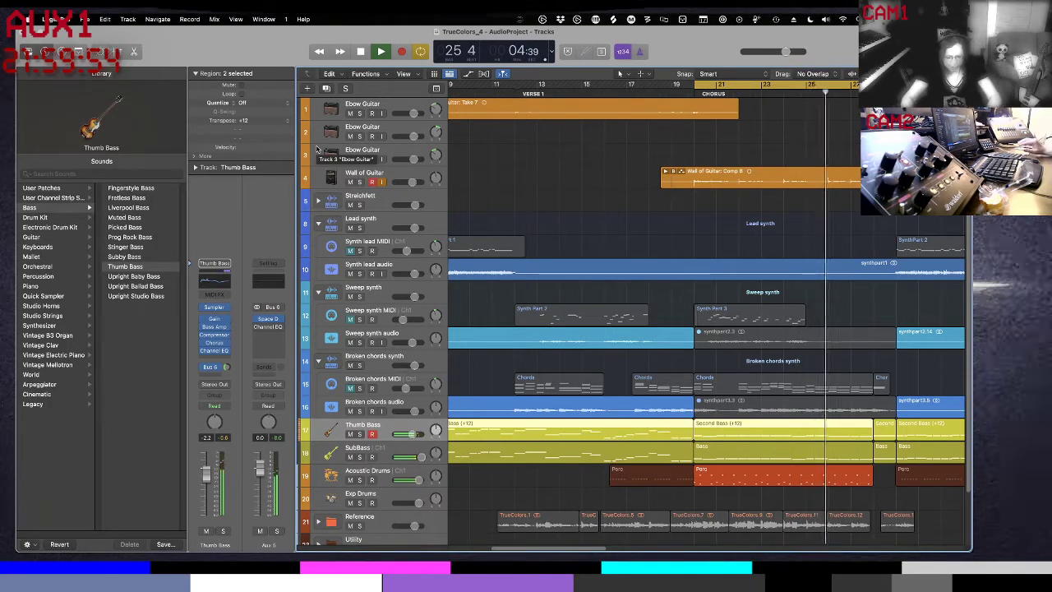
key("space")
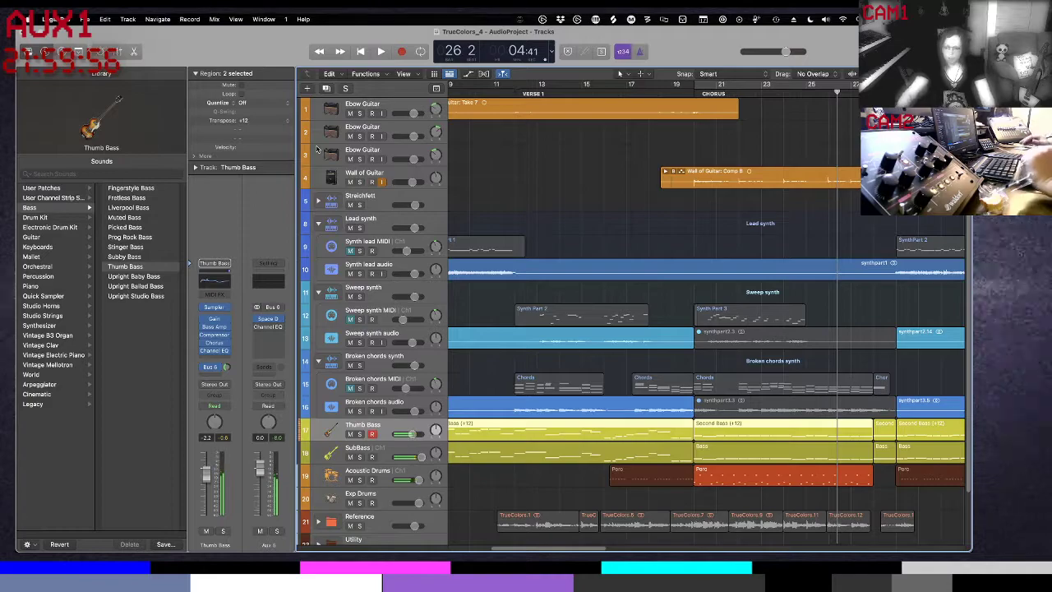
- Move the playhead forward to the Chorus after the Whisper Part and play the mix into the Coda
key("period")
key("period")
key("period")
key("period")
key("period")
key("period")
key("period")
key("period")
key("period")
key("period")
key("period")
key("period")
key("period")
key("period")
key("period")
key("period")
key("period")
key("period")
key("period")
key("period")
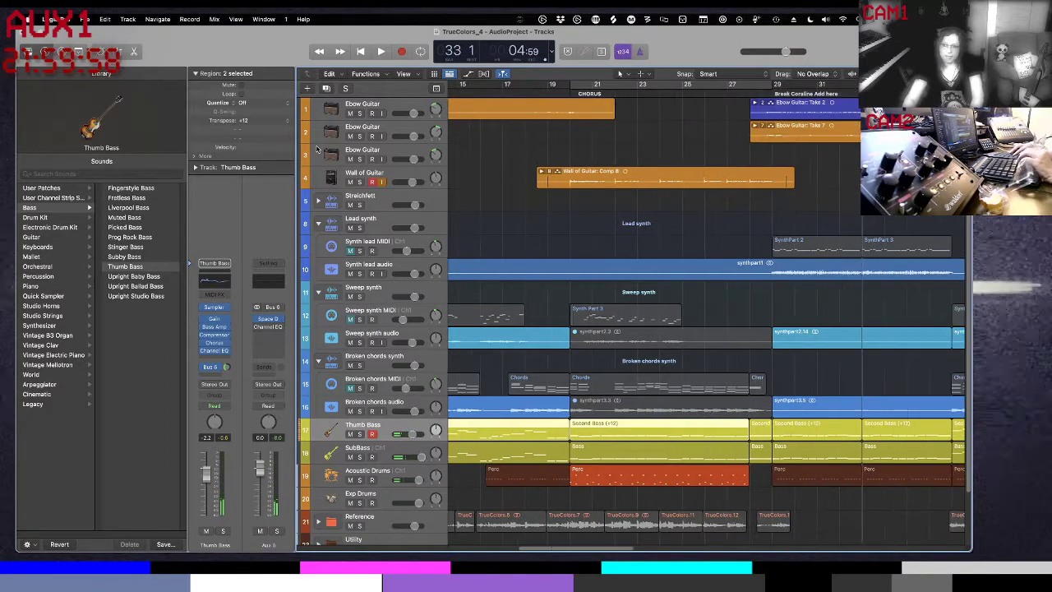
key("period")
key("period")
key("period")
key("period")
key("period")
key("period")
key("period")
key("period")
key("period")
key("period")
key("period")
key("period")
key("period")
key("period")
key("period")
key("period")
key("period")
key("period")
key("period")
key("period")
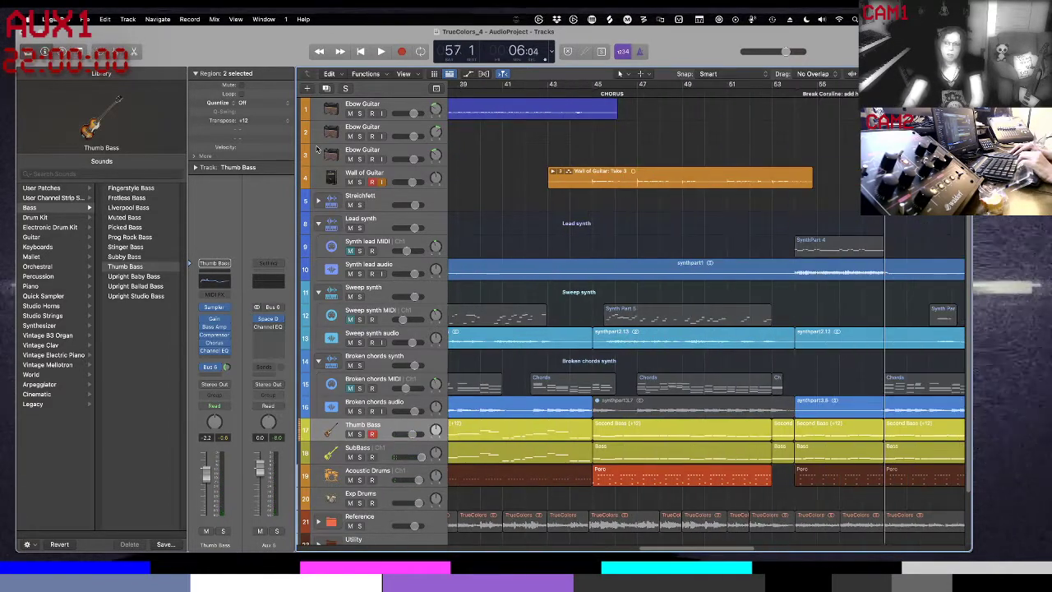
key("comma")
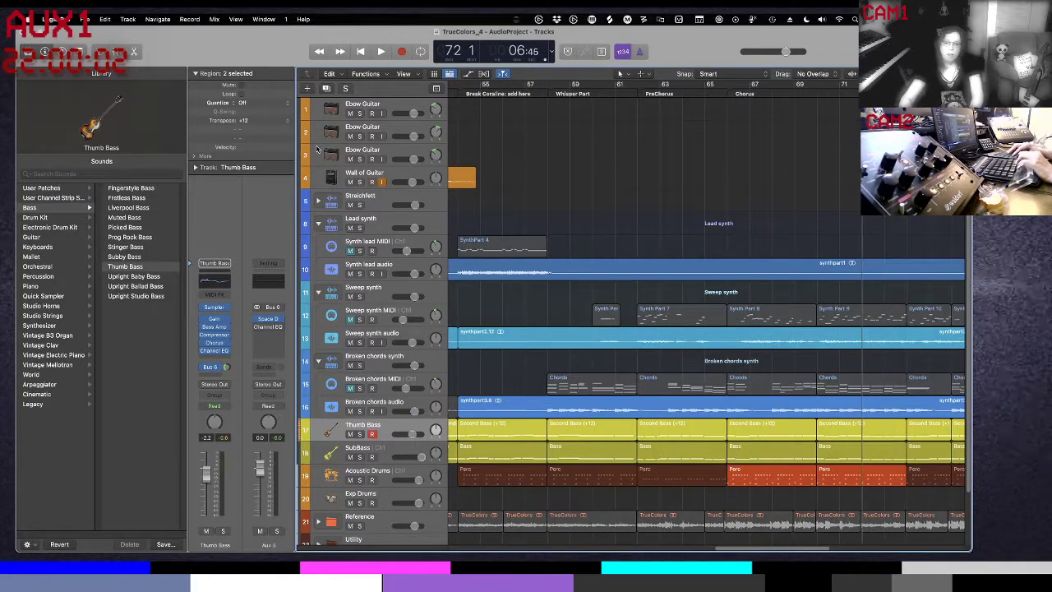
key("period")
key("period")
key("period")
key("period")
key("period")
key("period")
key("period")
key("period")
key("period")
key("period")
key("period")
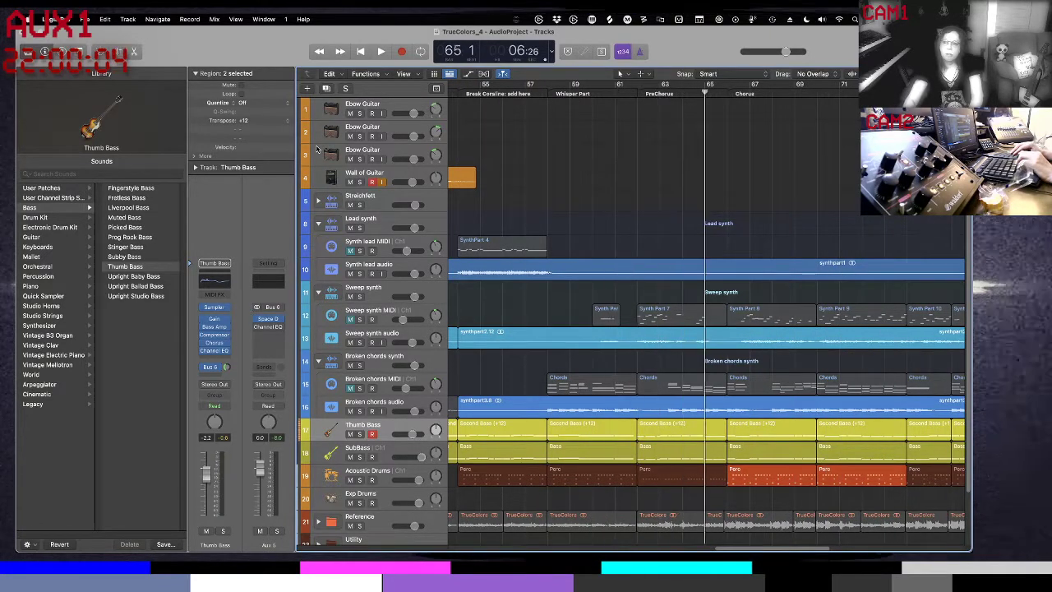
key("period")
key("period")
key("space")
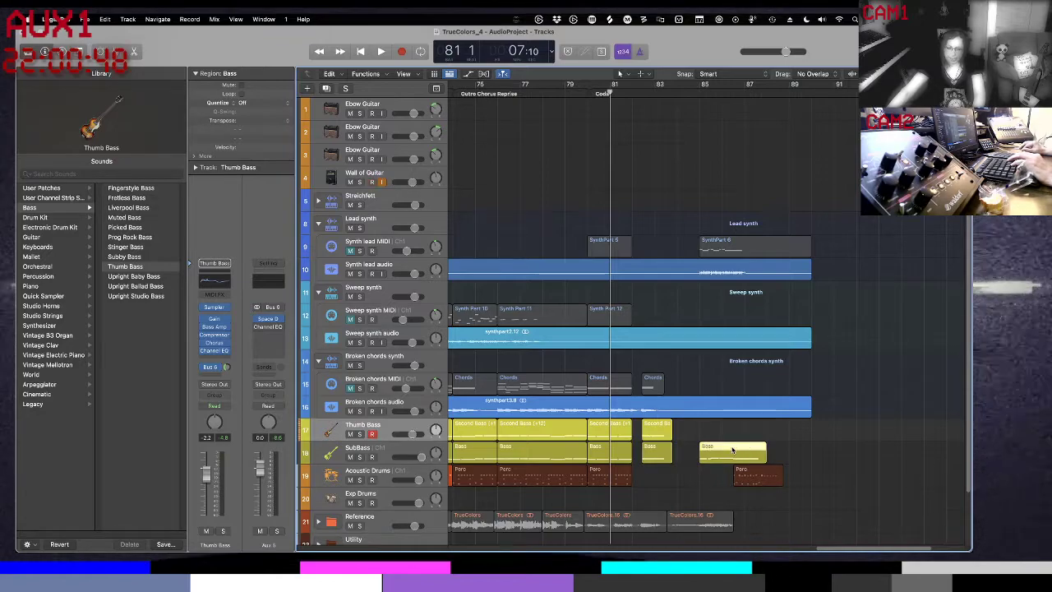
- Play the Coda from bar 82 through the separate closing SubBass region
left_click(632, 177)
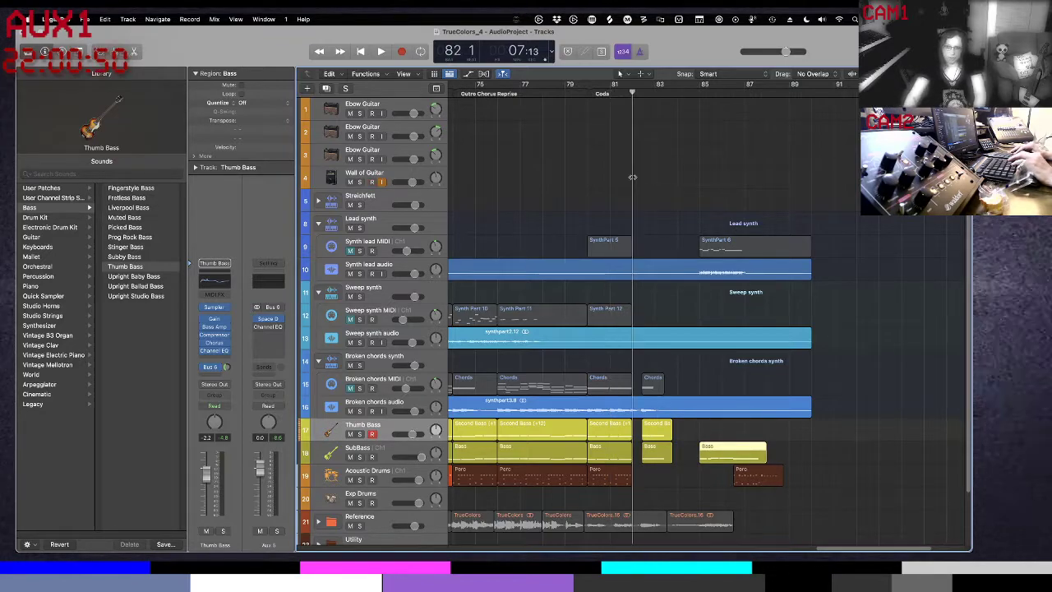
key("space")
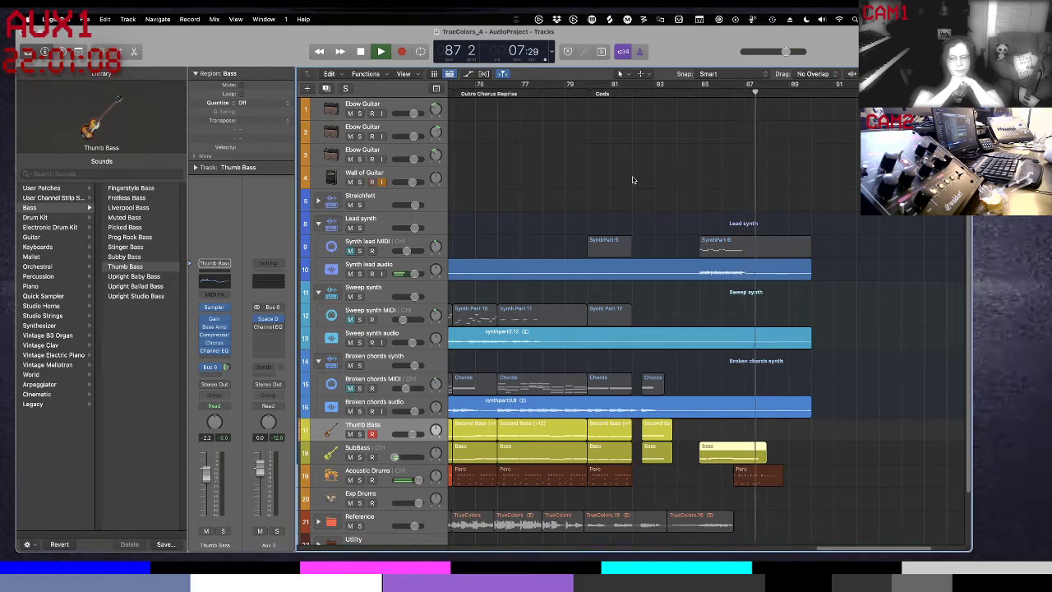
key("space")
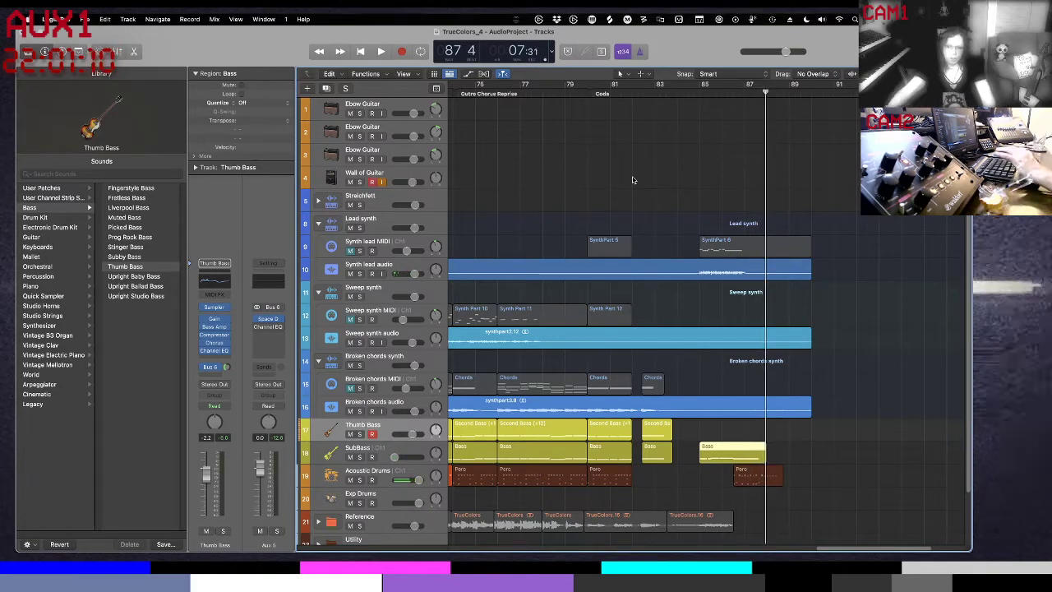
left_click(398, 453)
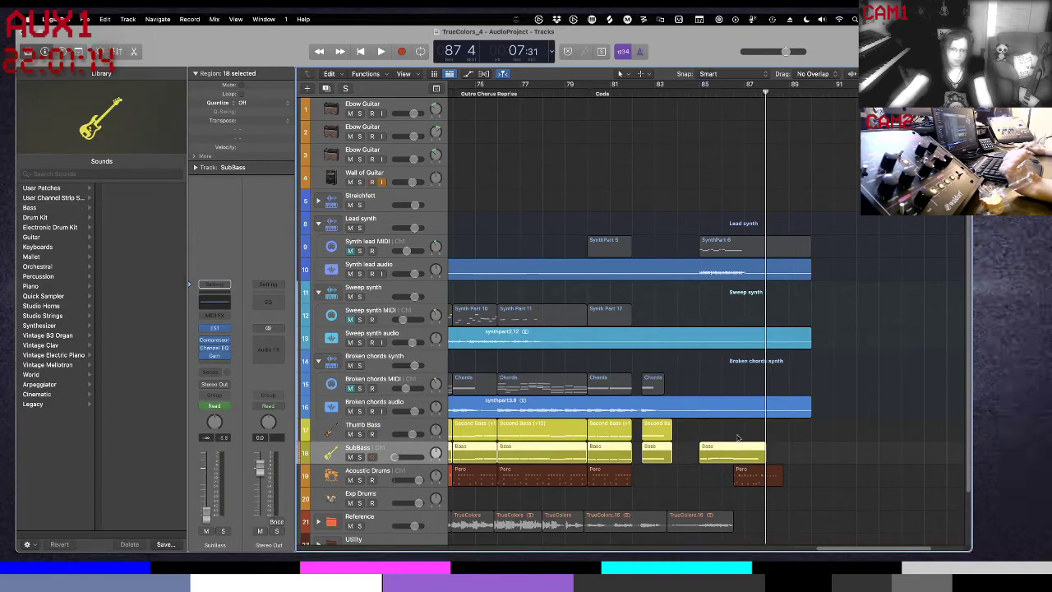
left_click_drag(741, 446, 741, 428)
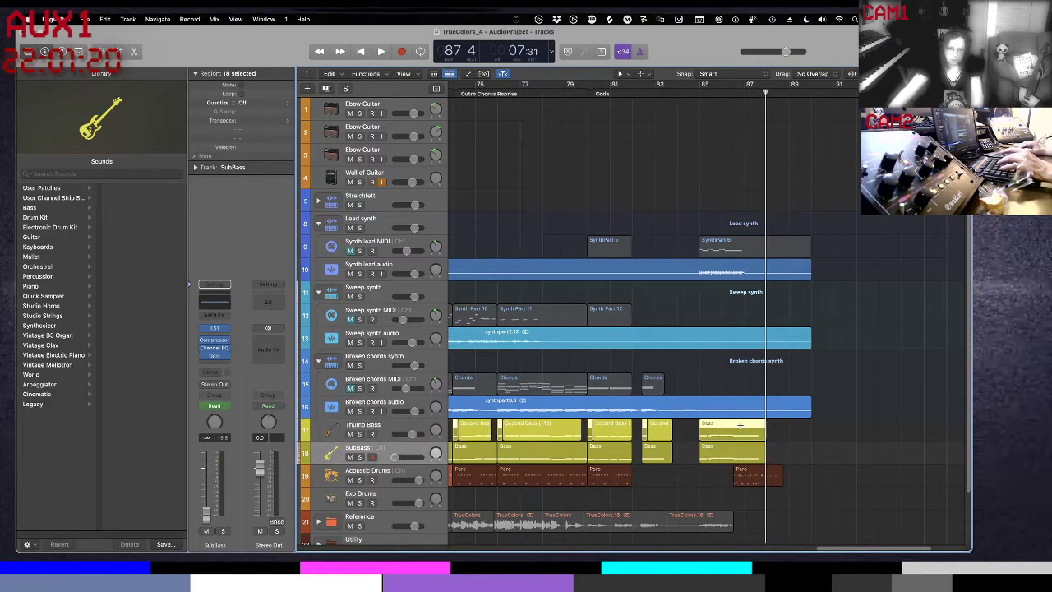
key("super+z")
left_click(734, 417)
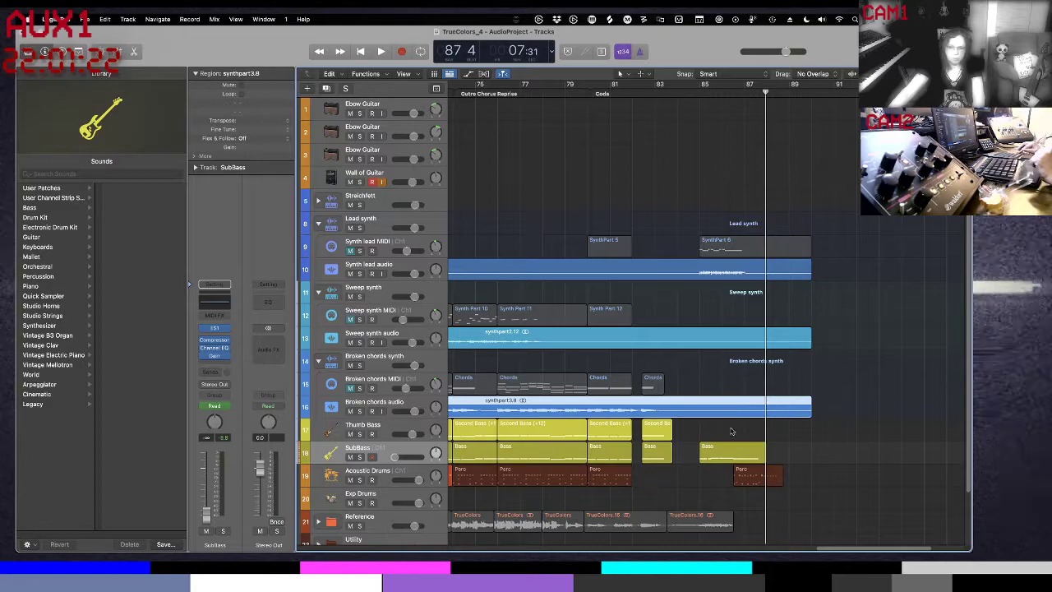
- Copy only the last SubBass region, at bar 85, onto the Thumb Bass track and play the passage
left_click(727, 445)
left_click_drag(726, 445, 726, 432)
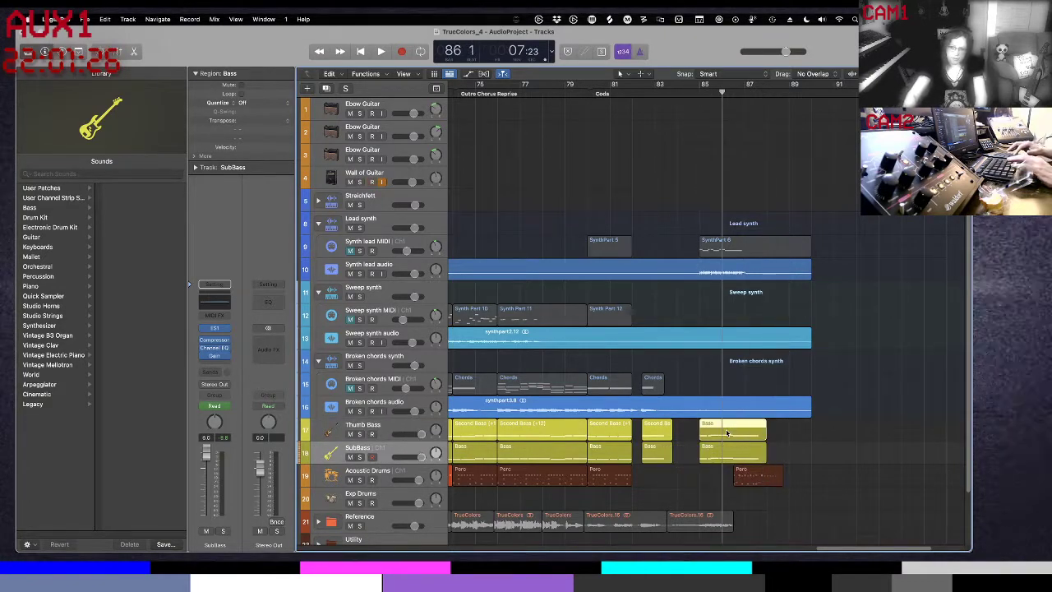
key("space")
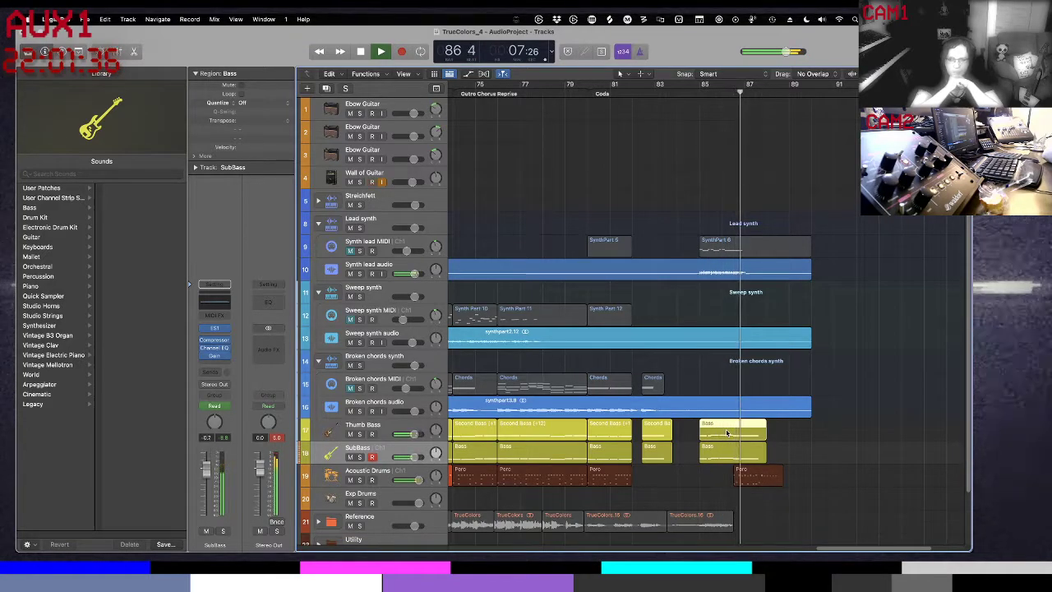
key("space")
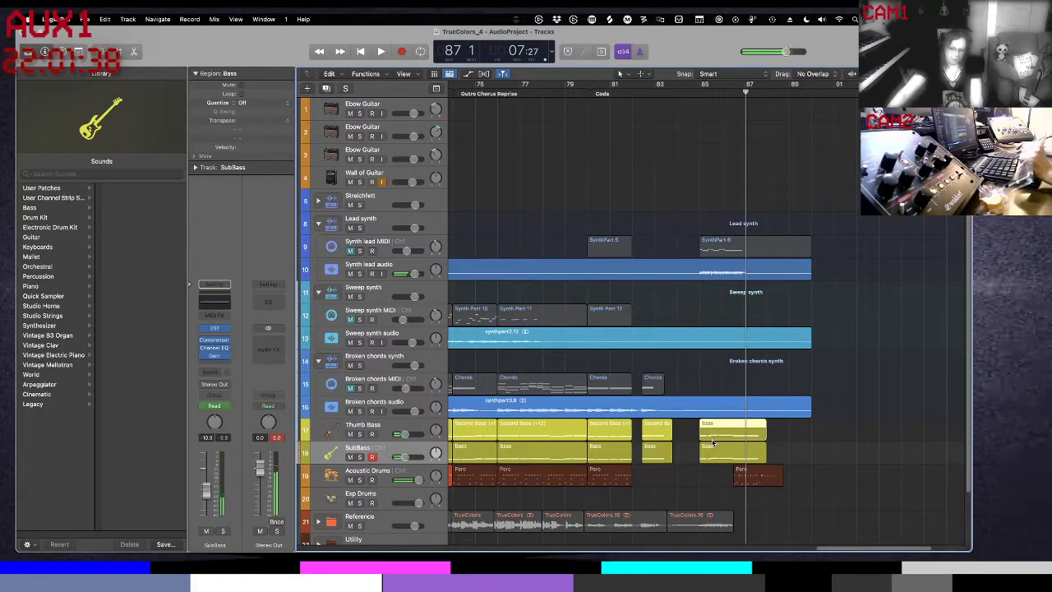
- Open the copied Thumb Bass region in the Piano Roll and raise all its notes one octave, starting on A1
double_click(712, 444)
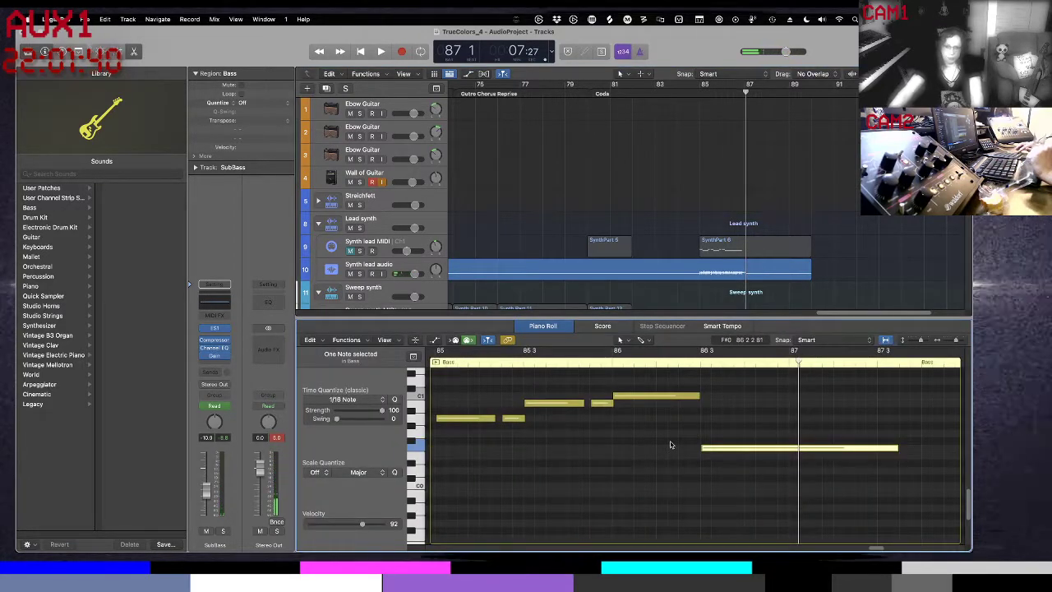
scroll(669, 445, "left", 5)
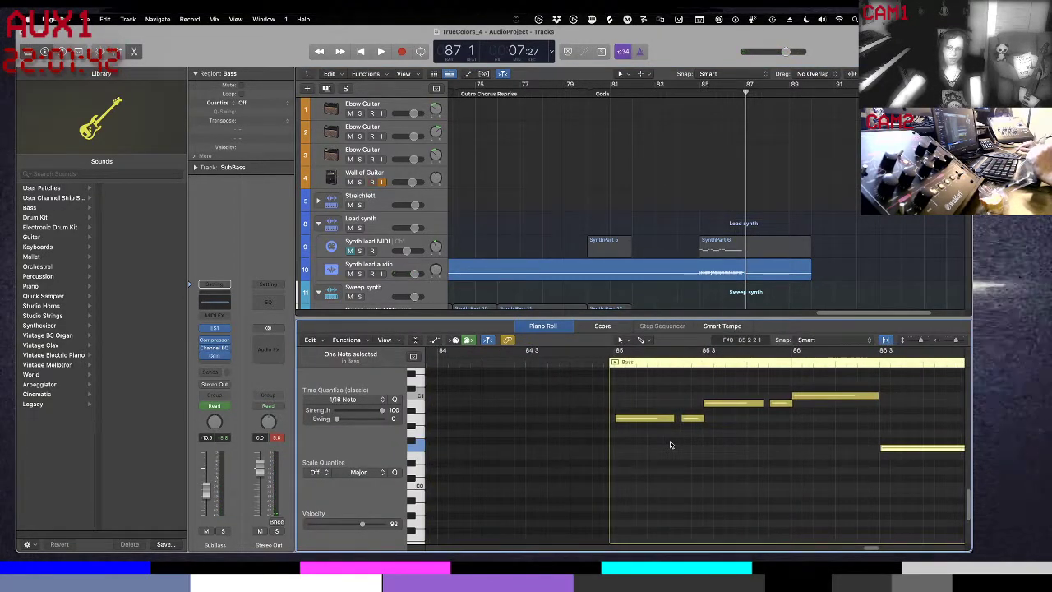
scroll(670, 445, "up", 5)
key("super+a")
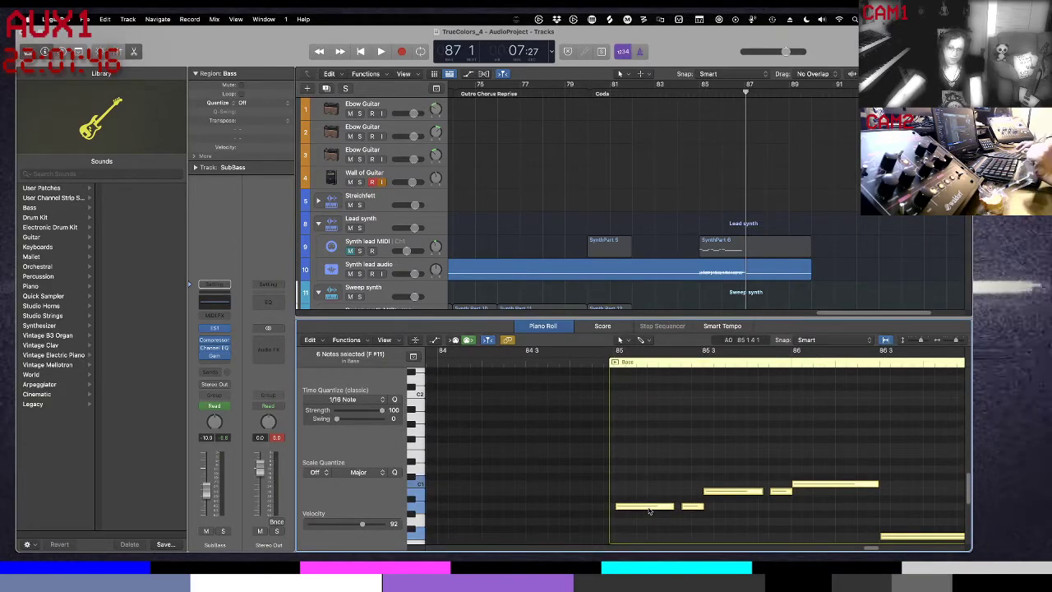
mouse_move(648, 511)
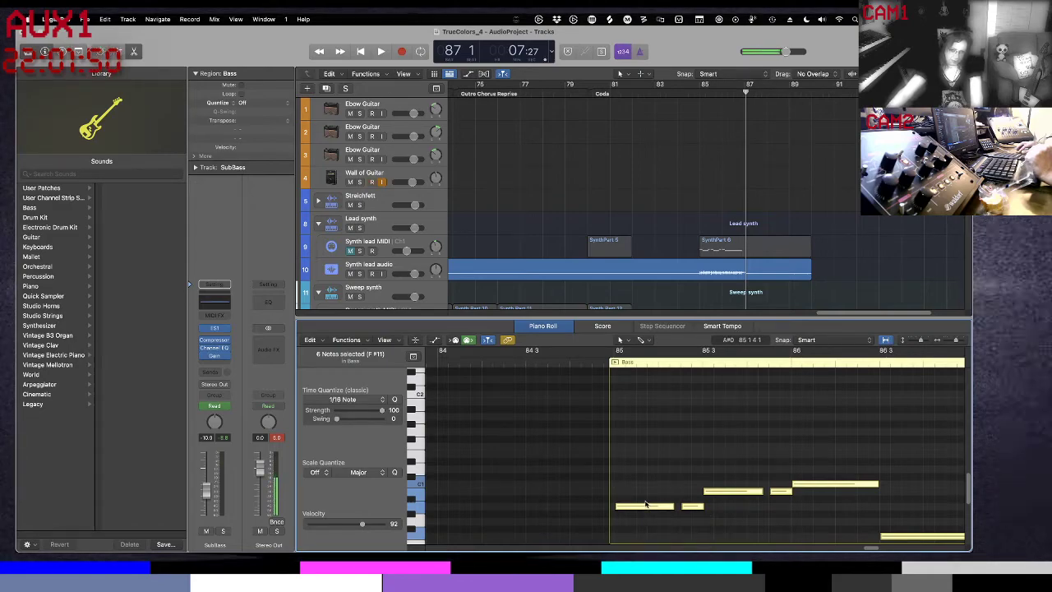
left_click(646, 483)
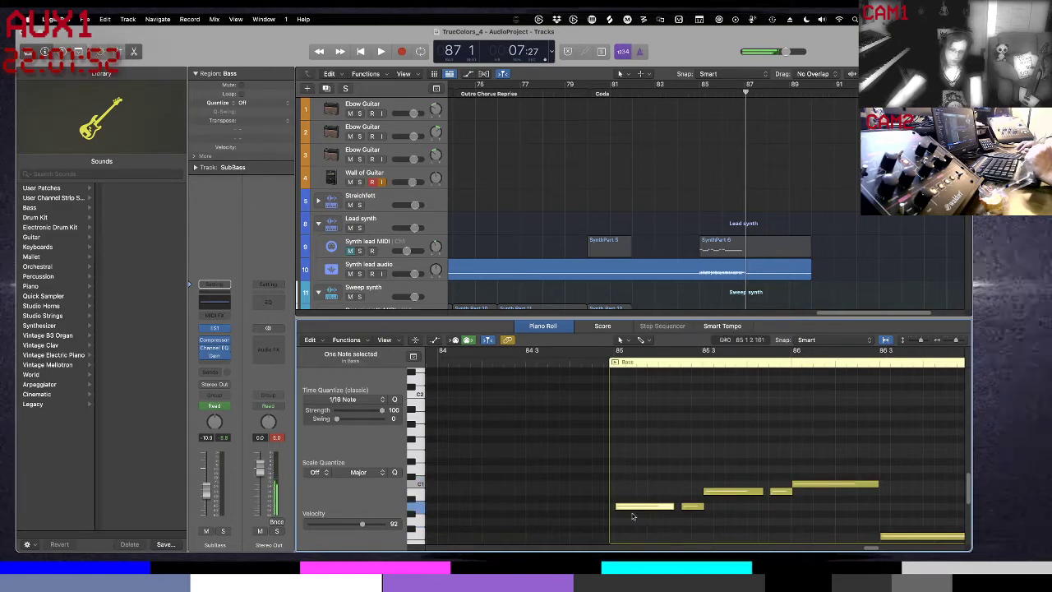
key("super+a")
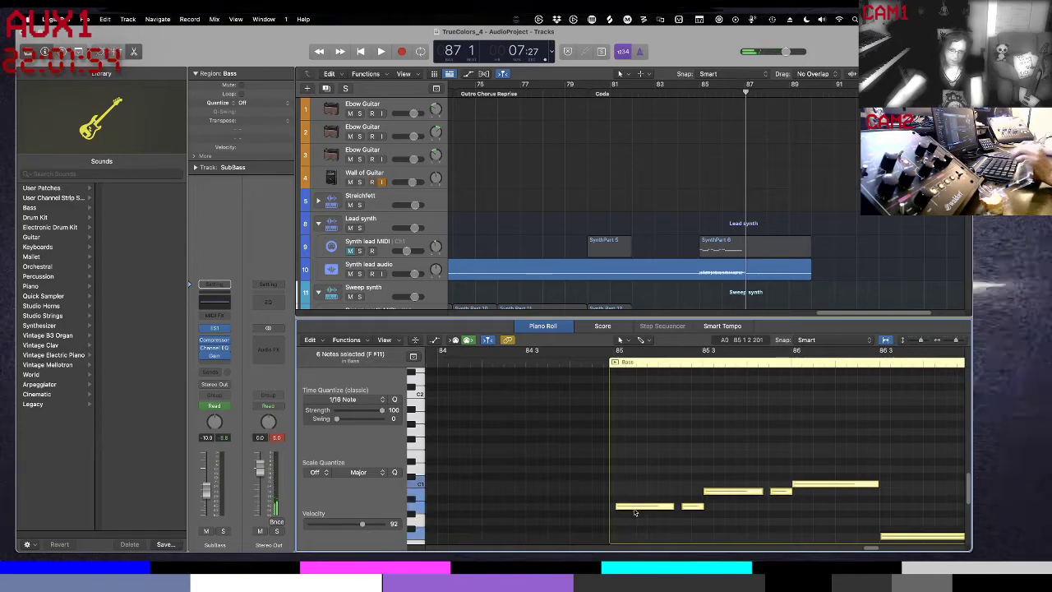
left_click_drag(635, 511, 634, 418)
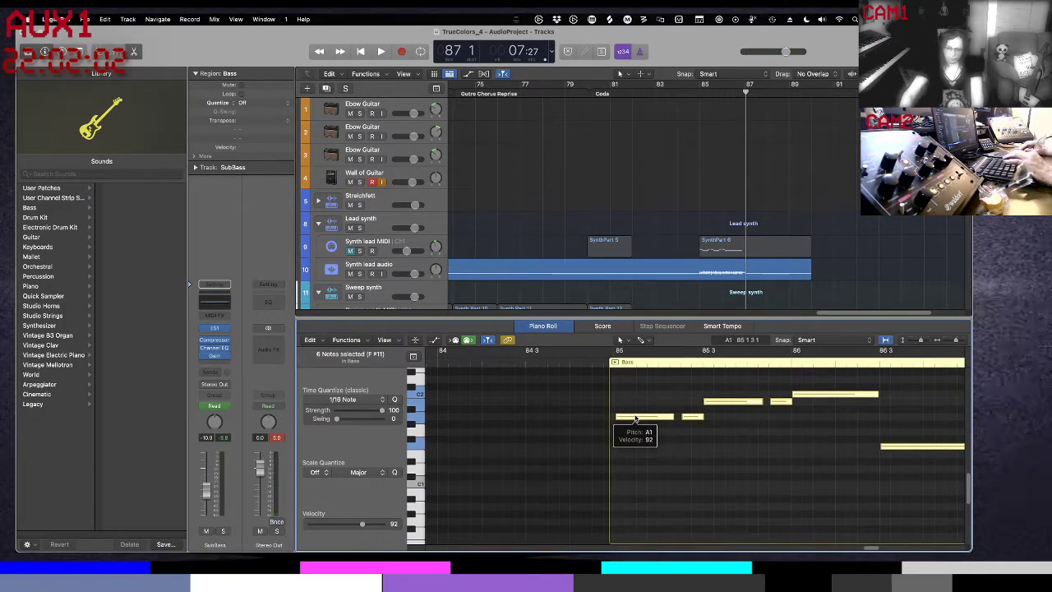
- Play the ending with the transposed Thumb Bass notes, stop playback and clear the note selection
key("comma")
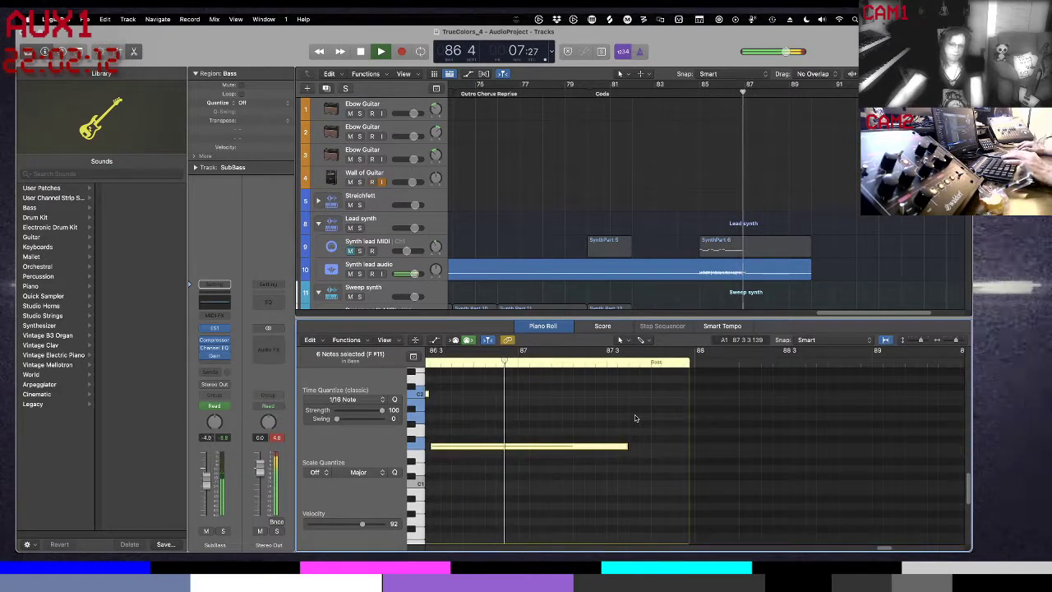
key("space")
left_click(760, 501)
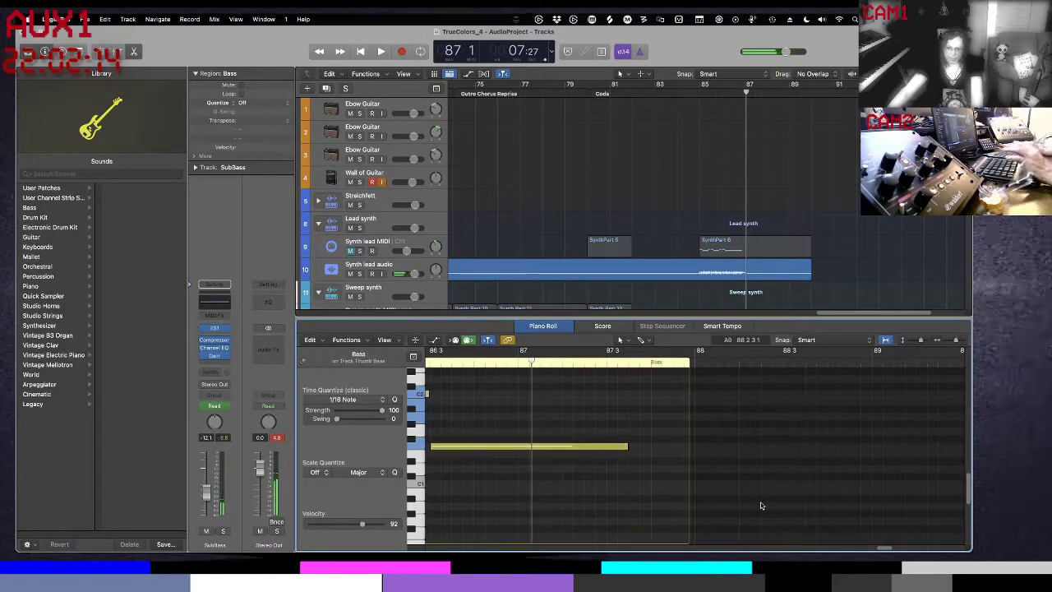
- Raise all notes of the closing Thumb Bass region by another octave so the first note is A2
scroll(728, 484, "left", 10)
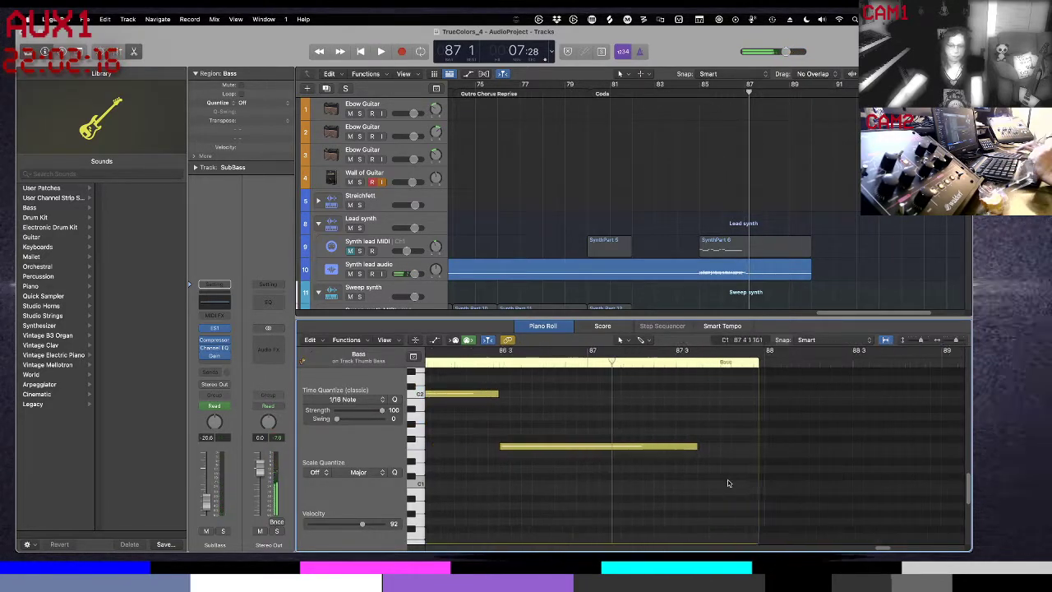
scroll(728, 483, "up", 5)
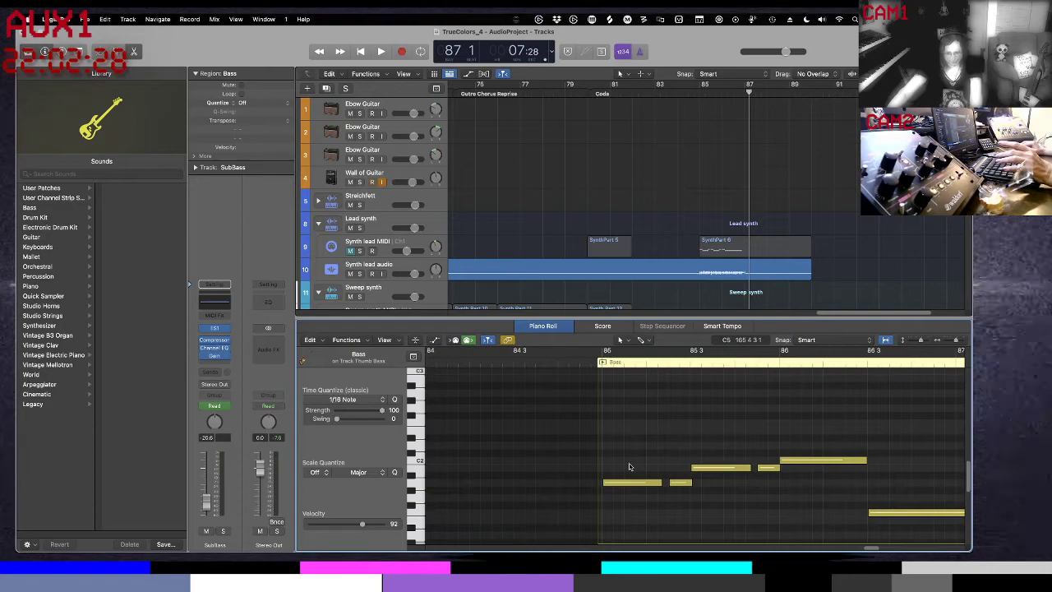
key("super+a")
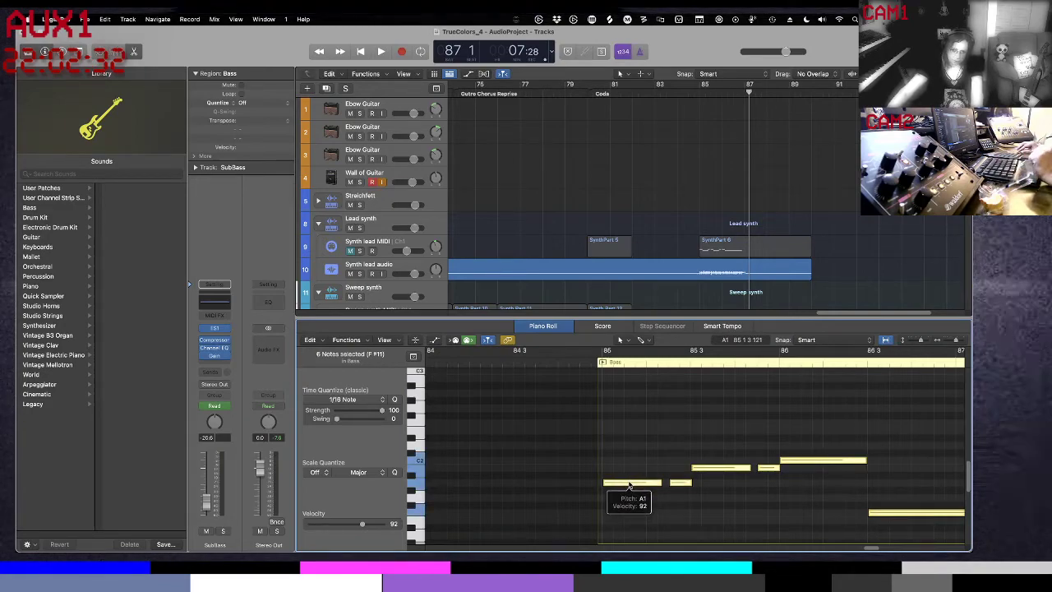
left_click(629, 485)
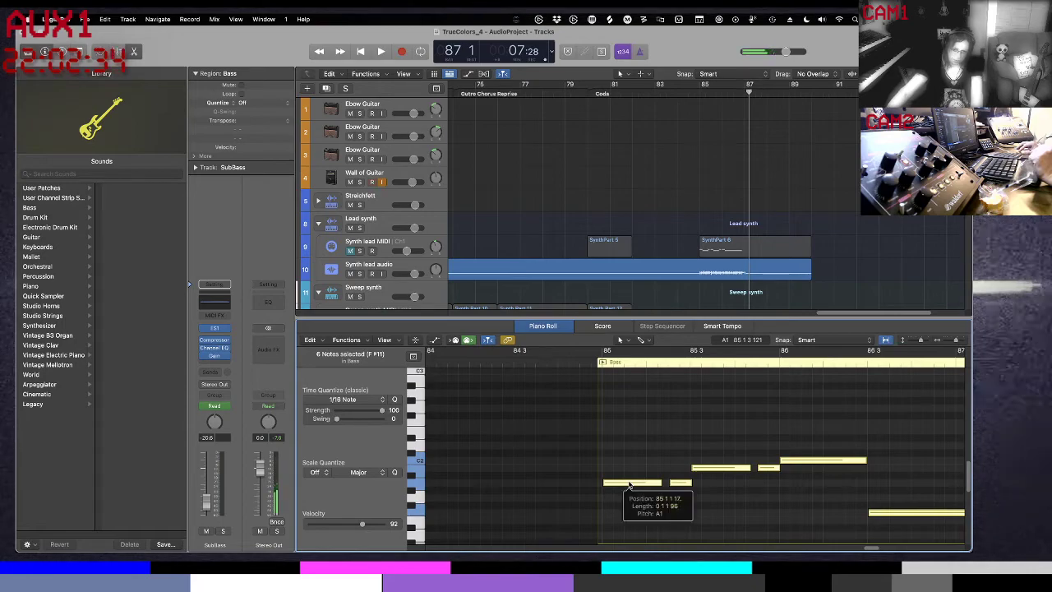
left_click_drag(629, 485, 626, 394)
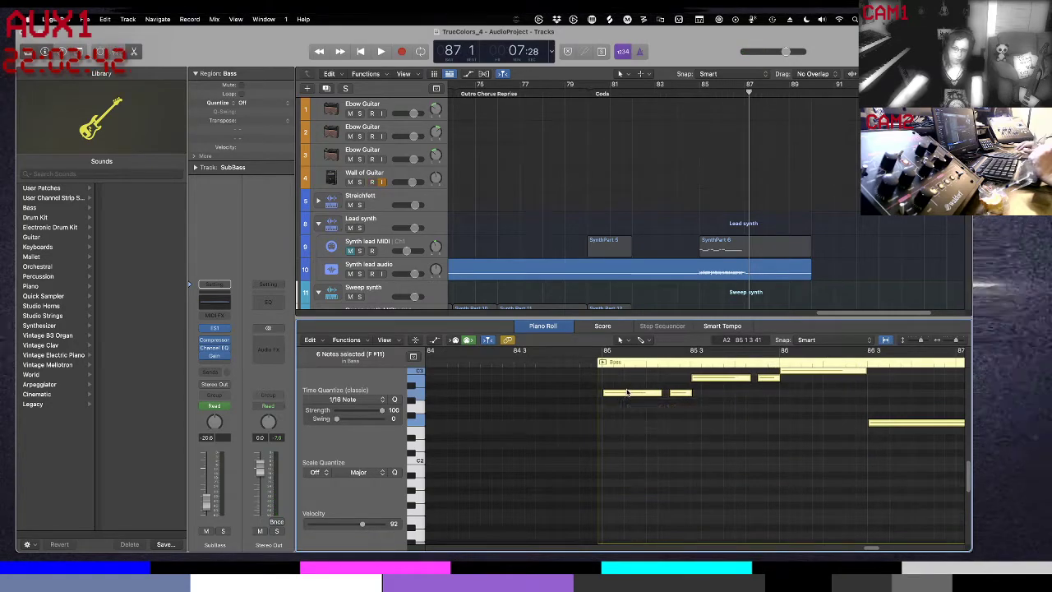
- Play the ending from just before bar 85 to hear Thumb Bass at the higher octave, then stop
scroll(629, 430, "up", 6)
scroll(629, 435, "down", 5)
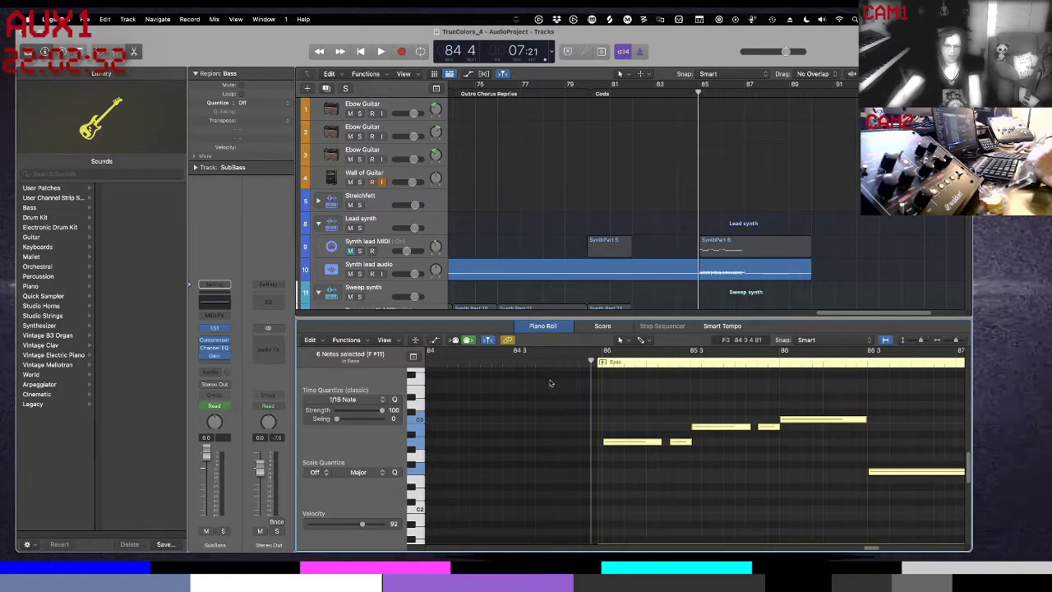
scroll(576, 207, "down", 3)
scroll(575, 207, "down", 4)
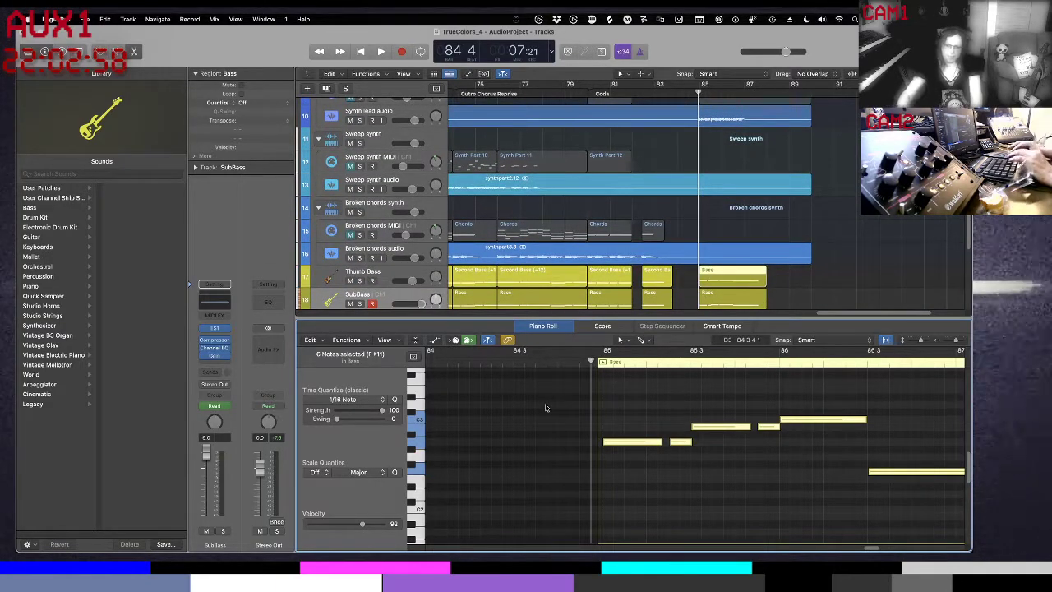
key("space")
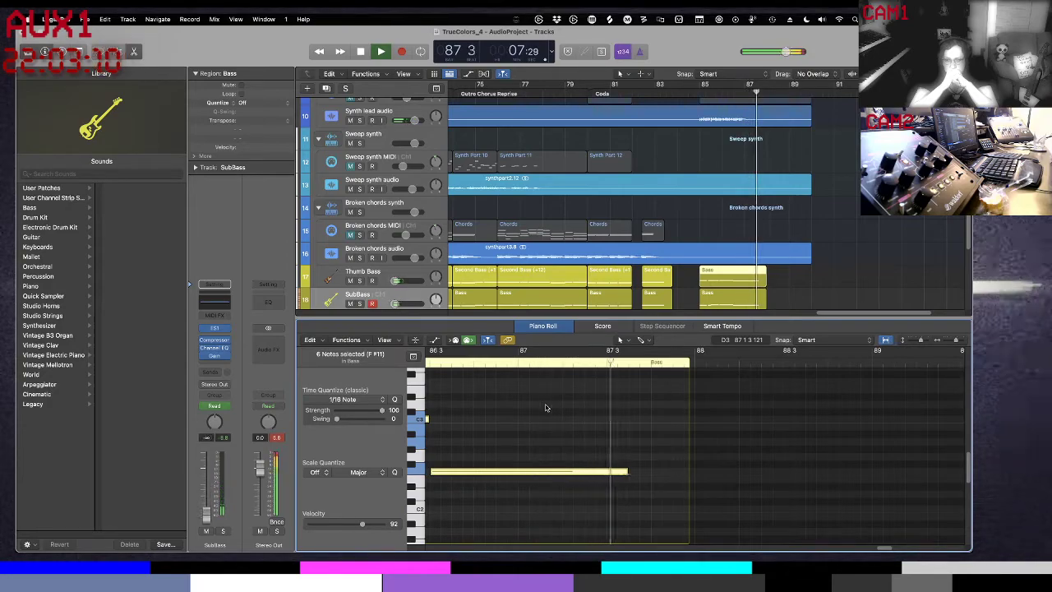
key("space")
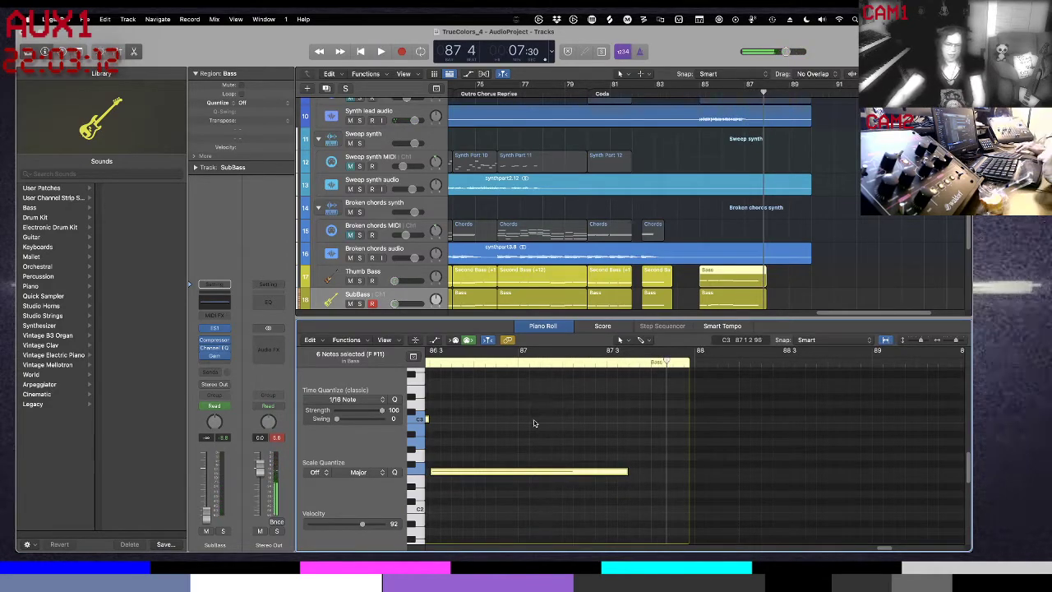
- Close the Piano Roll and select the closing Bass region on the Thumb Bass track
key("e")
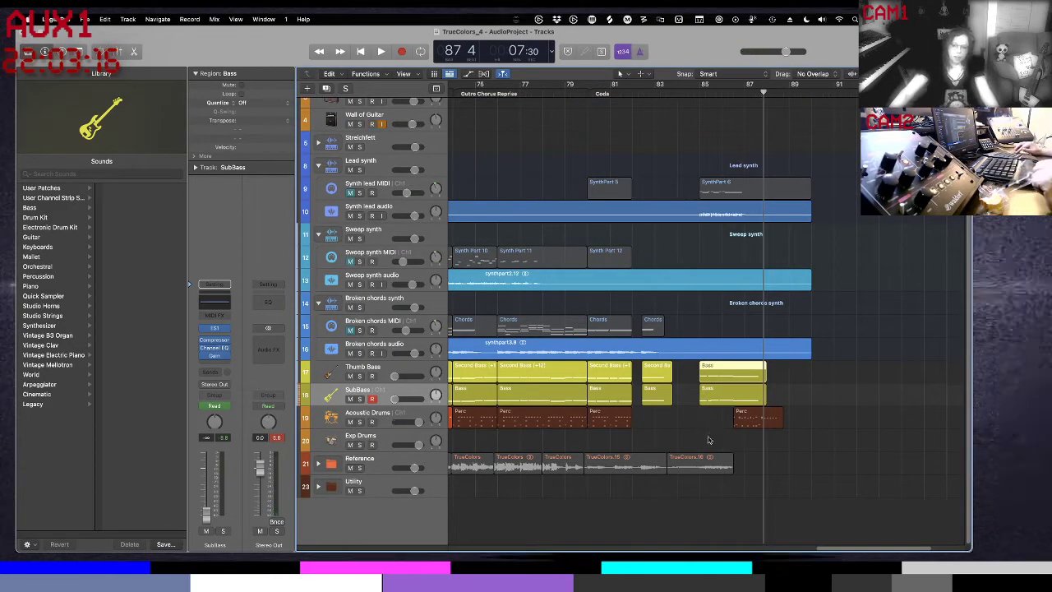
left_click(738, 519)
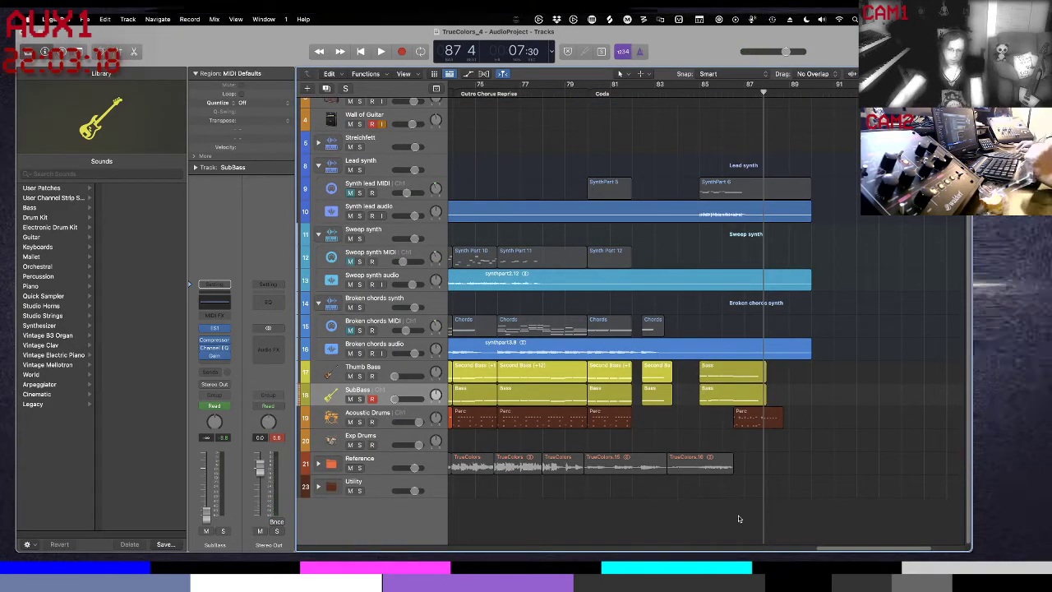
left_click(725, 375)
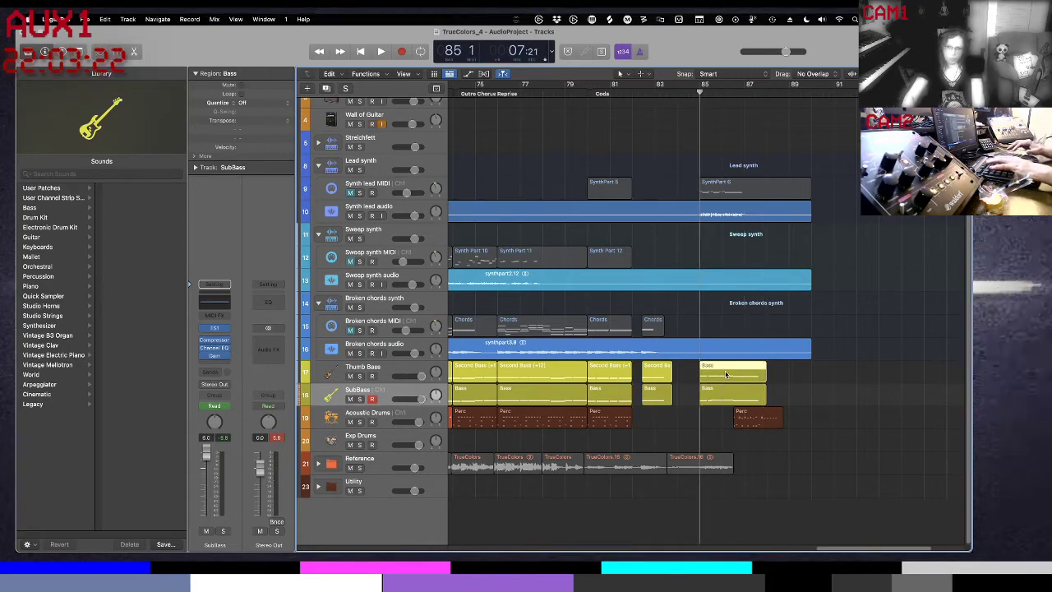
- Raise all notes of the closing Thumb Bass region until the first note is E3, and close the Piano Roll
double_click(725, 374)
scroll(597, 503, "left", 2)
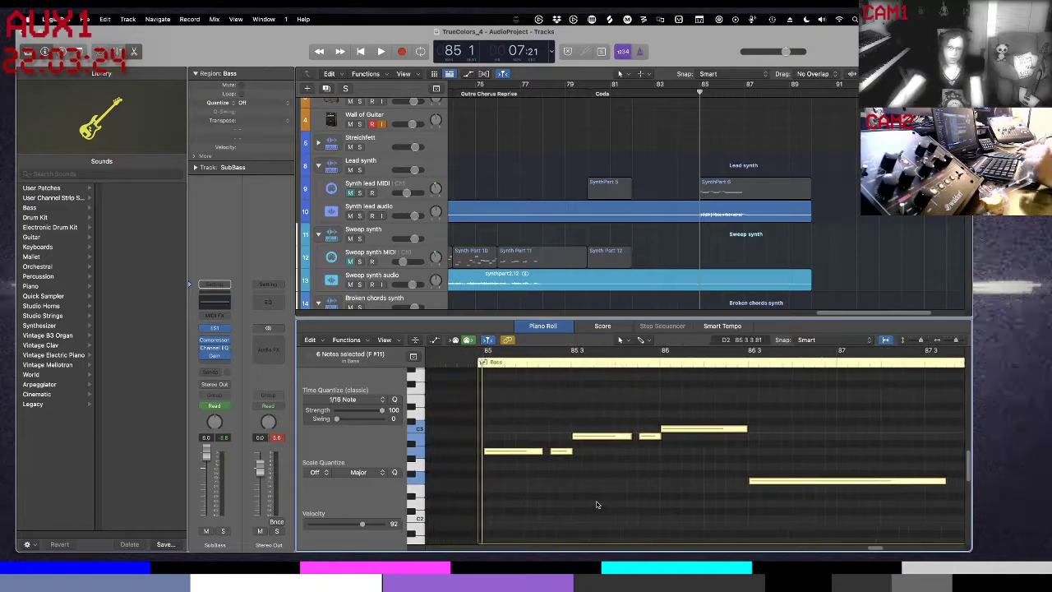
left_click(568, 491)
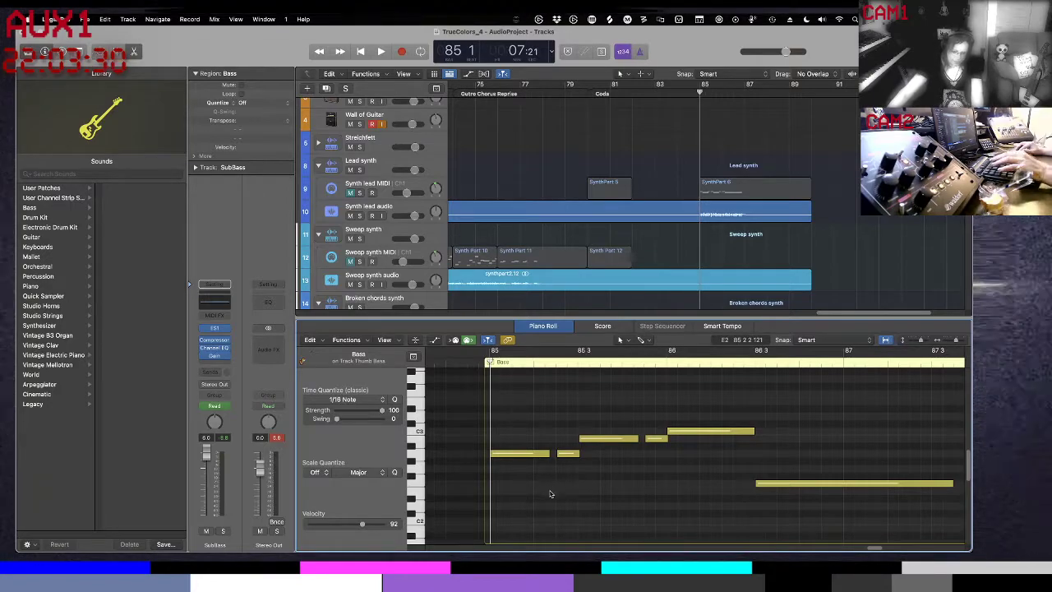
key("super+a")
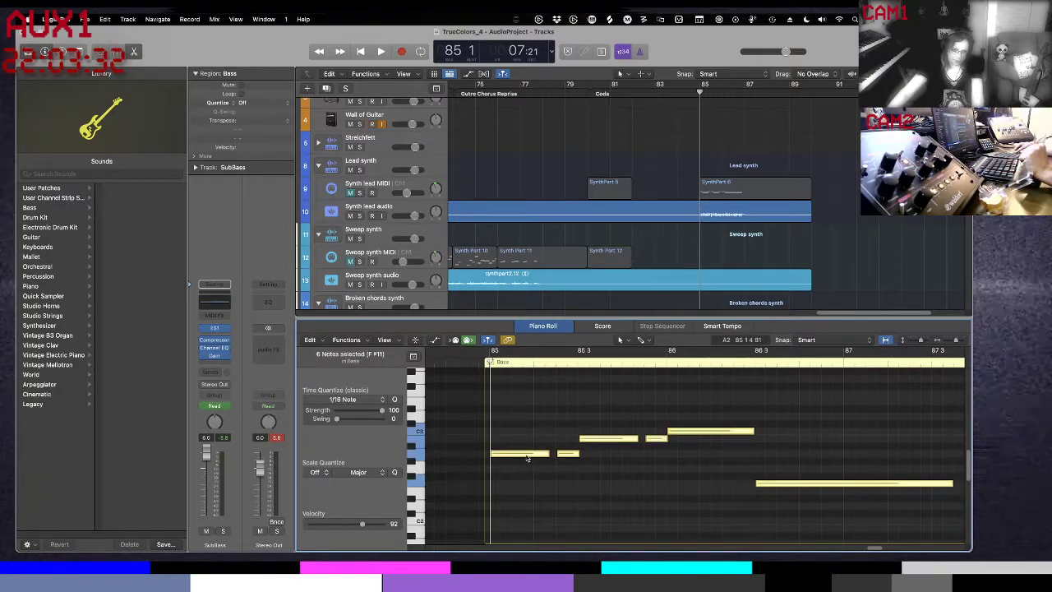
left_click_drag(526, 454, 526, 401)
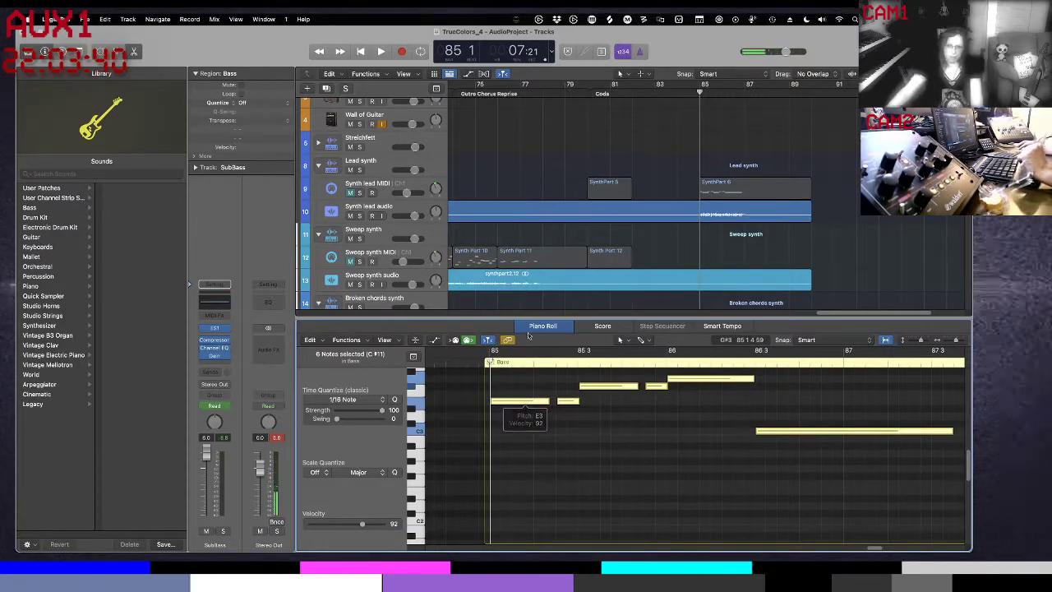
key("e")
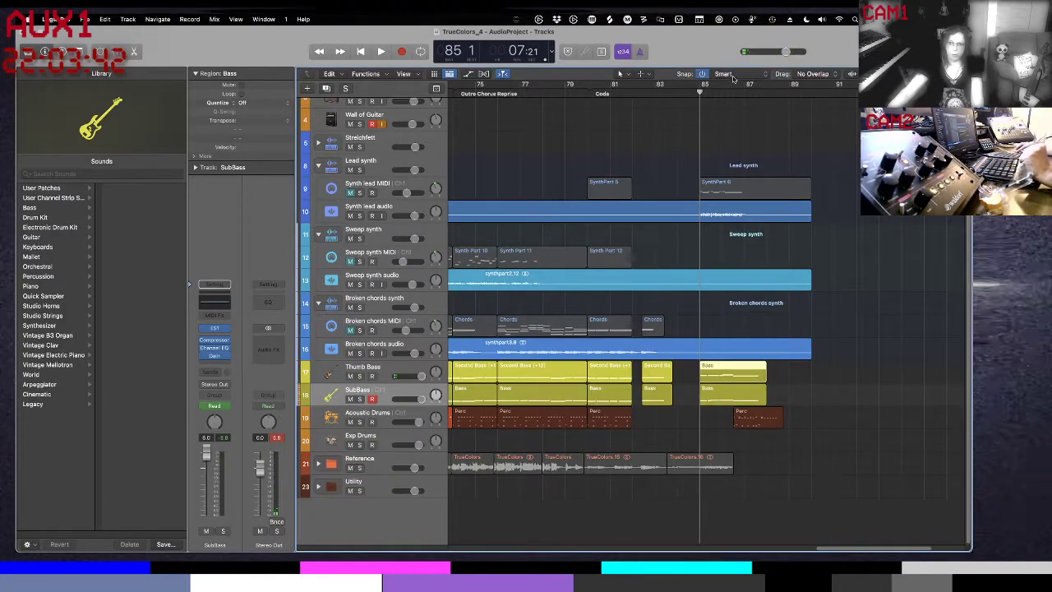
- Set a cycle range from bar 85 to bar 88 and play it, checking the Thumb Bass and SubBass channels
left_click_drag(700, 86, 764, 86)
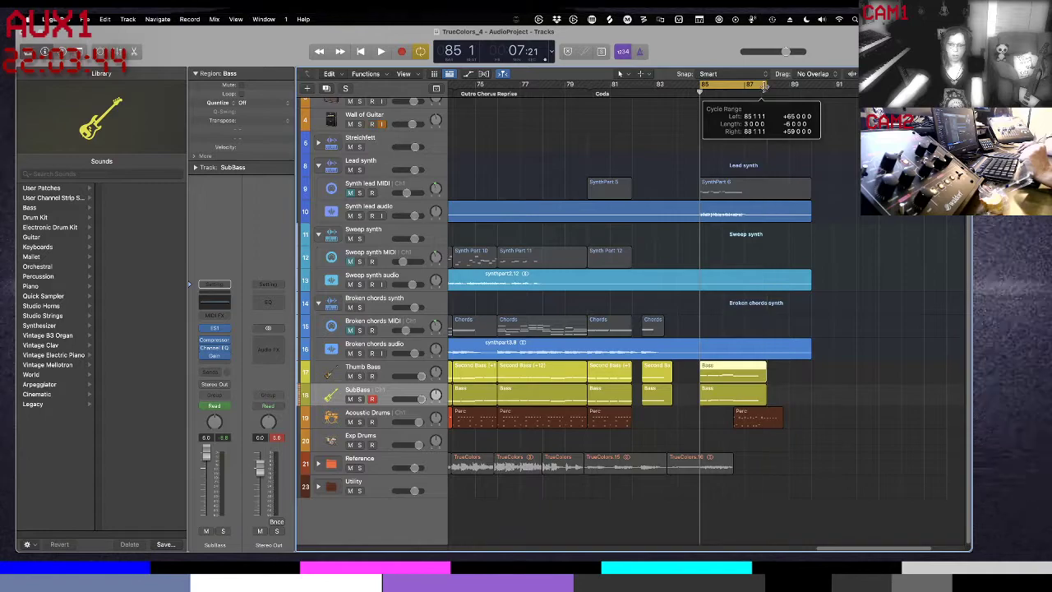
key("space")
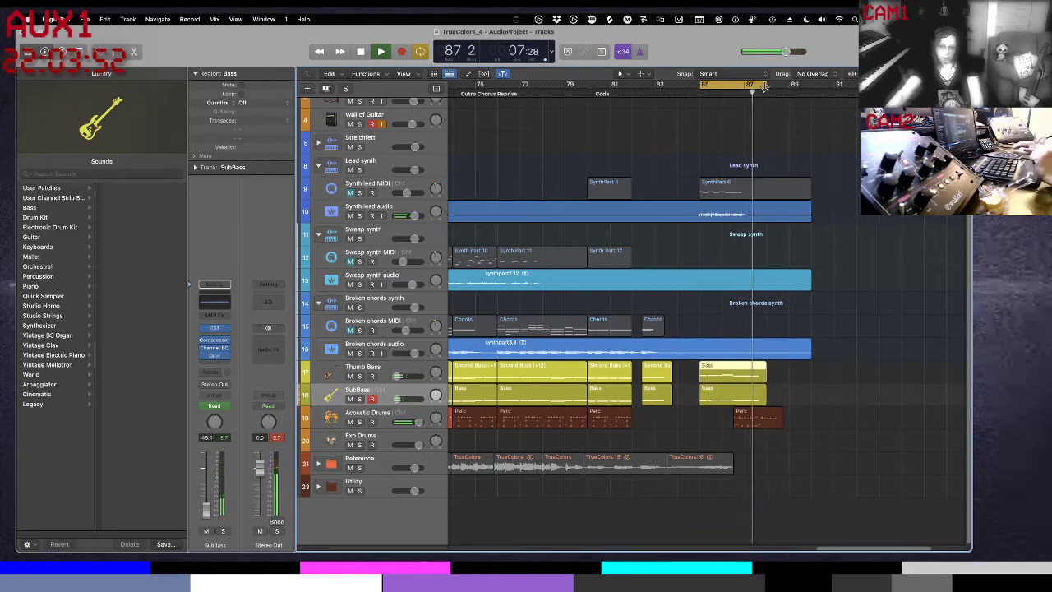
key("space")
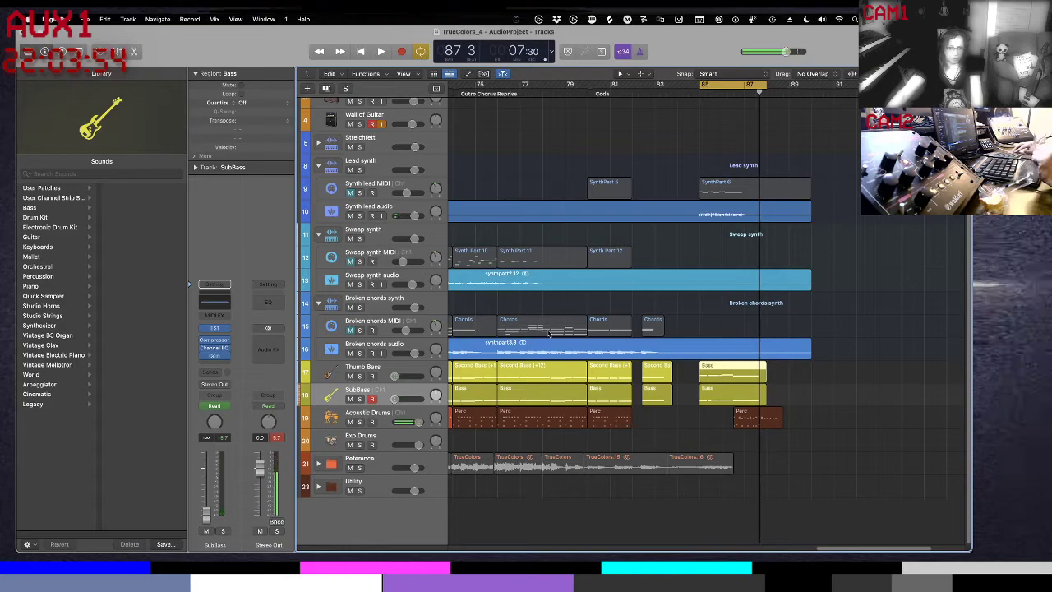
left_click(412, 371)
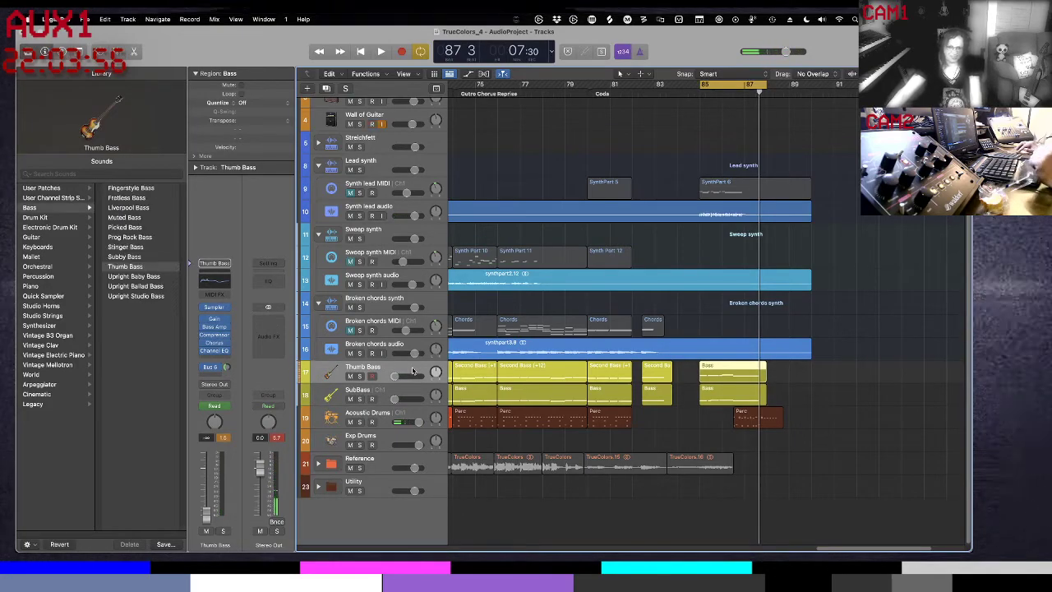
key("Down")
key("space")
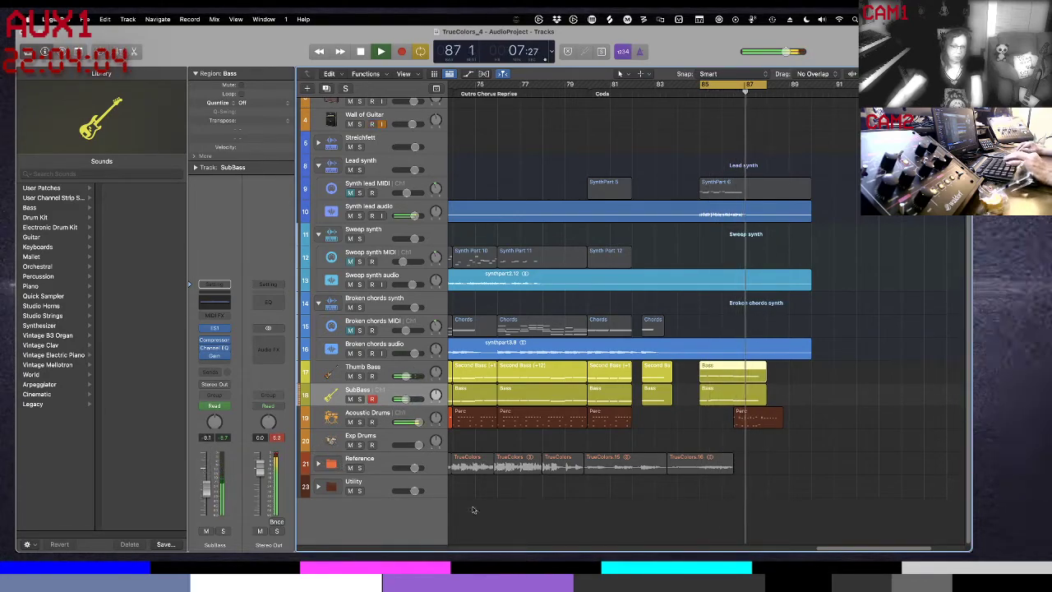
- Stop playback, show track automation and delete the visible volume automation of the Thumb Bass track
right_click(421, 365)
left_click(418, 371)
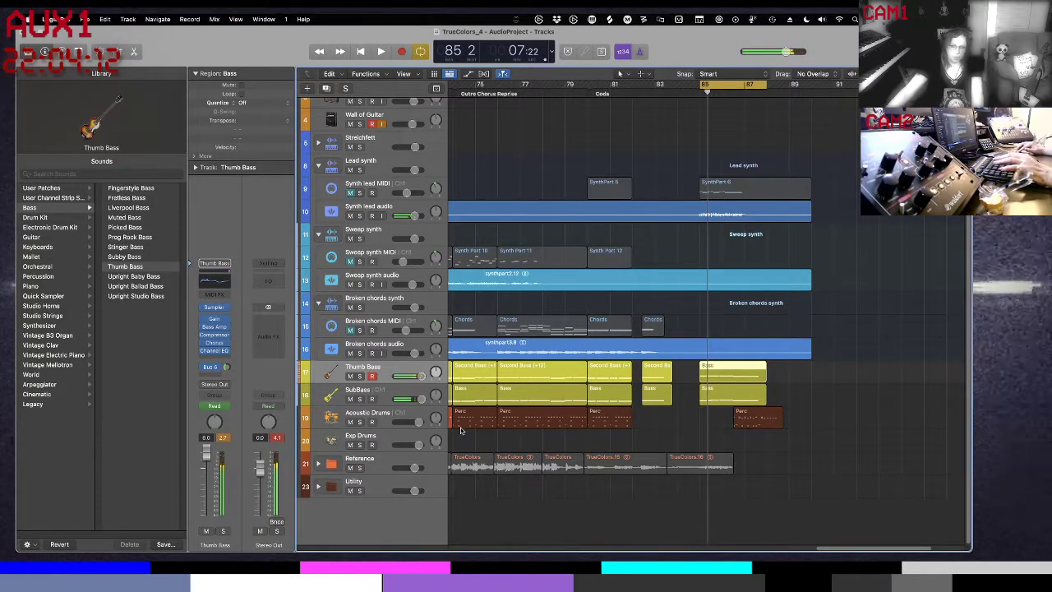
key("a")
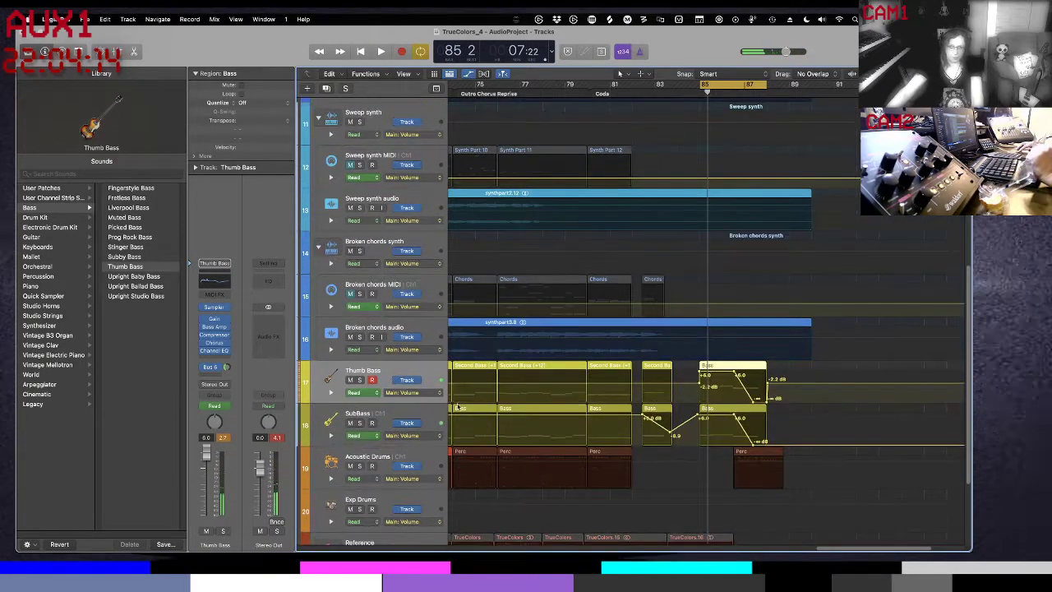
scroll(510, 378, "down", 2)
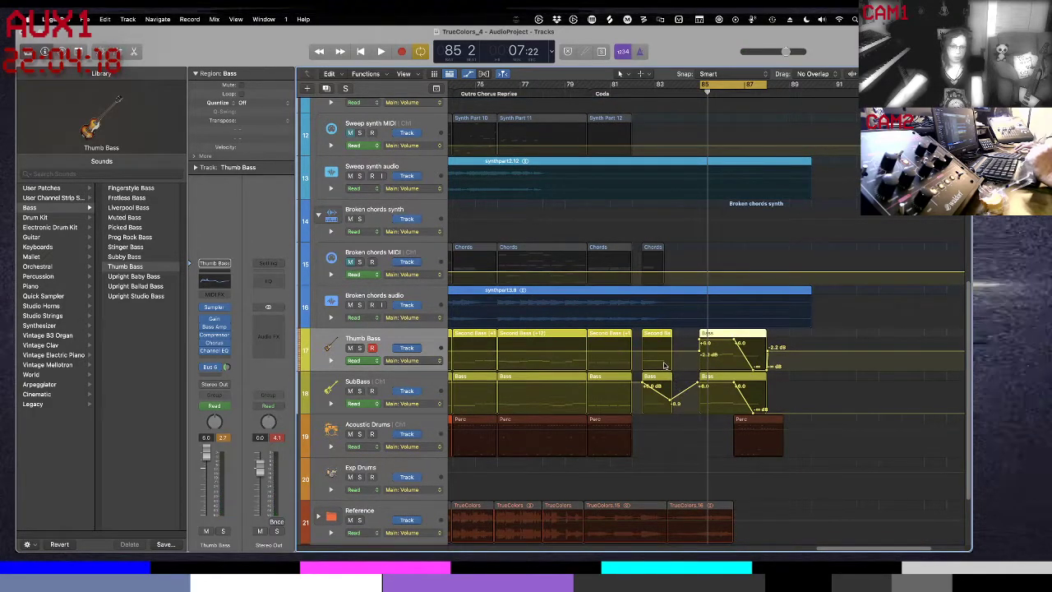
scroll(655, 372, "right", 5)
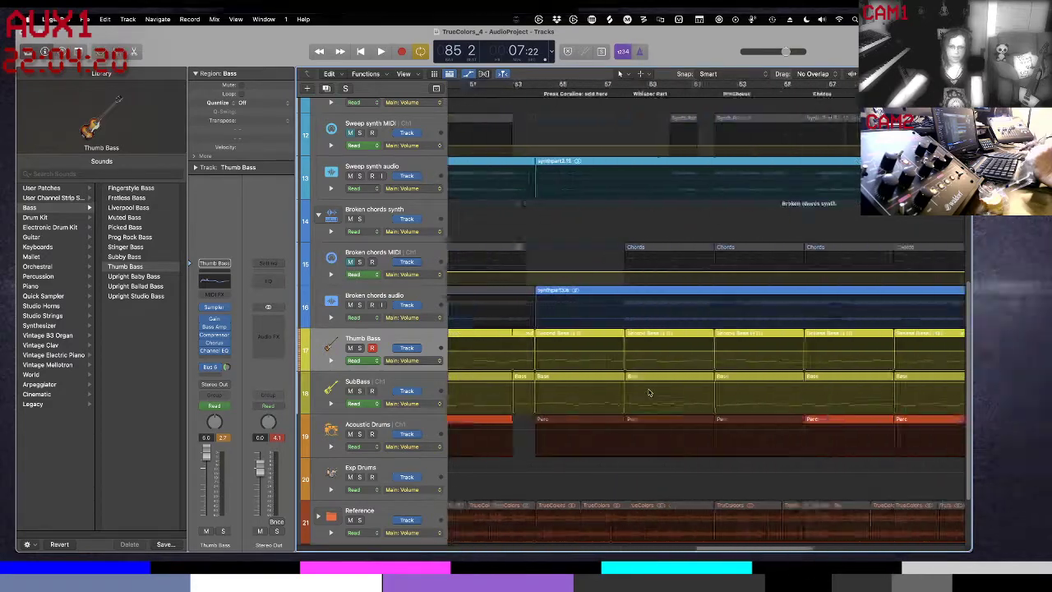
scroll(648, 392, "left", 5)
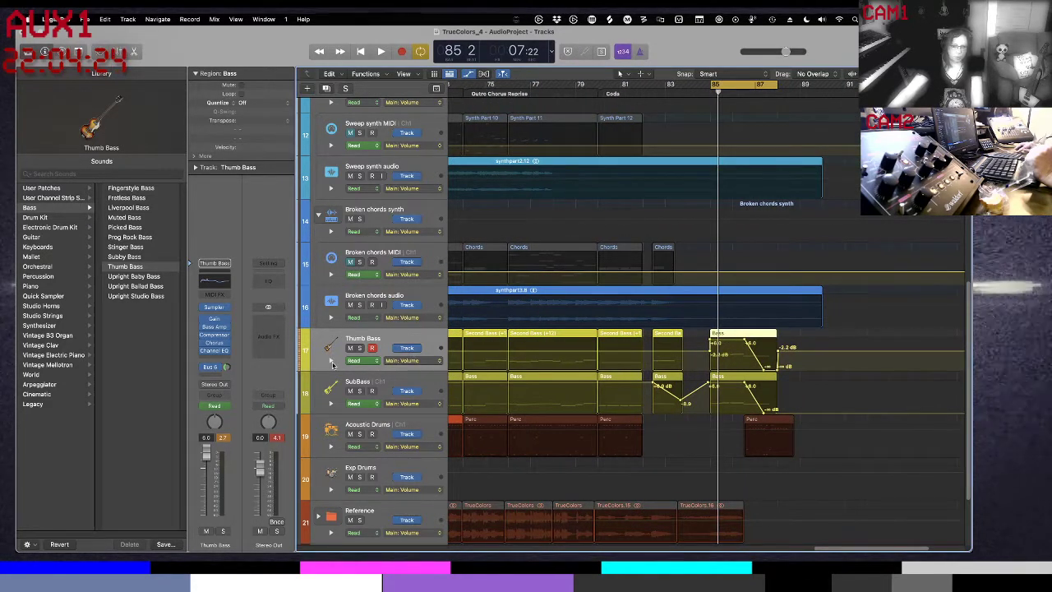
left_click(331, 361)
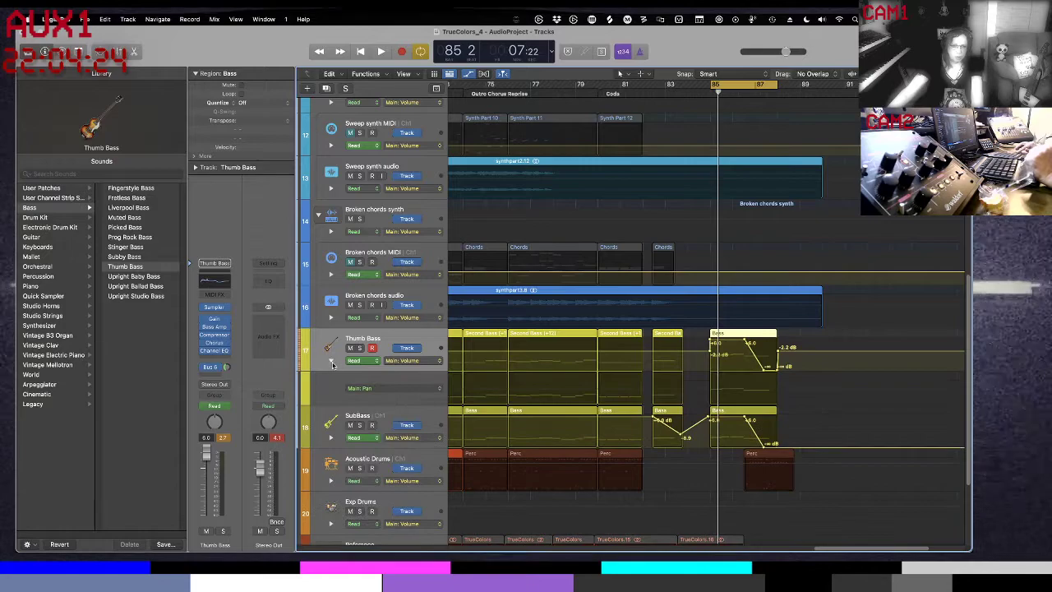
right_click(424, 335)
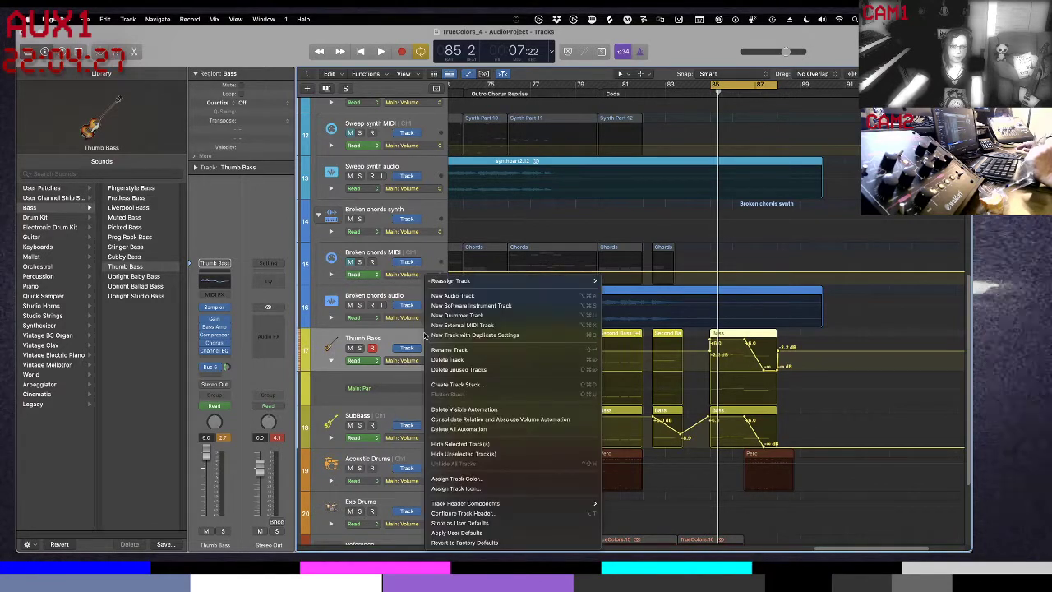
left_click(429, 409)
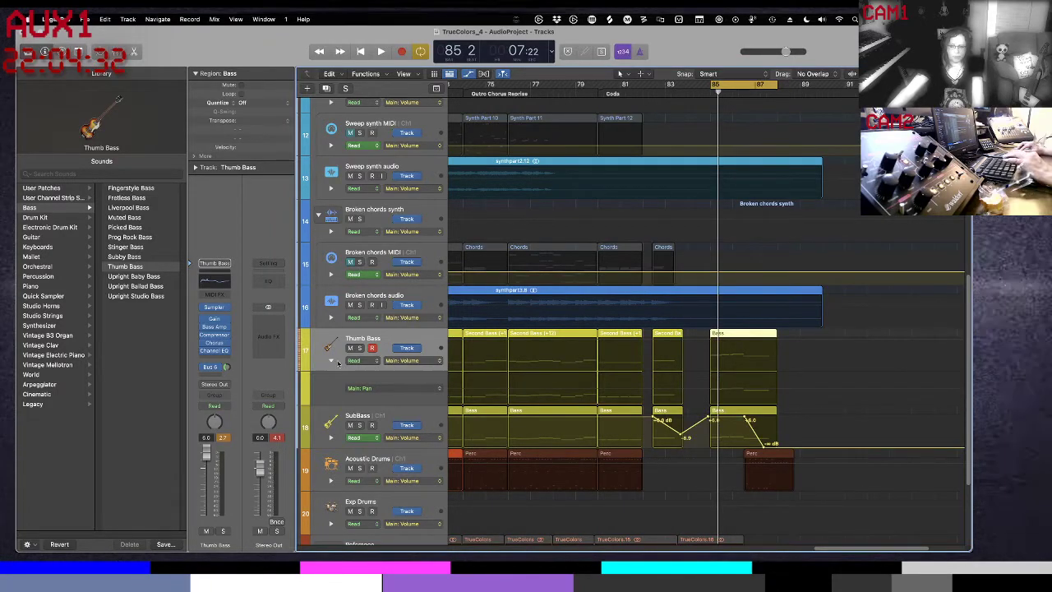
- Play the ending and lower the SubBass volume automation over its closing region to -0.6 dB
key("space")
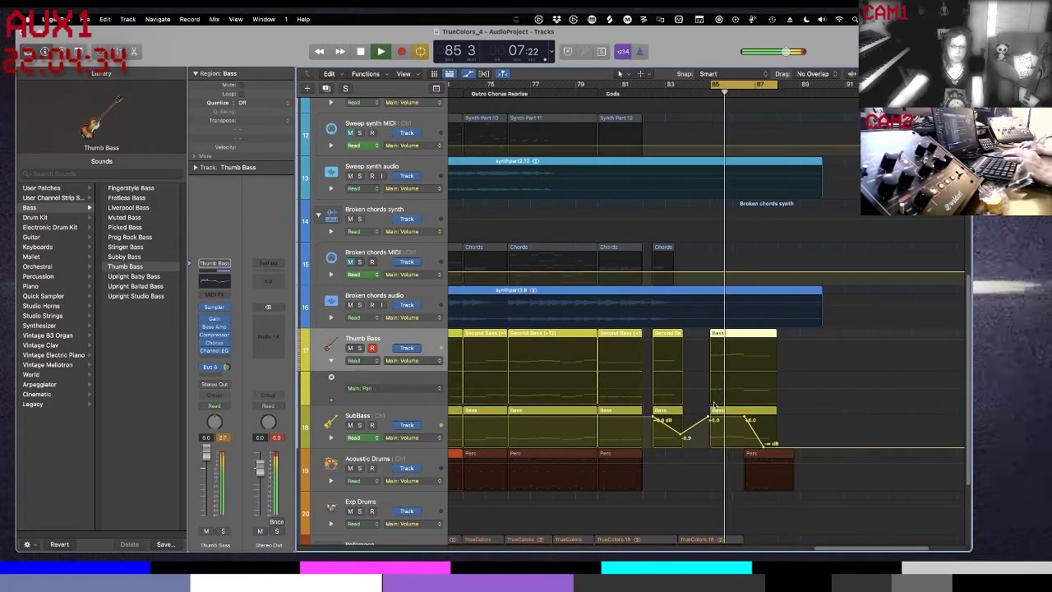
left_click_drag(725, 420, 726, 430)
key("space")
key("space")
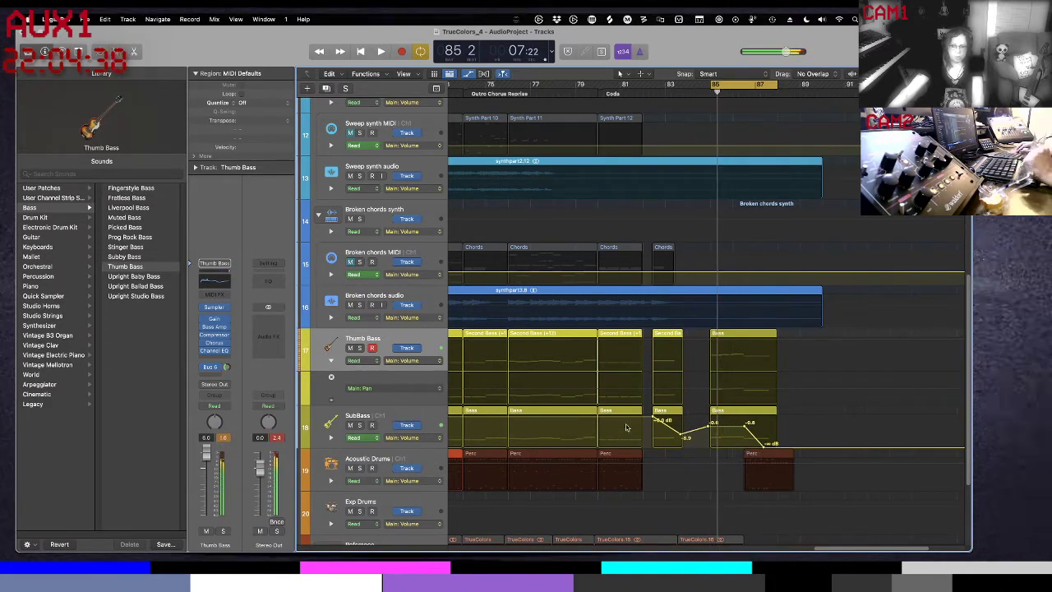
- Delete the visible volume automation of the SubBass track and hide the automation view
right_click(438, 421)
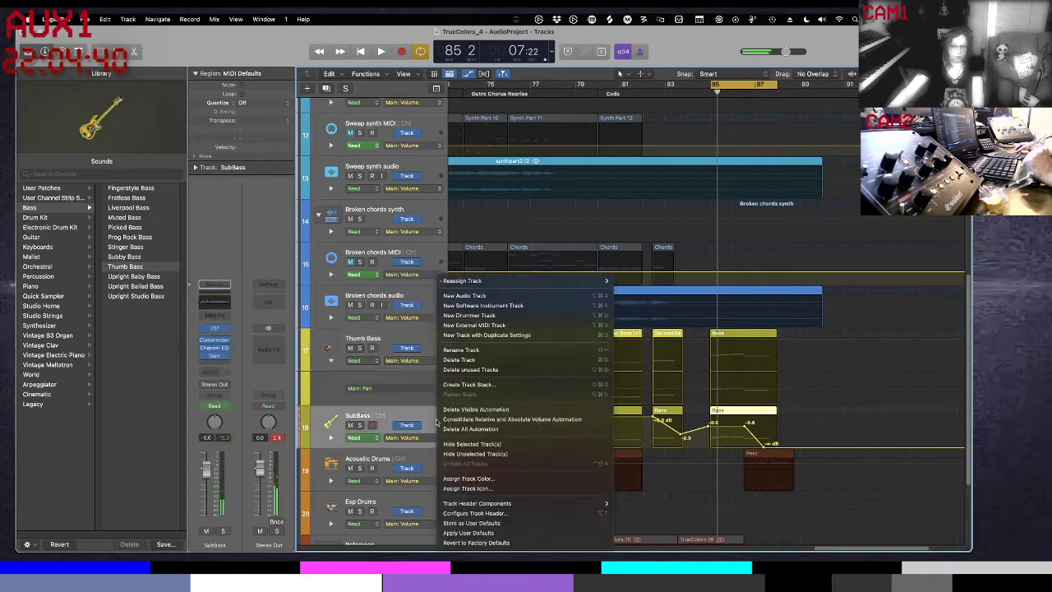
left_click(448, 409)
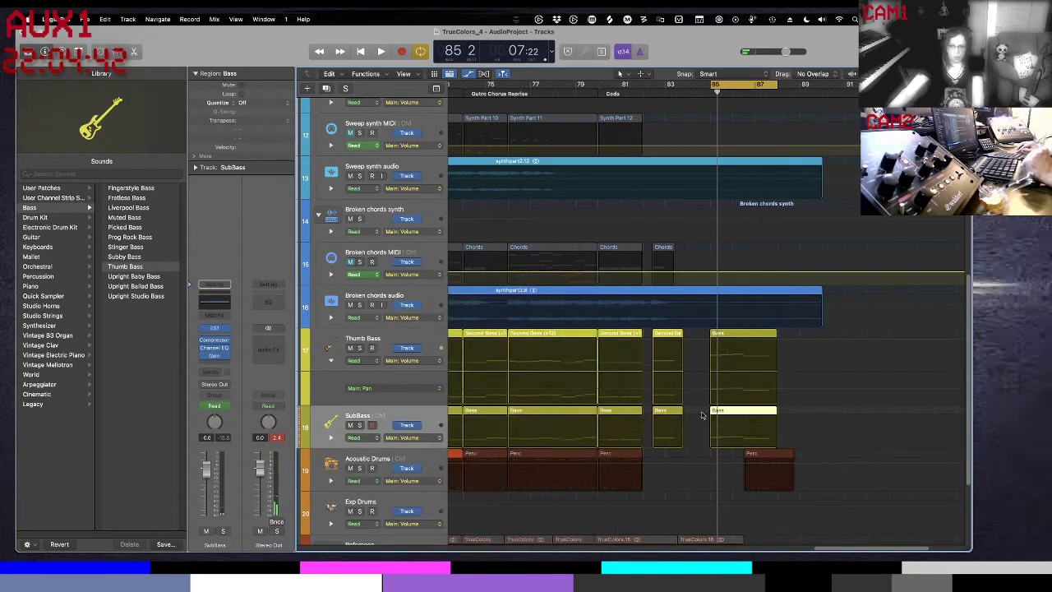
key("a")
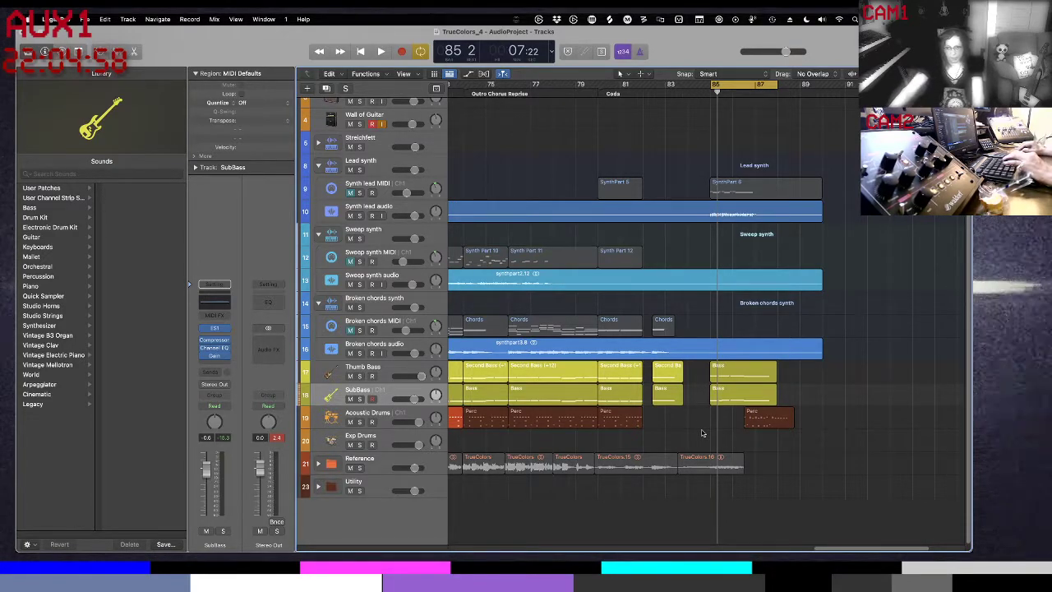
- Play the ending loop, check the Thumb Bass track for automation, and set its volume to -1.0 dB
key("space")
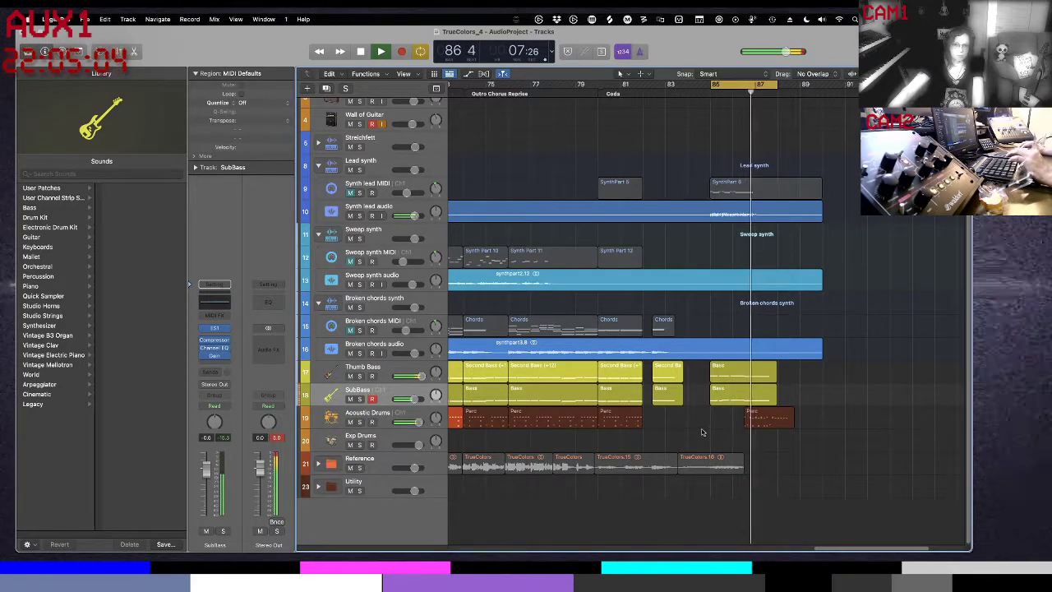
key("space")
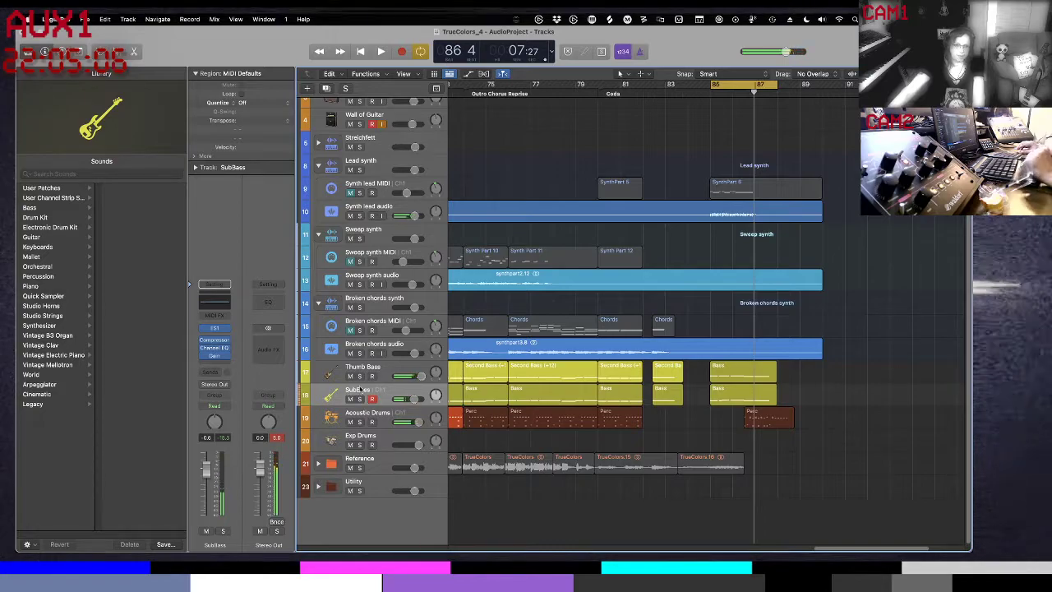
left_click(359, 389)
key("Up")
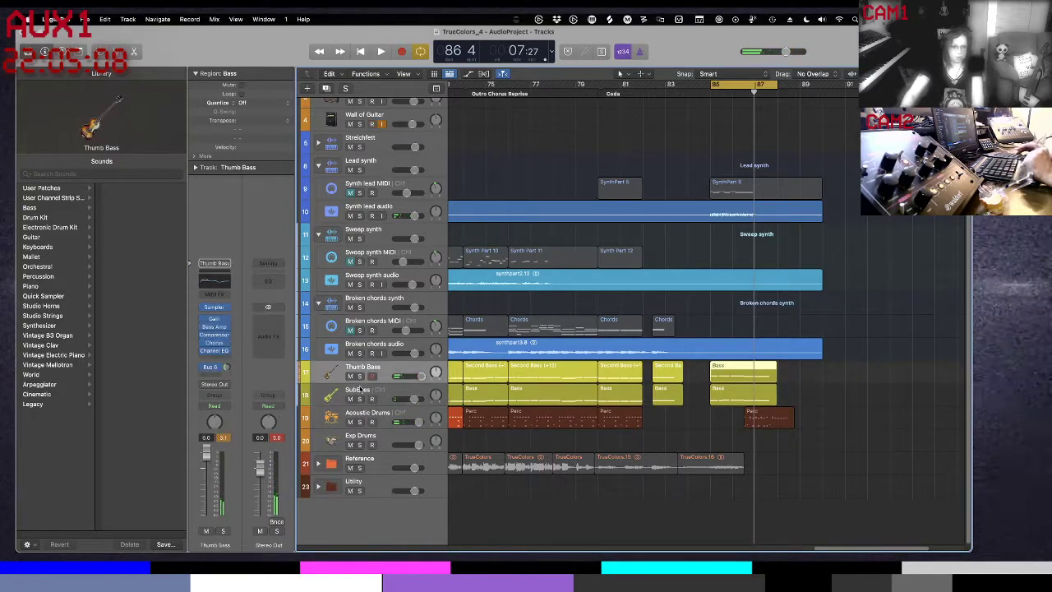
key("a")
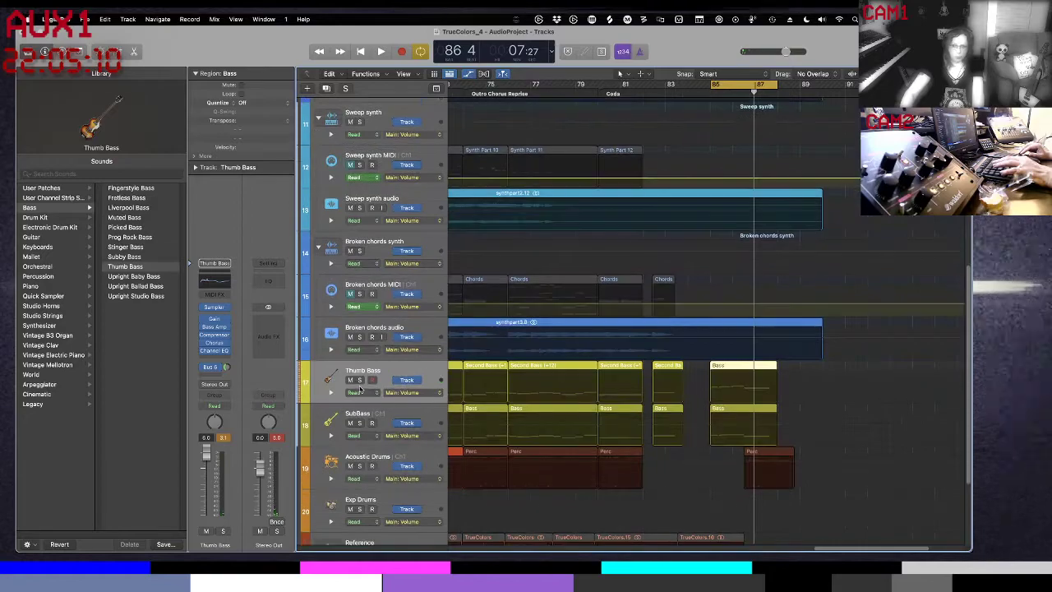
key("a")
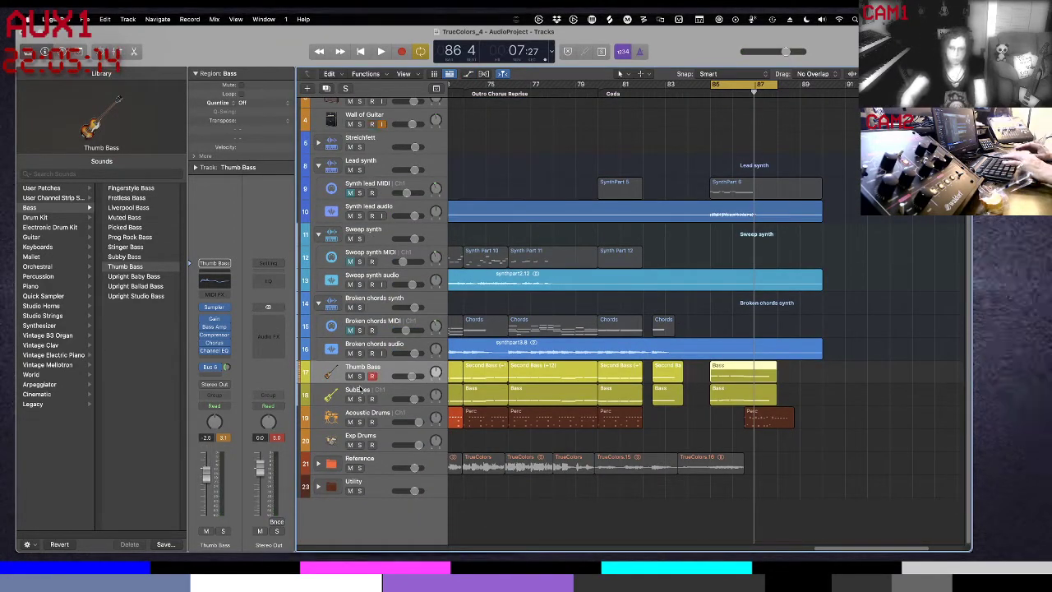
key("space")
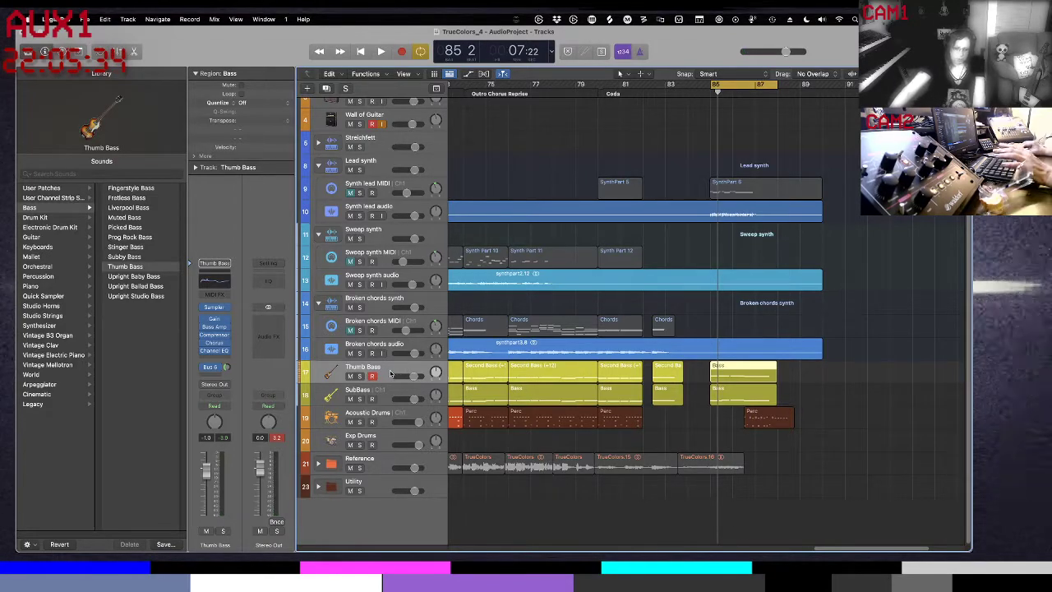
- Add a stereo Pitch Shifter effect to the end of the Thumb Bass effect chain
key("super+Down")
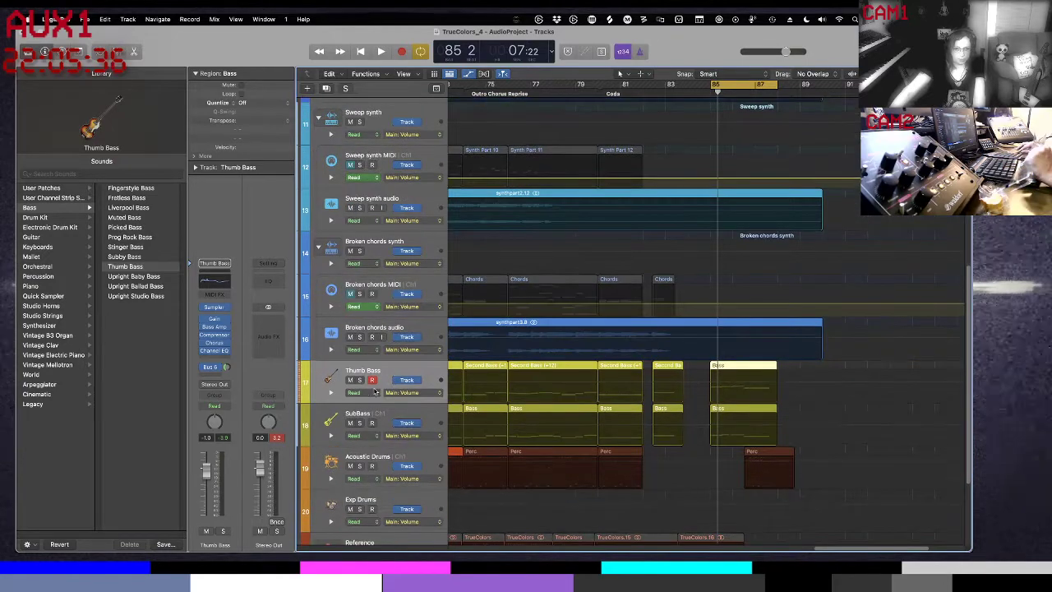
left_click(222, 362)
mouse_move(230, 434)
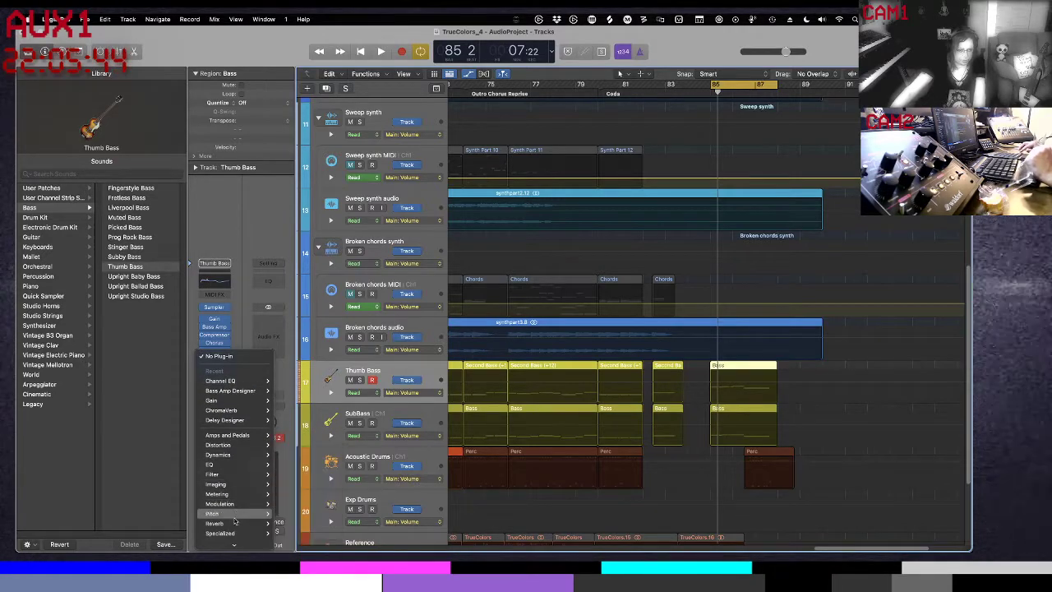
mouse_move(235, 516)
mouse_move(309, 514)
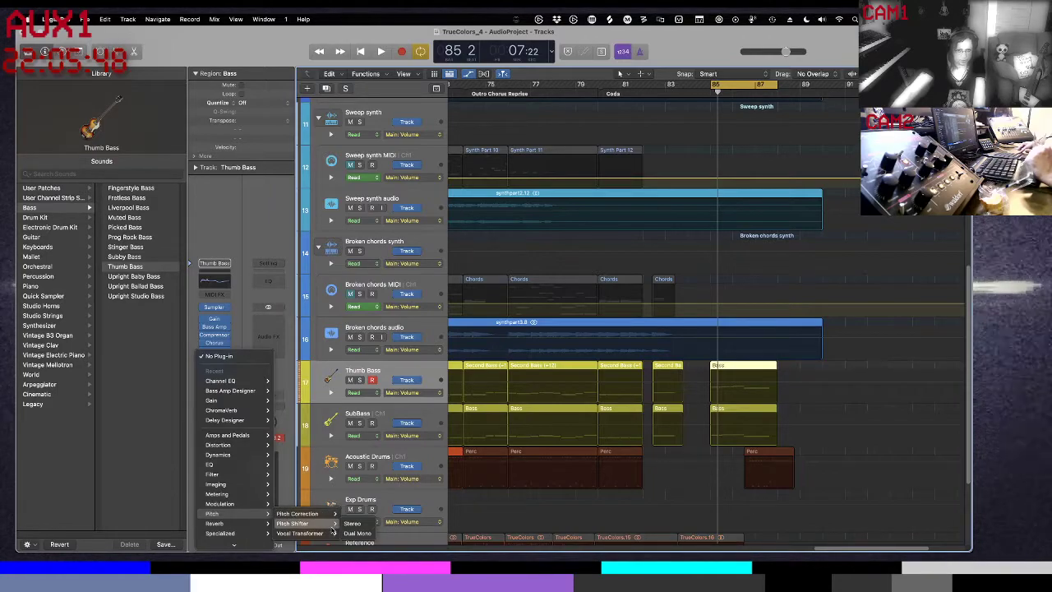
left_click(347, 527)
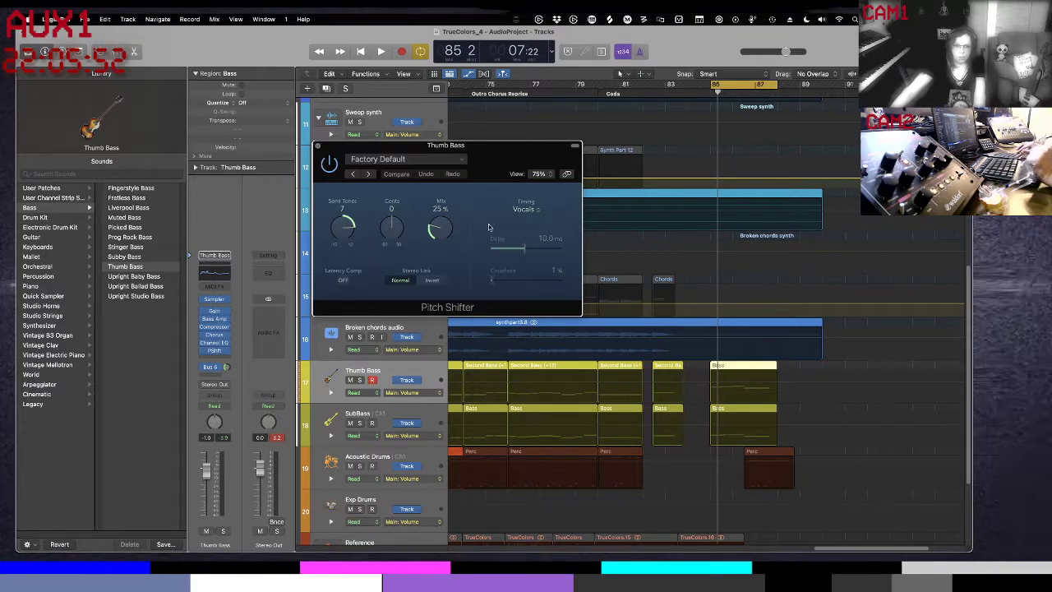
- Solo the Thumb Bass track and move its Pitch Shifter directly after the Gain effect, closing the Channel EQ window
key("s")
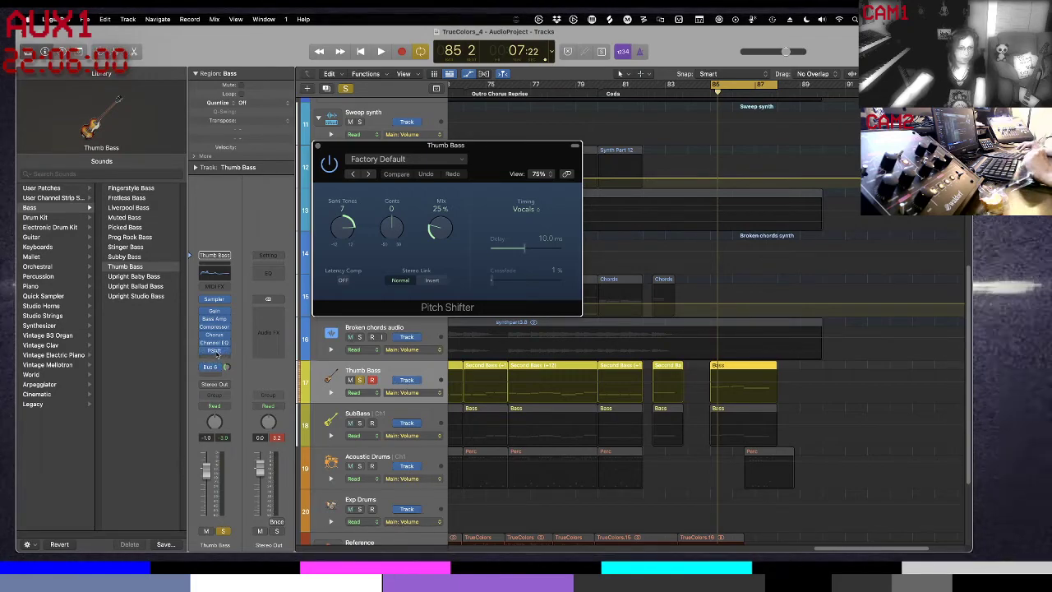
left_click_drag(216, 351, 220, 317)
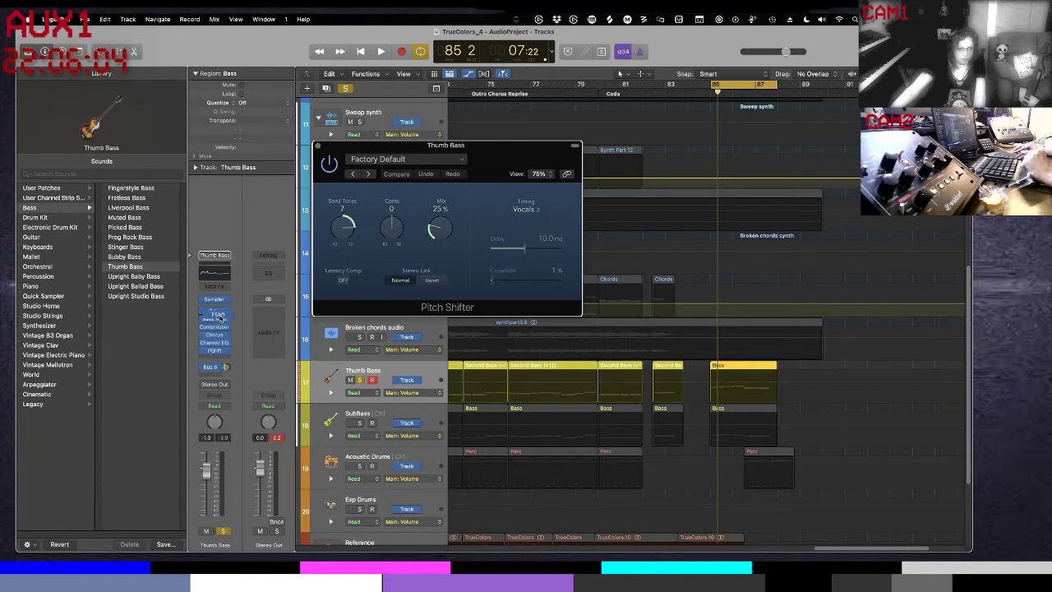
left_click_drag(219, 317, 219, 317)
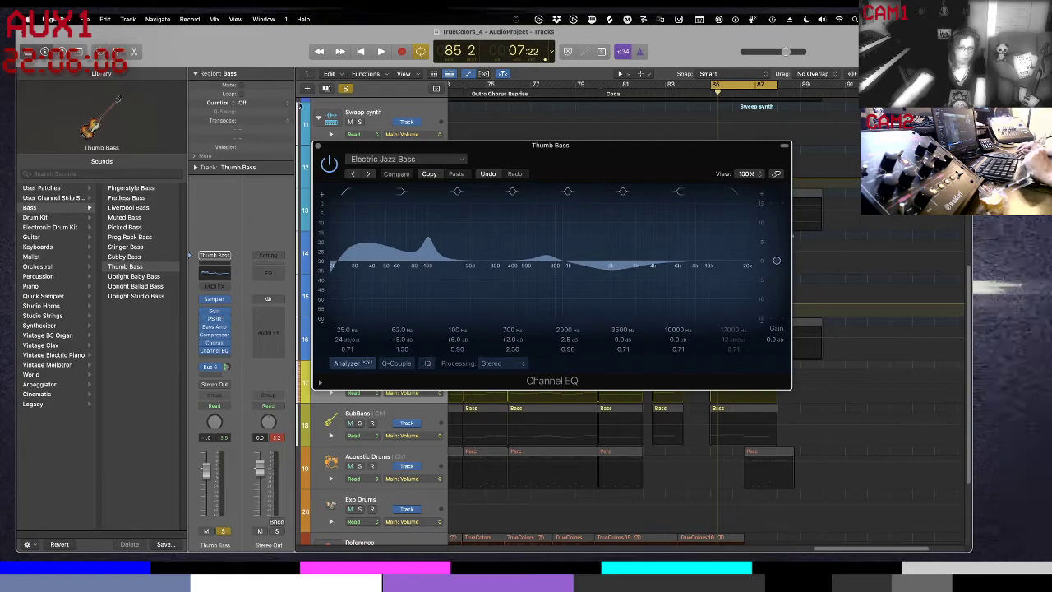
left_click(317, 146)
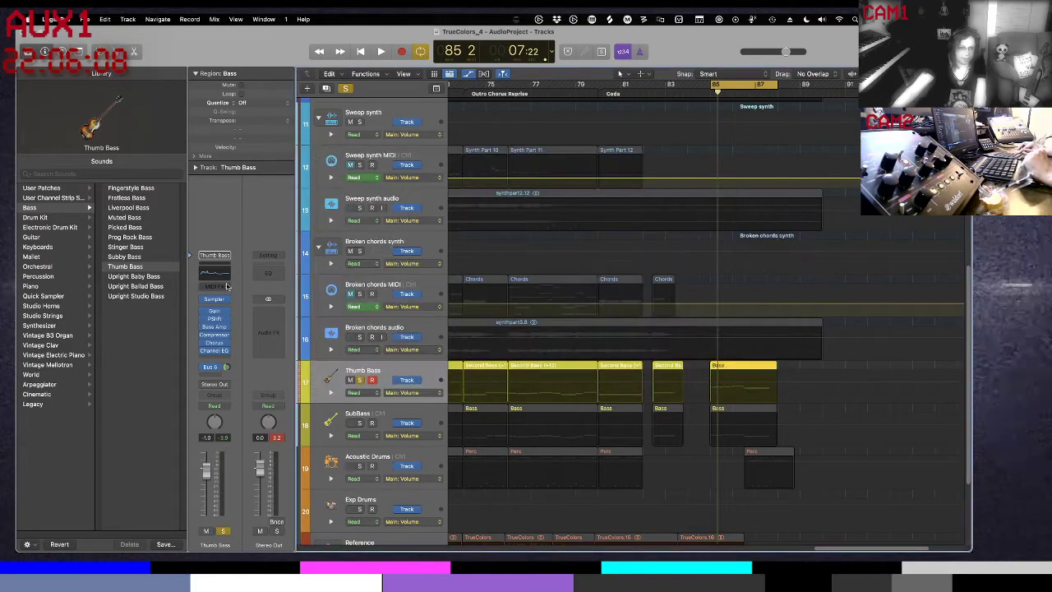
- Open the Thumb Bass Pitch Shifter and compare the soloed ending loop with the effect bypassed and enabled
left_click(214, 319)
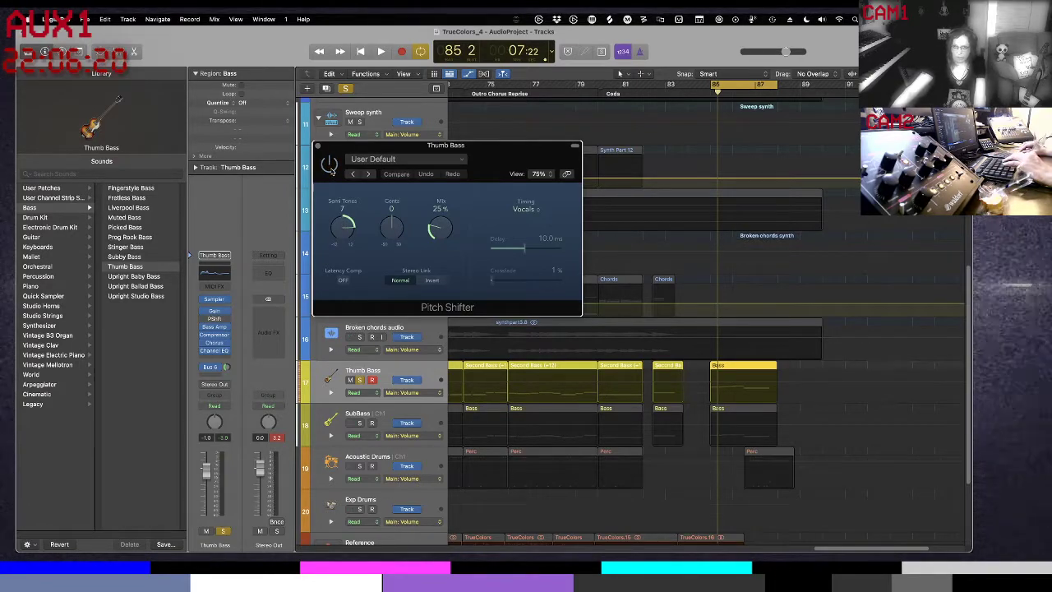
key("space")
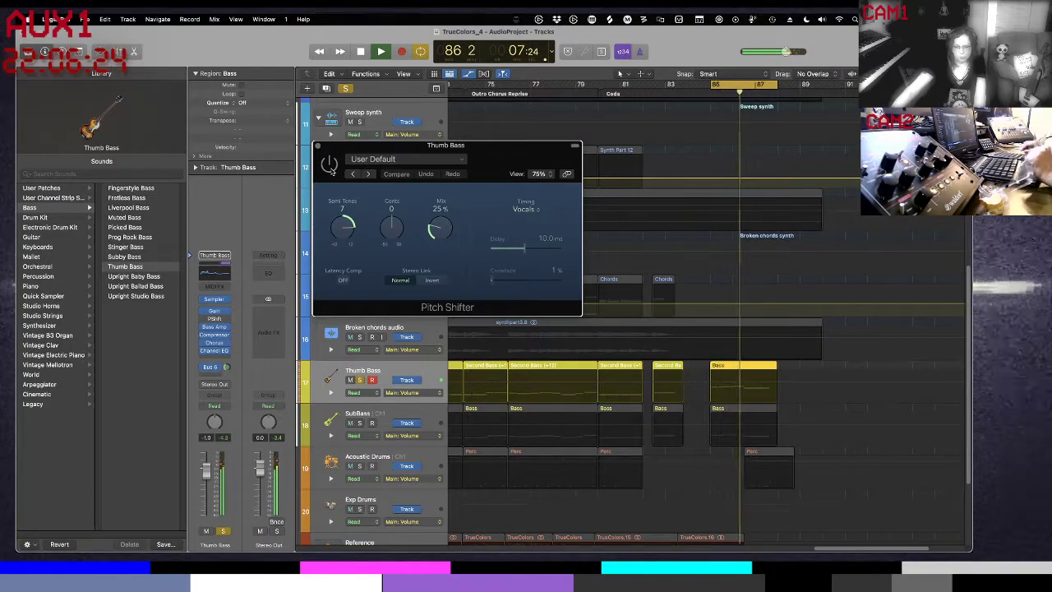
key("space")
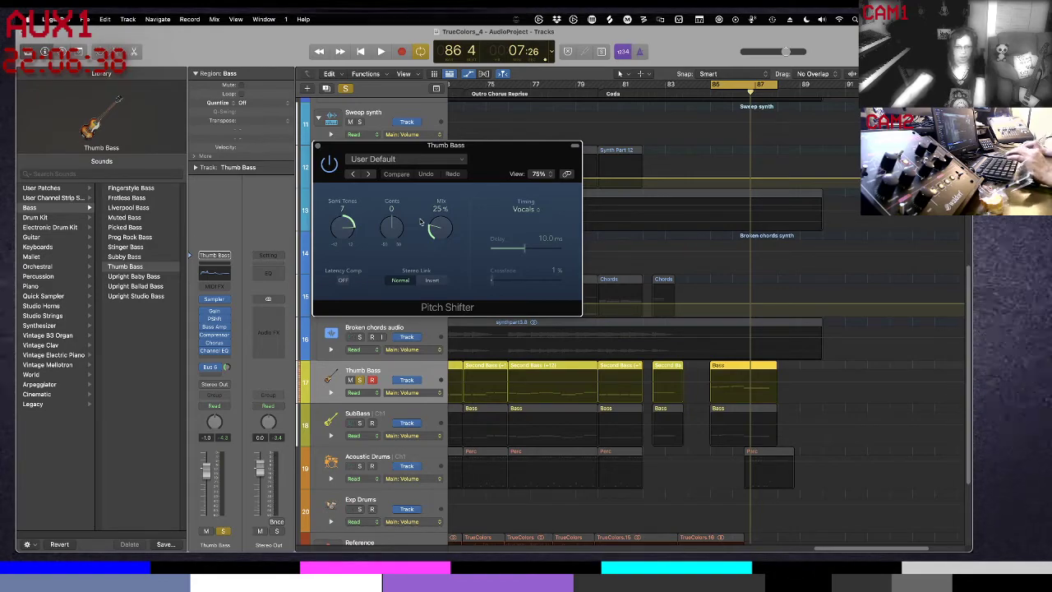
key("space")
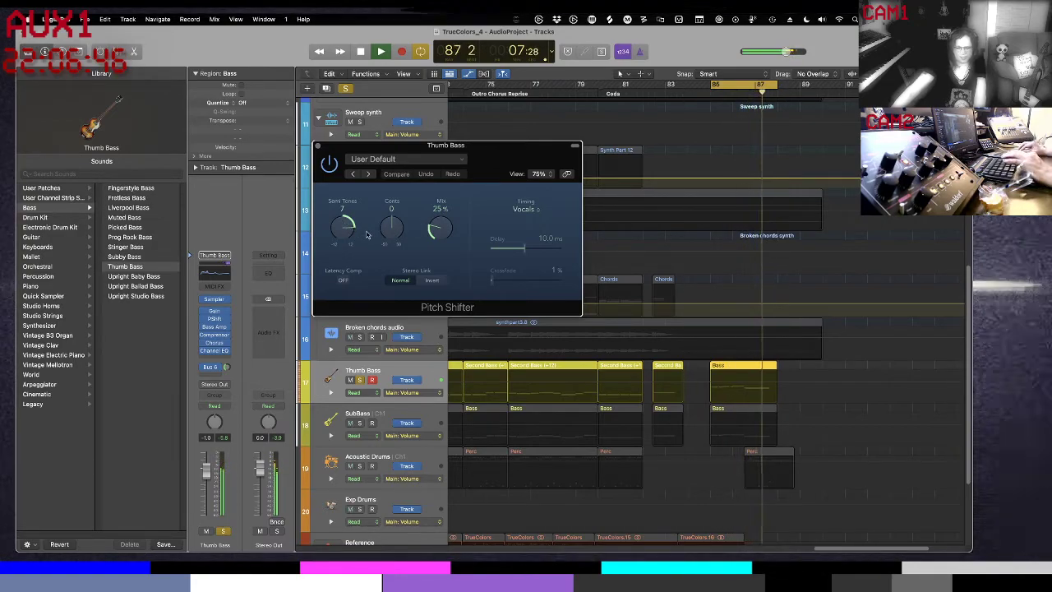
key("space")
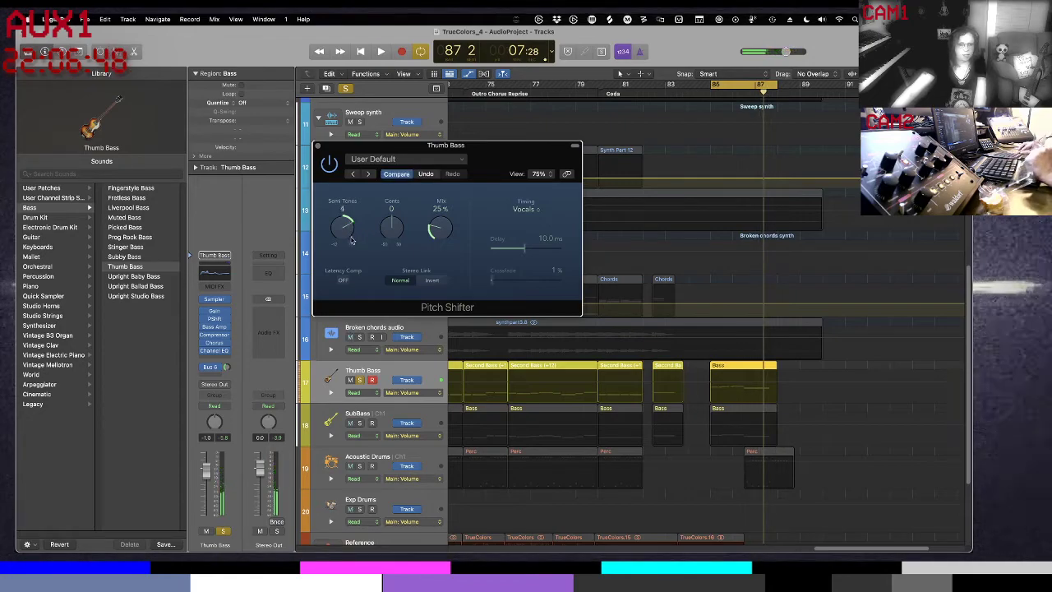
- Audition Pitch Shifter transpositions of 5 and 3 semitones on the soloed loop and set Semi Tones to 5
left_click_drag(351, 239, 349, 236)
key("space")
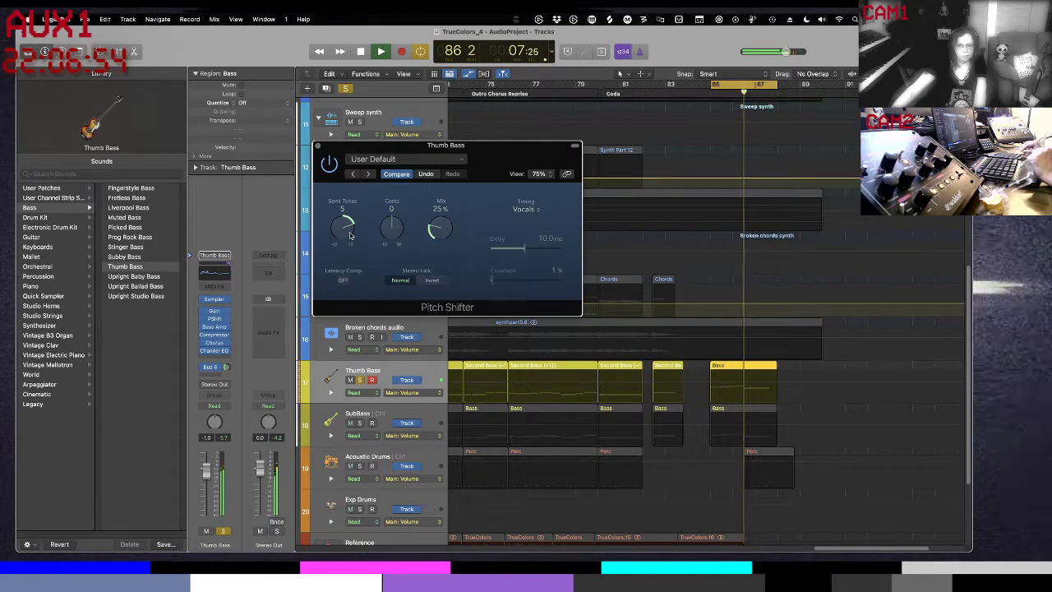
key("space")
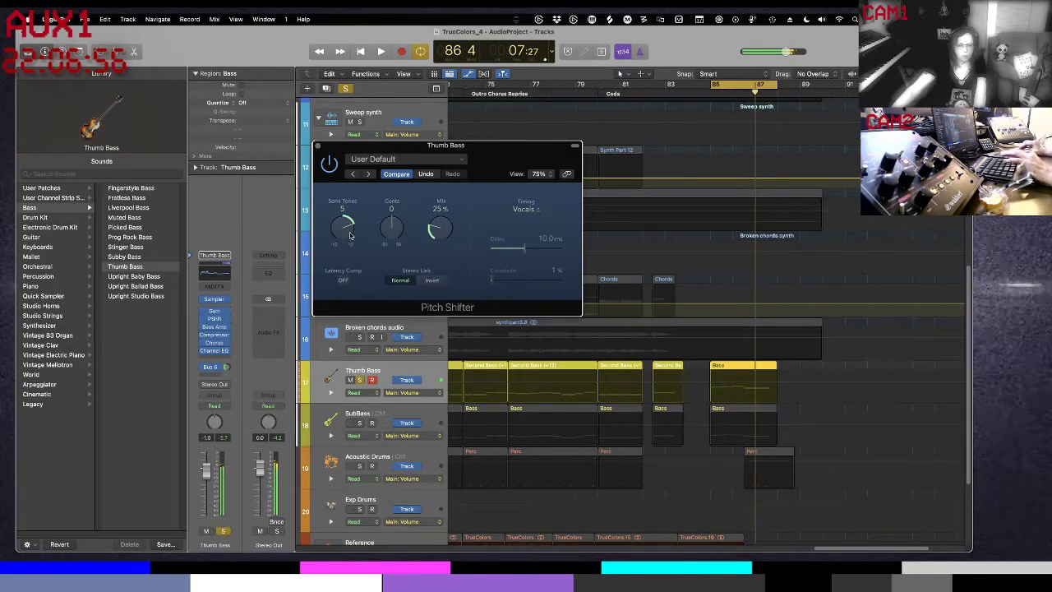
left_click_drag(350, 236, 347, 248)
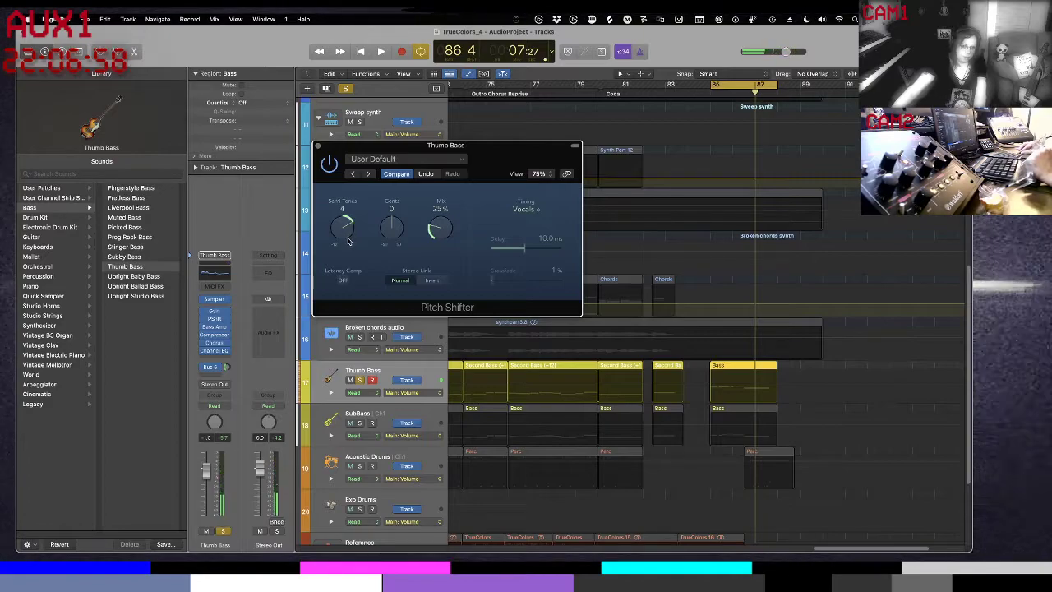
key("space")
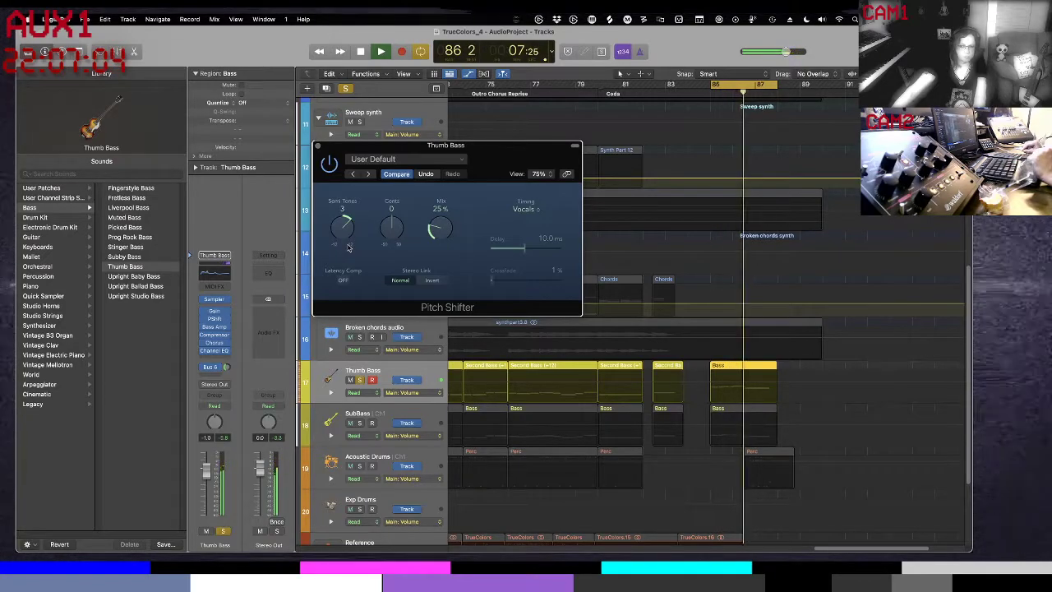
key("space")
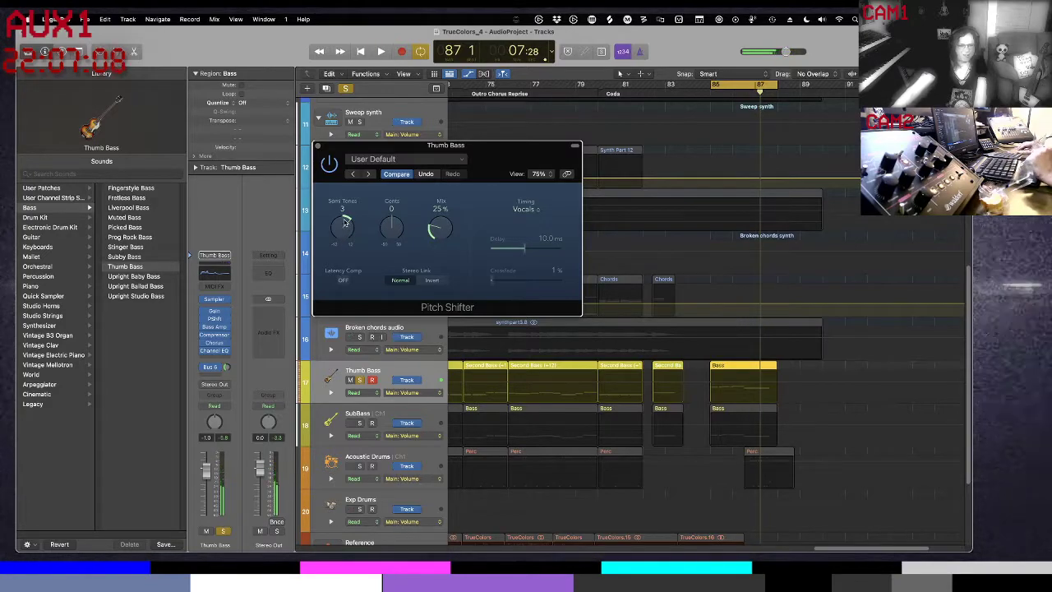
left_click_drag(346, 222, 343, 208)
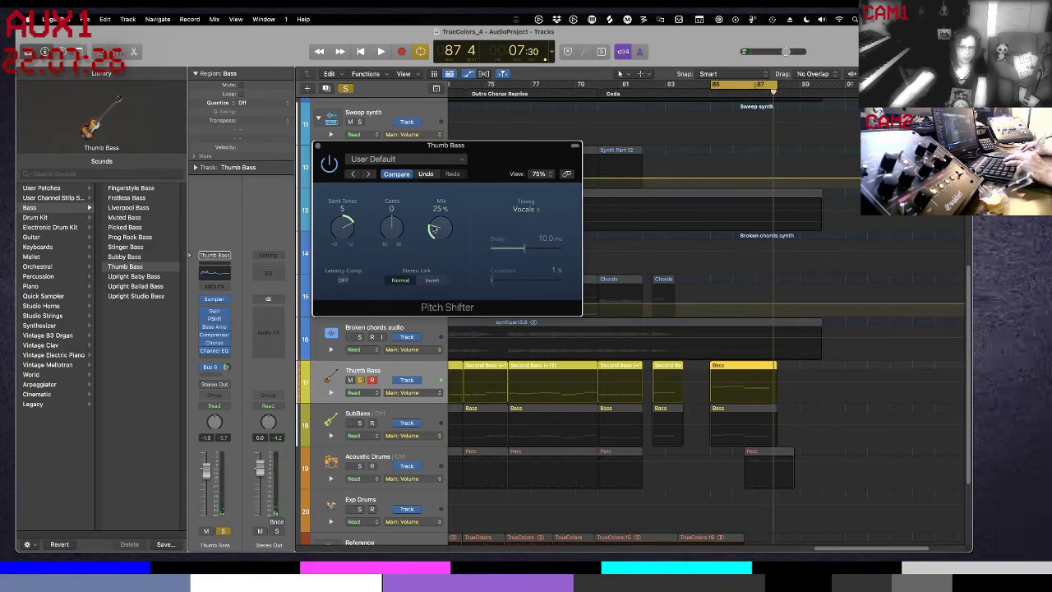
- Play the loop while trying the Pitch Shifter Mix at 100%, and set it to 35%
key("space")
left_click_drag(435, 230, 441, 146)
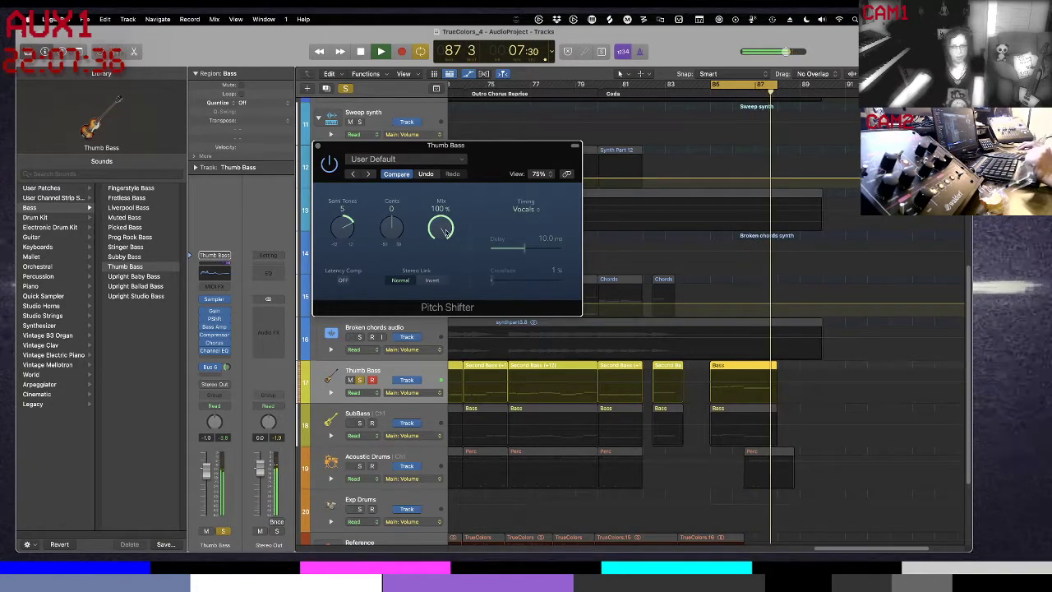
left_click_drag(445, 233, 453, 324)
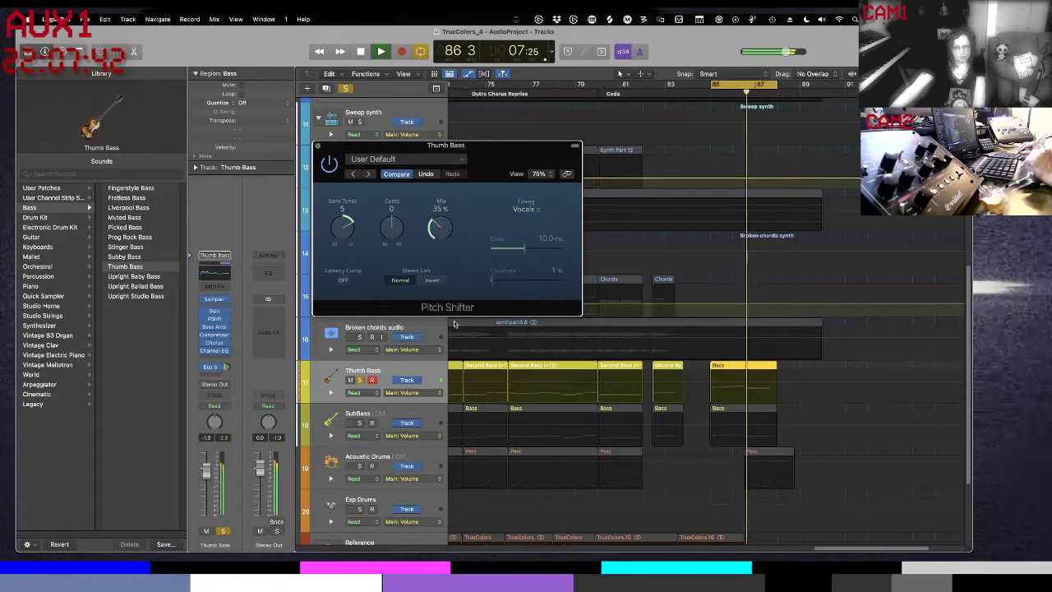
- Set the Pitch Shifter's mix on Thumb Bass to 31%, close the plug-in and hide the track automation
left_click_drag(442, 247, 442, 252)
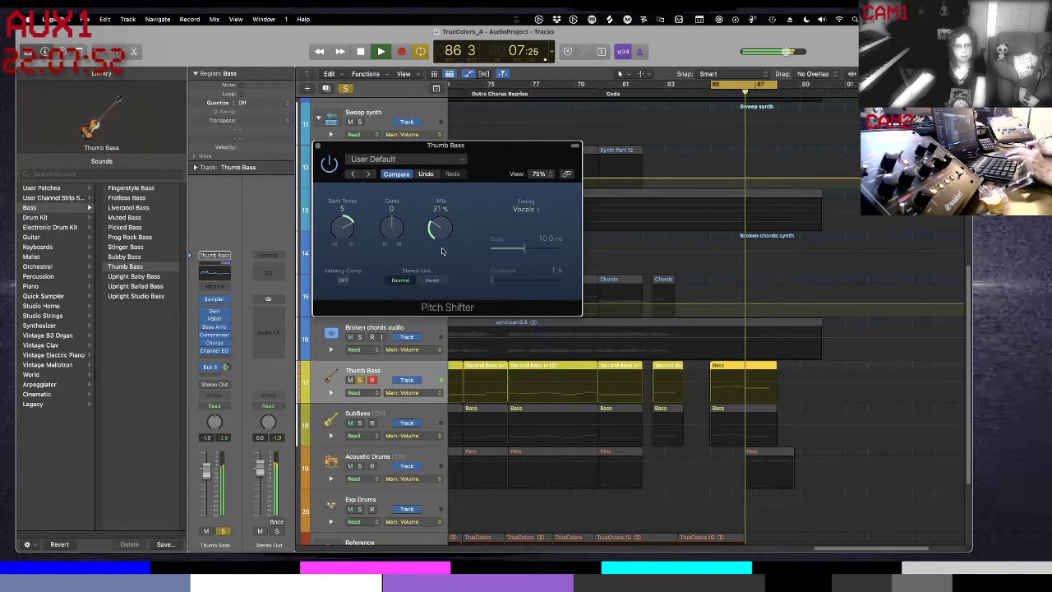
key("space")
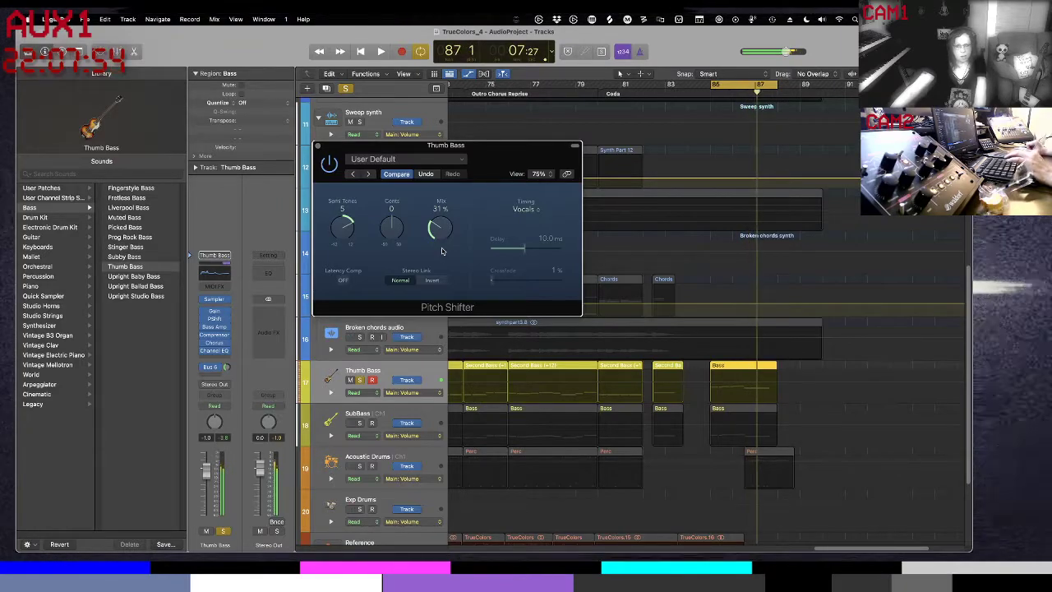
left_click(316, 147)
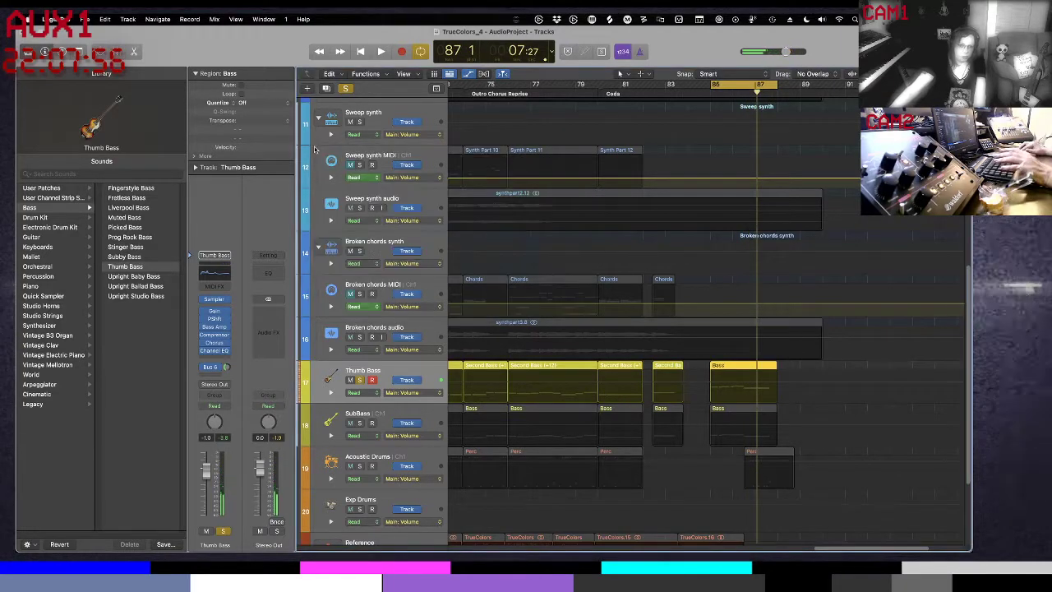
key("super+Up")
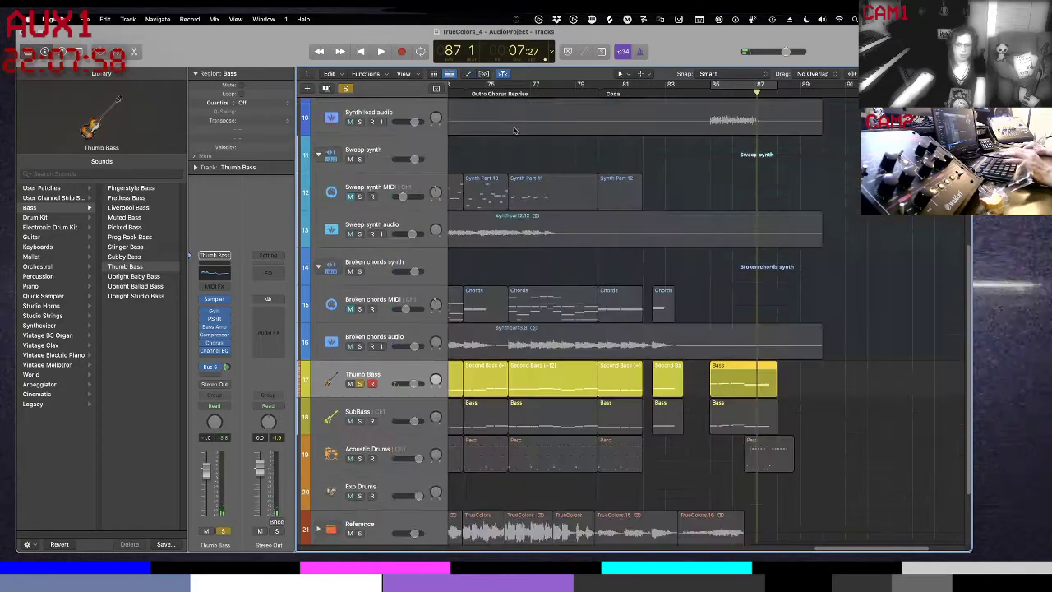
- Play the full mix from the Outro Chorus Reprise marker, then compare it with Thumb Bass soloed
scroll(497, 138, "left", 2)
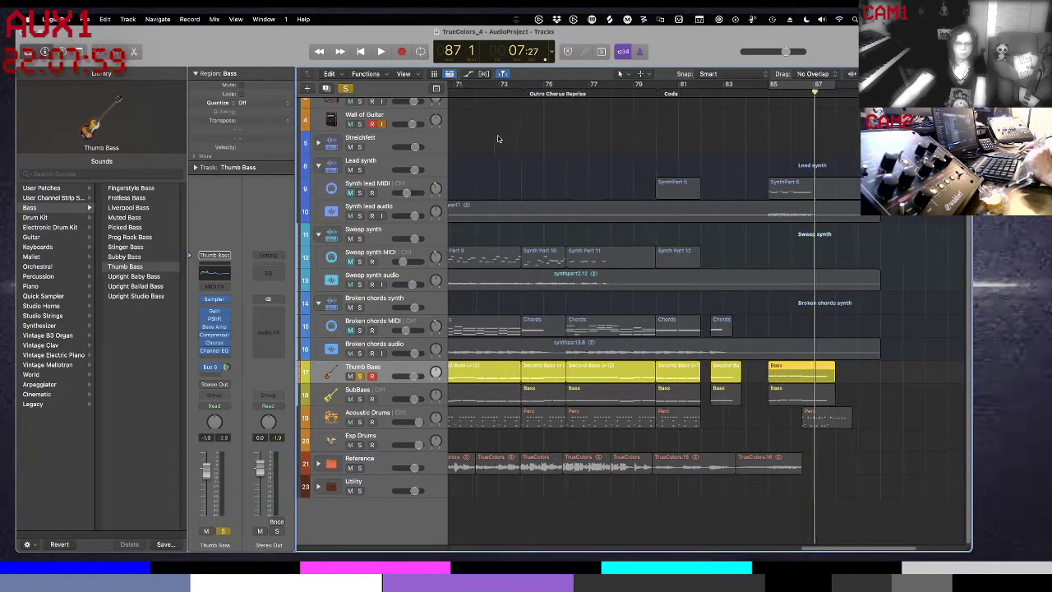
double_click(521, 95)
key("s")
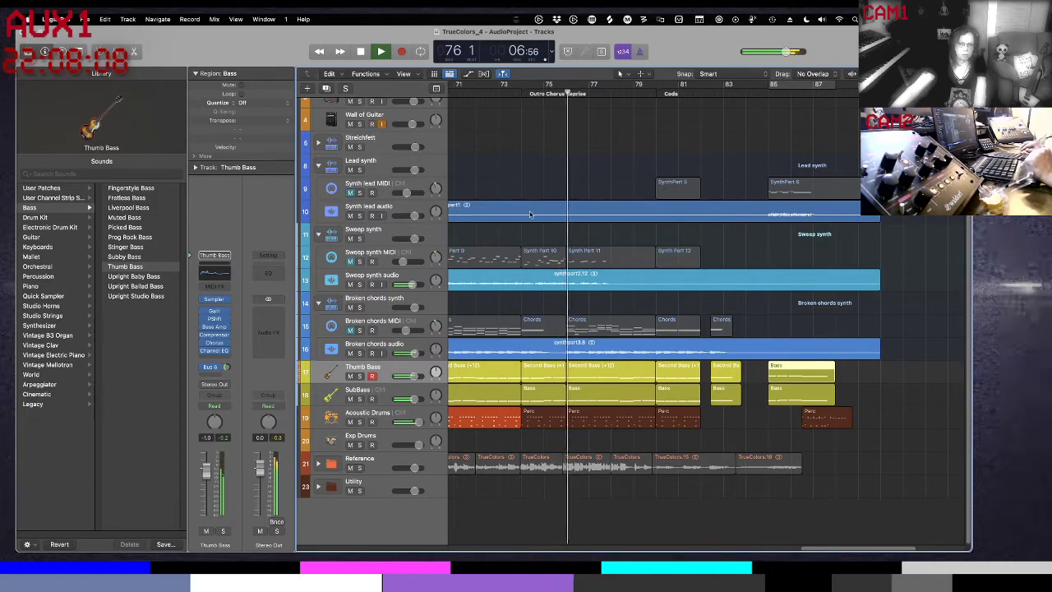
key("s")
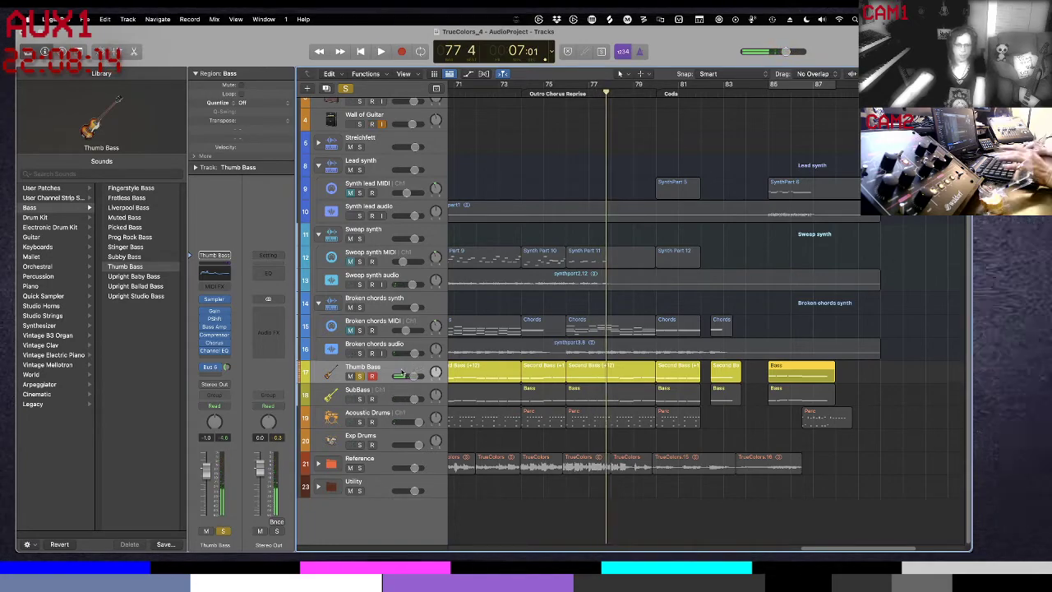
- Show track automation with an extra lane under Thumb Bass and hide the Library
key("a")
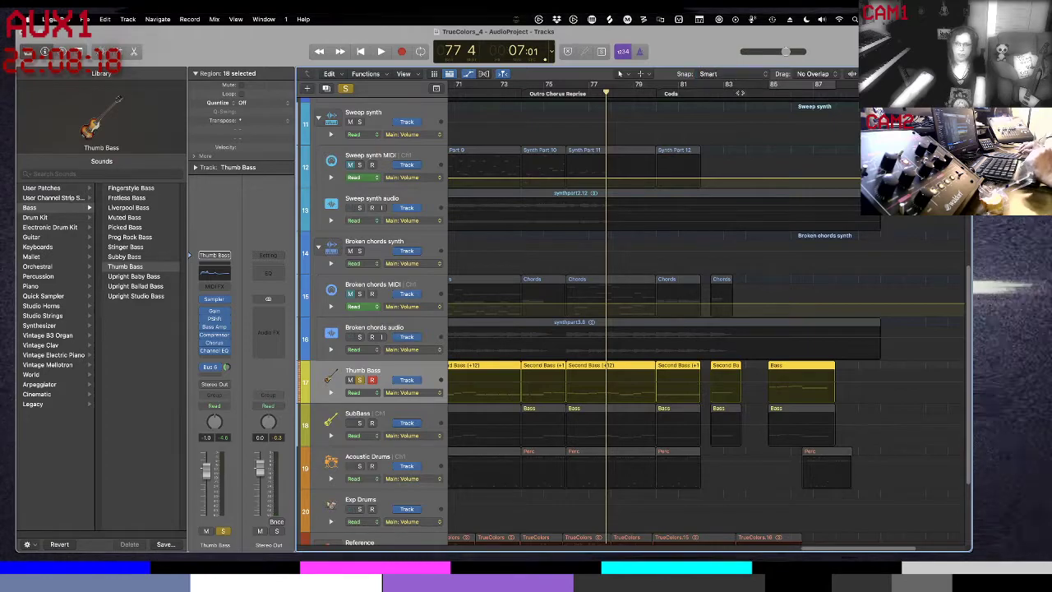
left_click(744, 95)
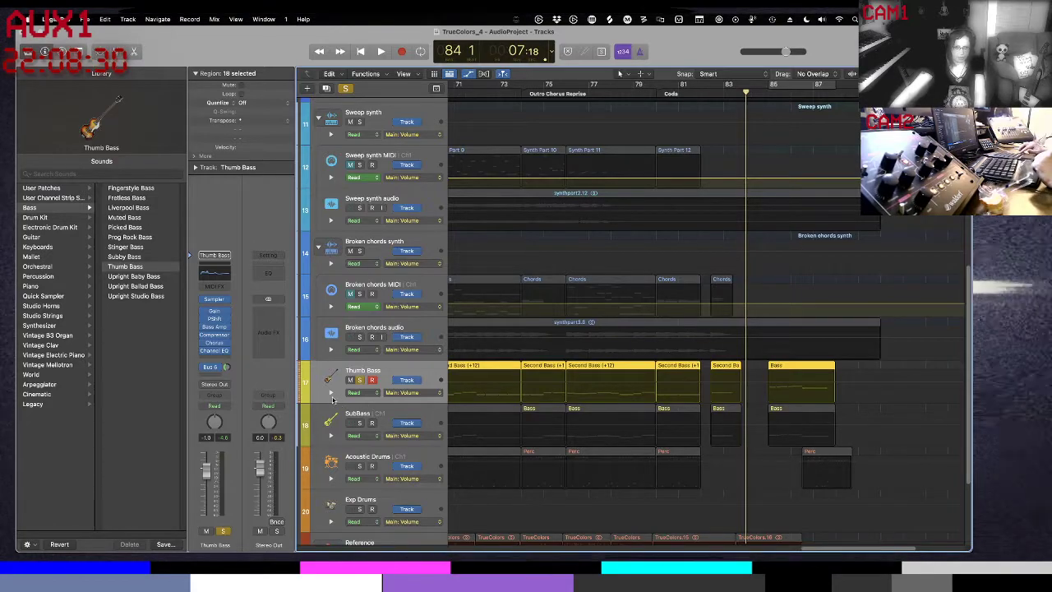
left_click(330, 393)
key("y")
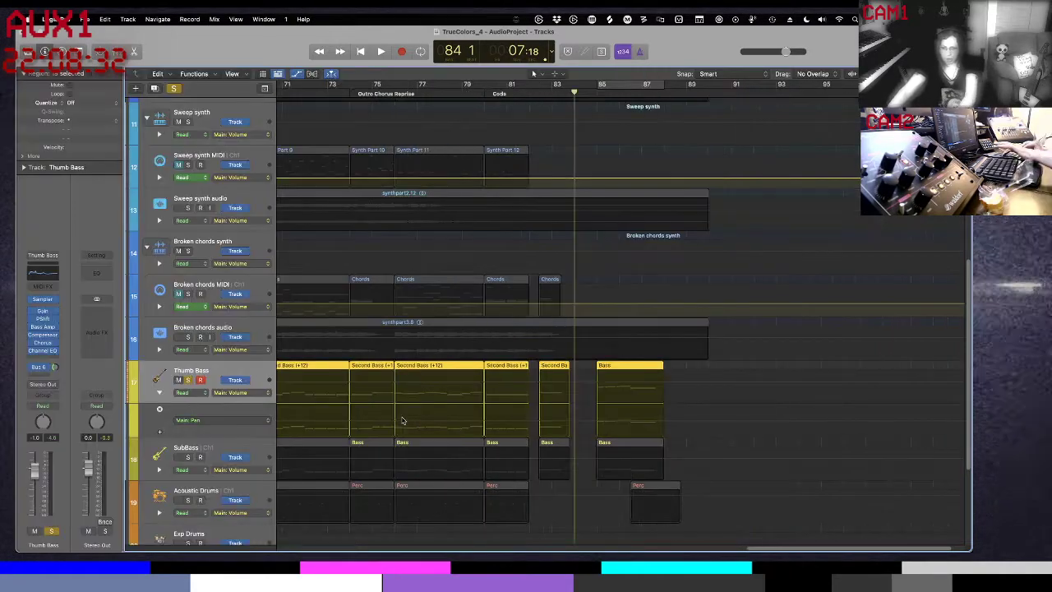
- Automate the Pitch Shifter's Mix on Thumb Bass at 0%, ramping up to 31% just before the last Bass region at bar 85
left_click(202, 422)
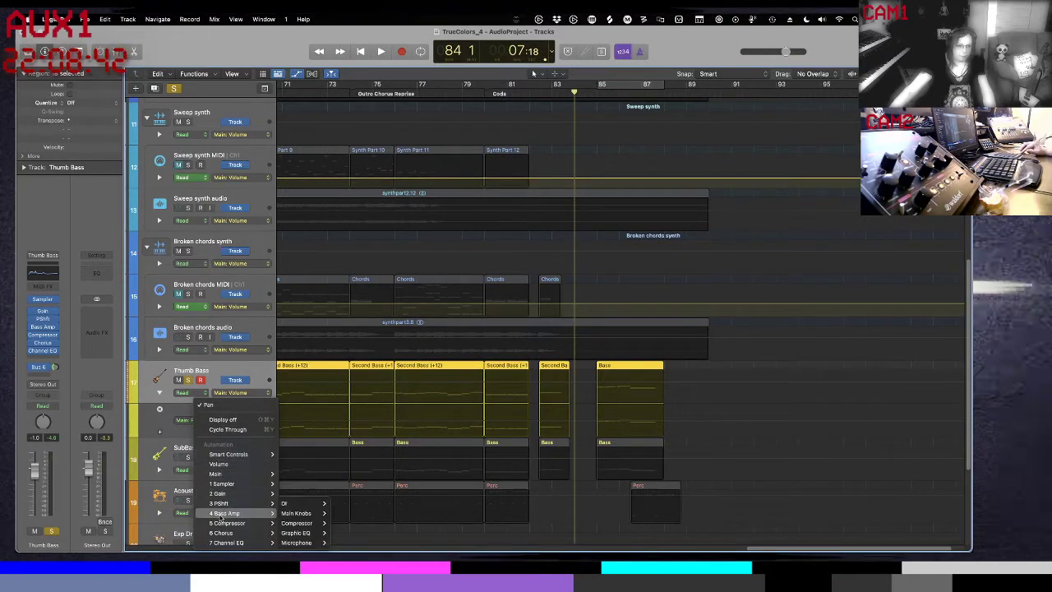
mouse_move(223, 503)
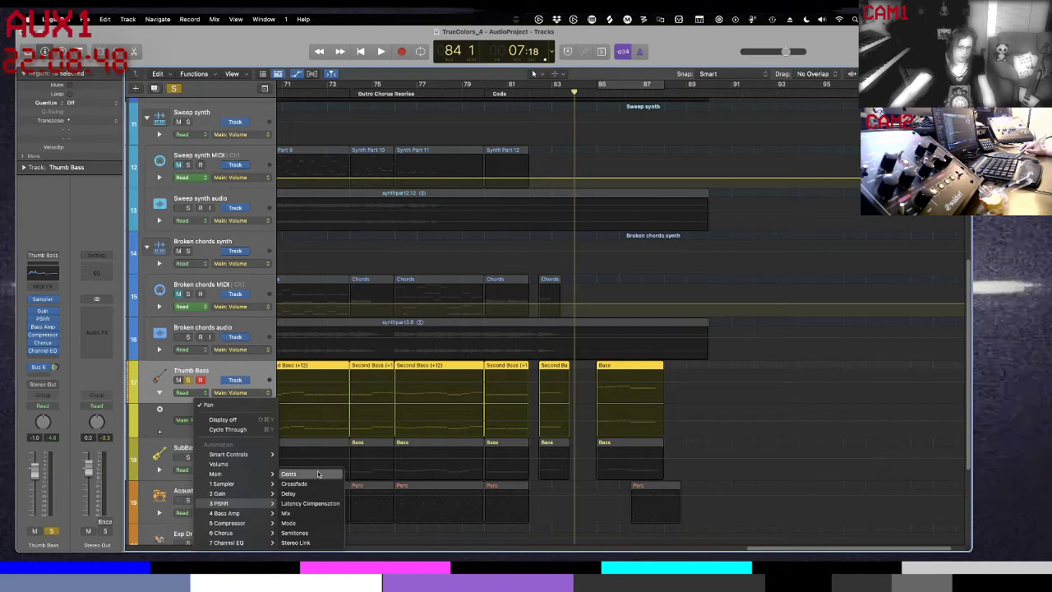
left_click(305, 515)
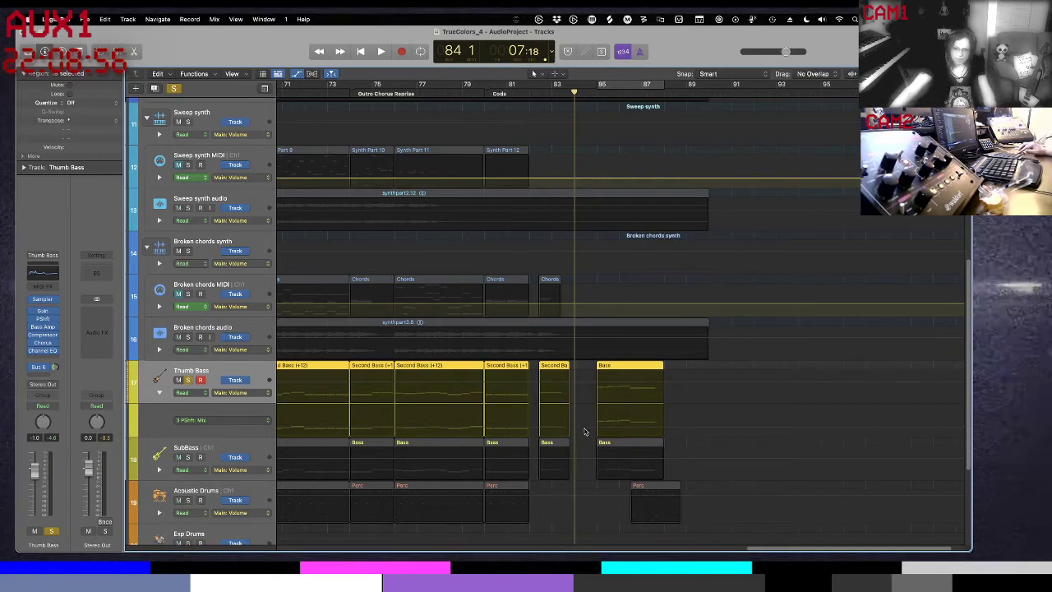
left_click(585, 431)
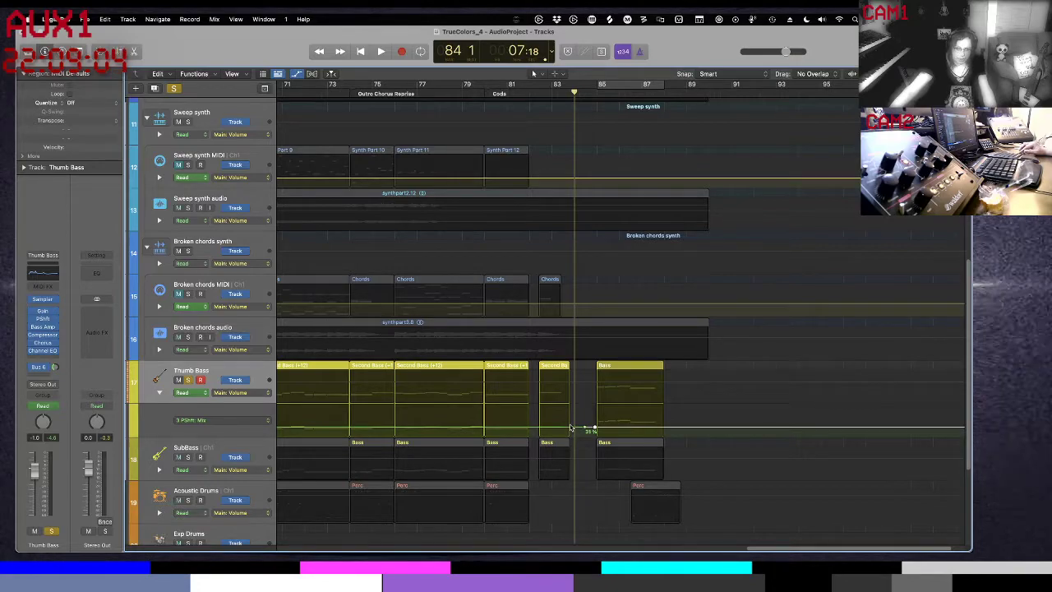
left_click_drag(570, 425, 572, 454)
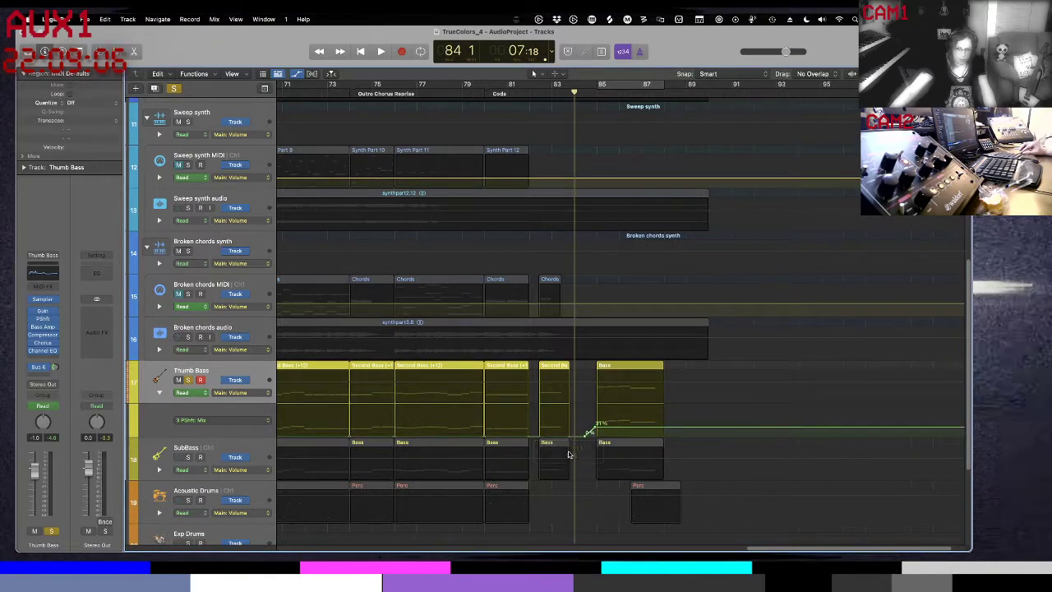
- Listen to the soloed Thumb Bass from bar 82, then from bar 85, to check the mix automation
left_click(528, 92)
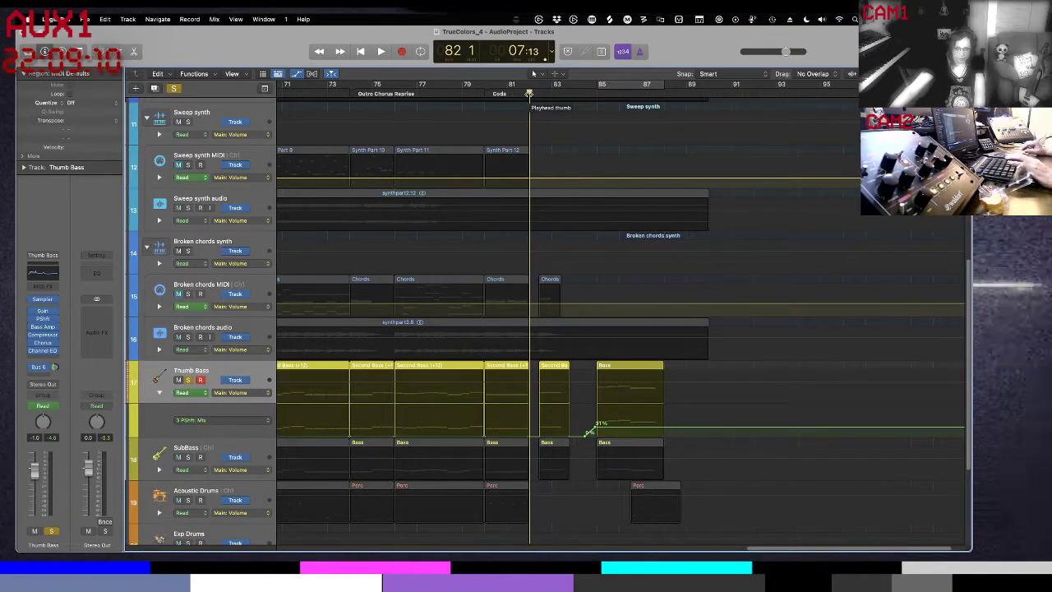
key("space")
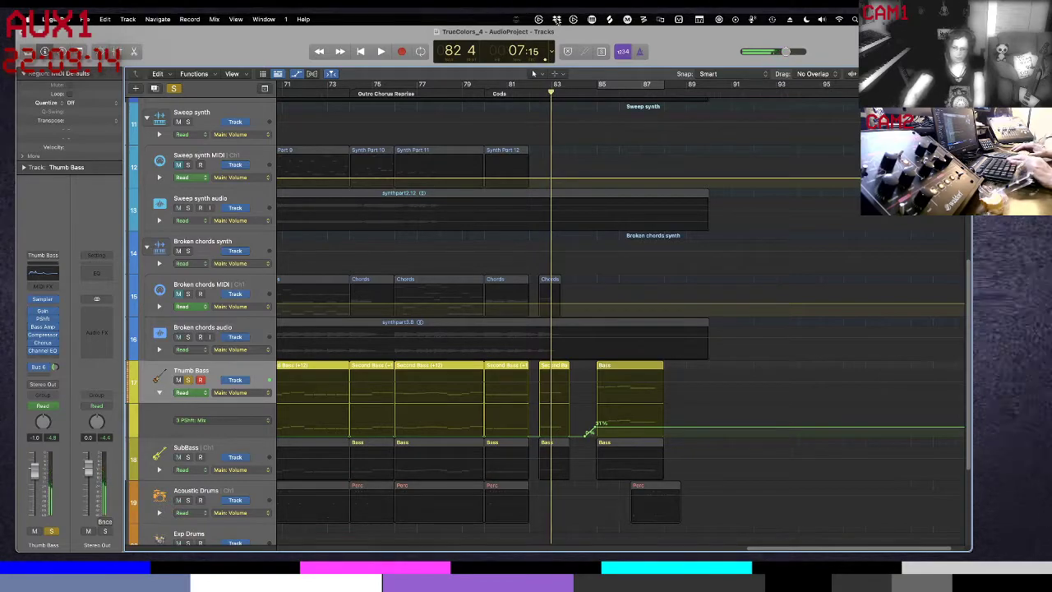
key("period")
key("period")
key("period")
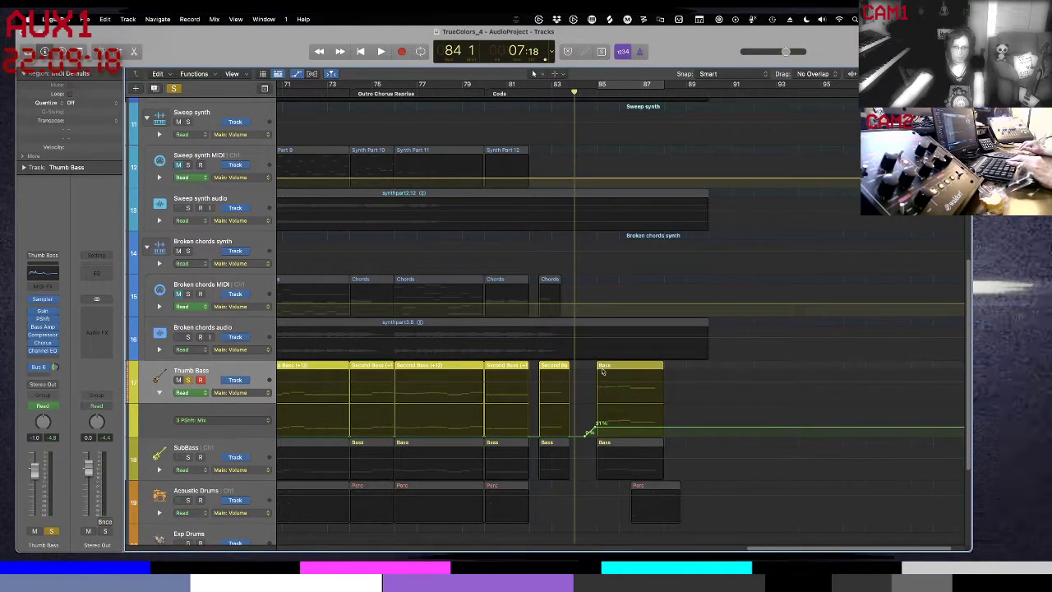
key("period")
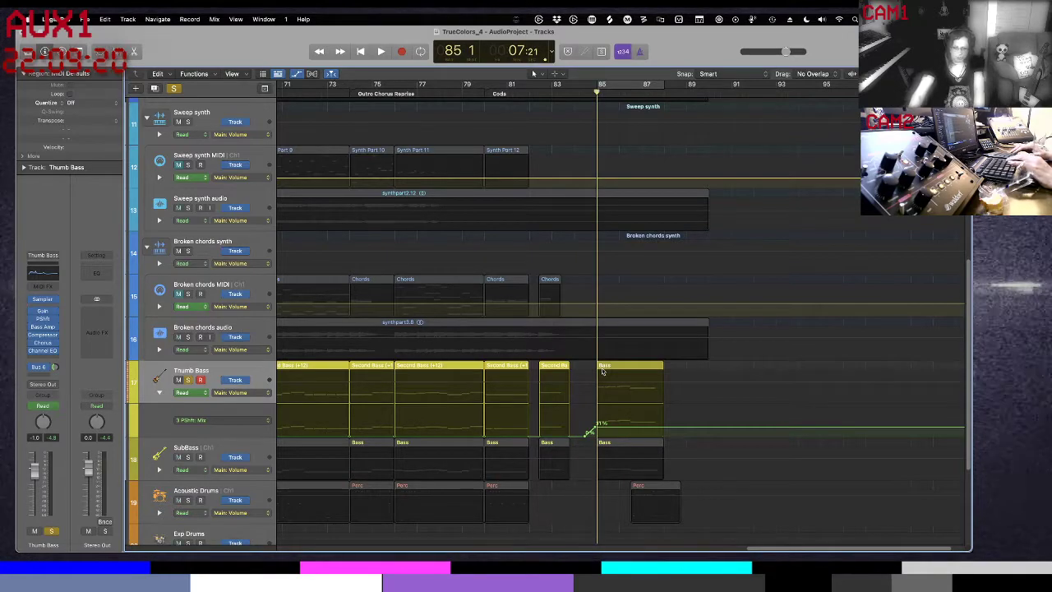
key("space")
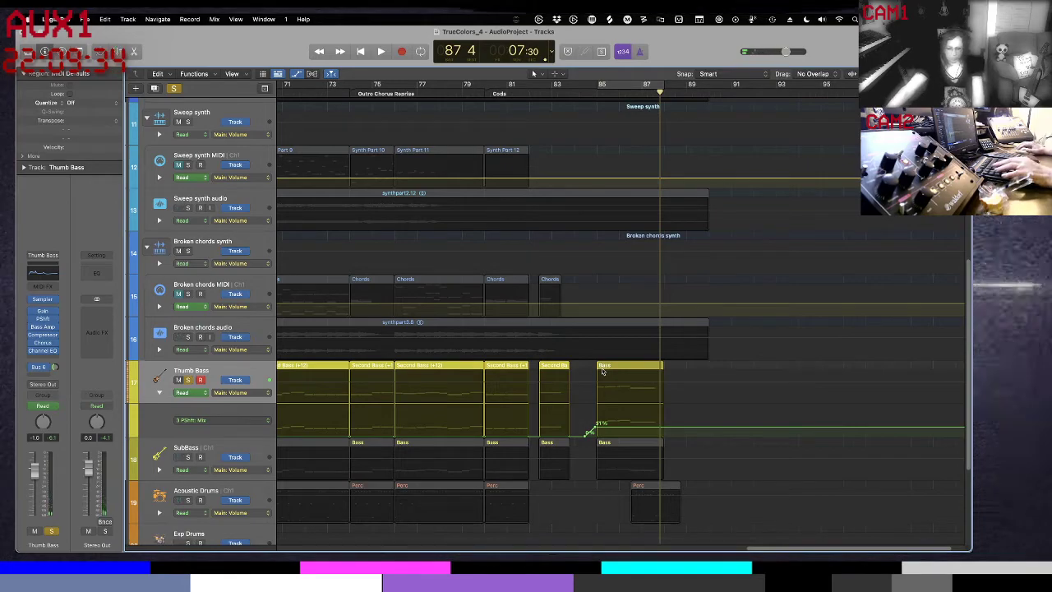
- Hide automation, unsolo Thumb Bass and audition the full mix from bar 82, then cycle the section starting at bar 85
key("a")
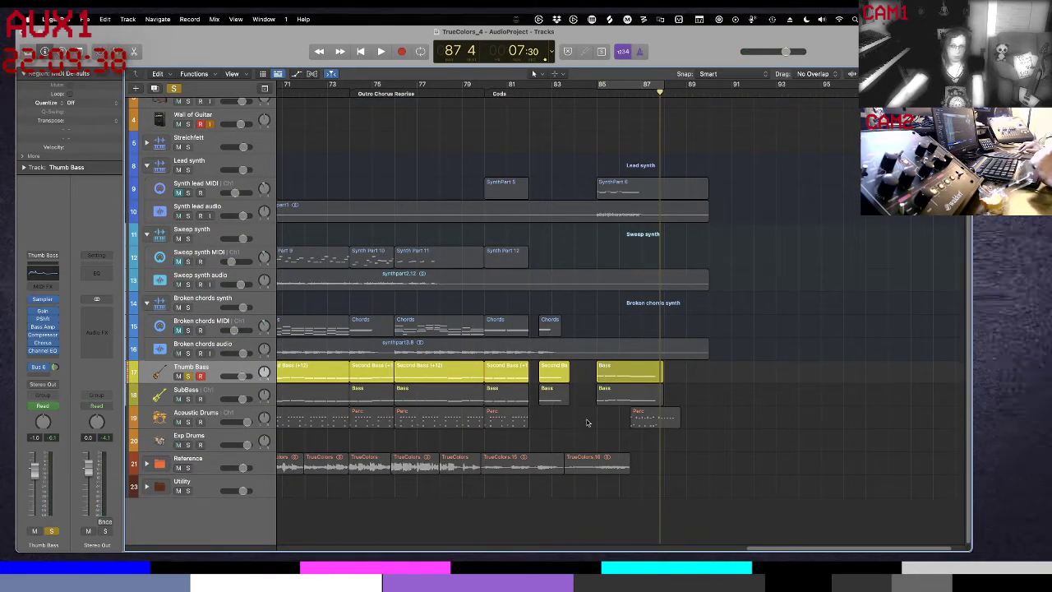
key("super+a")
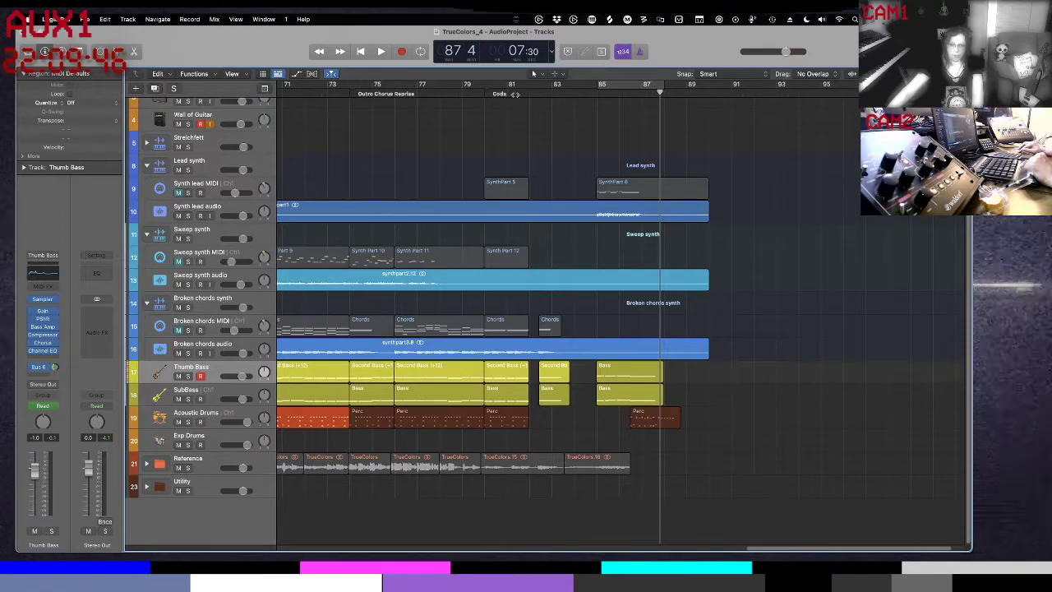
left_click(528, 93)
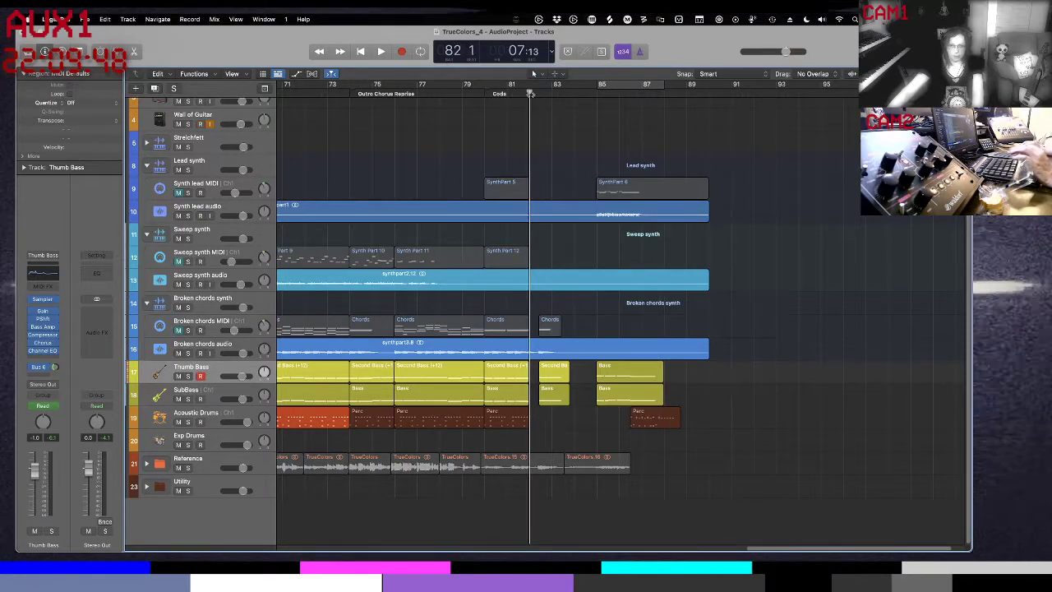
key("space")
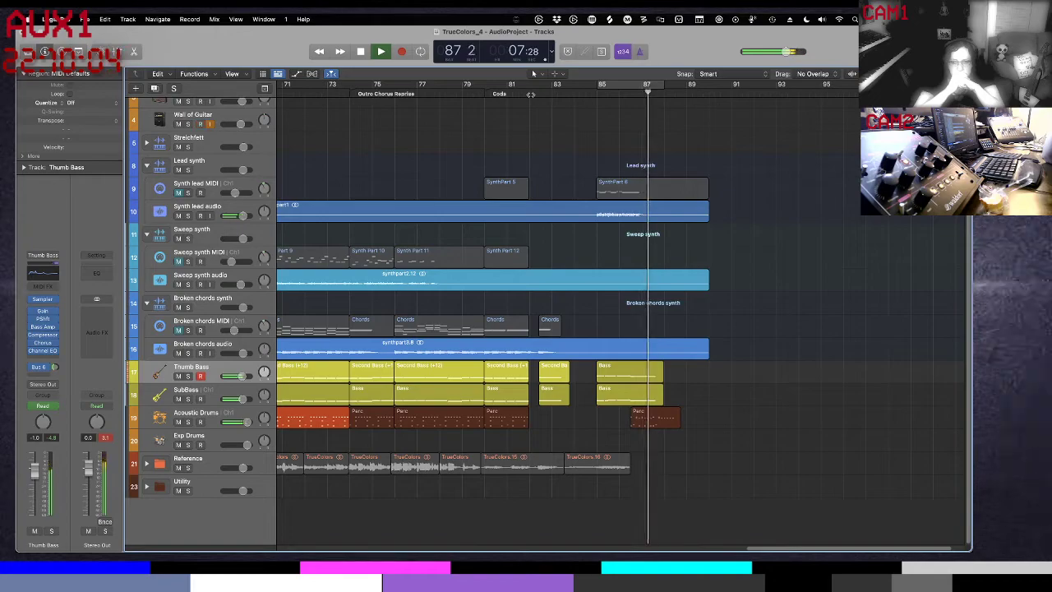
key("c")
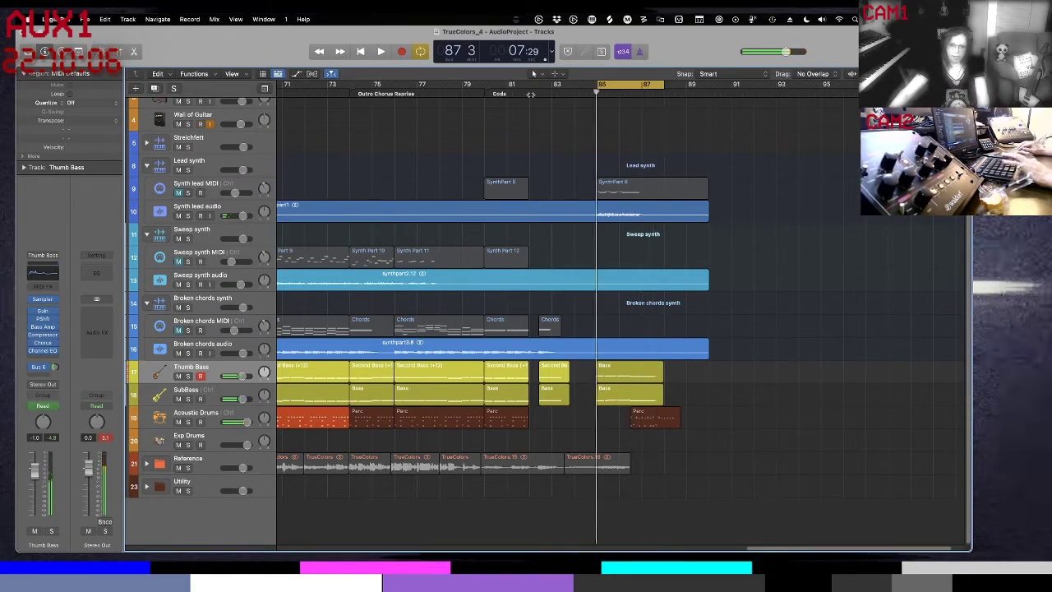
key("space")
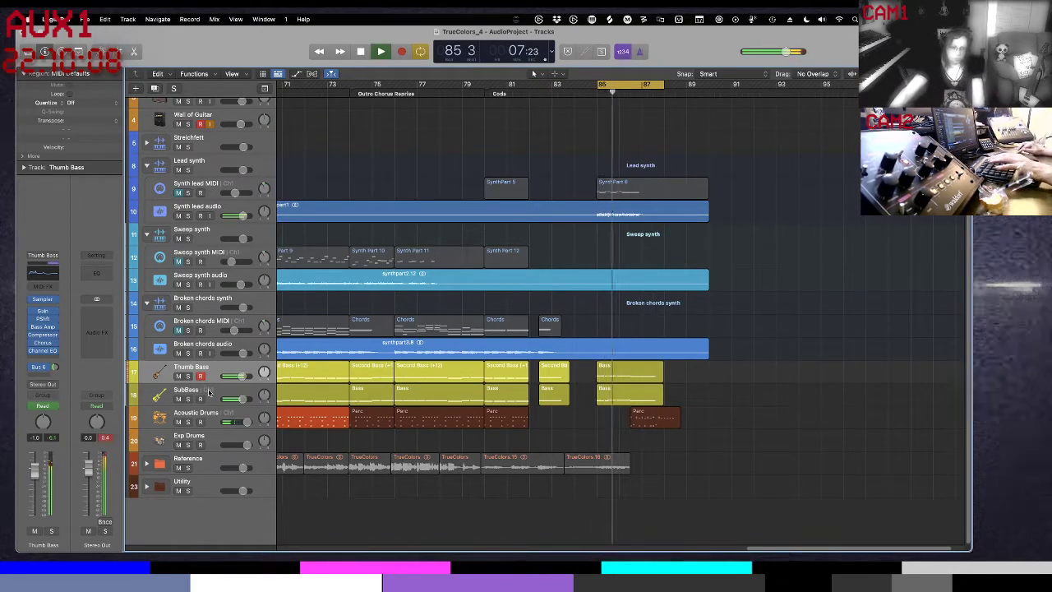
- Lower the Thumb Bass Pitch Shifter Mix automation over the last Bass region to 21% while the section plays
key("super+Down")
key("super+Down")
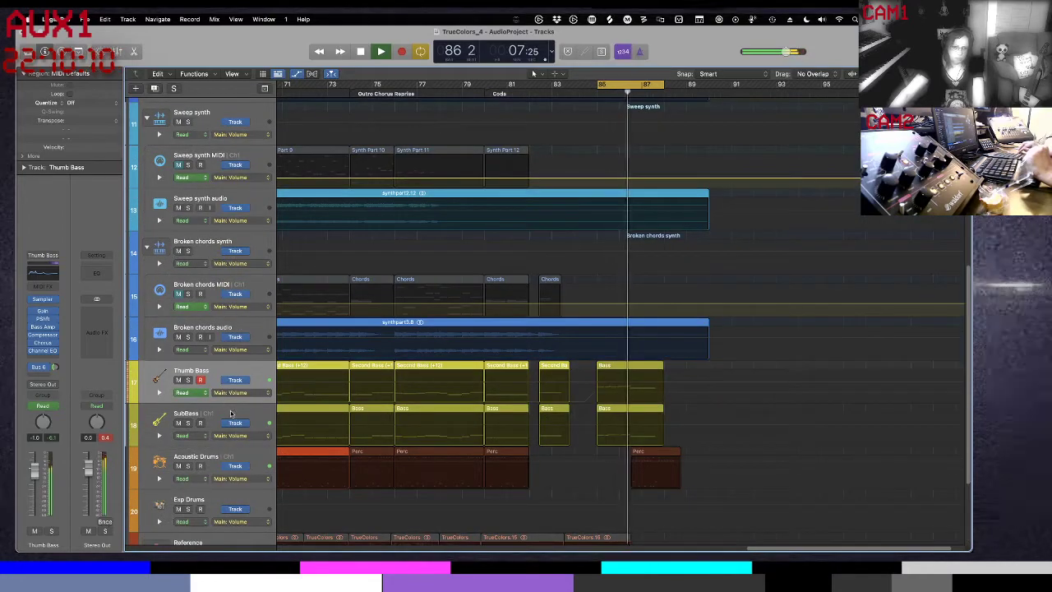
left_click(158, 393)
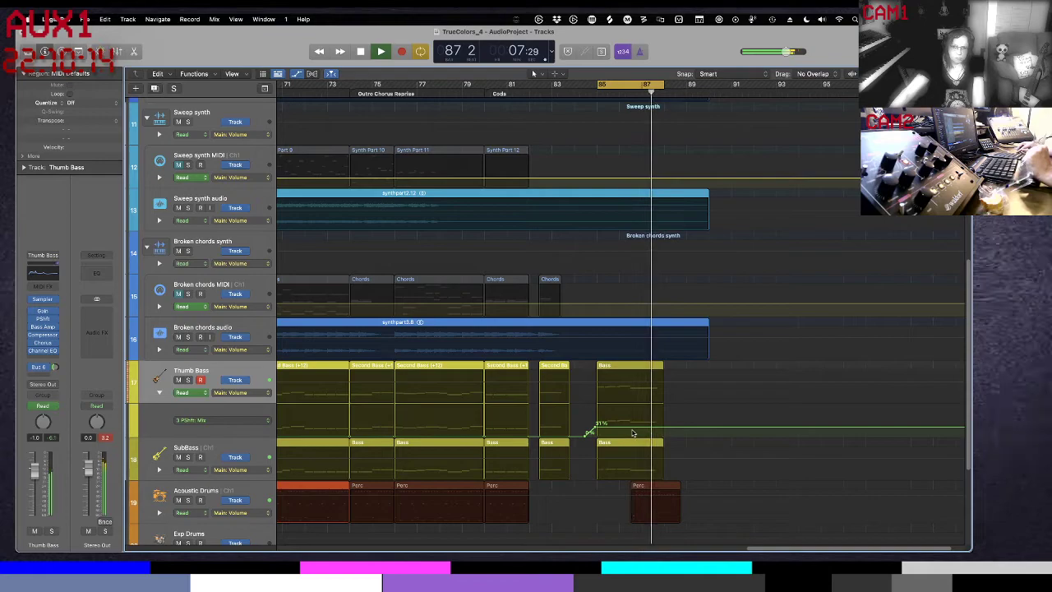
left_click(632, 429)
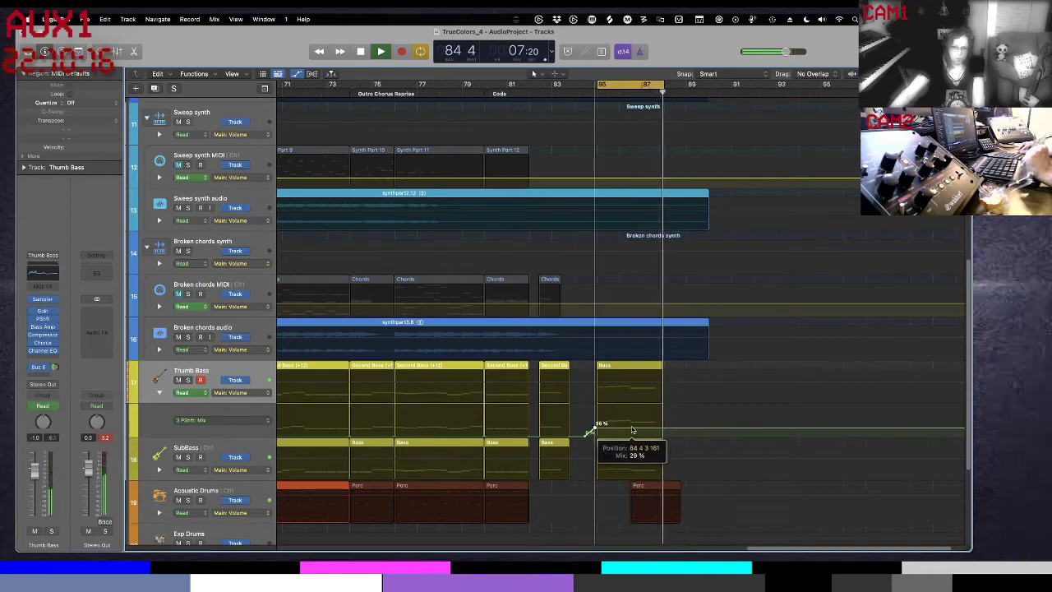
left_click_drag(632, 429, 631, 433)
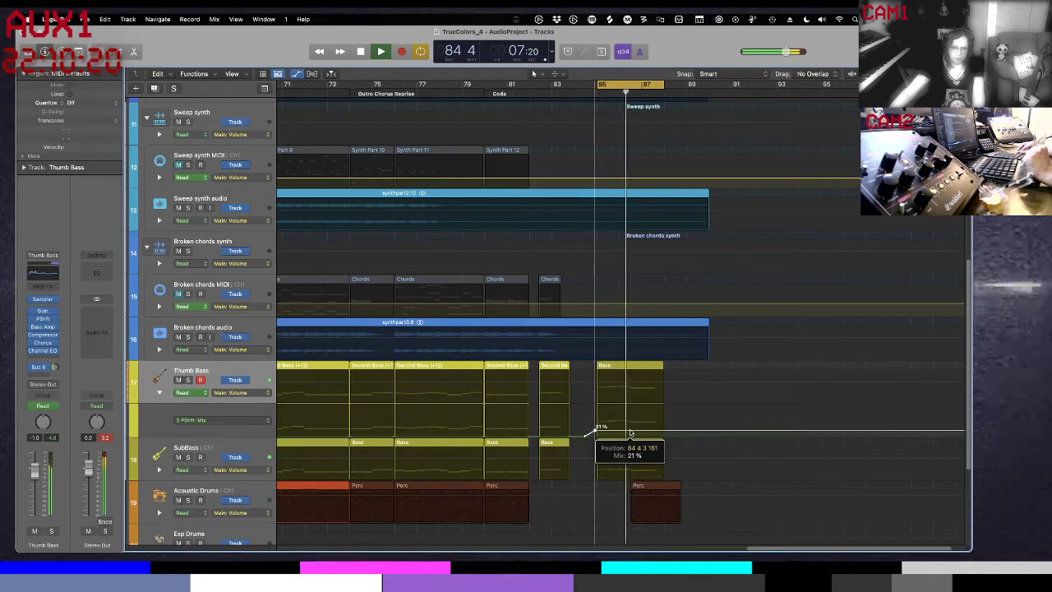
left_click_drag(631, 433, 630, 433)
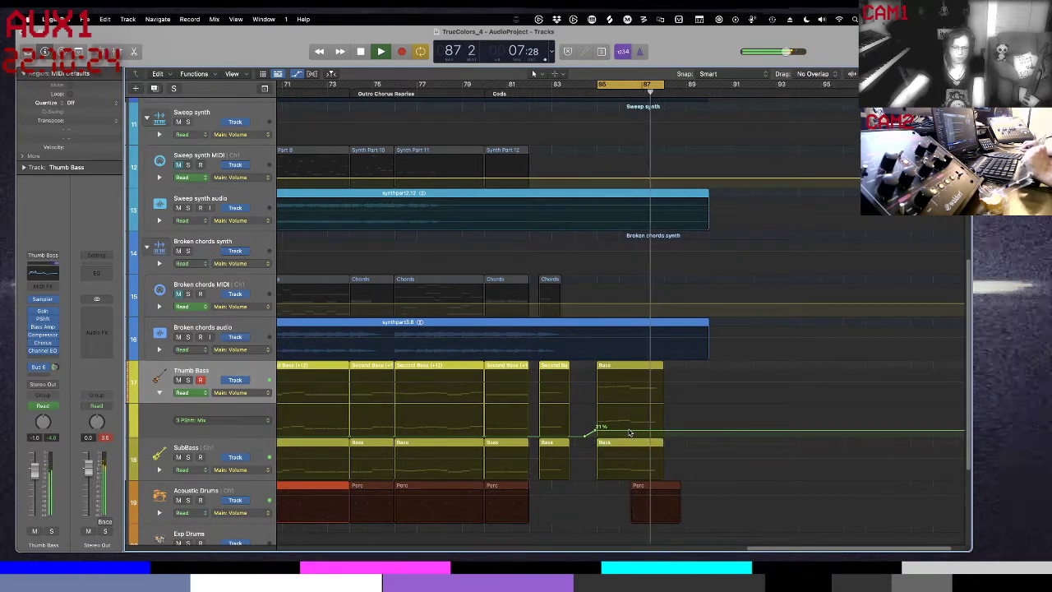
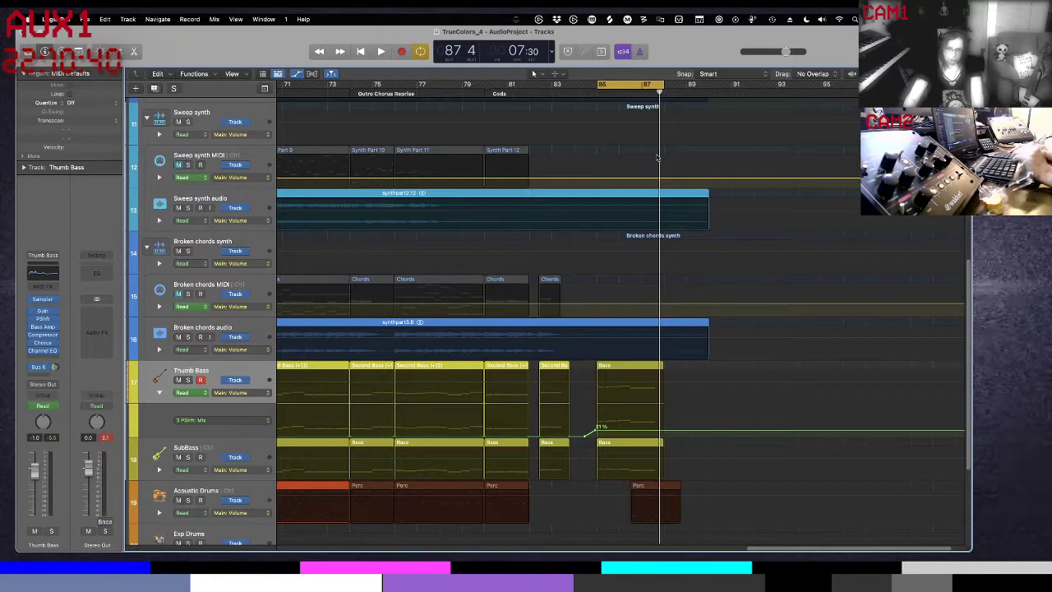
- Hide the automation with cycling off and select the short Second Bass region on Thumb Bass between bars 82 and 84
key("super+Up")
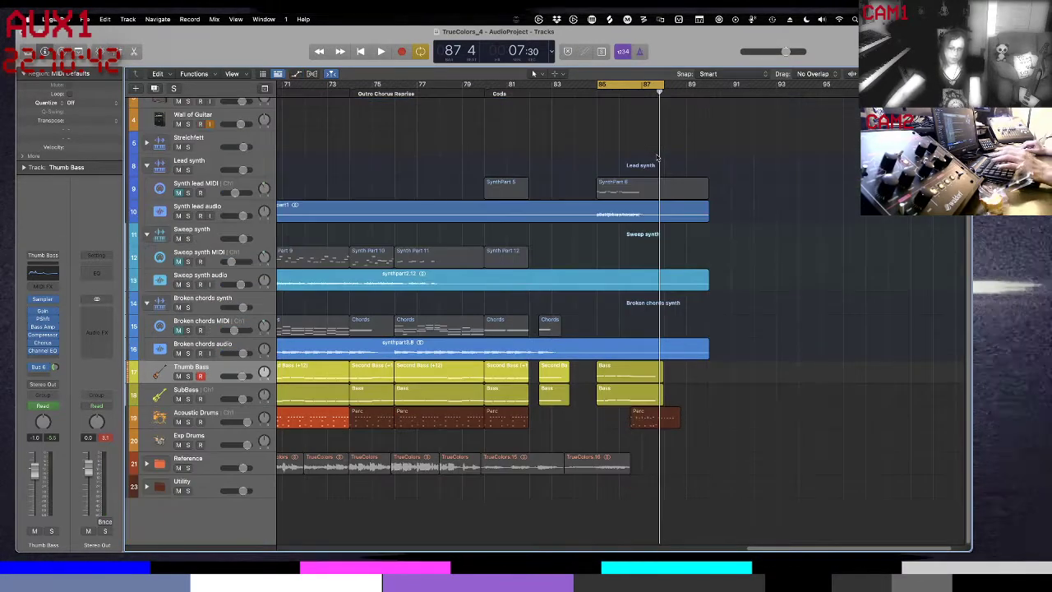
key("c")
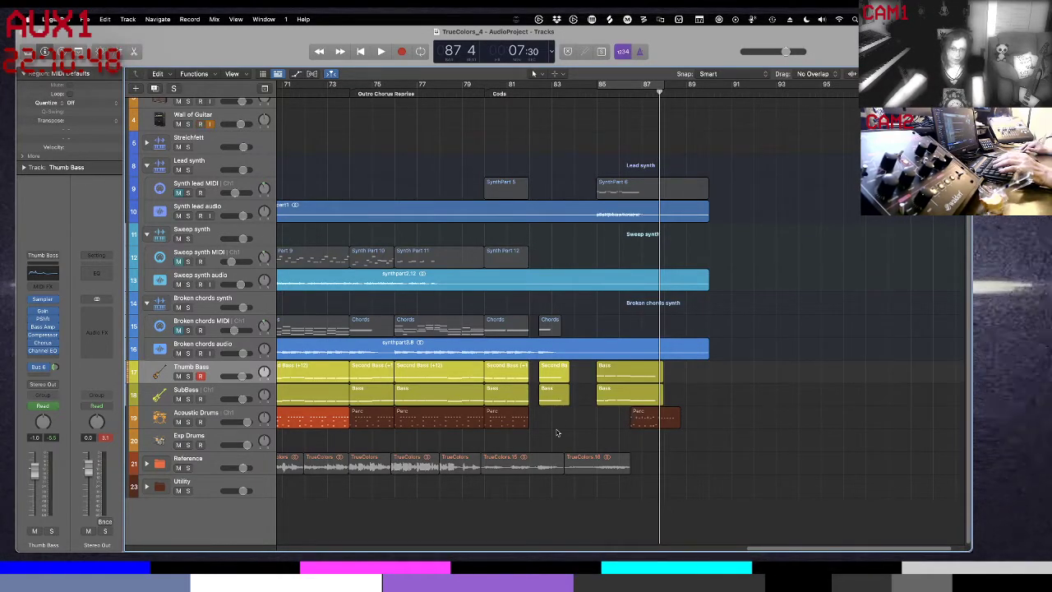
left_click(564, 372)
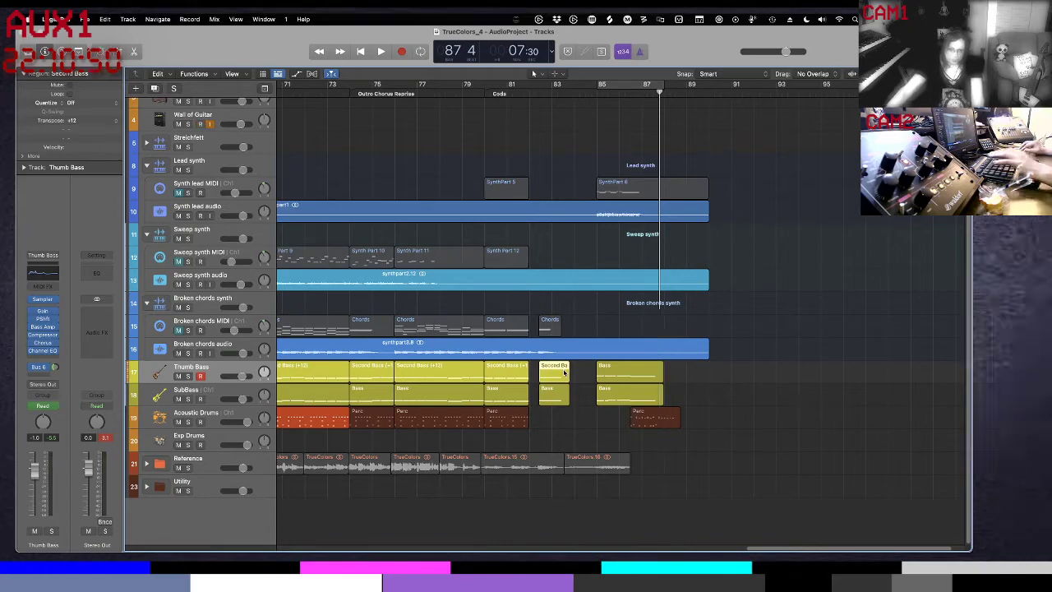
- Open the short Second Bass region in the Piano Roll and examine where its note starts and ends
double_click(563, 372)
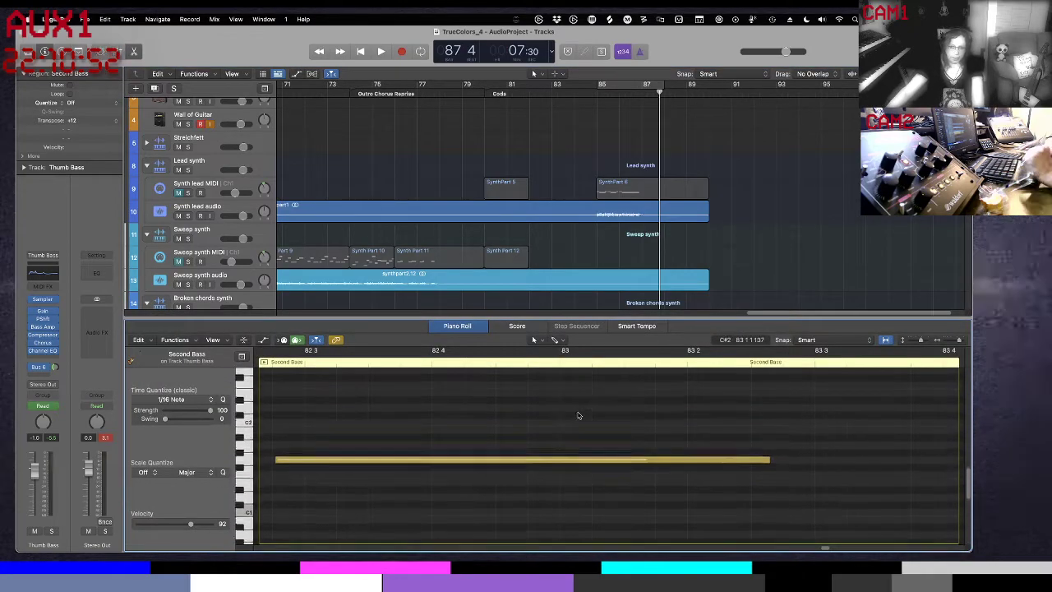
scroll(438, 419, "left", 3)
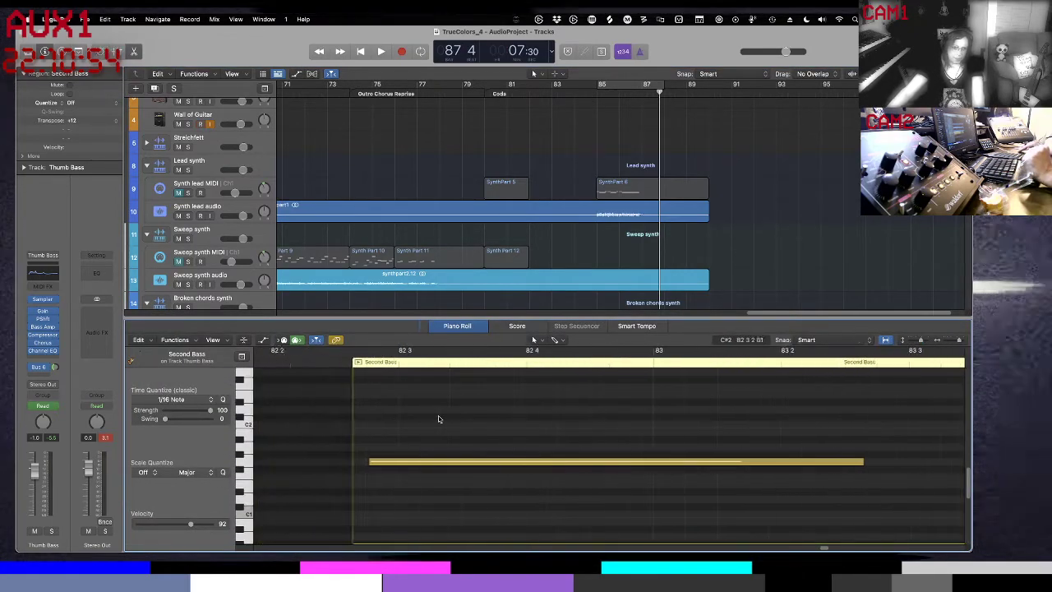
scroll(438, 415, "right", 5)
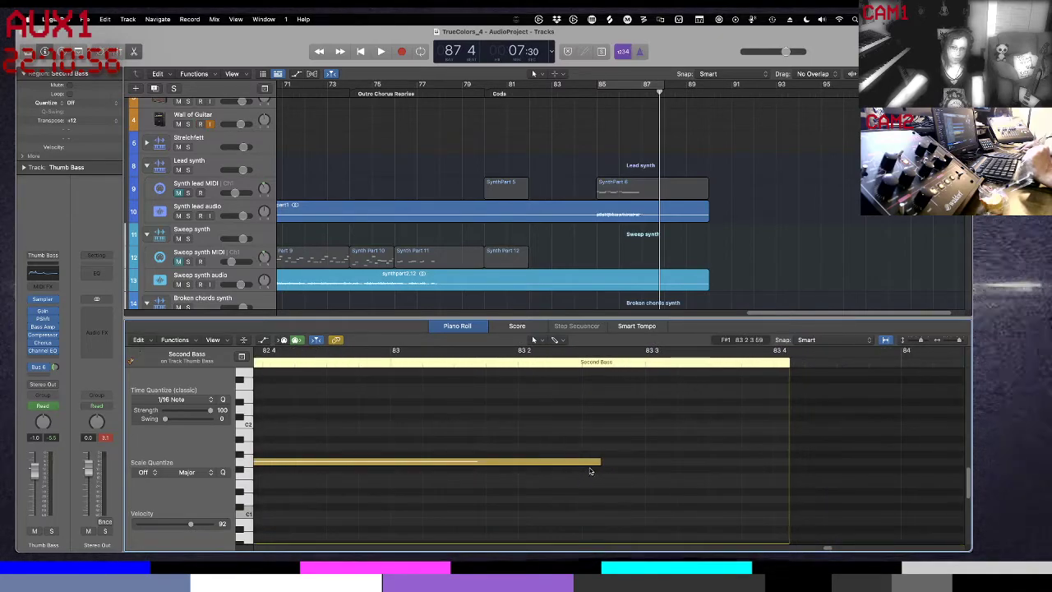
- Solo Thumb Bass, close the Piano Roll, set the cycle range to bars 82–84 and audition the short Second Bass region
left_click(603, 83)
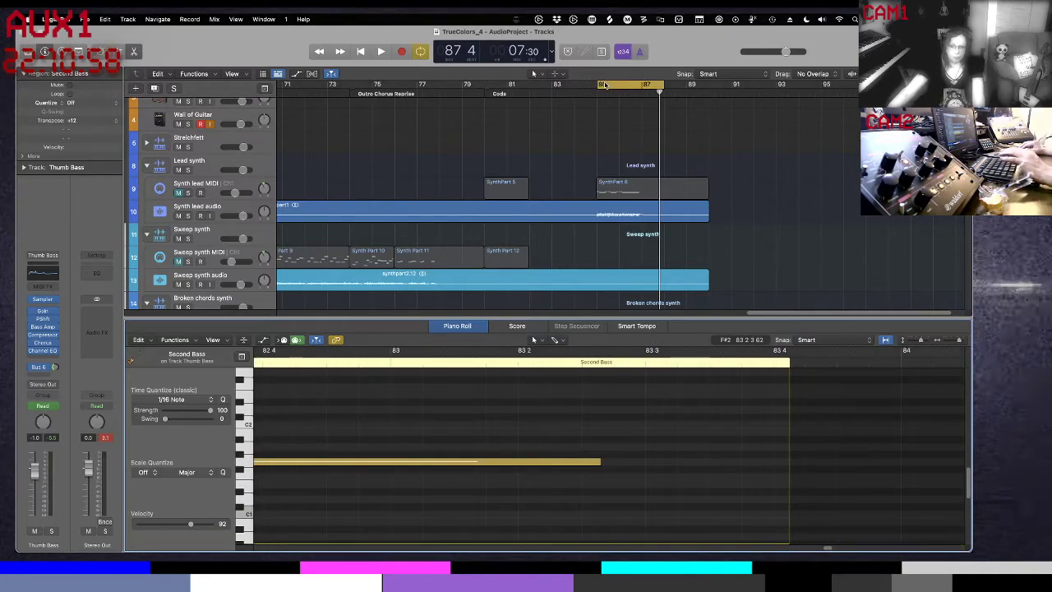
key("s")
key("space")
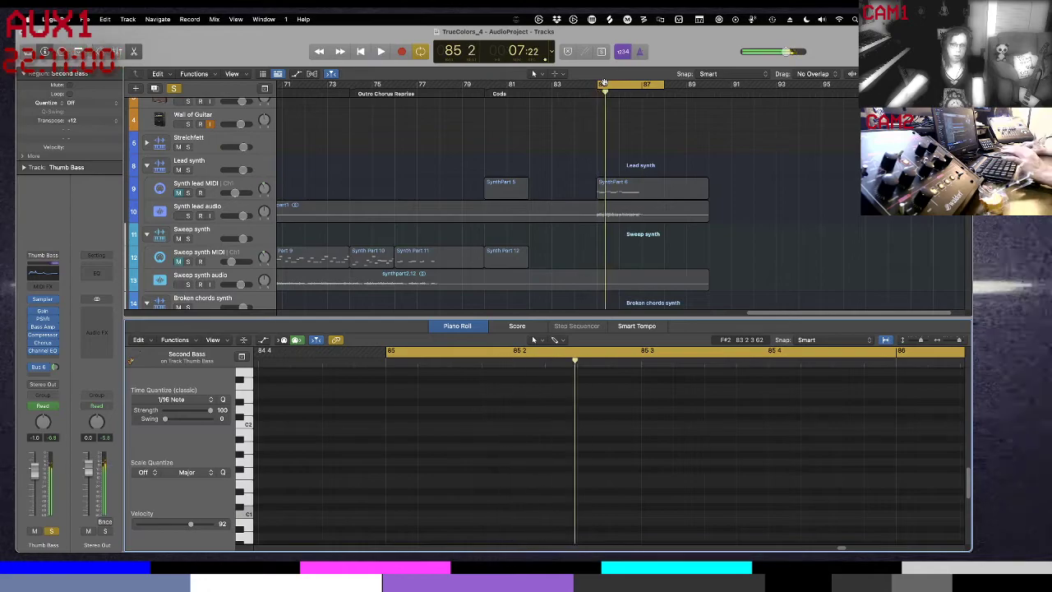
key("p")
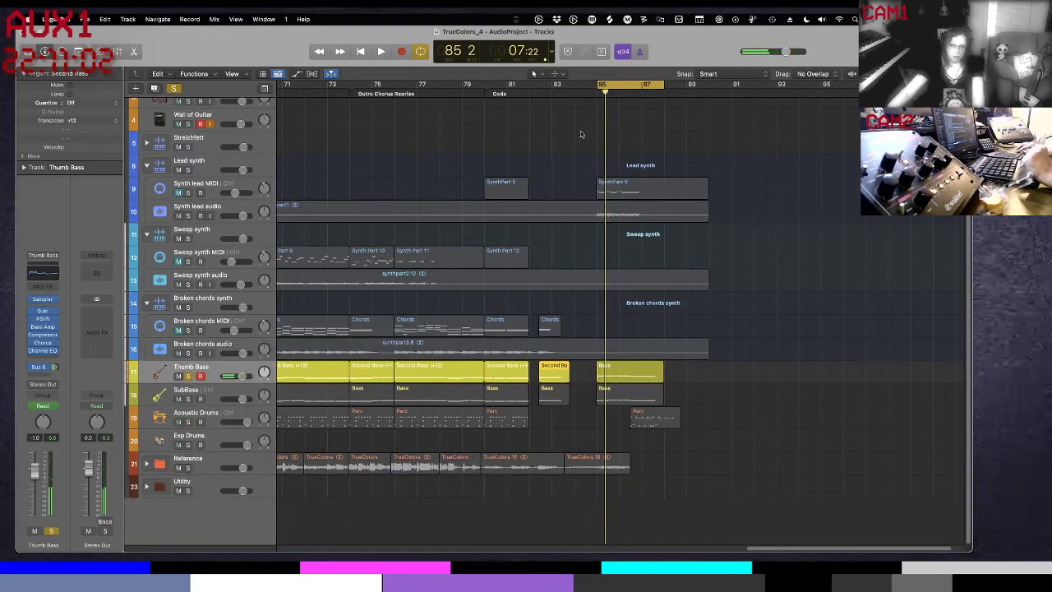
left_click_drag(602, 86, 572, 80)
key("space")
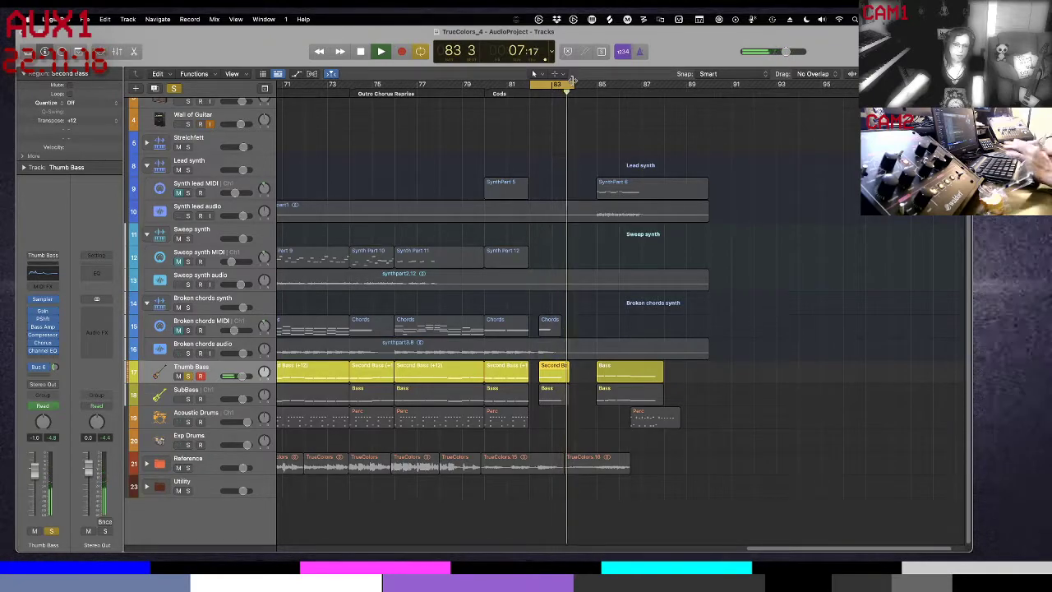
key("space")
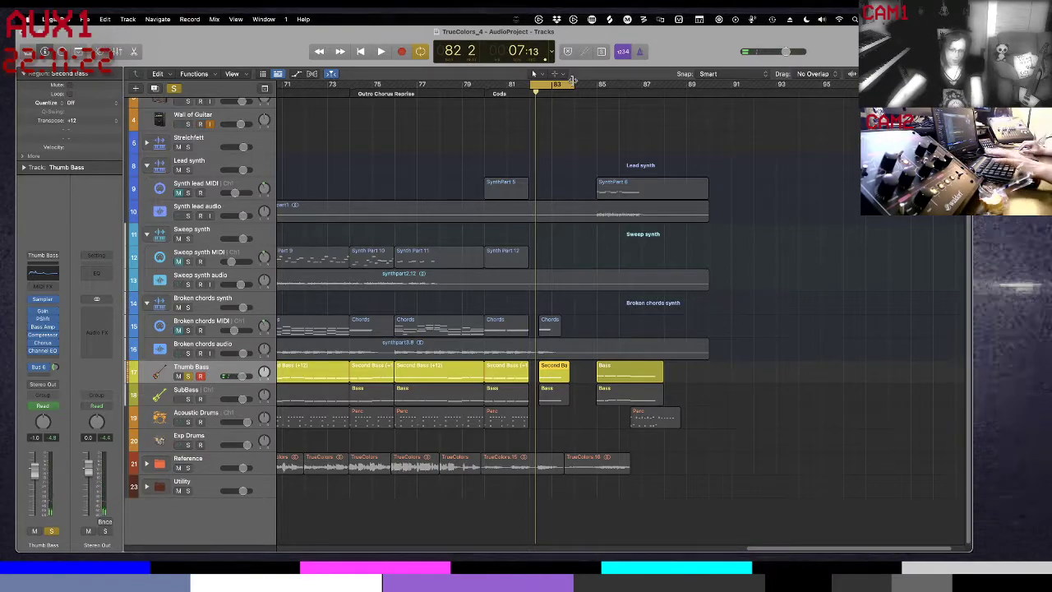
- Lengthen the note in the short Second Bass region to end at bar 83 beat 4, and audition it
key("e")
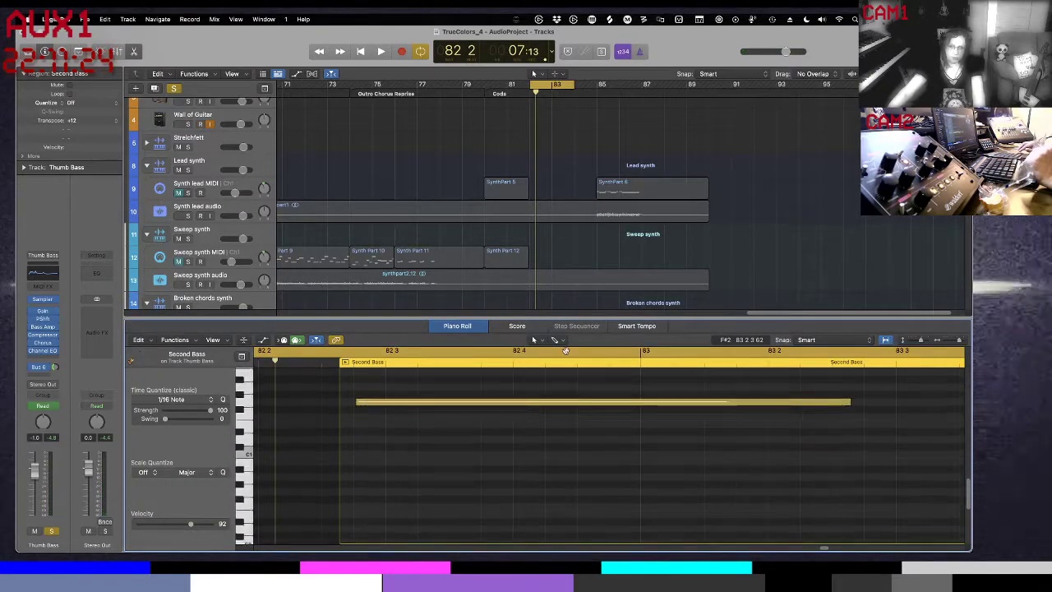
scroll(617, 470, "right", 1)
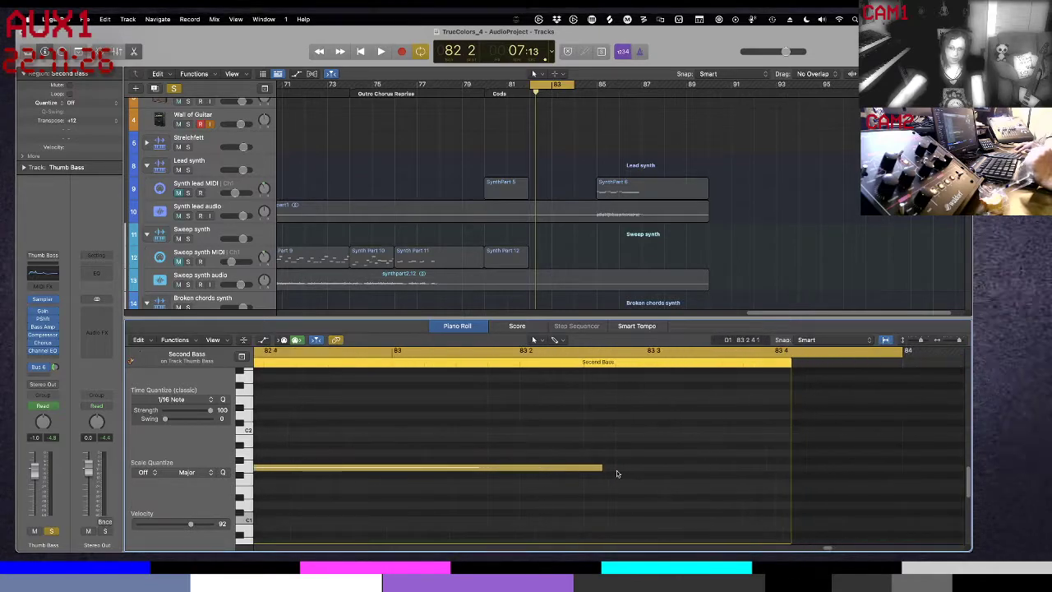
scroll(544, 474, "left", 3)
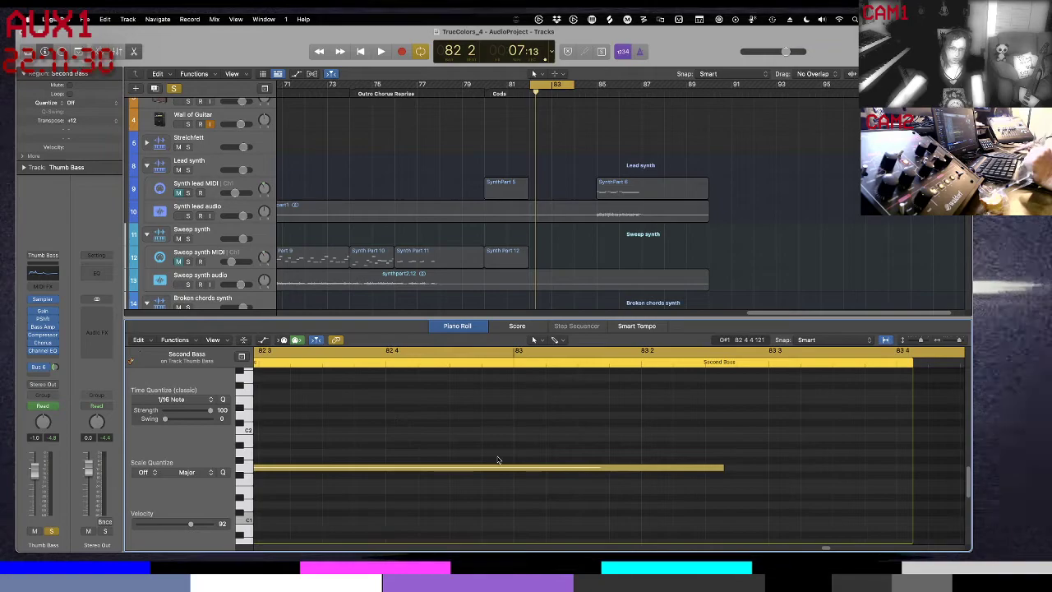
scroll(497, 460, "left", 5)
scroll(770, 410, "right", 4)
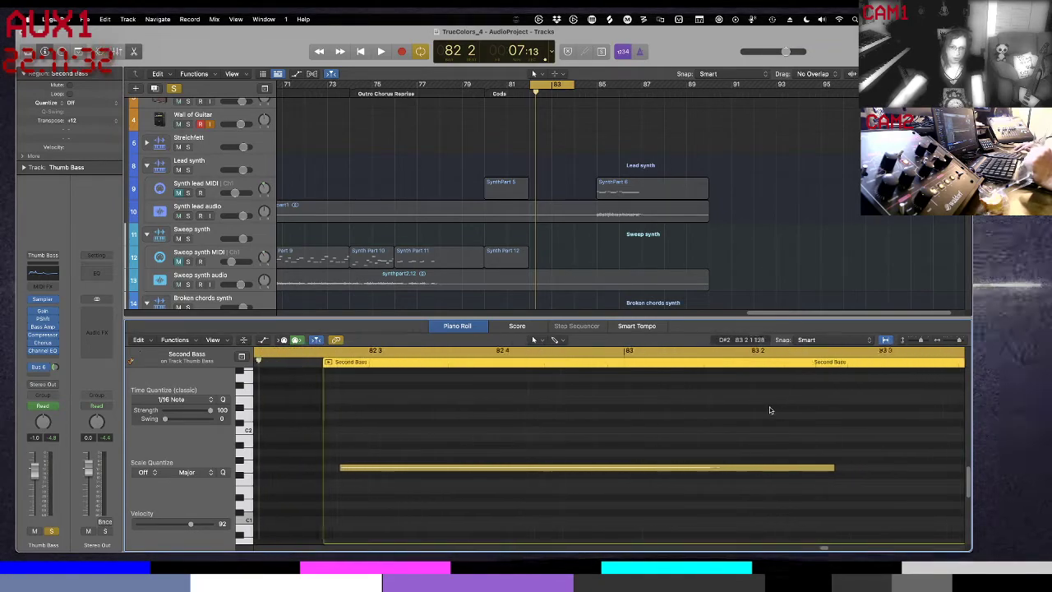
scroll(770, 410, "left", 5)
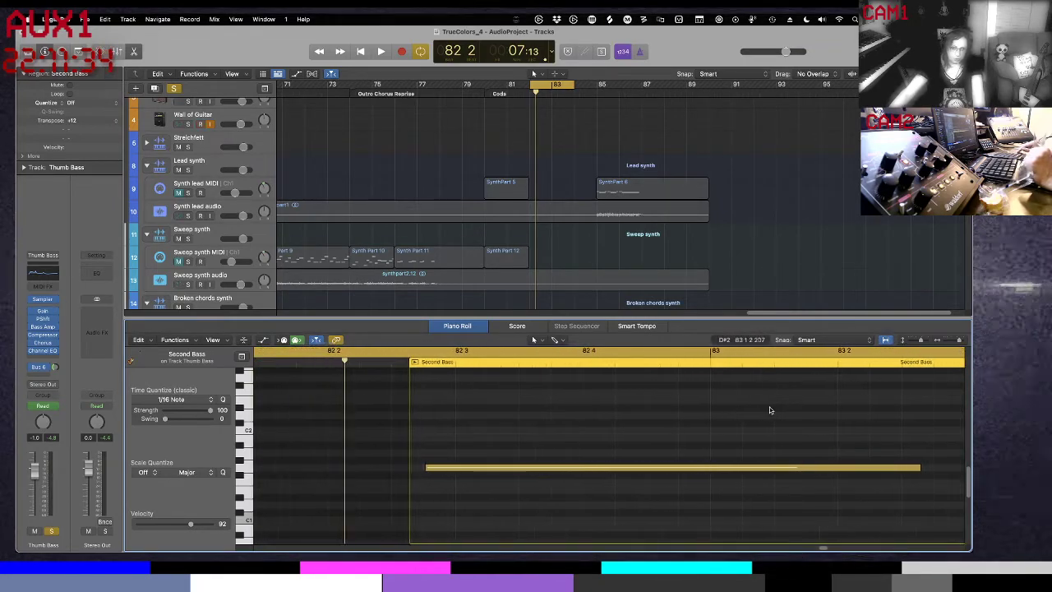
scroll(770, 410, "right", 2)
scroll(770, 410, "right", 5)
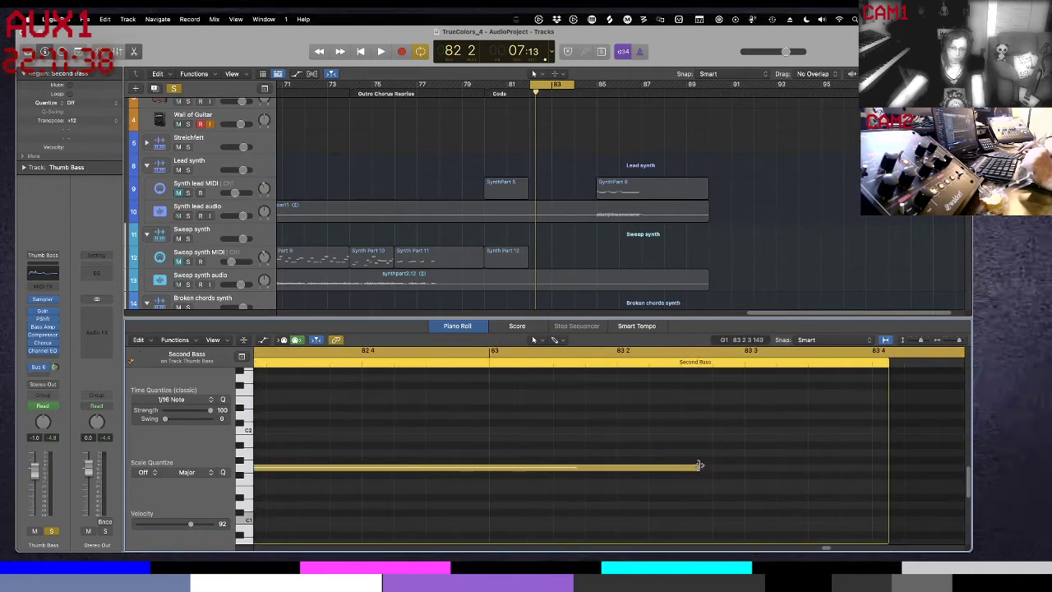
left_click_drag(698, 466, 871, 457)
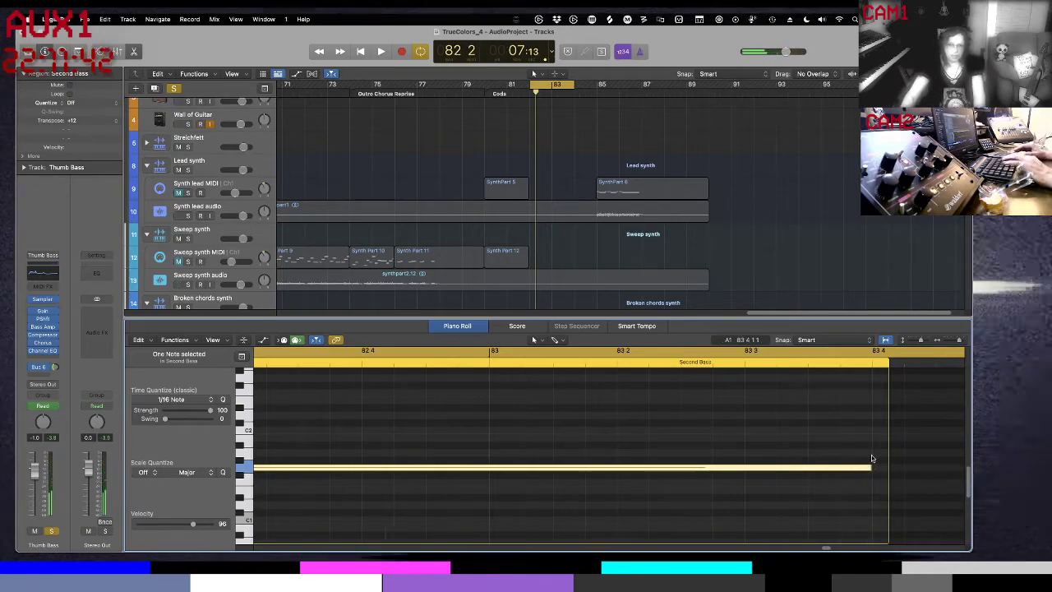
key("space")
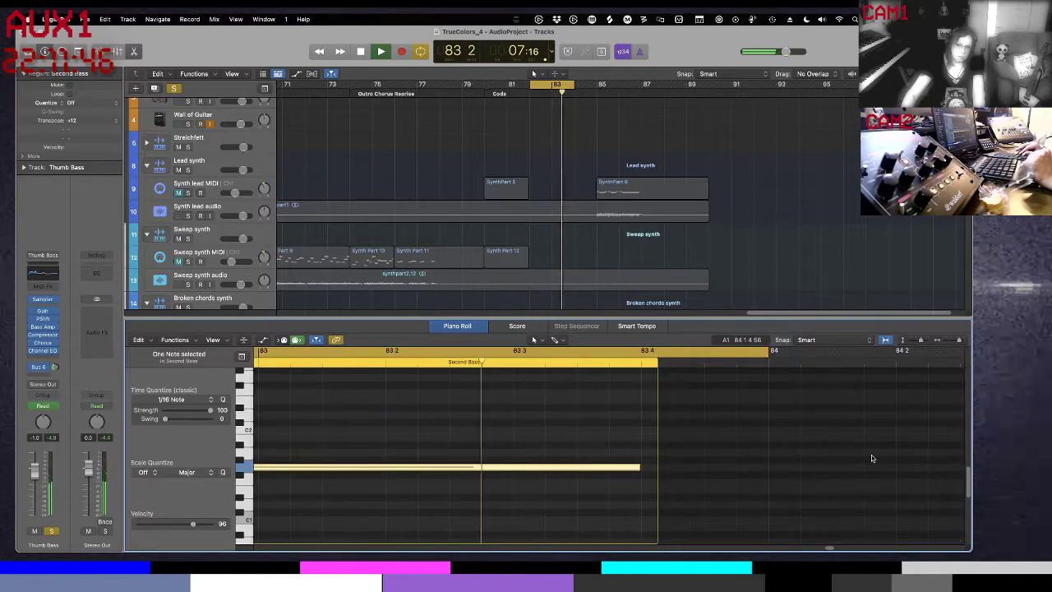
key("space")
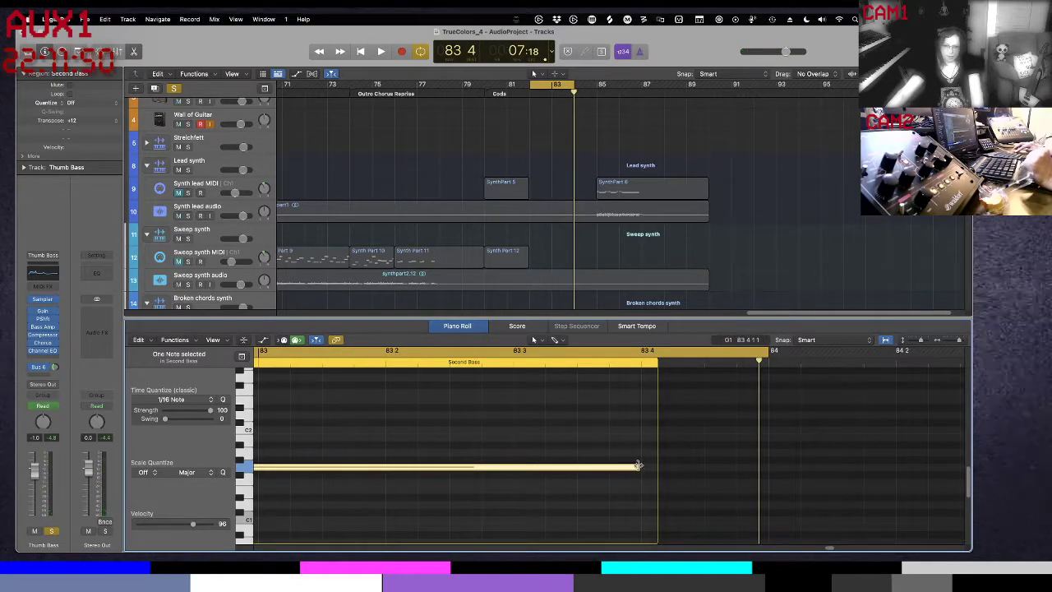
- Extend the Second Bass note's end to the start of bar 84 and listen to the cycled section
left_click_drag(638, 469, 765, 466)
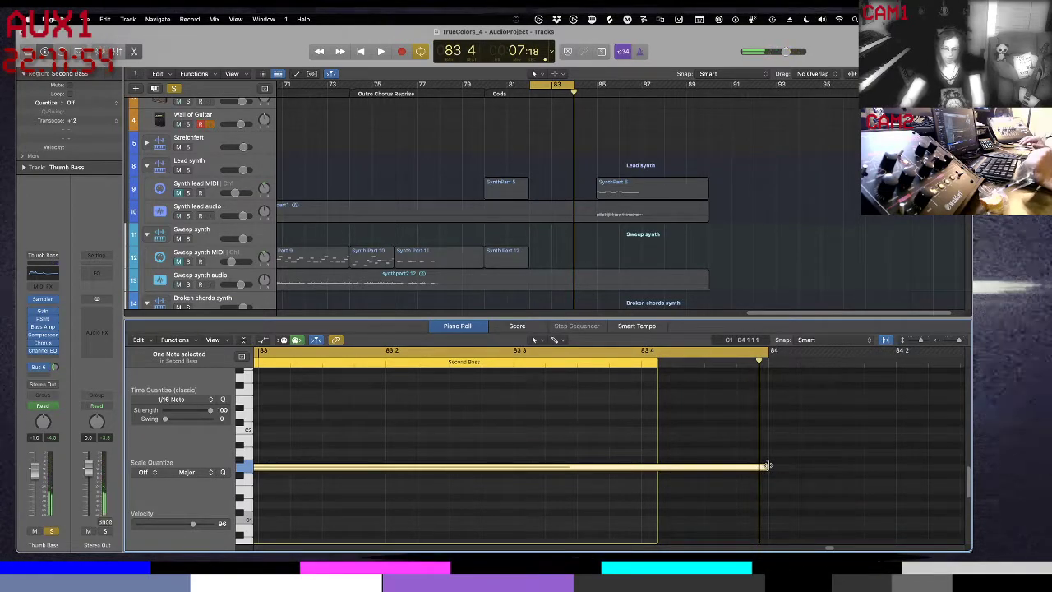
key("space")
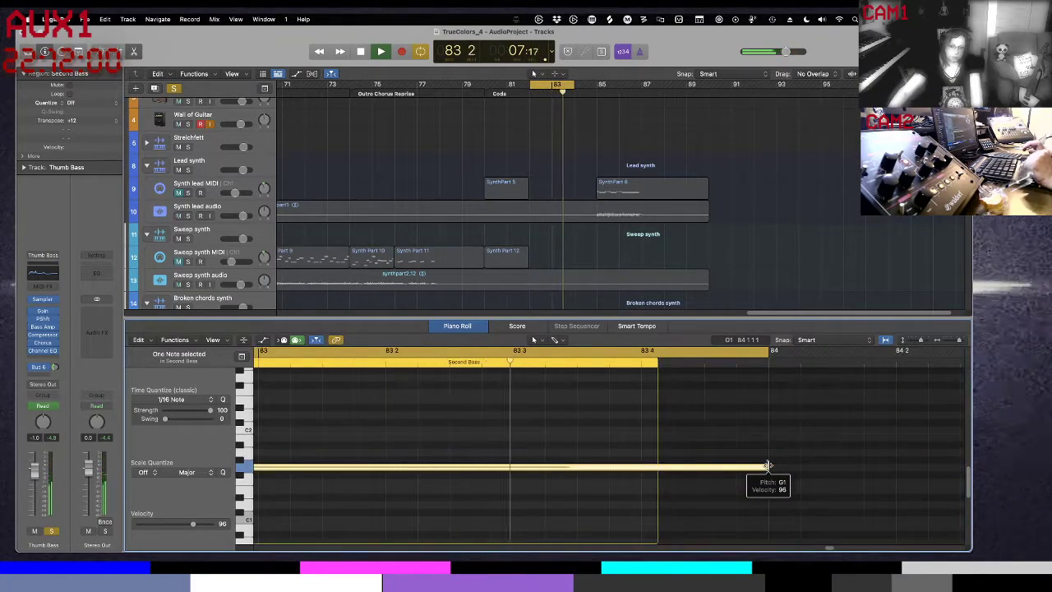
key("space")
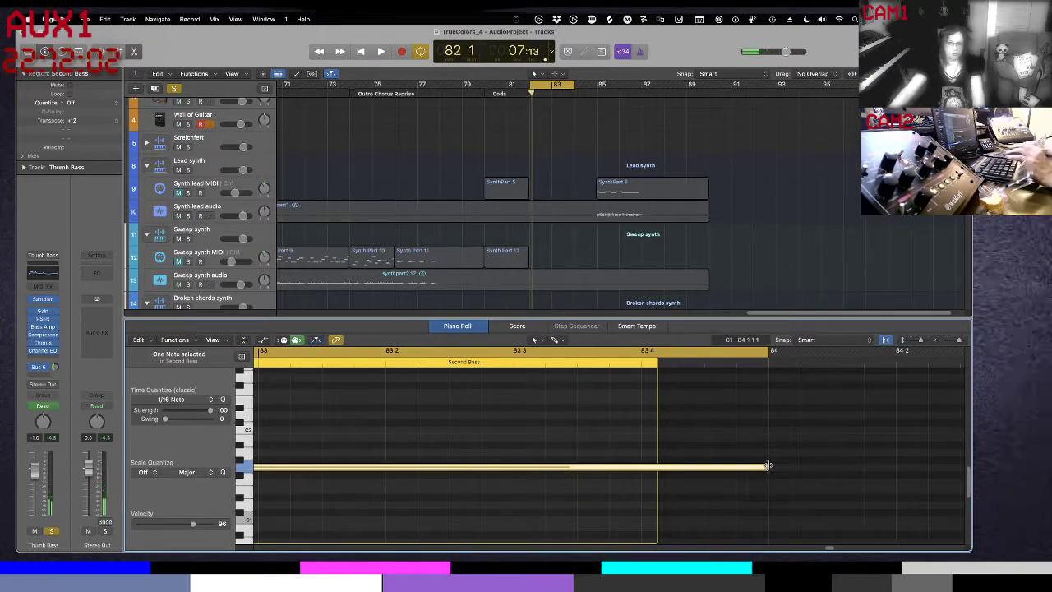
- Select the short Bass region on SubBass, solo that track too, and lengthen the region's note to the start of bar 84
scroll(568, 285, "down", 8)
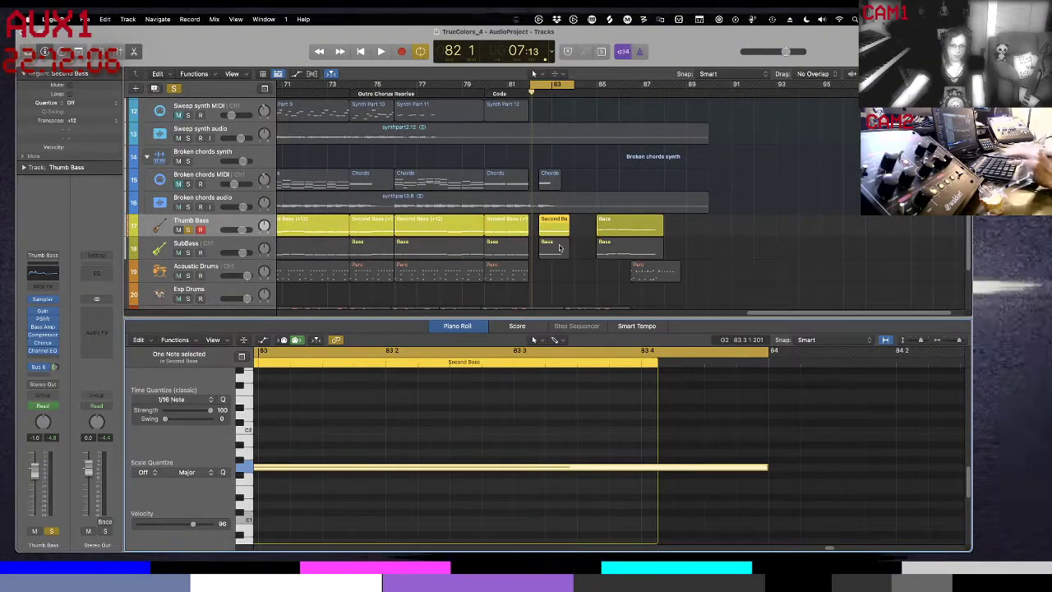
left_click(559, 248)
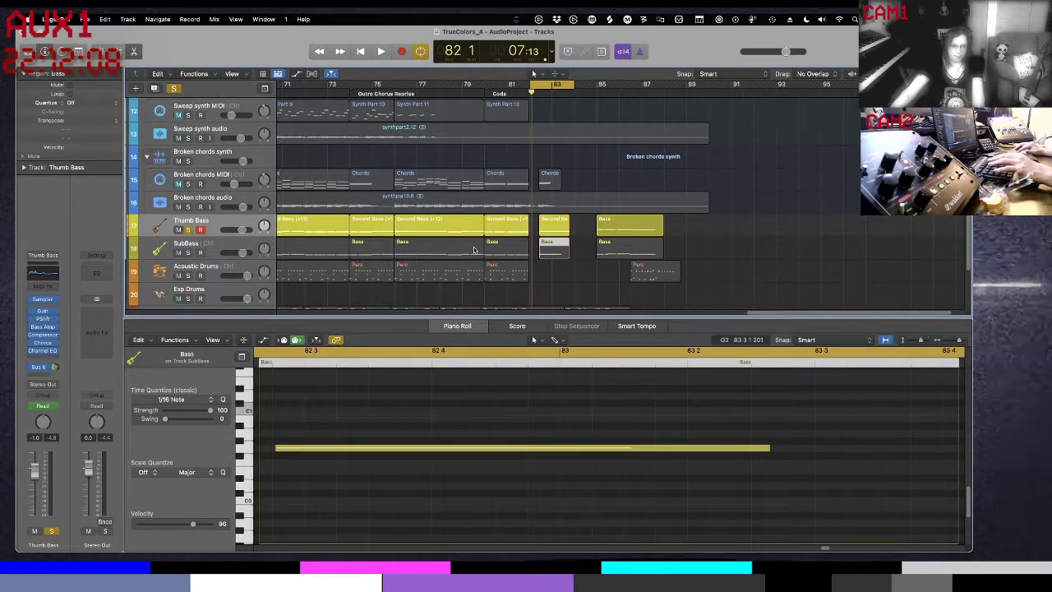
key("Down")
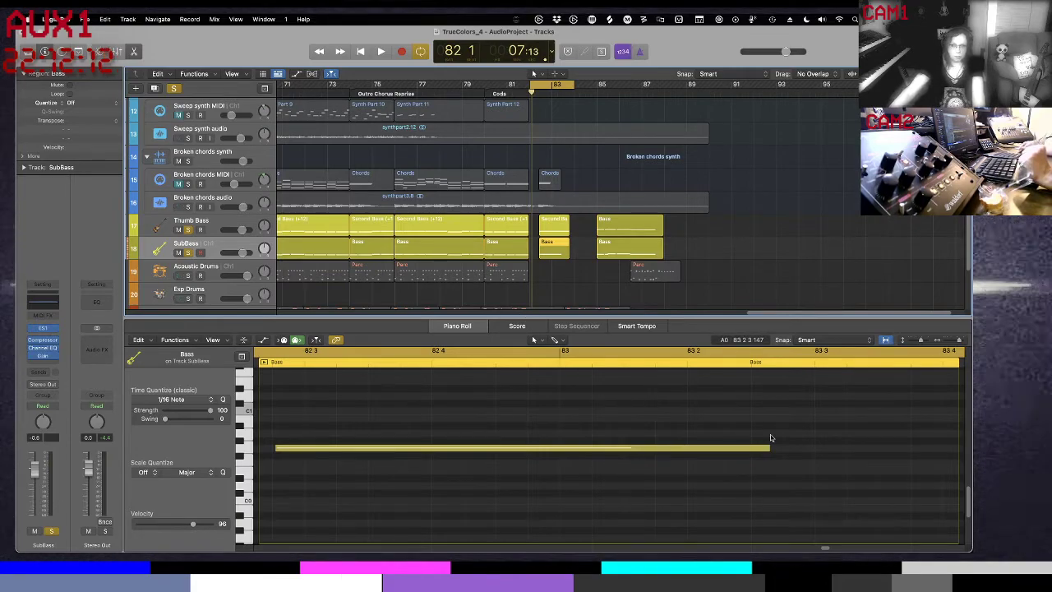
left_click_drag(766, 448, 394, 457)
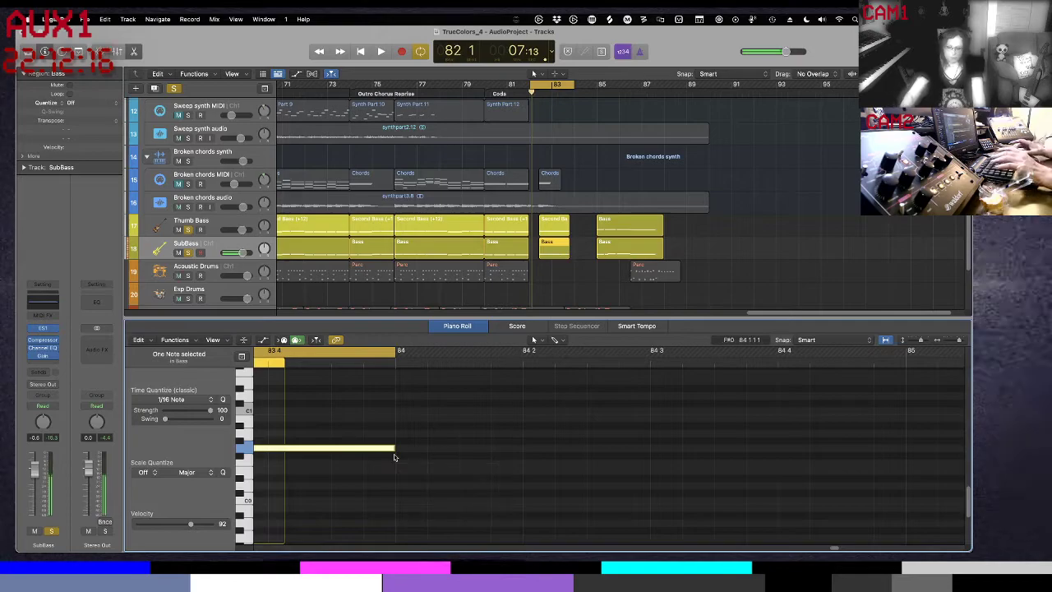
- Audition the soloed Thumb Bass and SubBass together from bar 82 with cycling on
key("c")
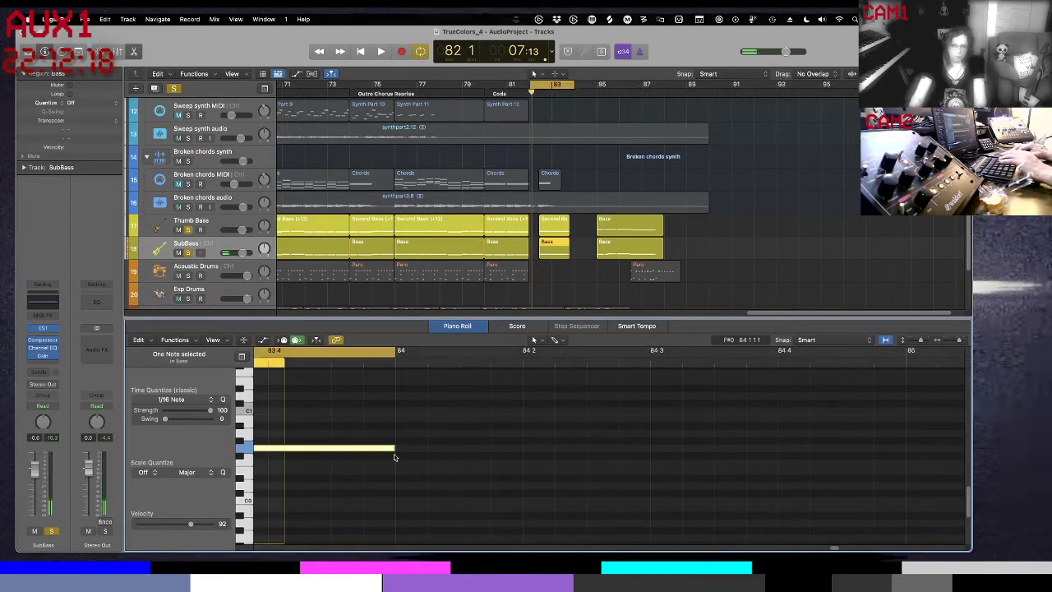
key("c")
key("space")
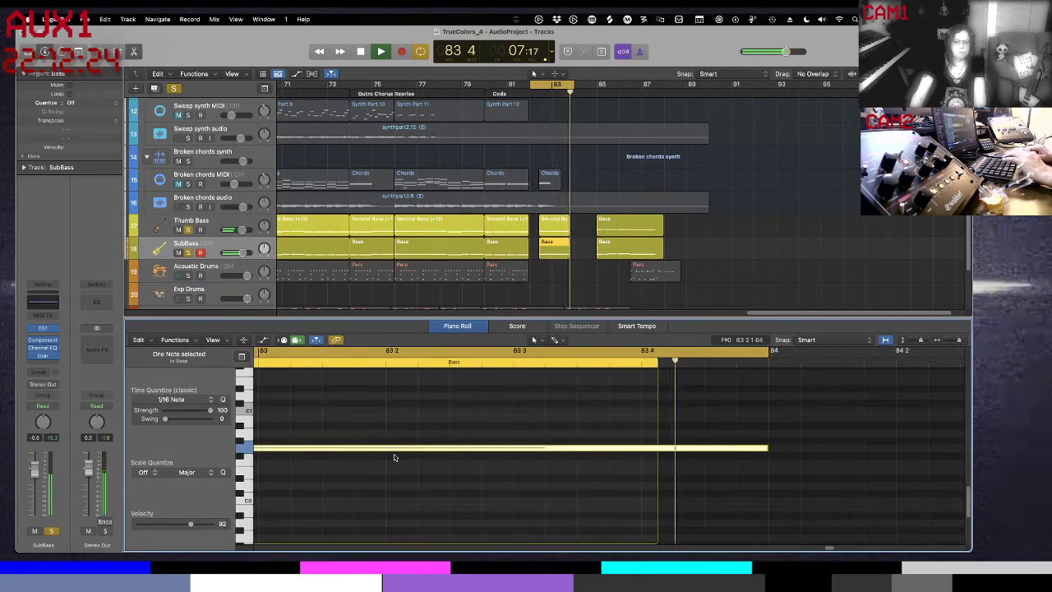
key("space")
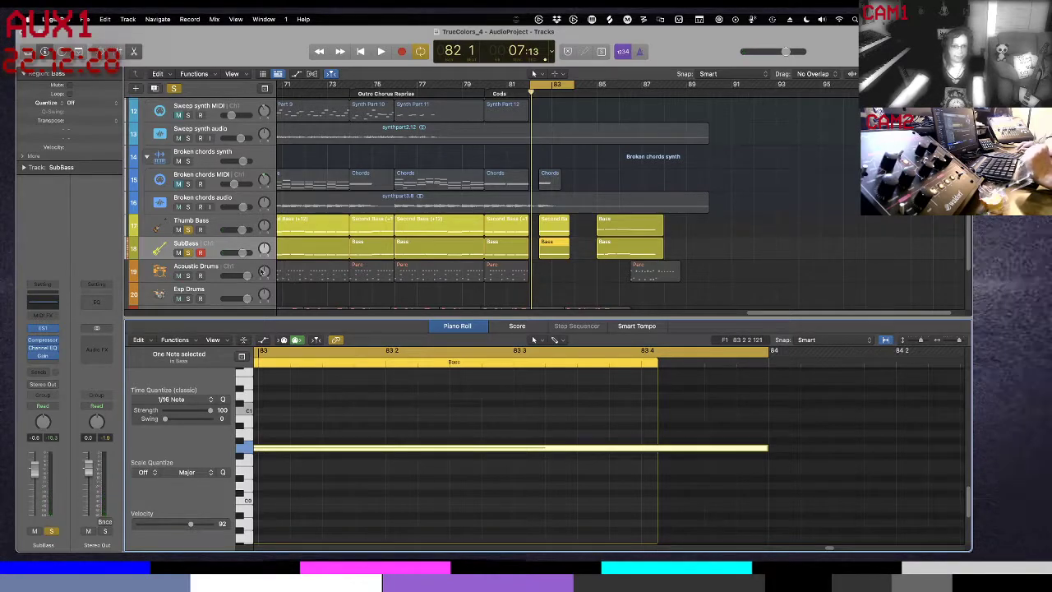
- Close the Piano Roll and add a send to Bus 6 (Aux 5) on SubBass
left_click(212, 251)
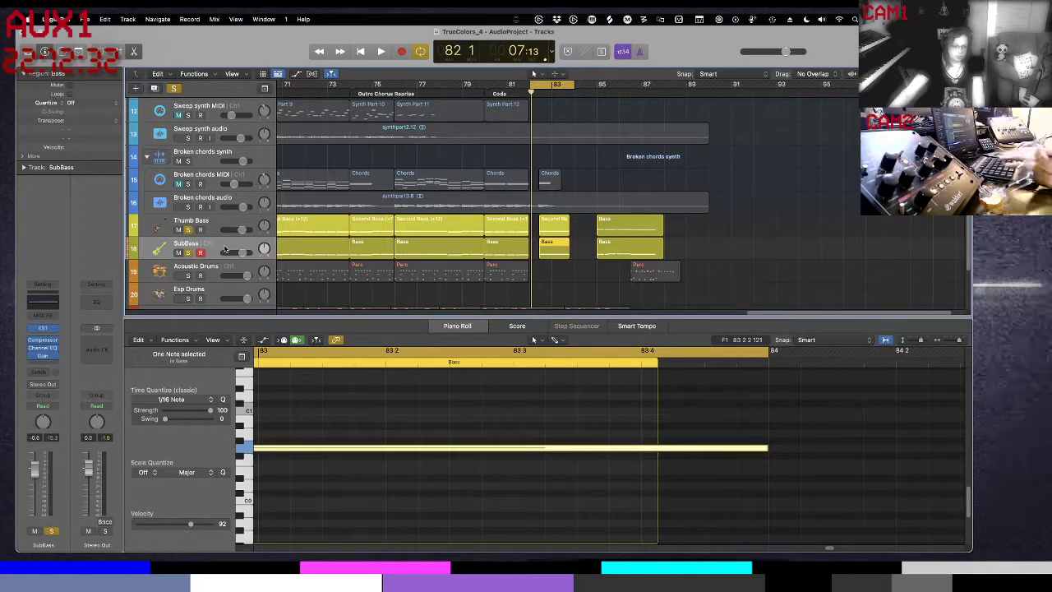
key("e")
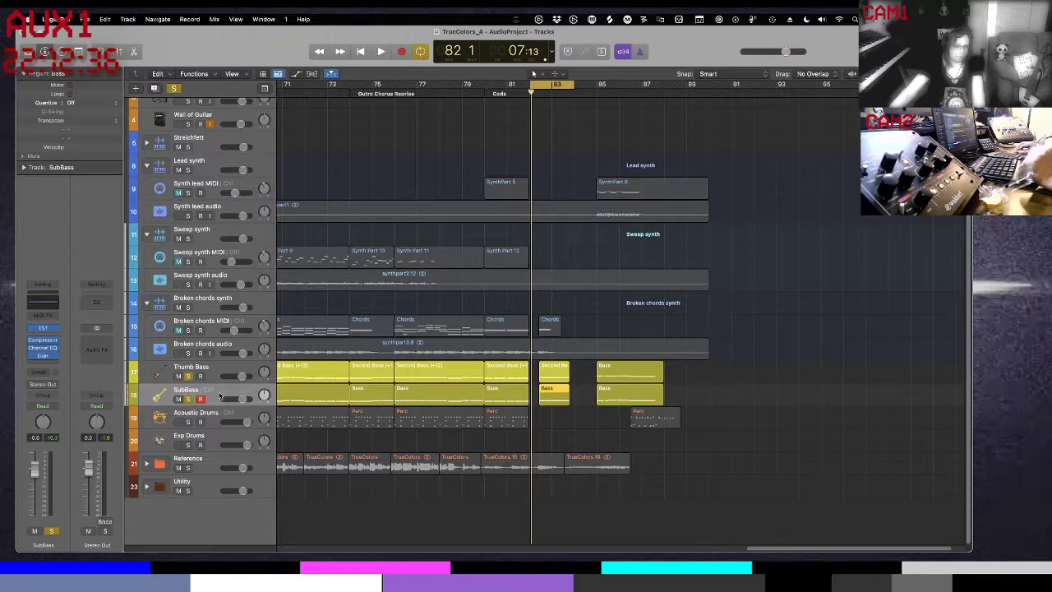
left_click(45, 375)
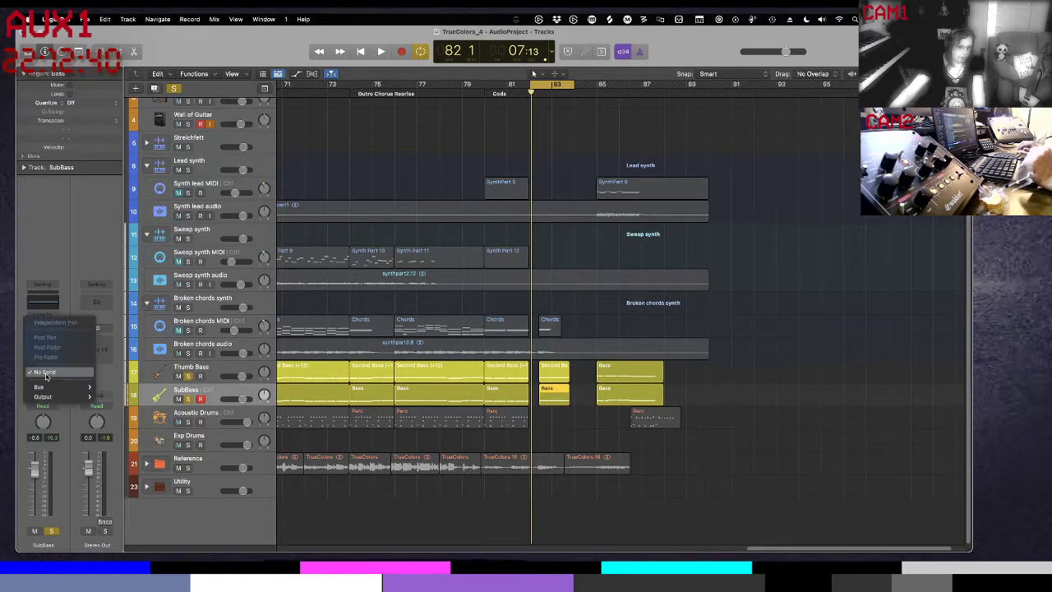
mouse_move(74, 386)
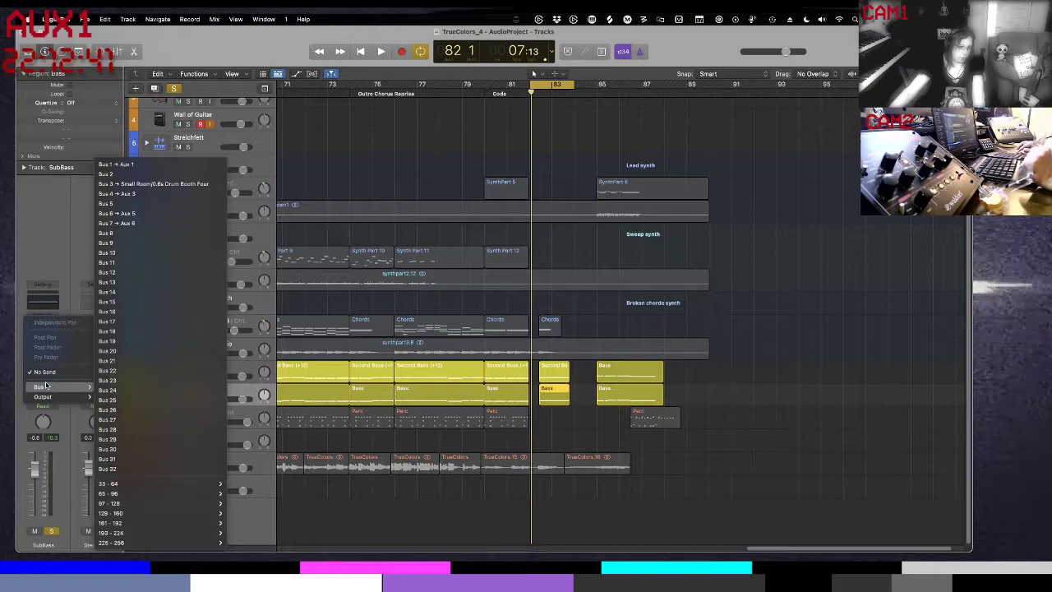
left_click(165, 216)
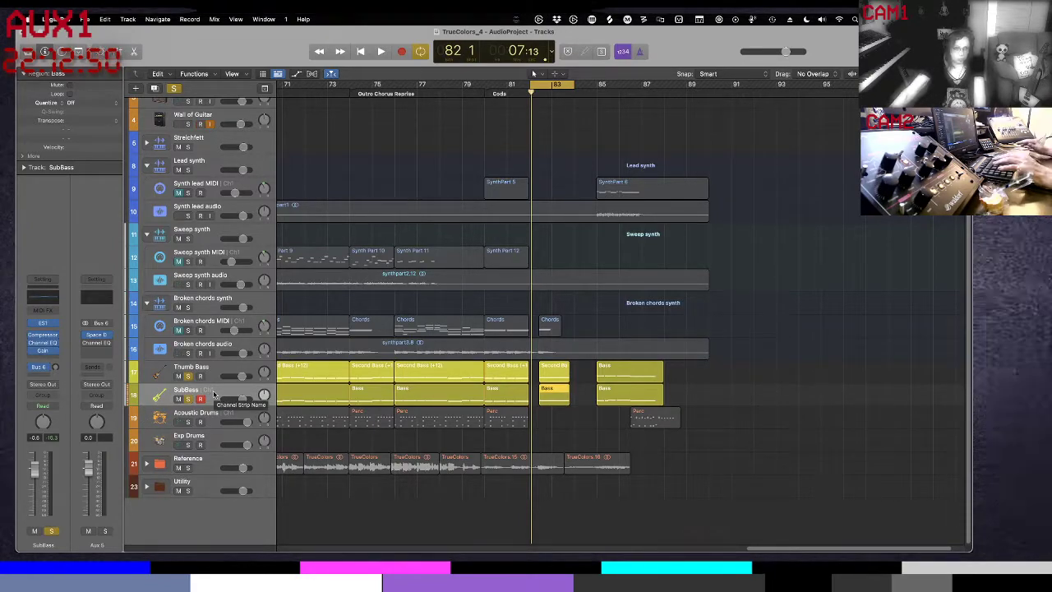
- Unsolo Thumb Bass during playback and audition SubBass on its own over bars 82 to 84
key("space")
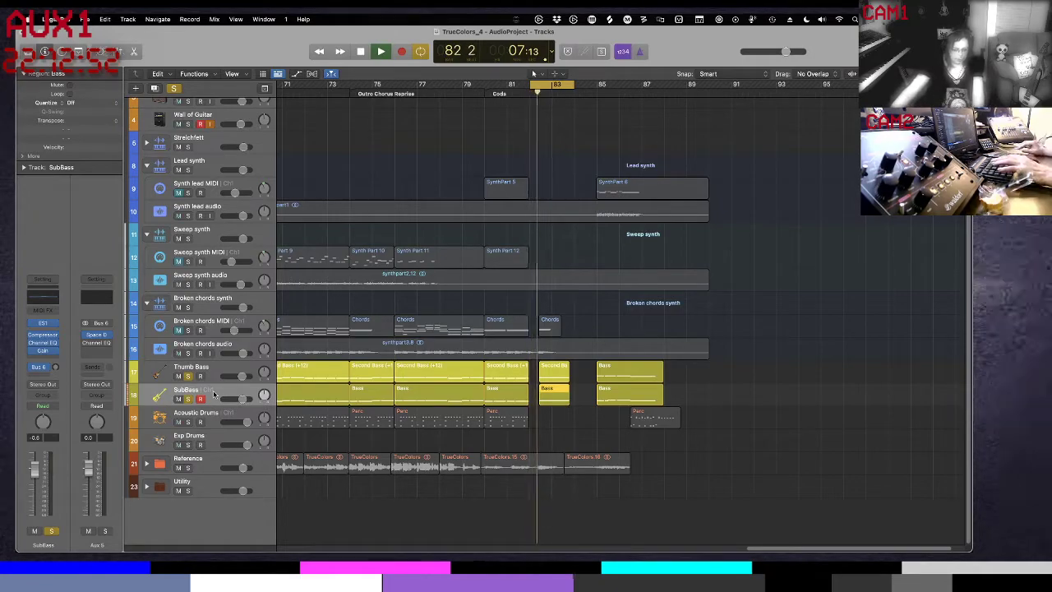
left_click(214, 394)
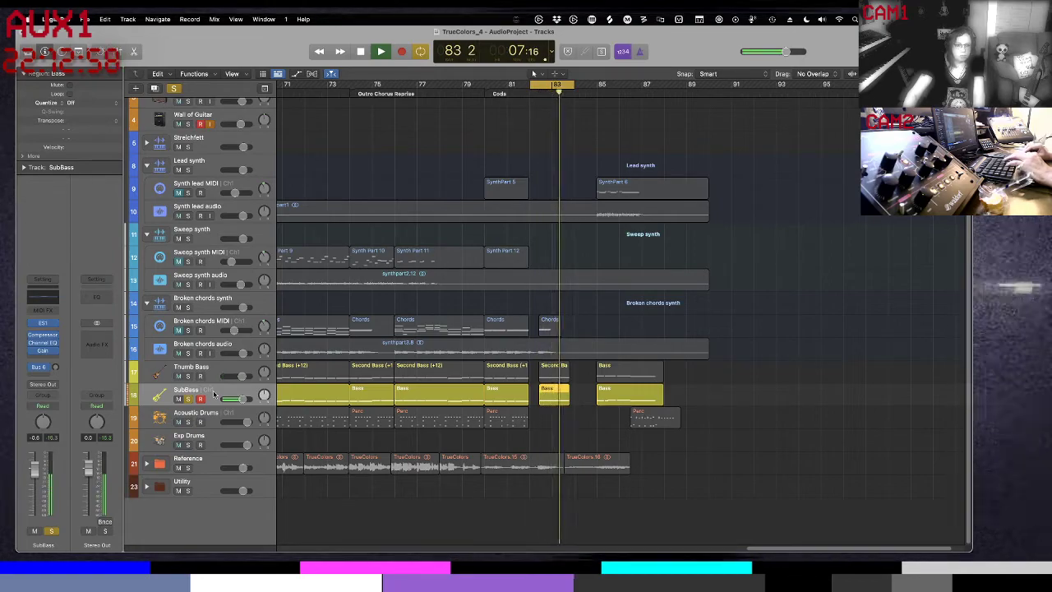
key("space")
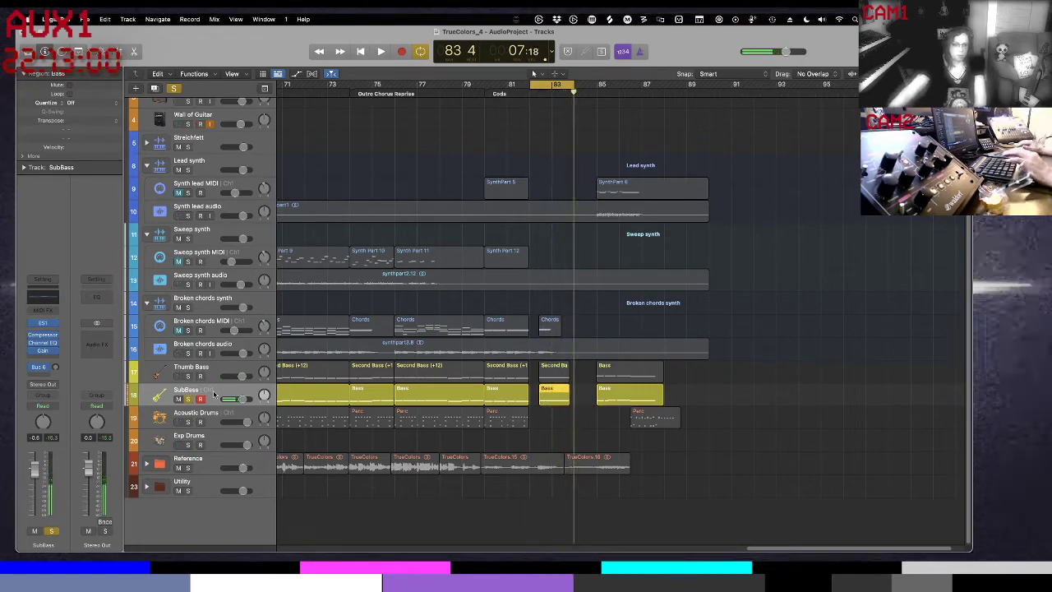
- Unsolo SubBass, select Thumb Bass, and audition the ending in the full mix
left_click(192, 400)
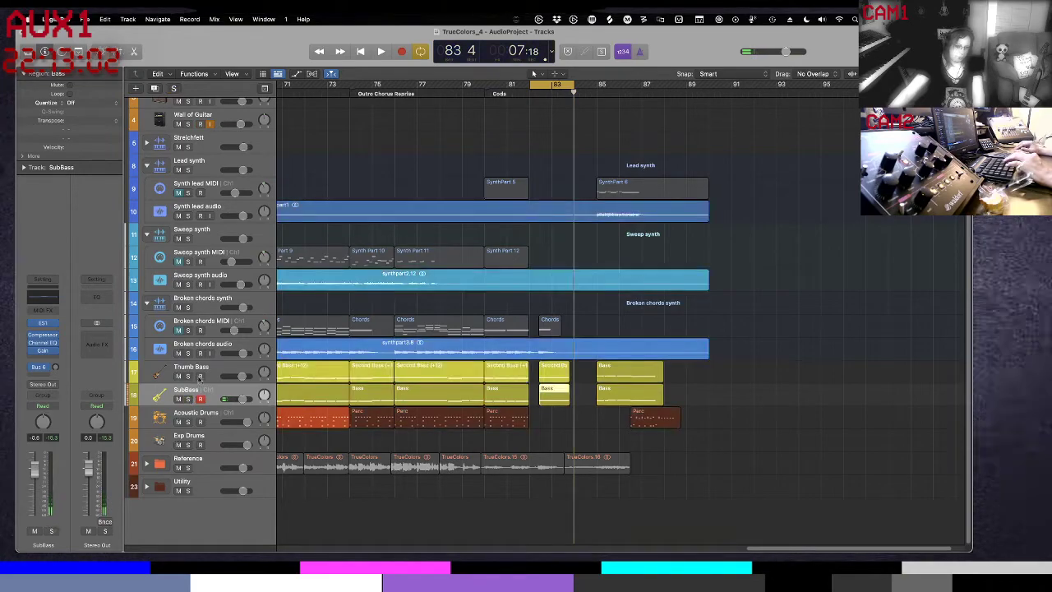
left_click(227, 369)
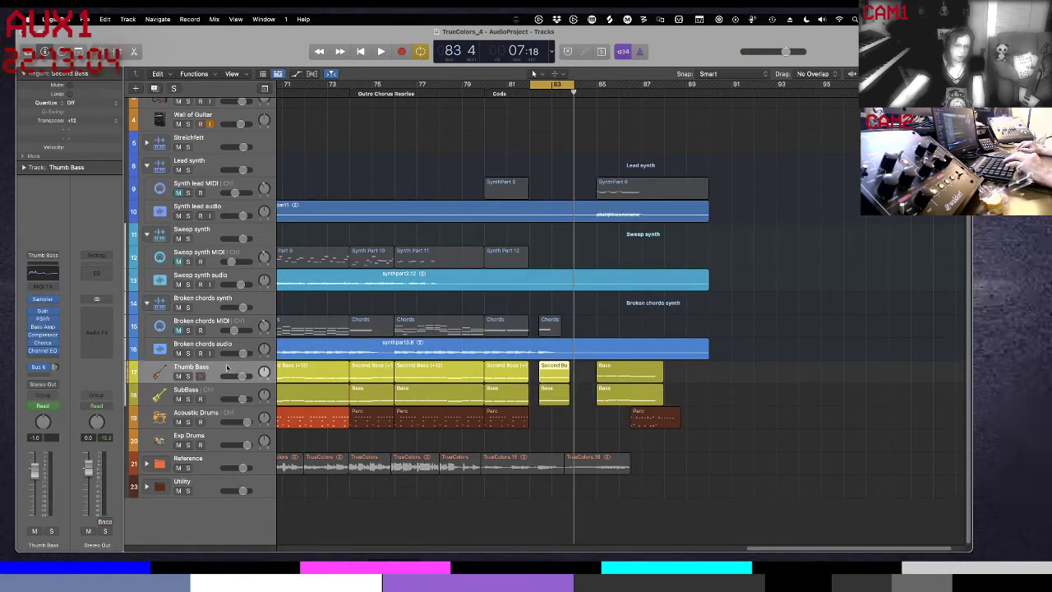
key("space")
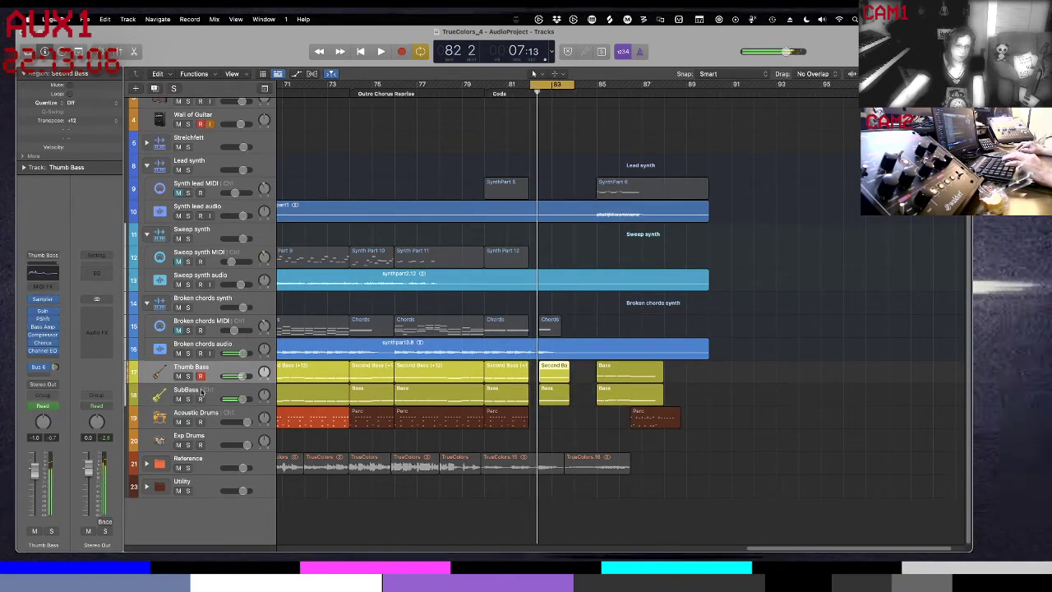
- Bypass the Bus 6 send on SubBass, reselect Thumb Bass, and audition the ending over bars 82 to 84
left_click(212, 393)
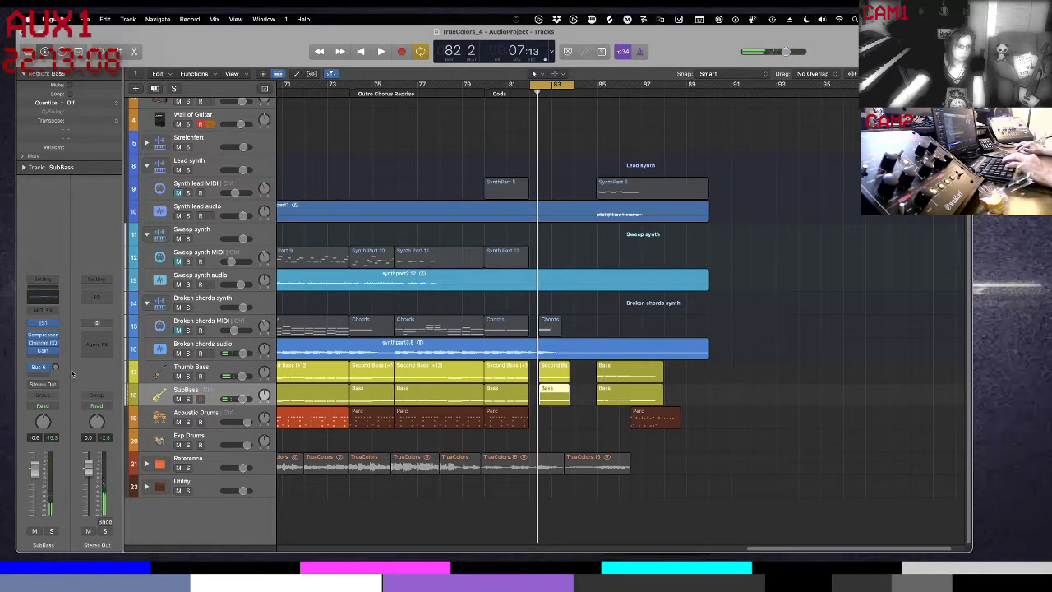
left_click(41, 368)
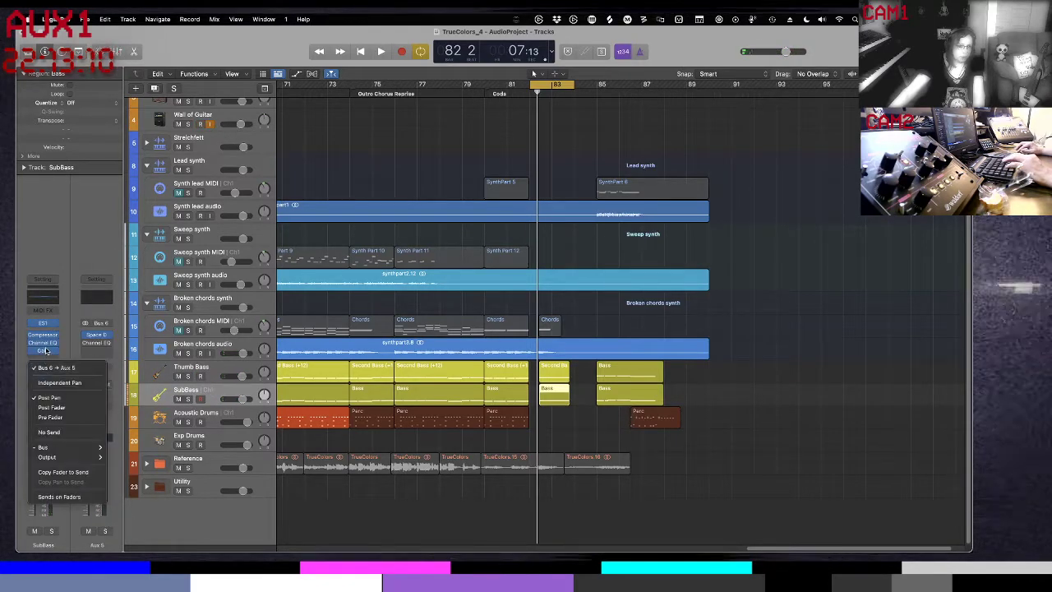
left_click(38, 365)
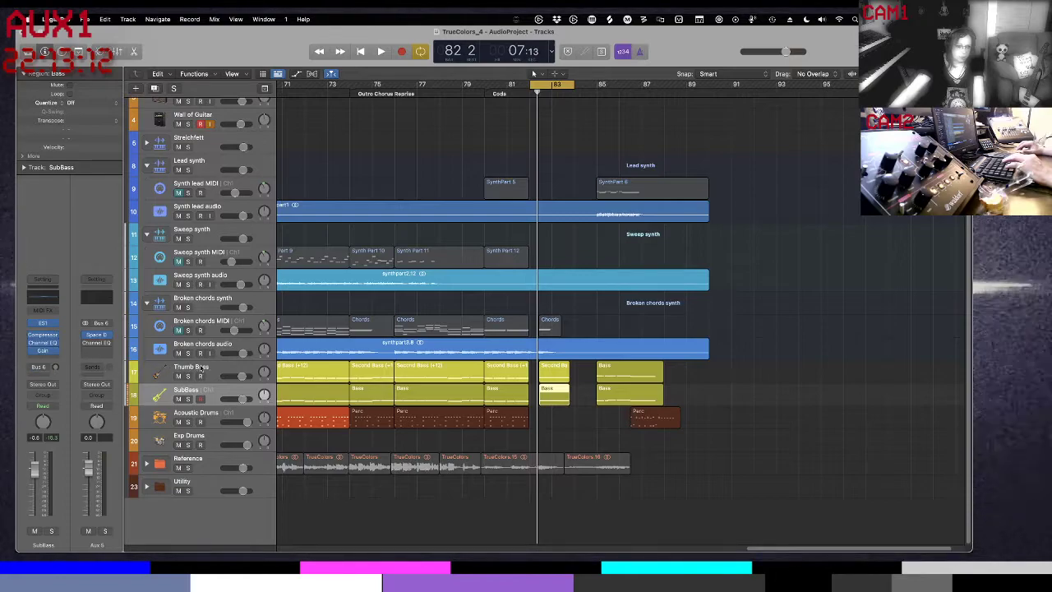
left_click(204, 370)
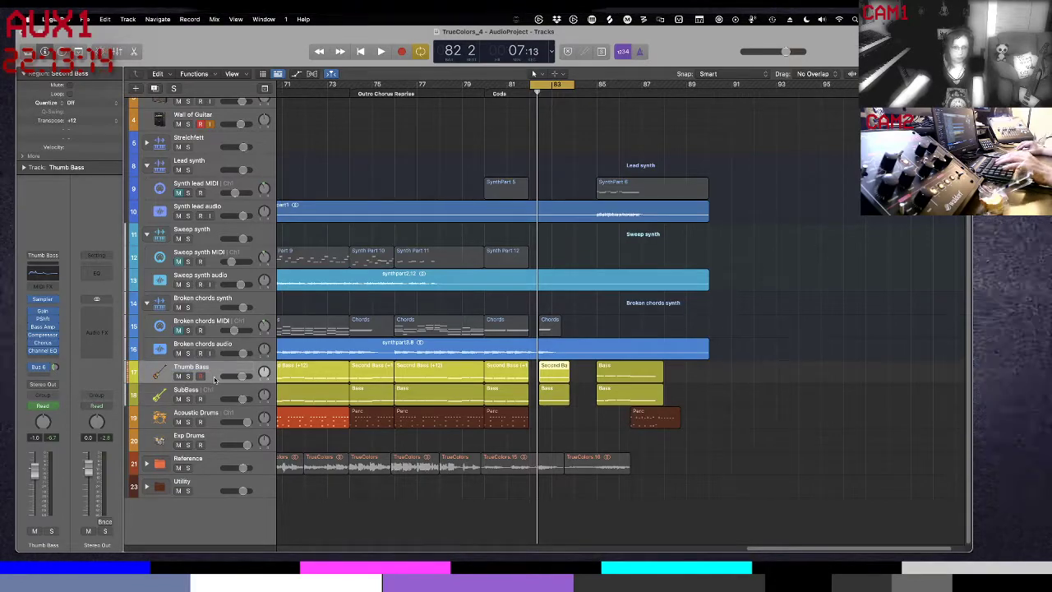
key("space")
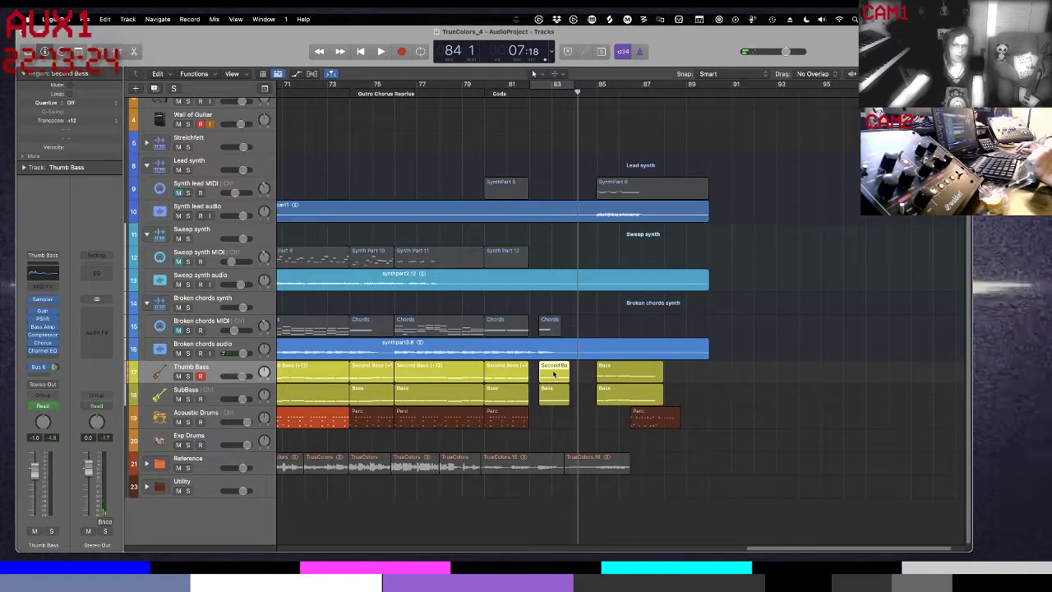
- Show track automation and add a second automation lane under Thumb Bass for Send 1 to Aux 5, using the Absolute option
left_click(243, 372)
key("a")
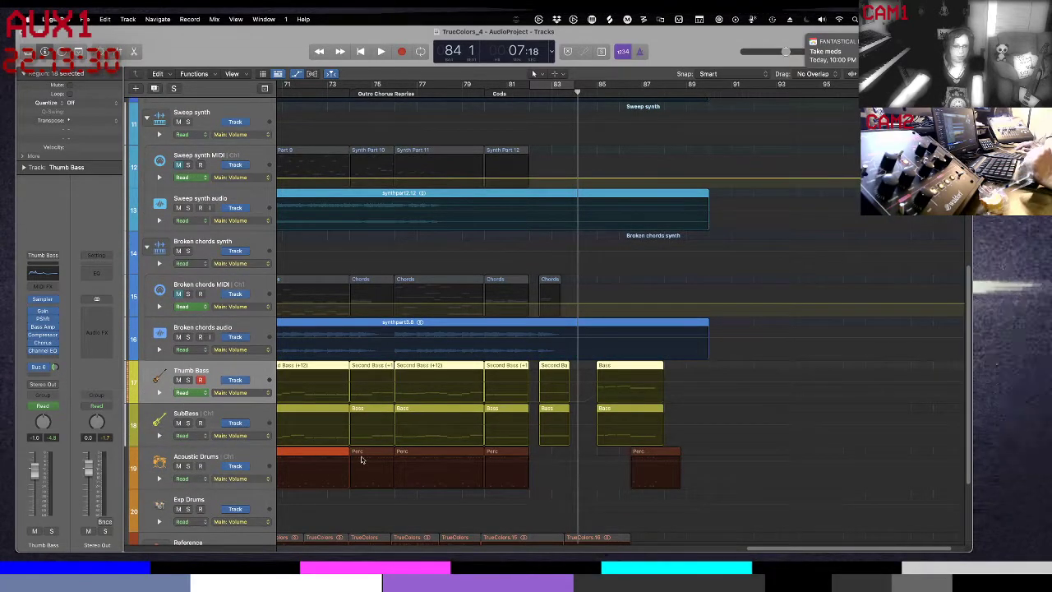
scroll(357, 460, "down", 3)
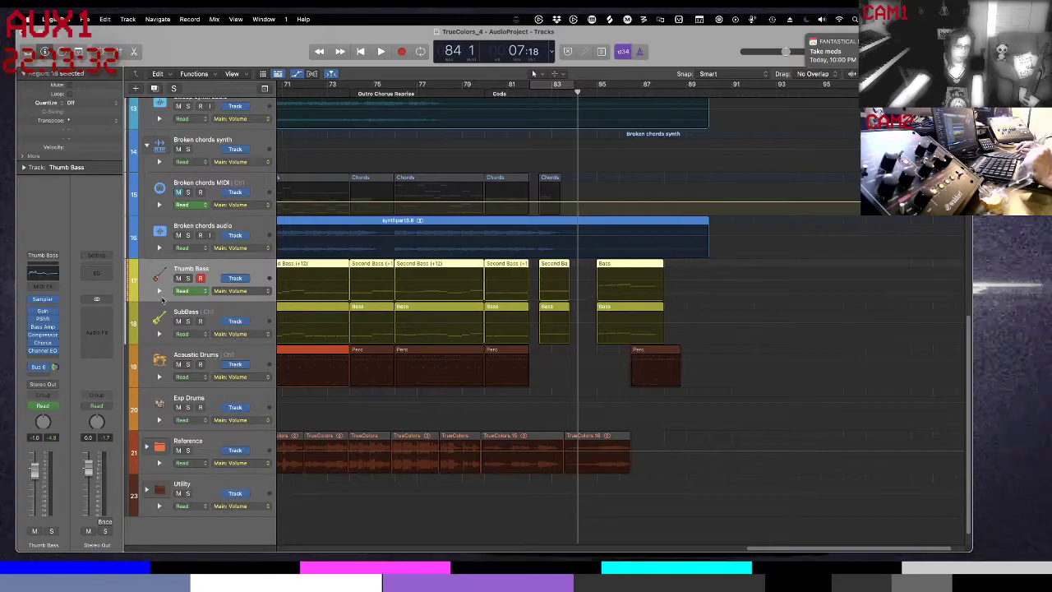
left_click(159, 291)
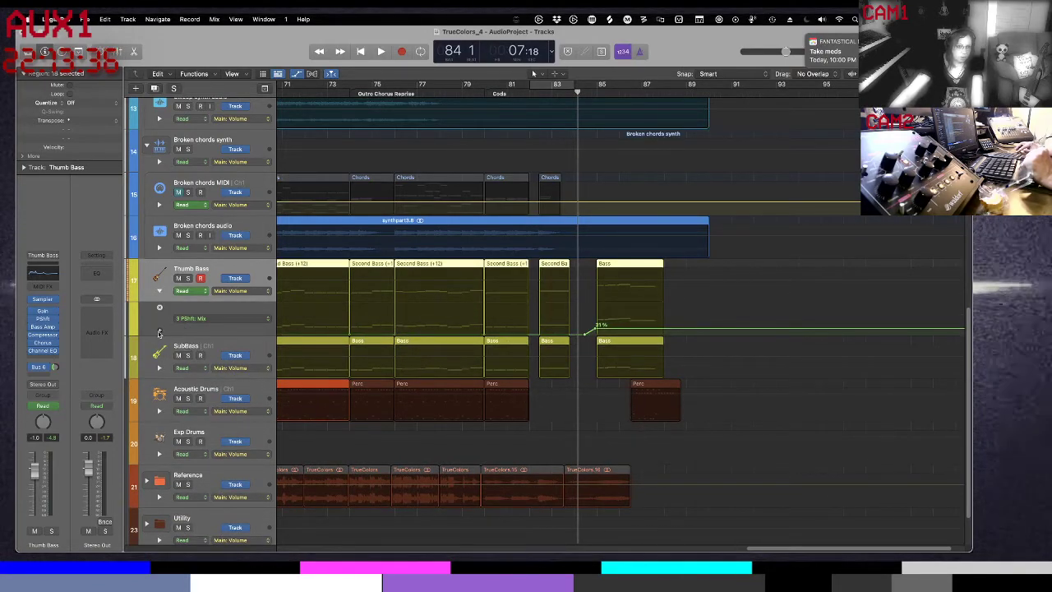
left_click(159, 332)
left_click(235, 356)
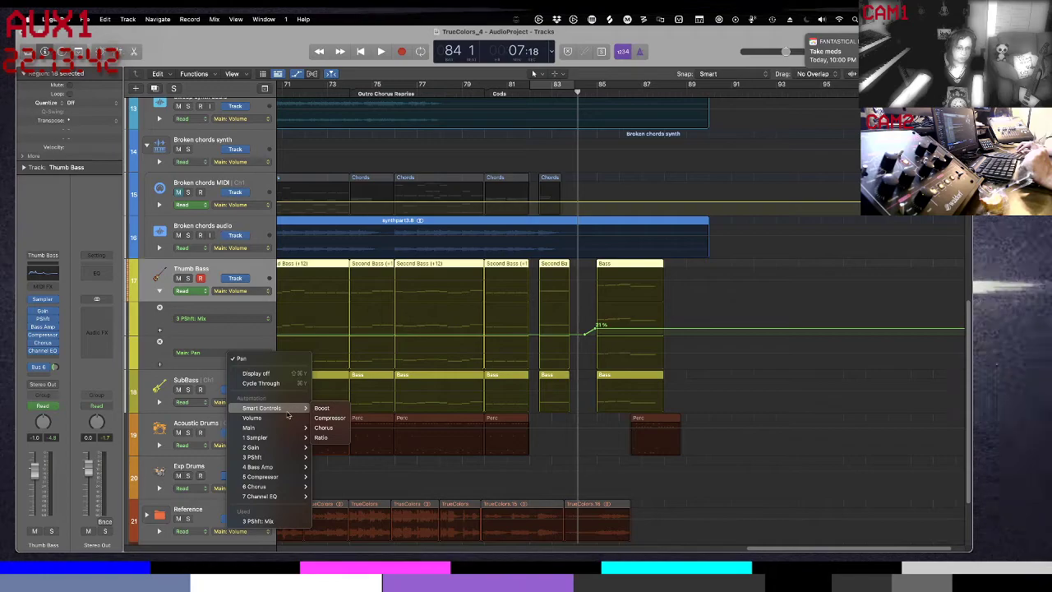
mouse_move(285, 428)
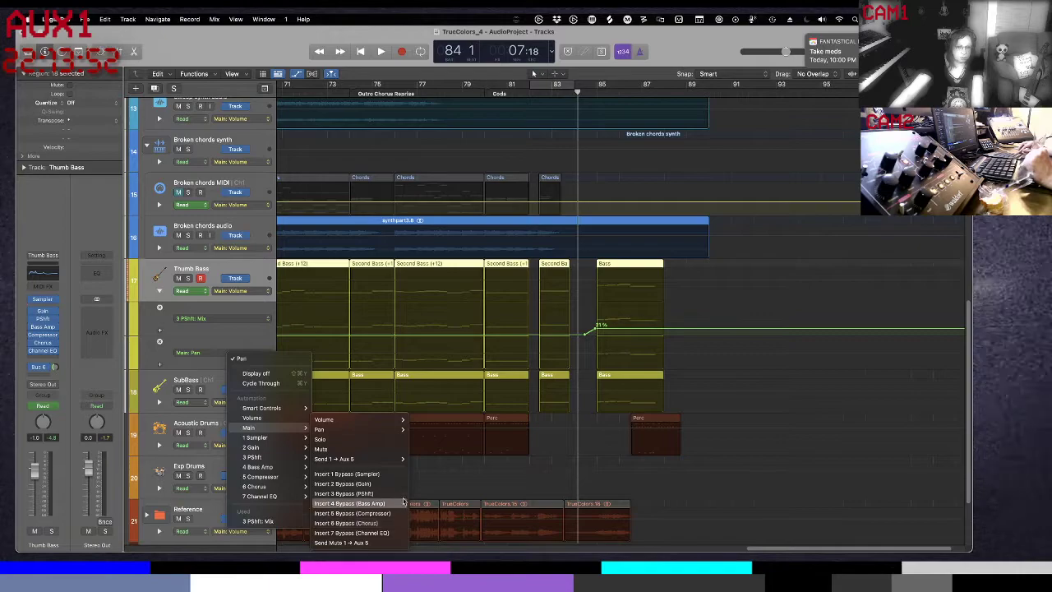
mouse_move(386, 458)
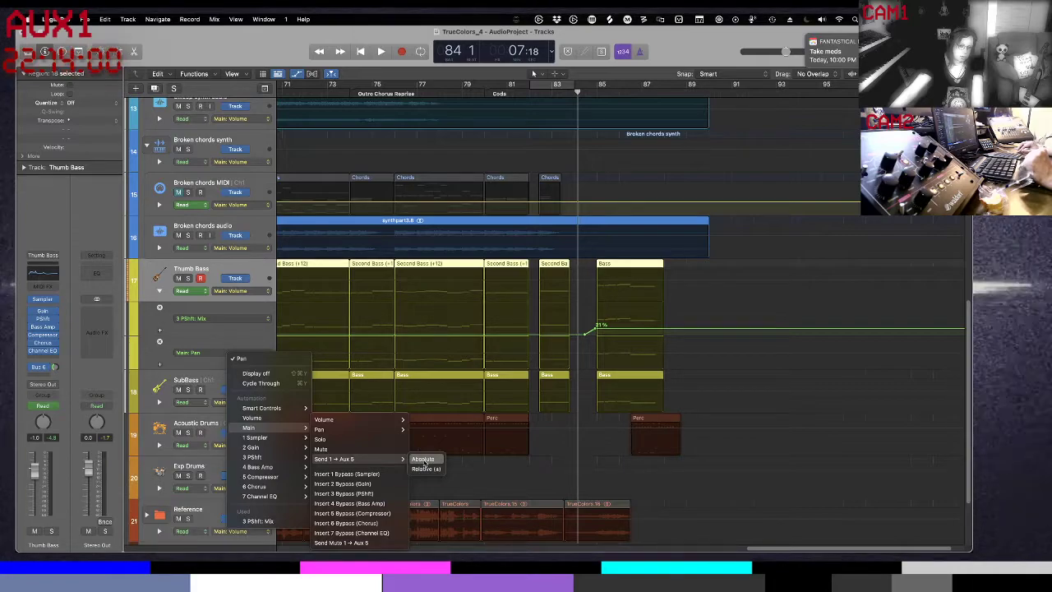
left_click(424, 461)
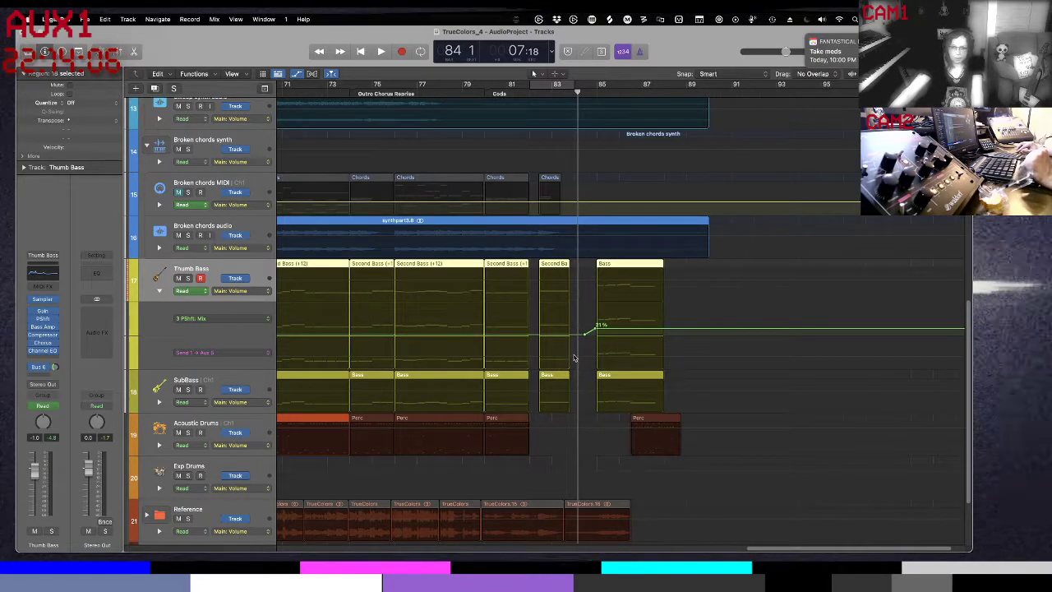
- Automate the Thumb Bass send from -10.0 dB to a peak of about -4.9 dB in bar 84 and back, auditioning from bar 82
left_click(575, 357)
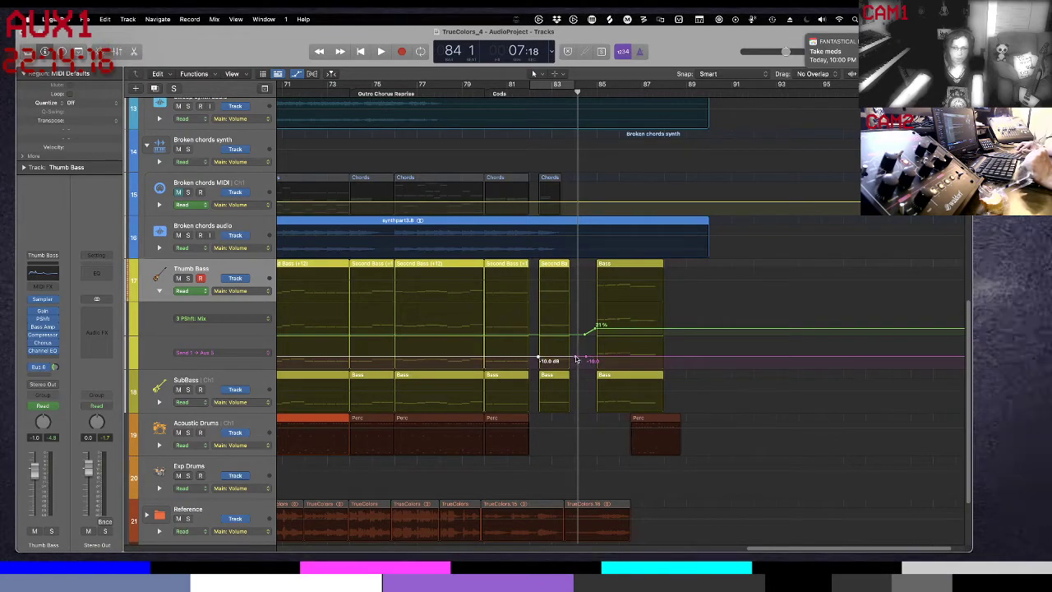
left_click_drag(576, 356, 590, 353)
key("comma")
key("comma")
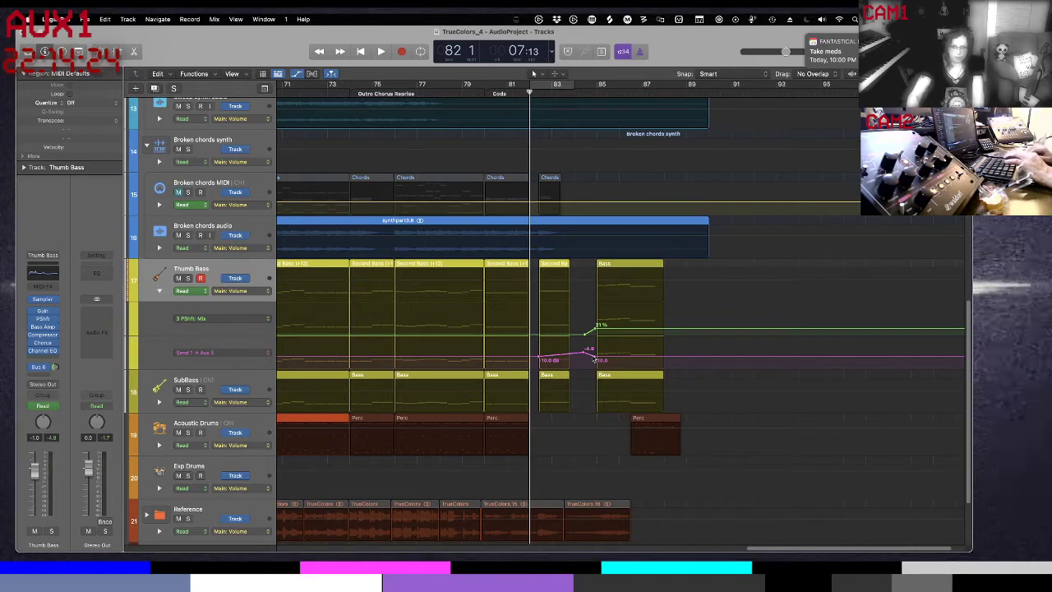
key("space")
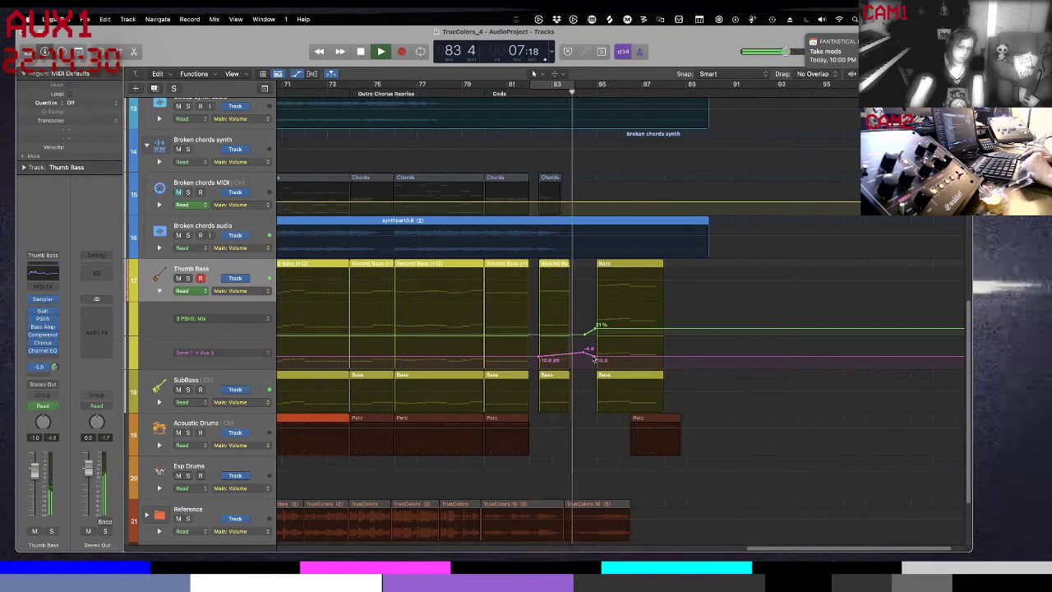
key("space")
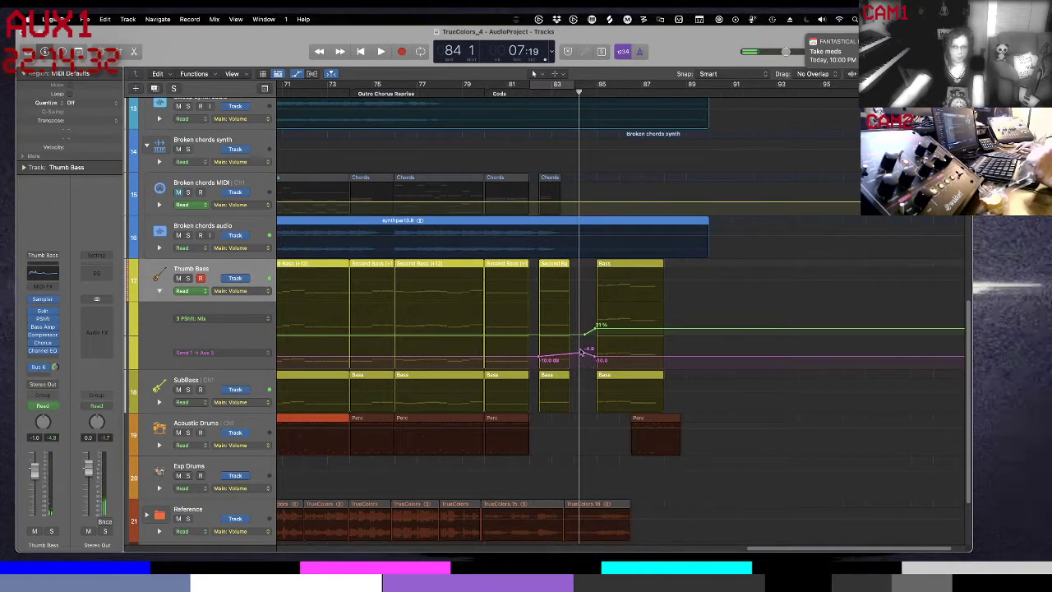
- Raise the peak of the Thumb Bass send automation in bar 84 to about +0.7 dB and audition the swell
left_click_drag(588, 351, 583, 346)
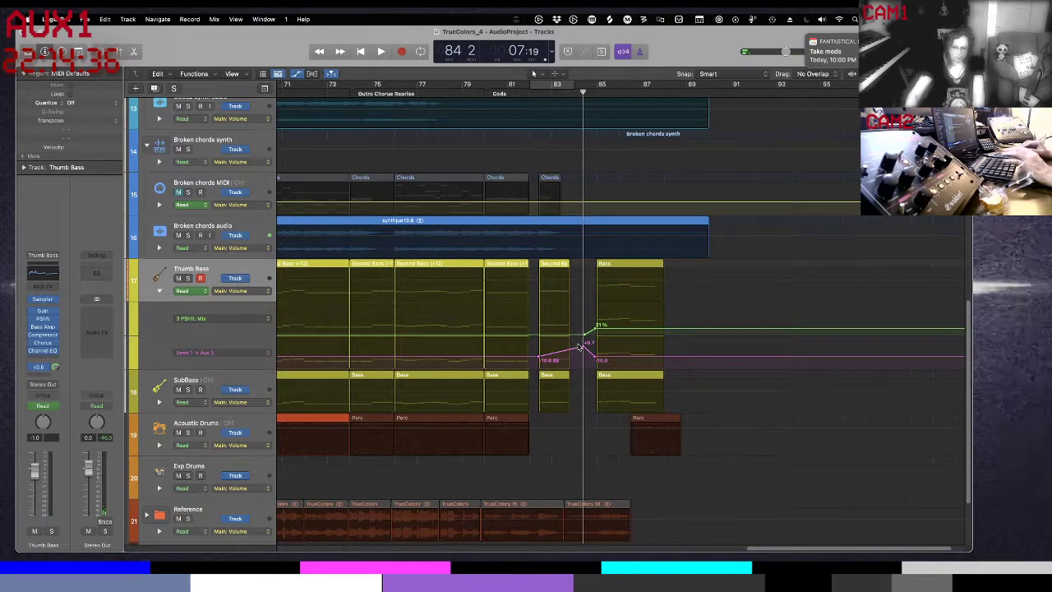
key("comma")
key("comma")
key("space")
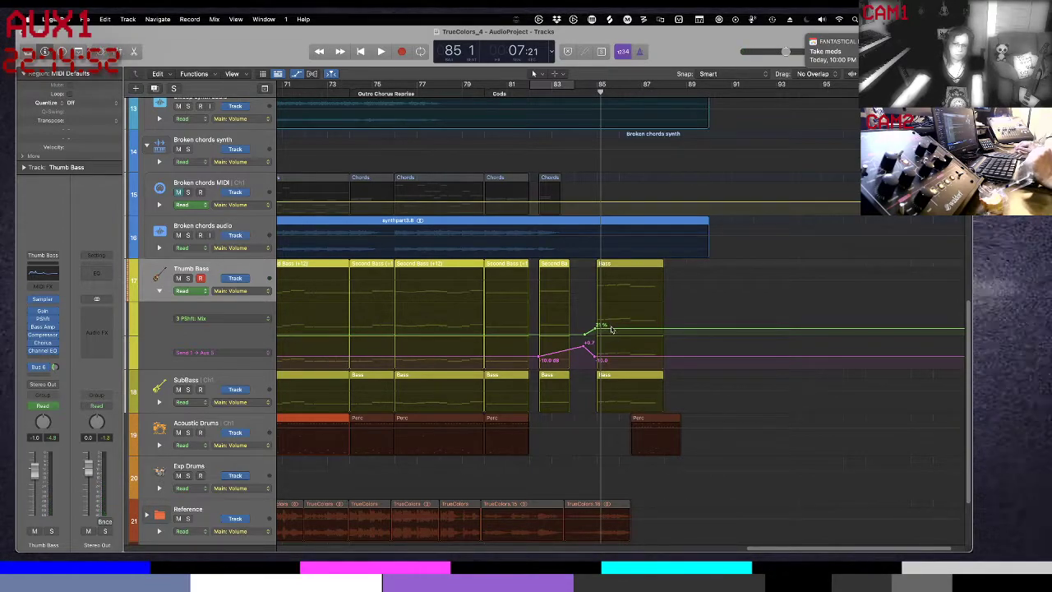
- Lower the Thumb Bass PShft Mix automation from bar 85 onward to about 6 %, hide automation, and audition the ending
left_click_drag(611, 330, 610, 332)
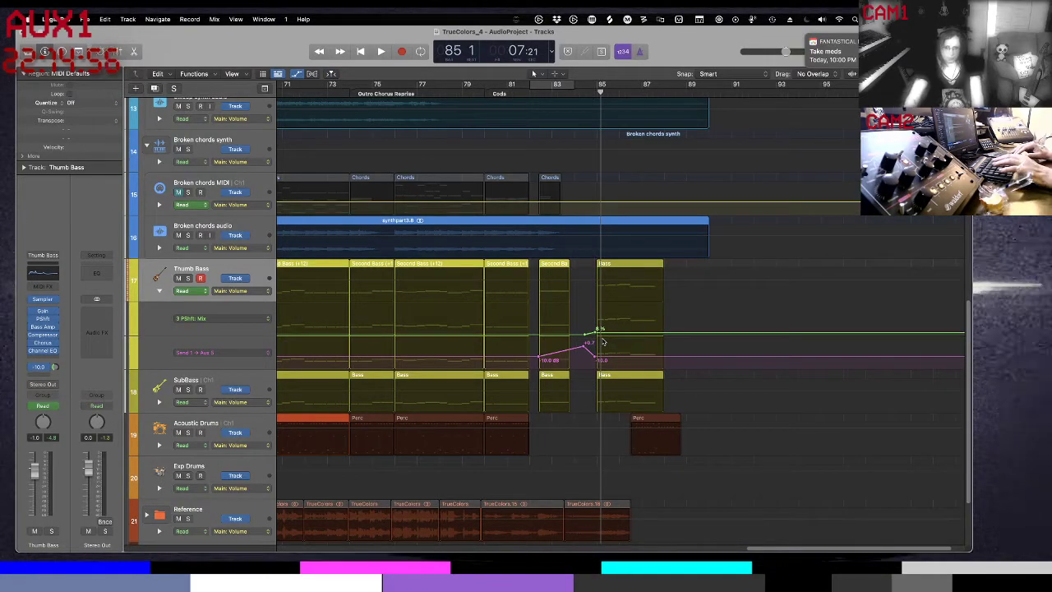
key("a")
key("comma")
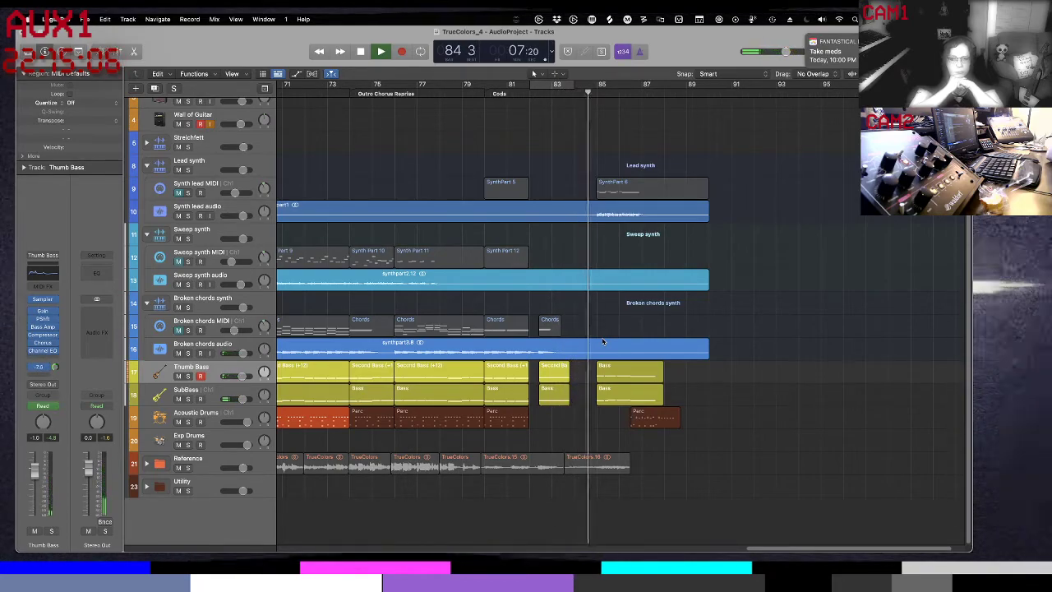
key("space")
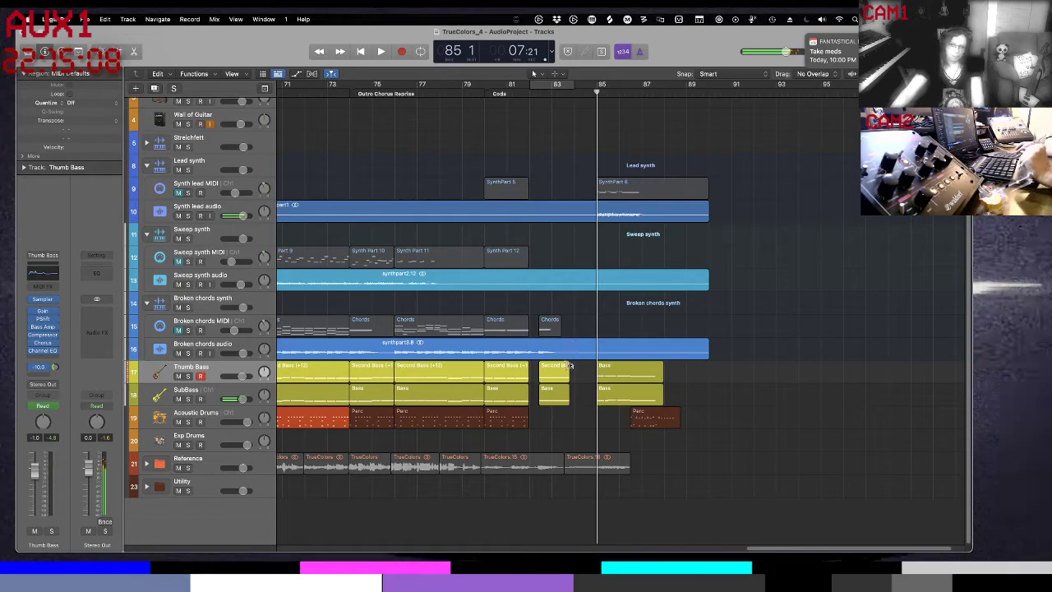
- Extend the short Second Bass region on Thumb Bass to about beat 4 of bar 84 and open it in the Piano Roll
left_click_drag(571, 367, 587, 366)
key("space")
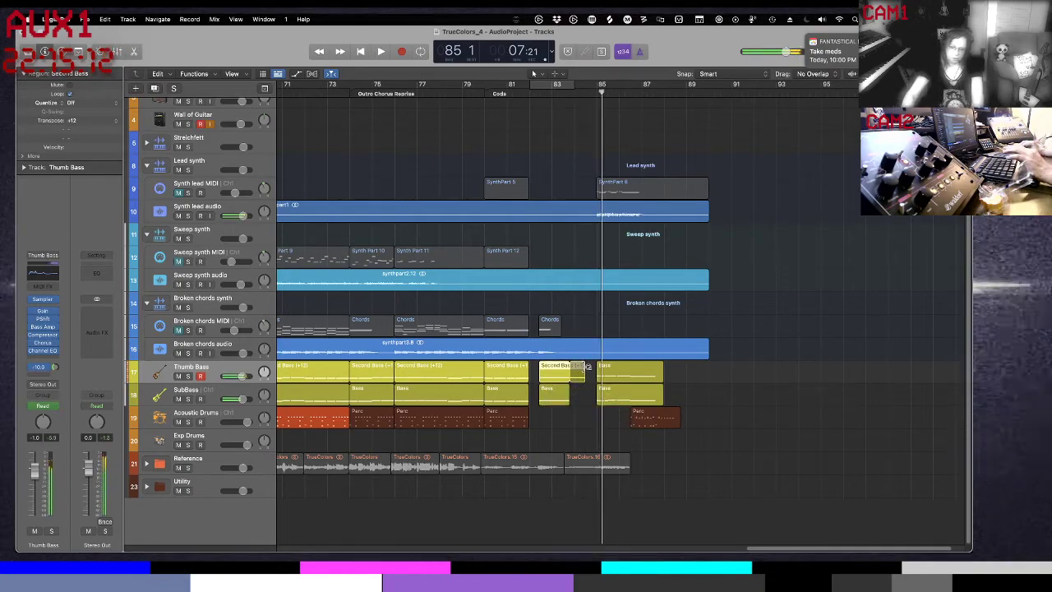
mouse_move(587, 367)
left_mouse_down()
mouse_move(569, 368)
mouse_move(590, 374)
left_mouse_up()
double_click(568, 374)
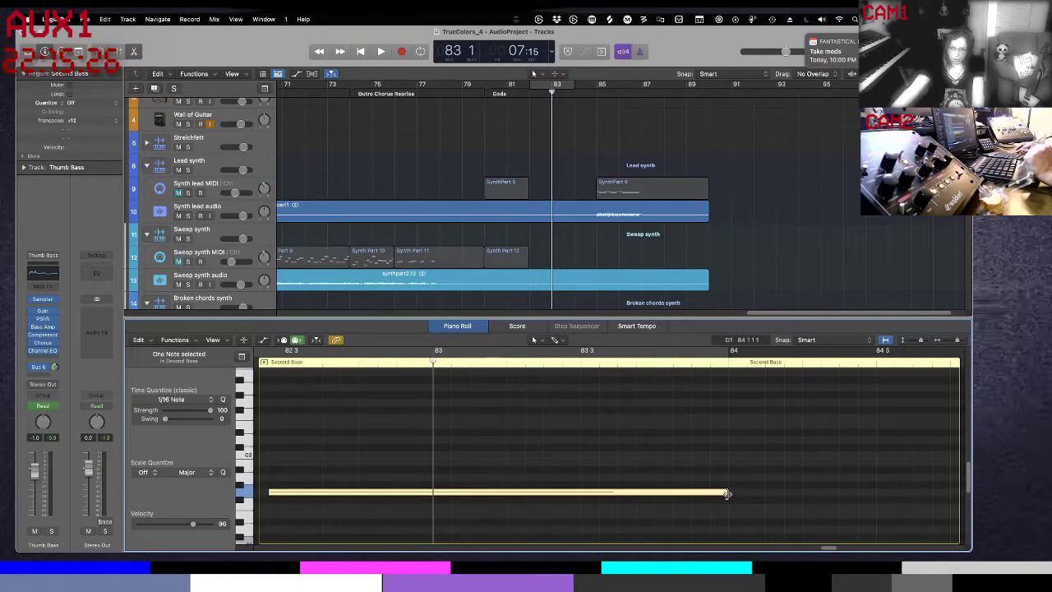
- Lengthen the Second Bass note to the region's end near beat 4 of bar 84, audition it, and close the Piano Roll
left_click_drag(727, 494, 927, 491)
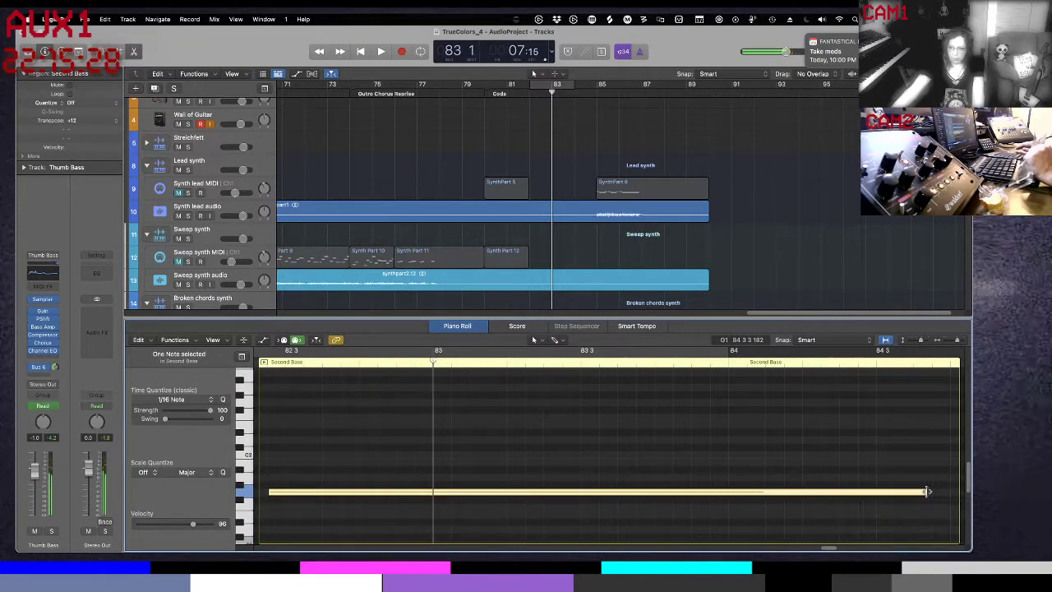
scroll(926, 491, "right", 3)
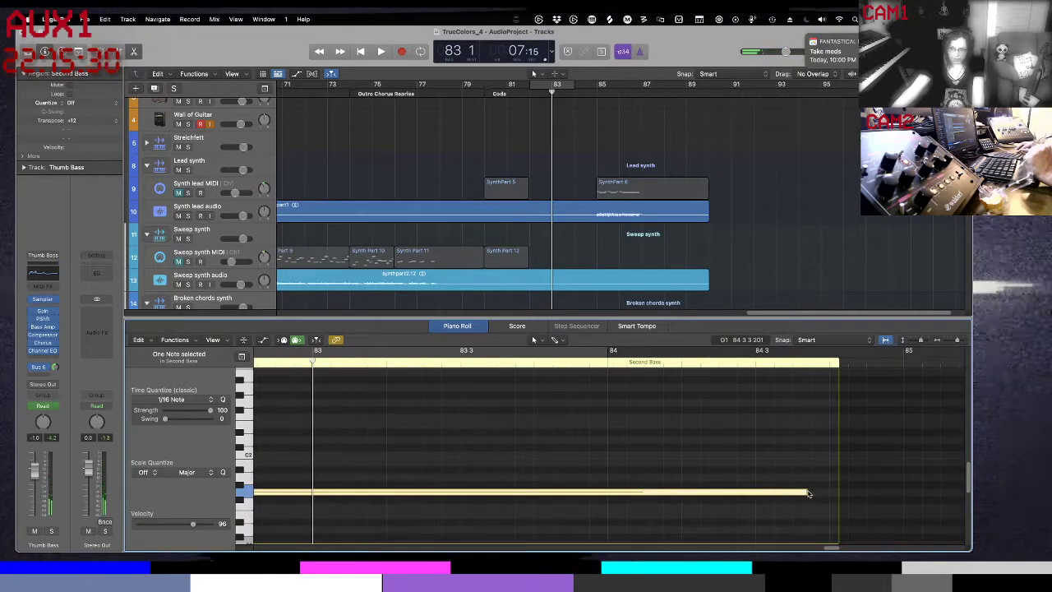
left_click_drag(809, 493, 837, 491)
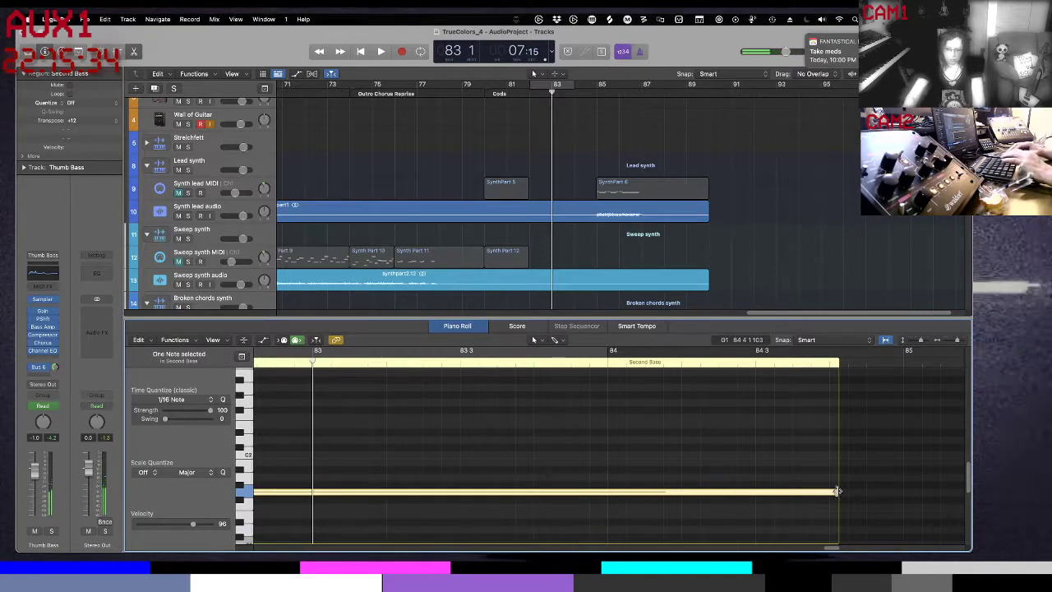
key("space")
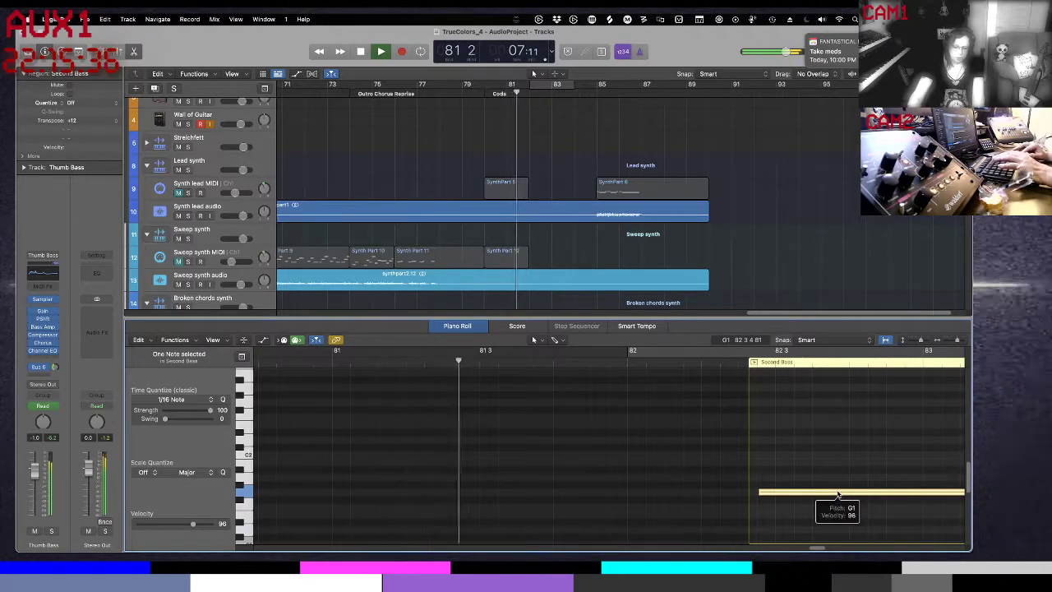
key("e")
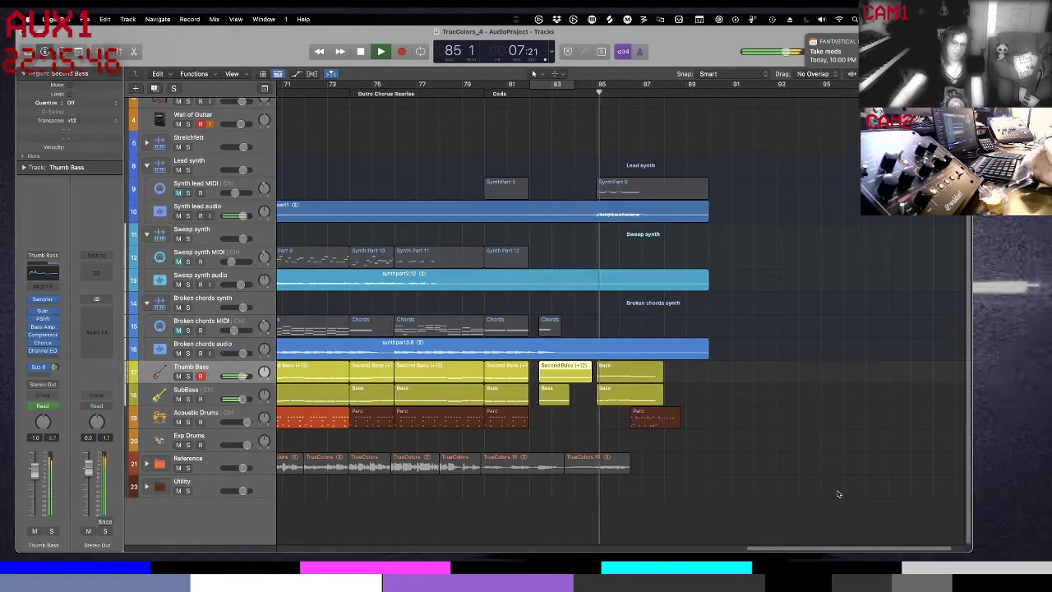
- Extend the short Bass region on SubBass and its note to about beat 3 of bar 84
left_click_drag(570, 400, 583, 399)
double_click(562, 394)
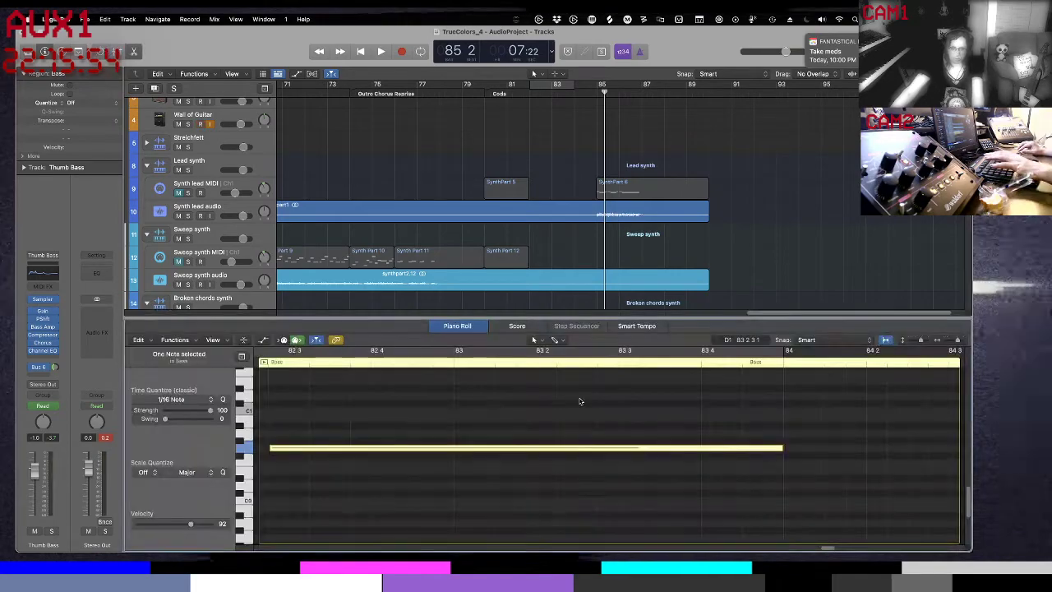
left_click_drag(782, 449, 948, 449)
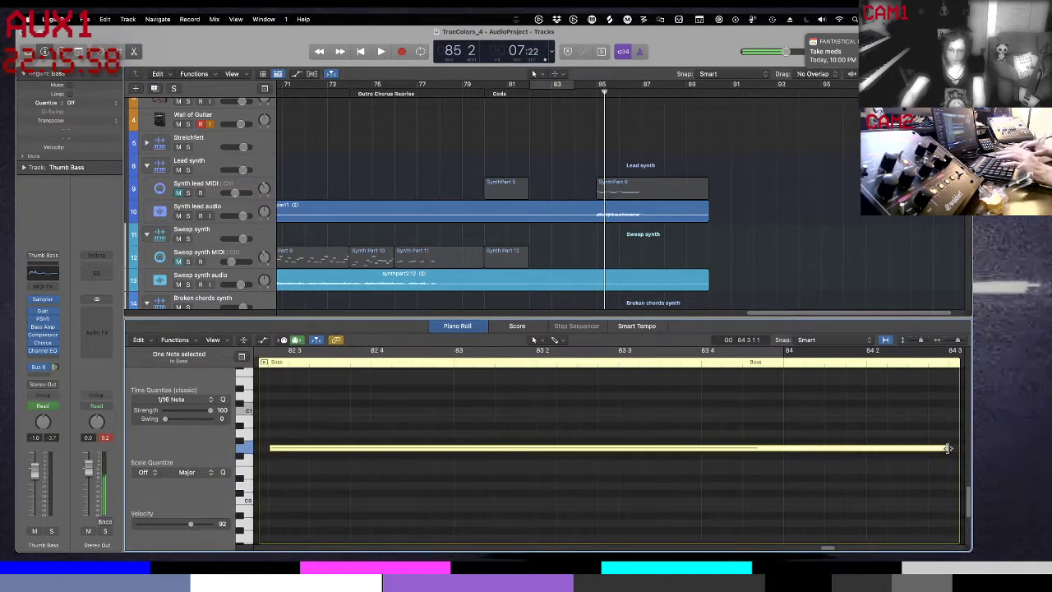
key("p")
- Audition the lengthened Thumb Bass and SubBass notes leading into bar 85
key("comma")
key("comma")
key("space")
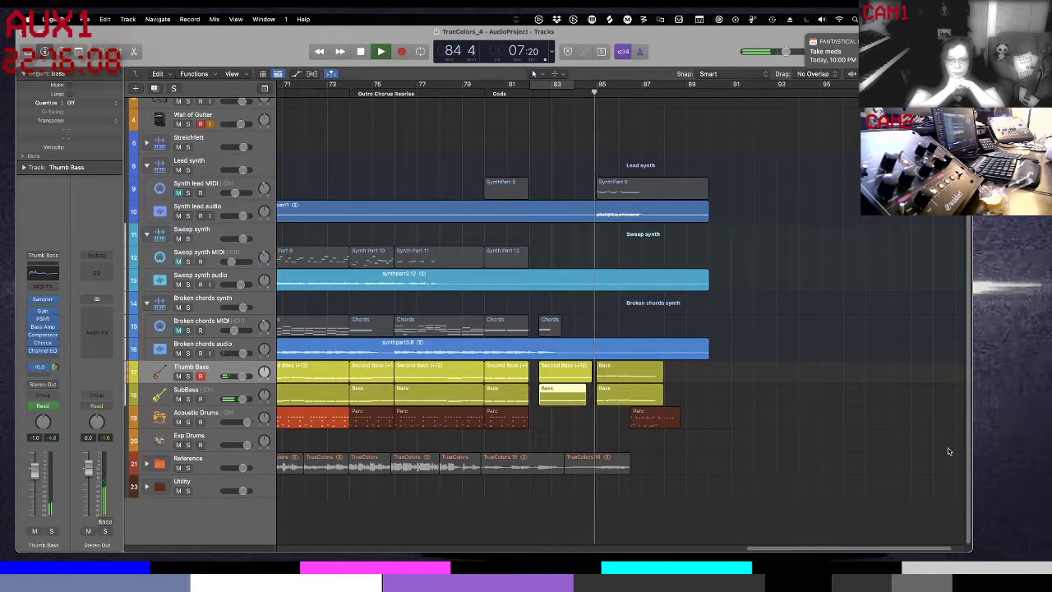
key("space")
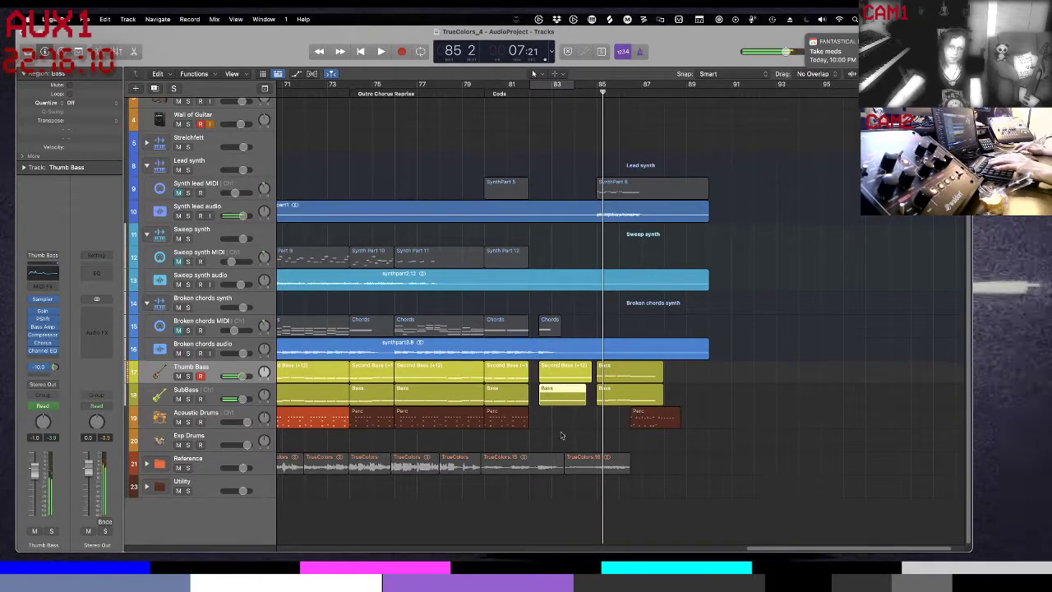
- Lengthen the note in the short SubBass region before bar 85 to beat 4 of bar 84, extending the region to match
double_click(564, 394)
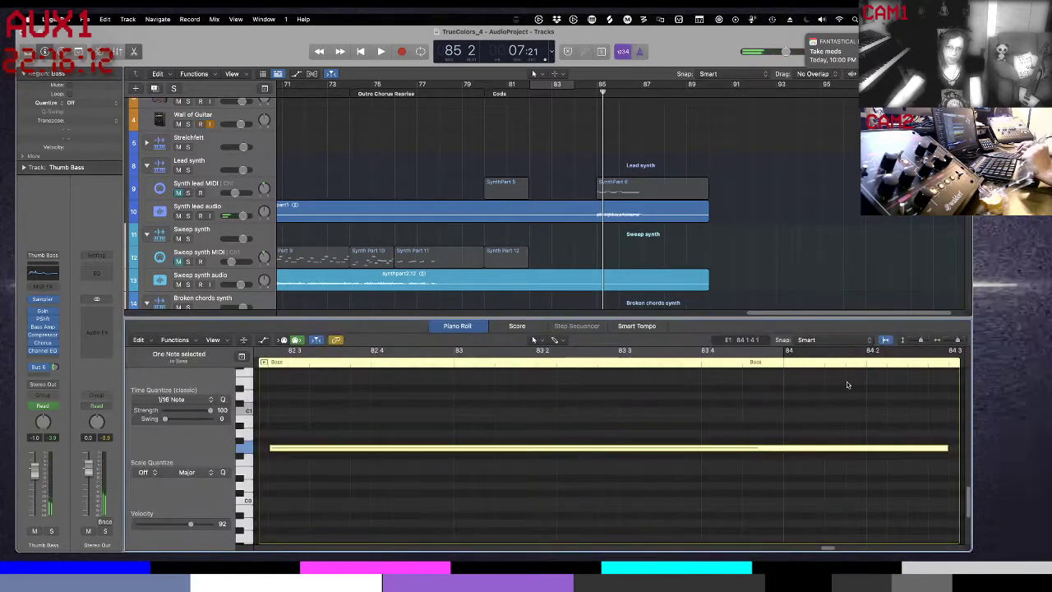
scroll(846, 381, "right", 10)
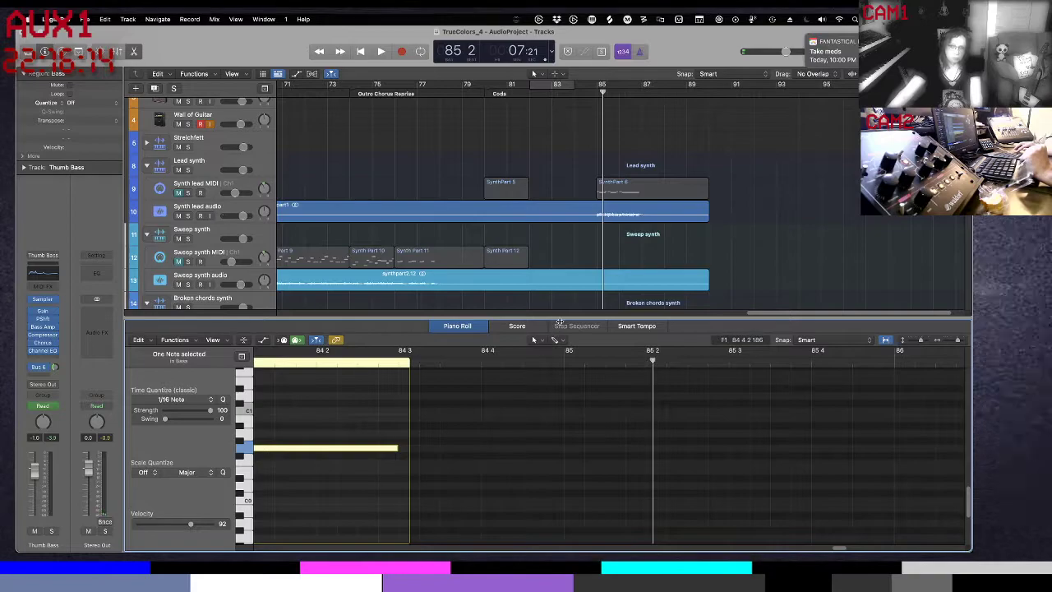
key("e")
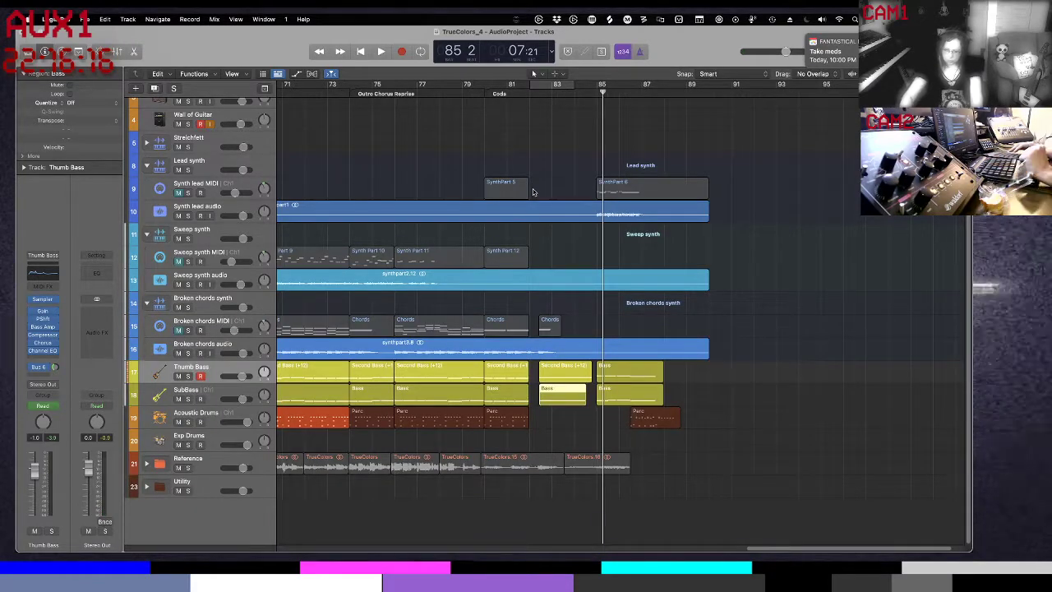
key("comma")
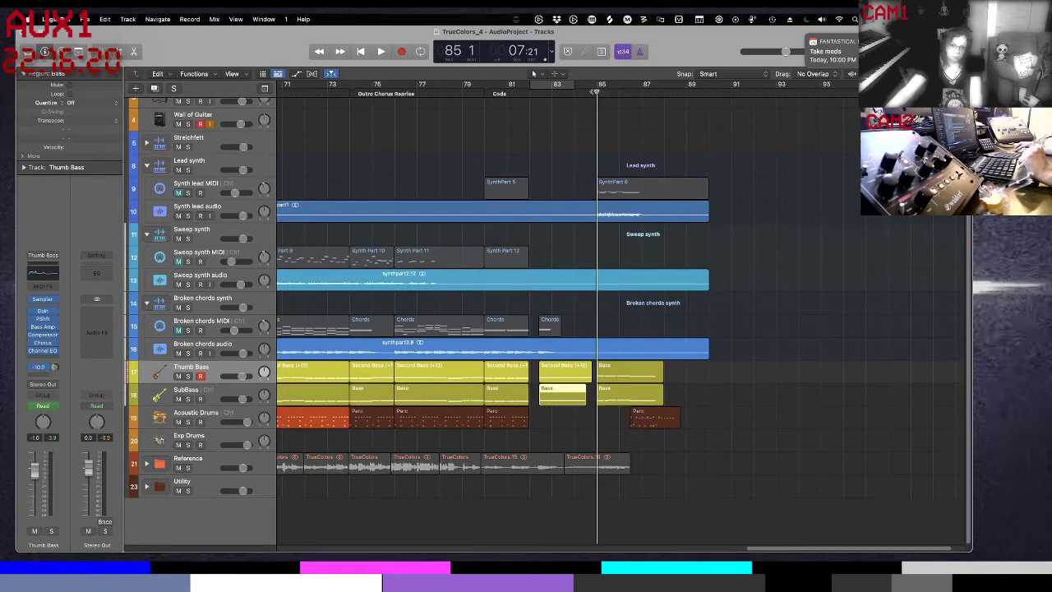
double_click(579, 388)
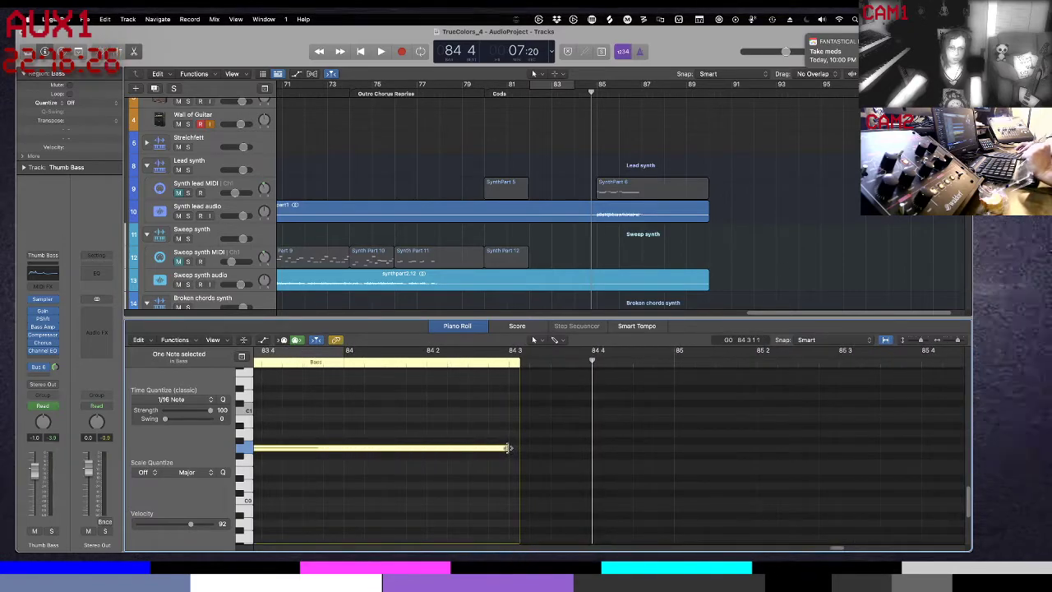
left_click_drag(509, 448, 581, 449)
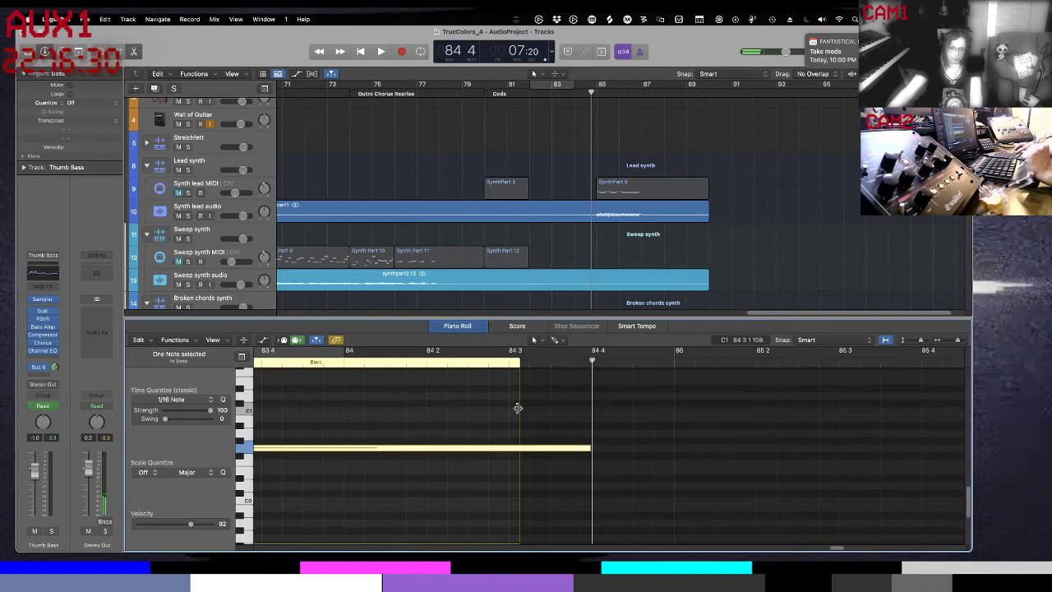
left_click_drag(518, 408, 593, 418)
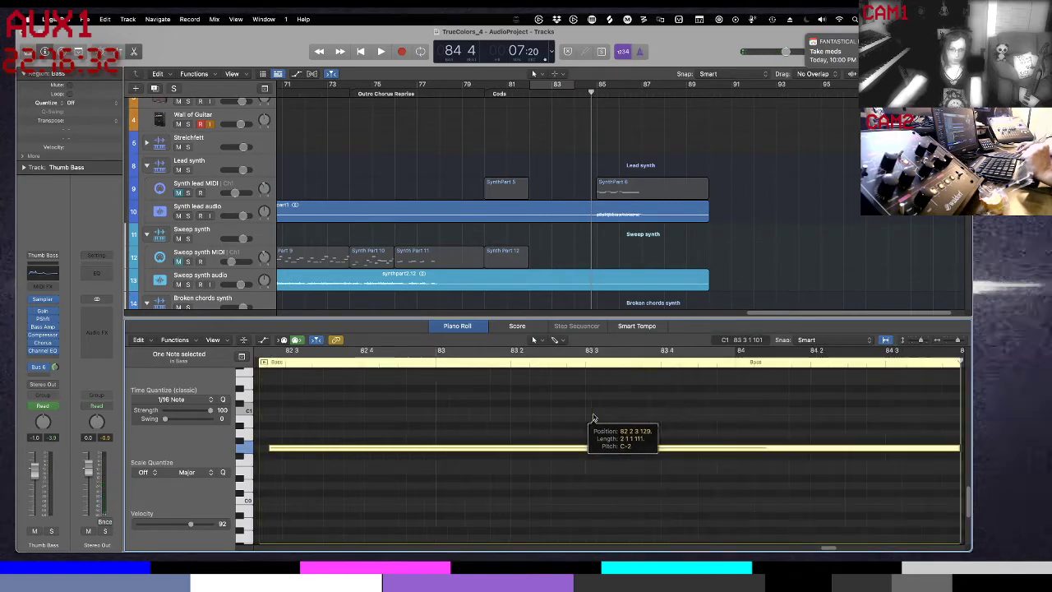
key("p")
- Audition the lengthened bass notes through the ending up to bar 88, replaying the passage a second time
key("comma")
key("comma")
key("comma")
key("space")
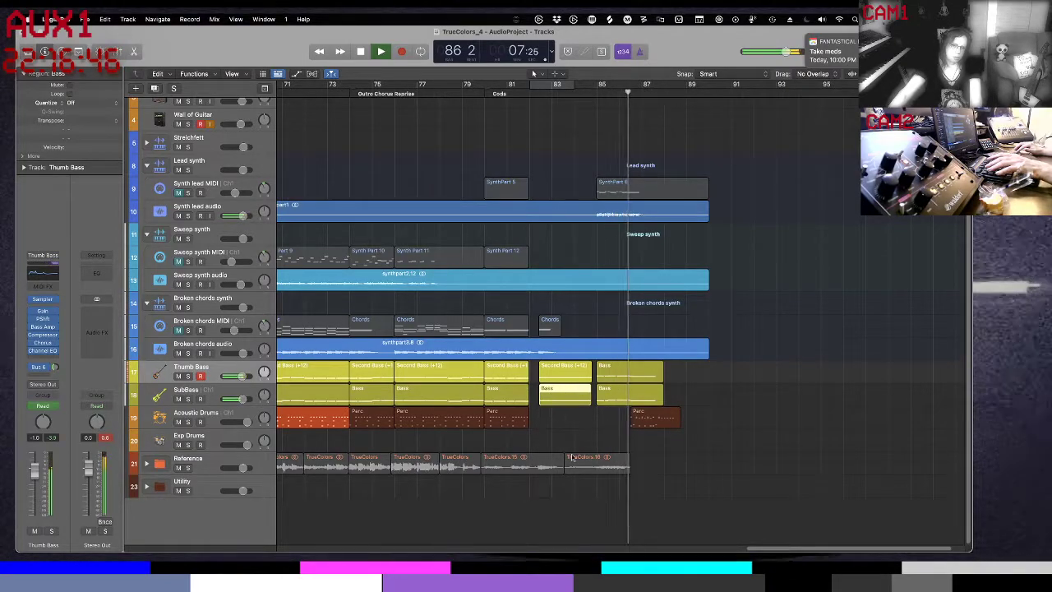
key("space")
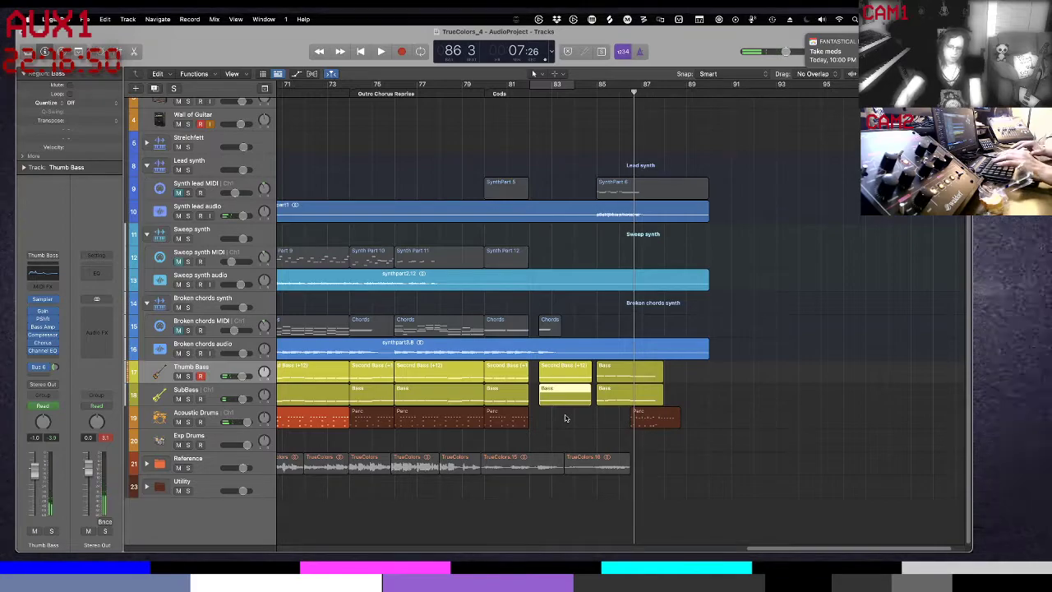
key("comma")
key("comma")
key("comma")
key("comma")
key("comma")
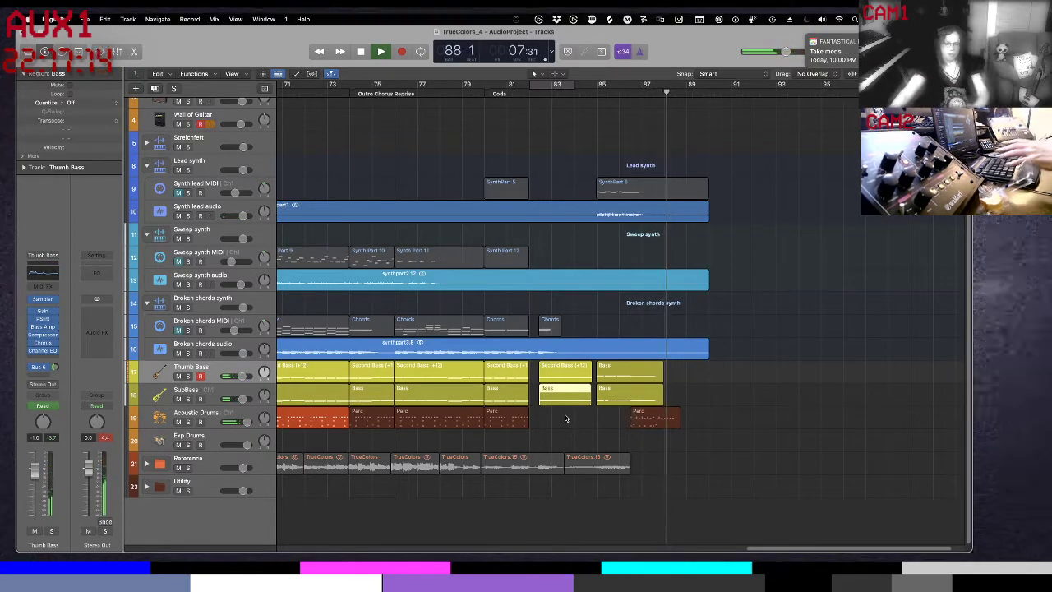
key("space")
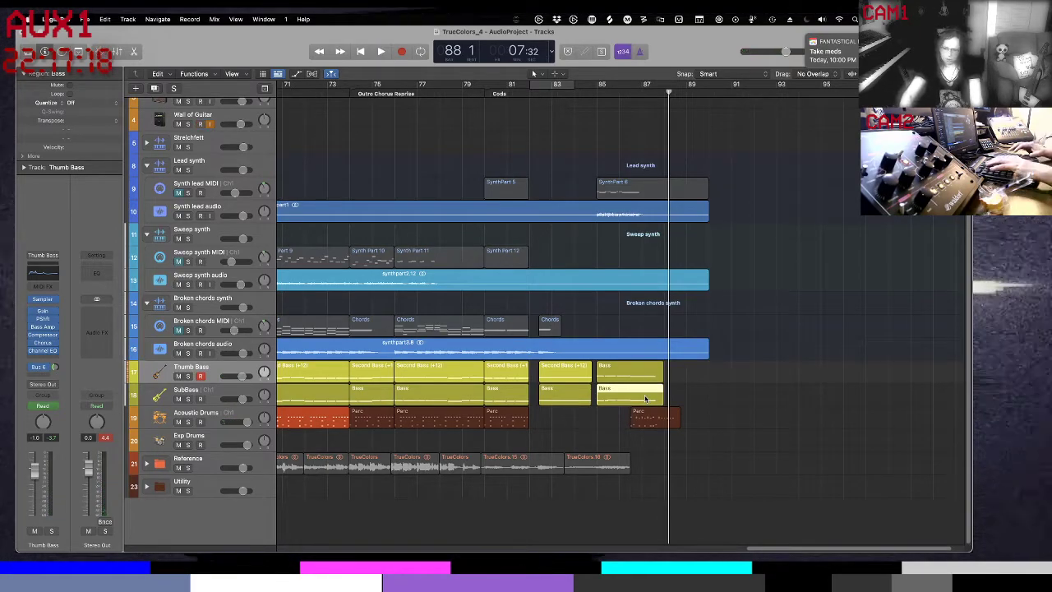
- Lengthen the last note of the SubBass region starting at bar 85 to the region's end just before bar 88
key("comma")
double_click(645, 399)
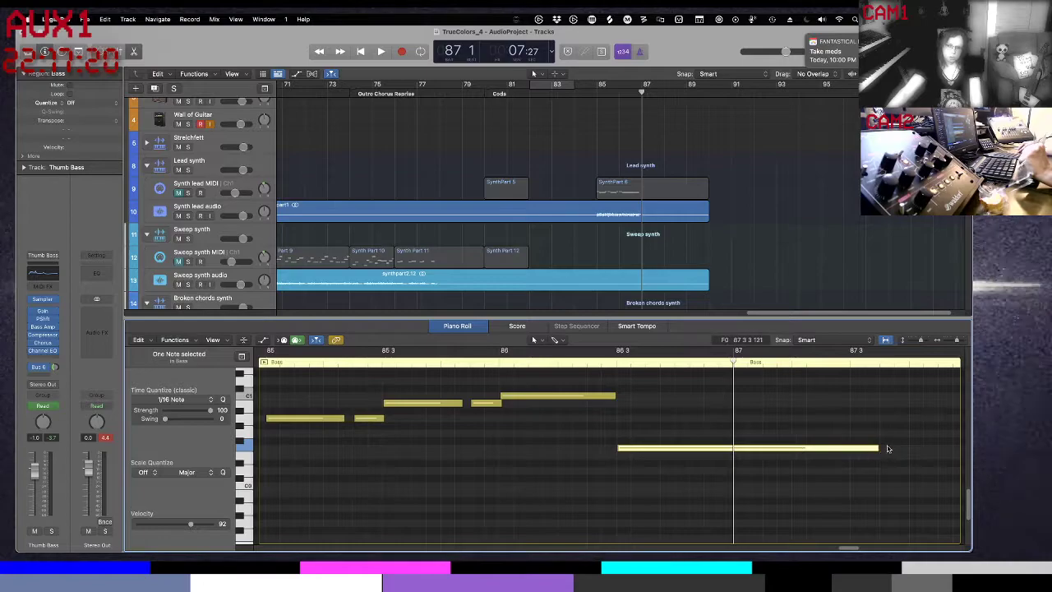
left_click_drag(939, 452, 728, 443)
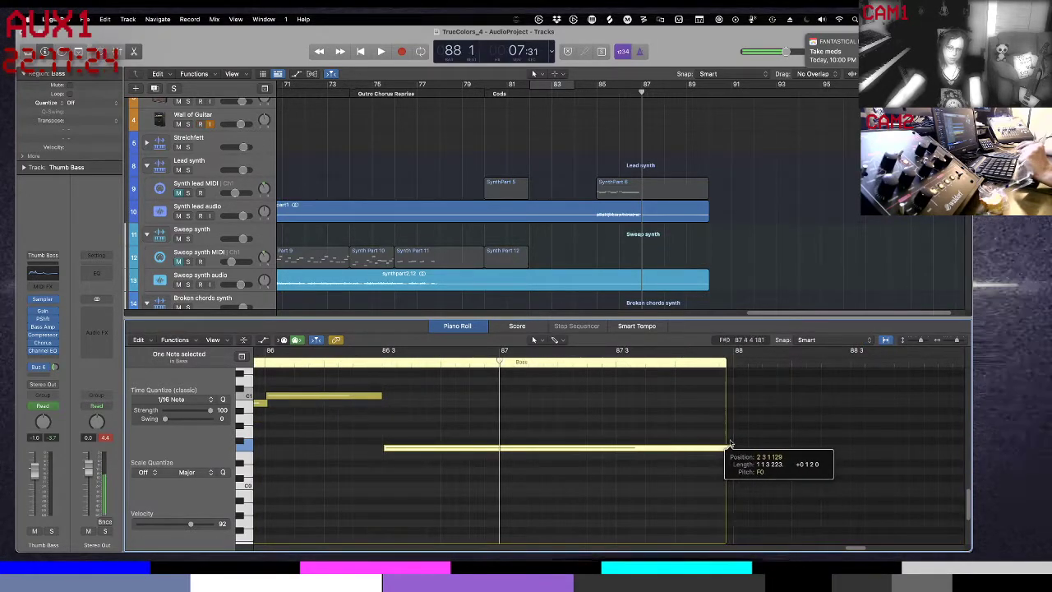
- Audition the ending from about bar 84 to bar 88 and close the Piano Roll
key("comma")
key("comma")
key("comma")
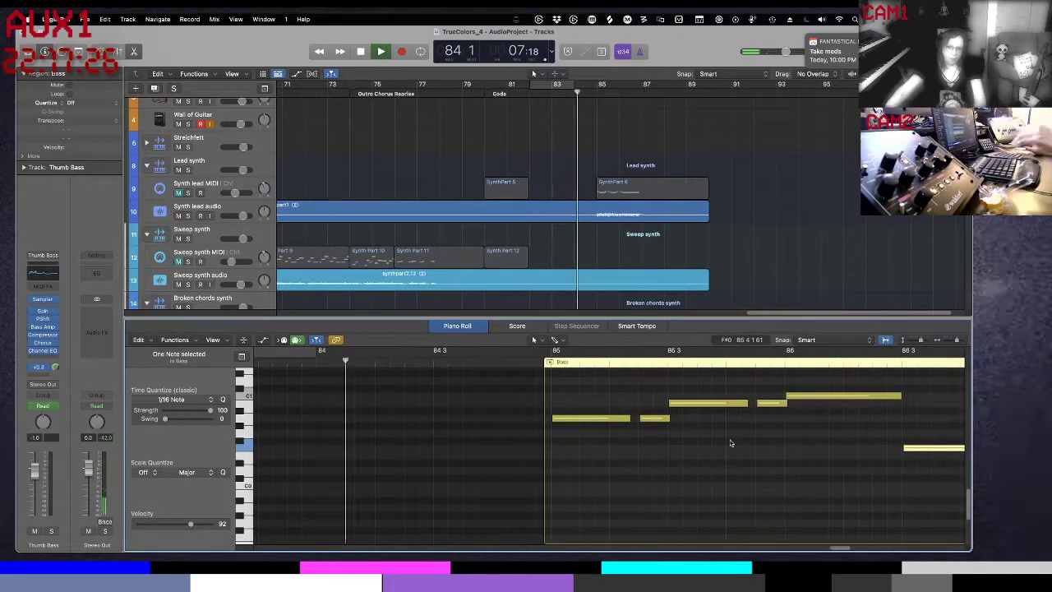
key("space")
key("e")
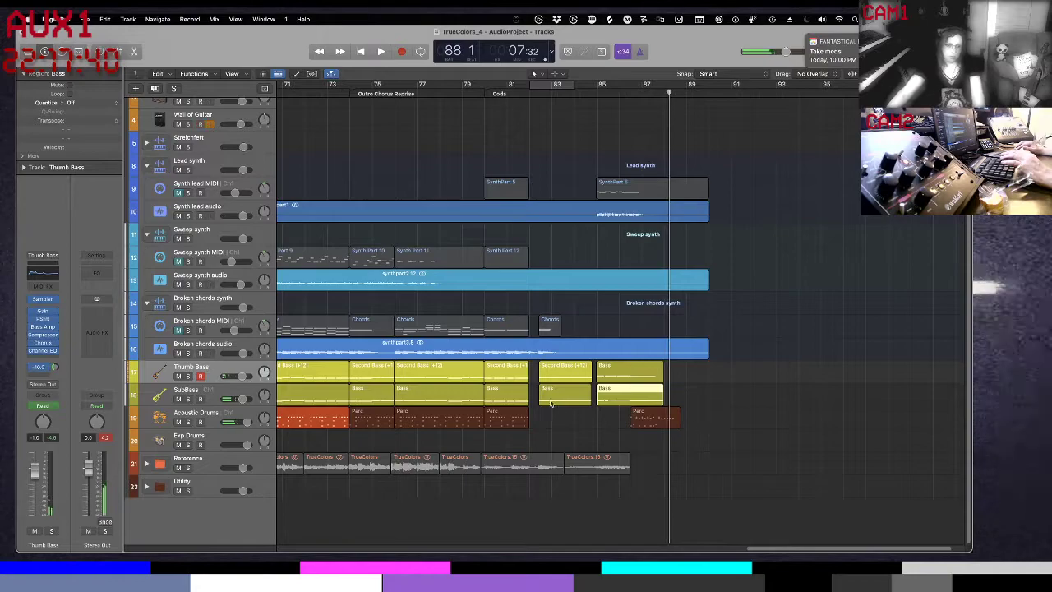
- Add a second send on the Thumb Bass channel, routed to Bus 7
left_click(268, 378)
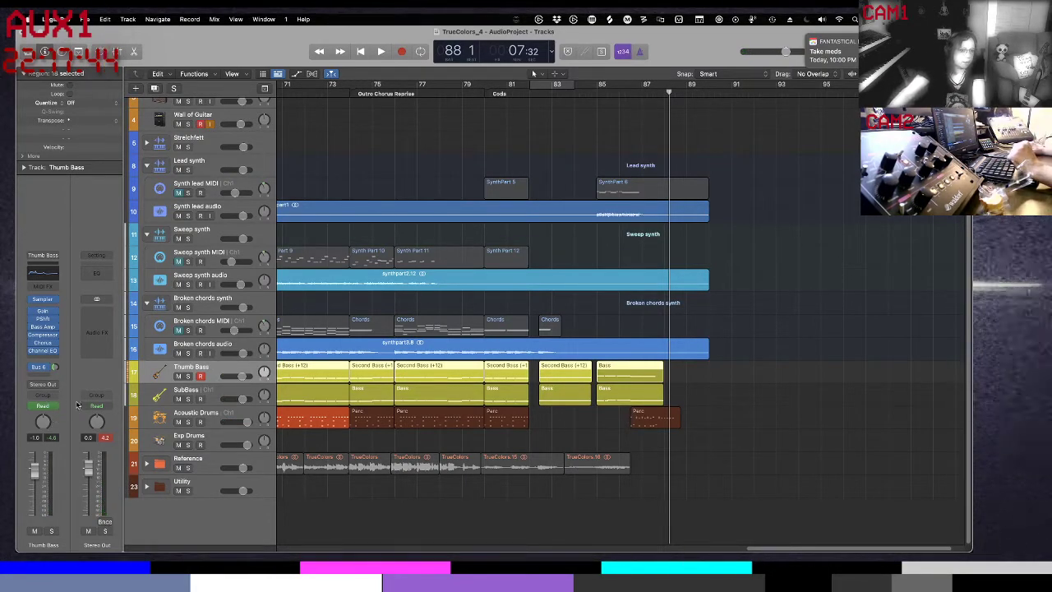
key("x")
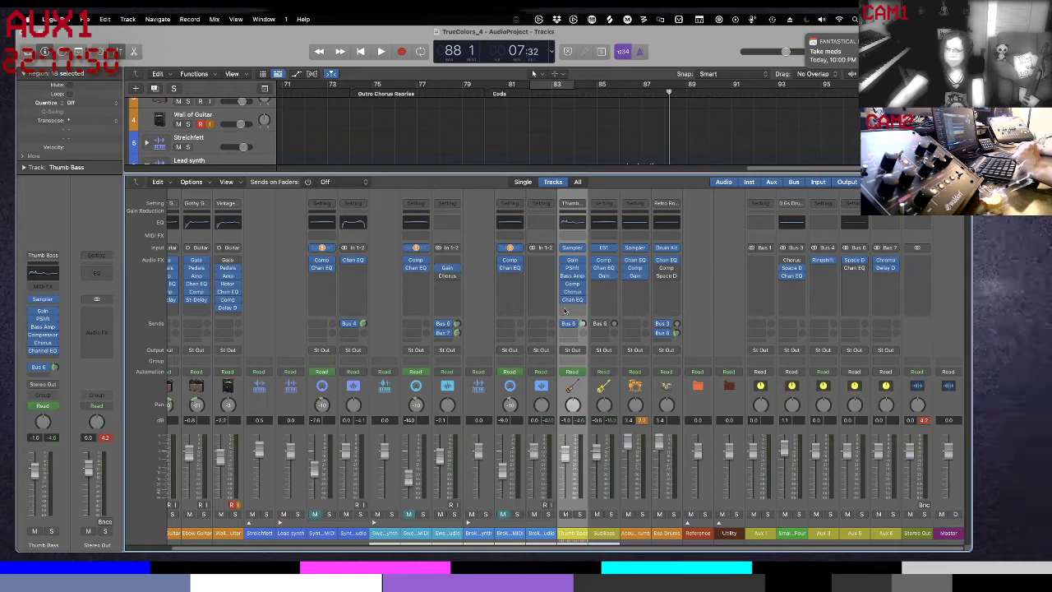
key("x")
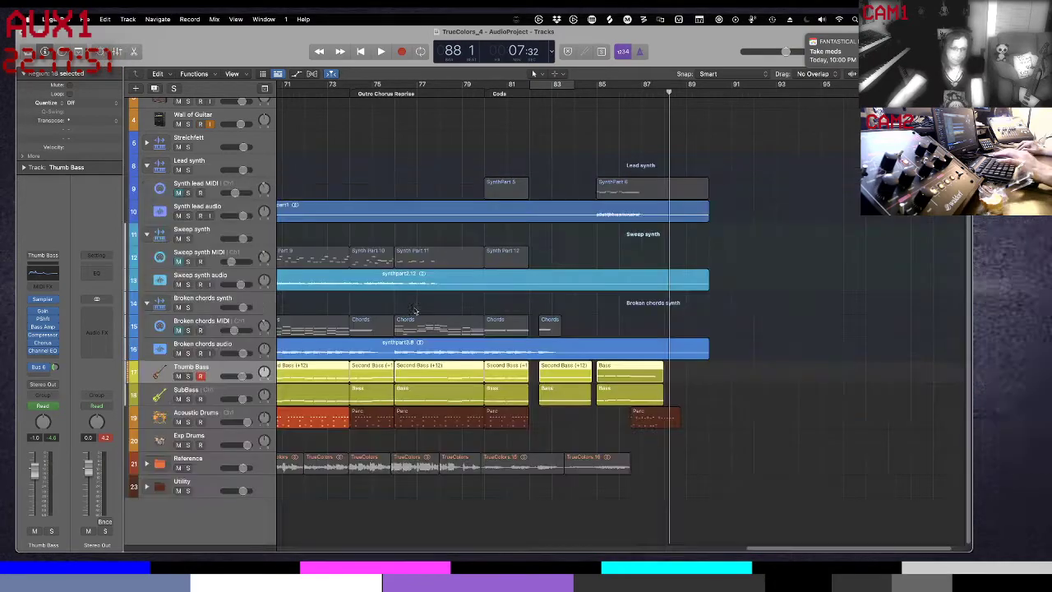
left_click(42, 372)
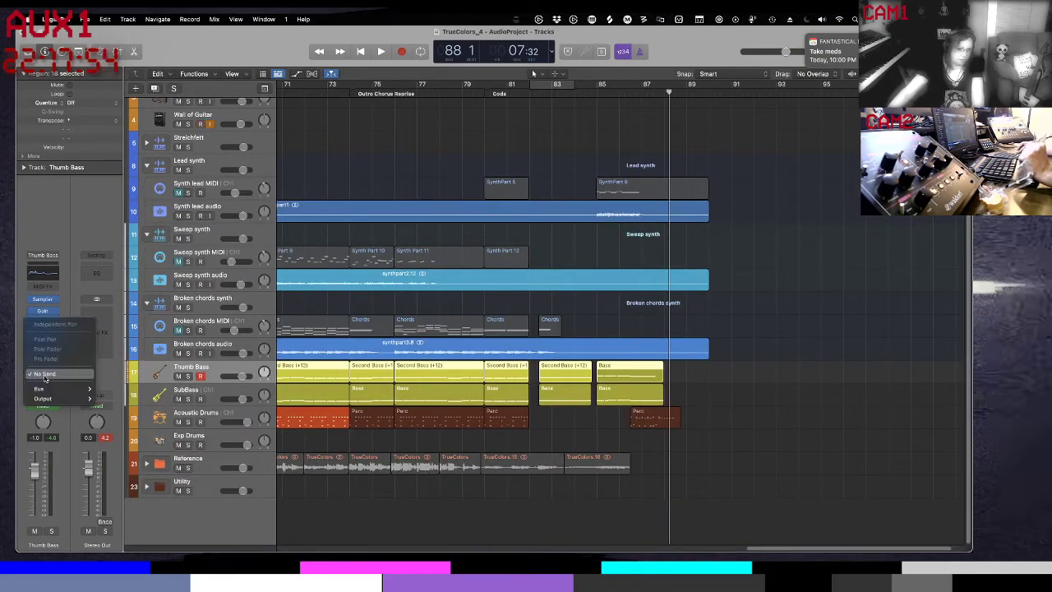
mouse_move(48, 388)
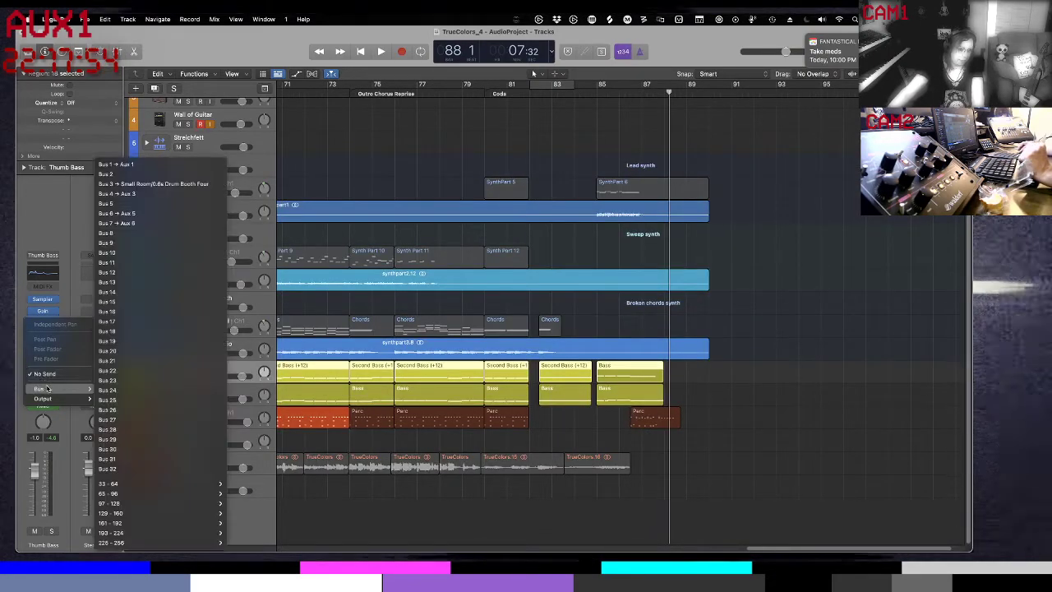
left_click(112, 215)
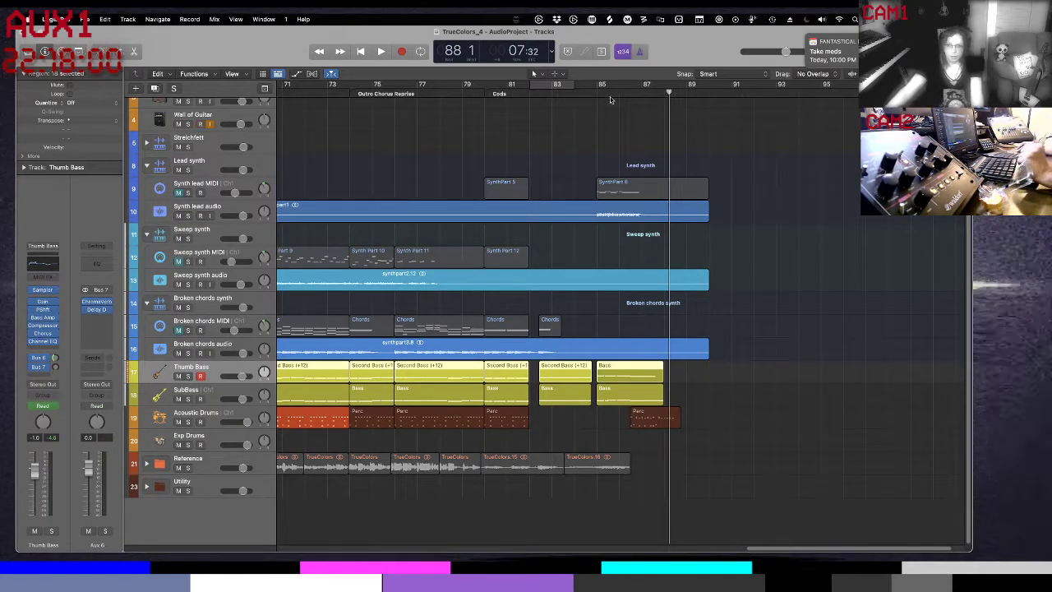
- Loop bar 85 to about beat 2 of bar 88 and set the Thumb Bass Bus 7 send to about -10.8 dB while auditioning
left_click_drag(599, 86, 676, 87)
key("space")
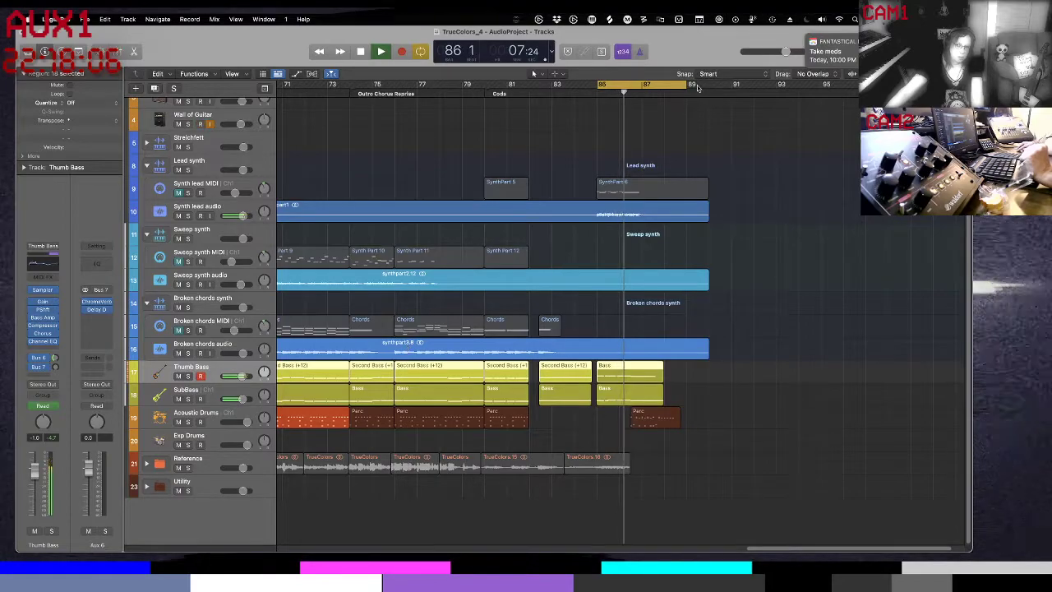
left_click_drag(683, 84, 671, 85)
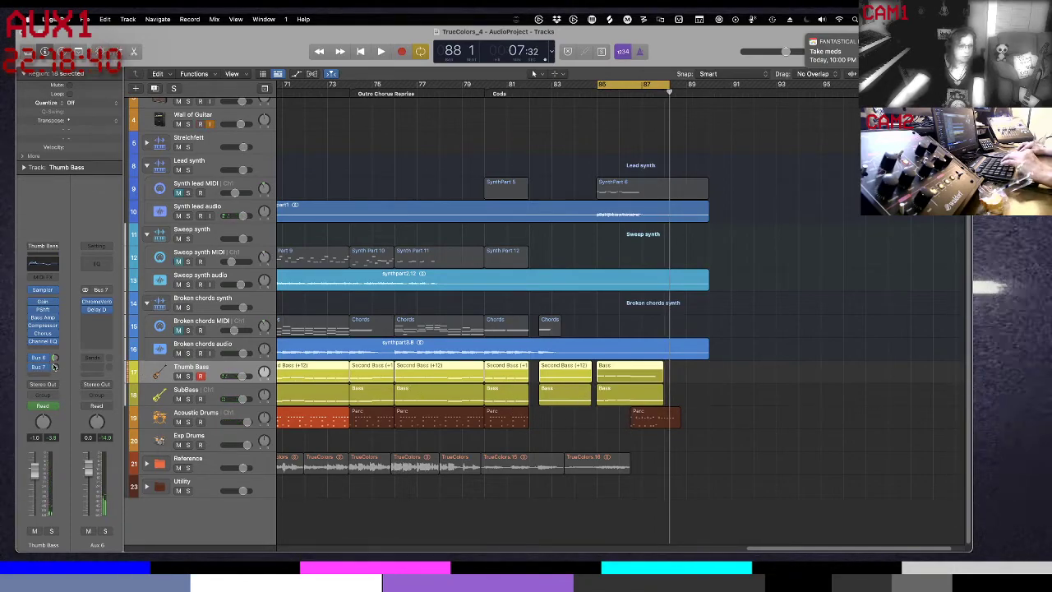
left_click_drag(54, 366, 54, 361)
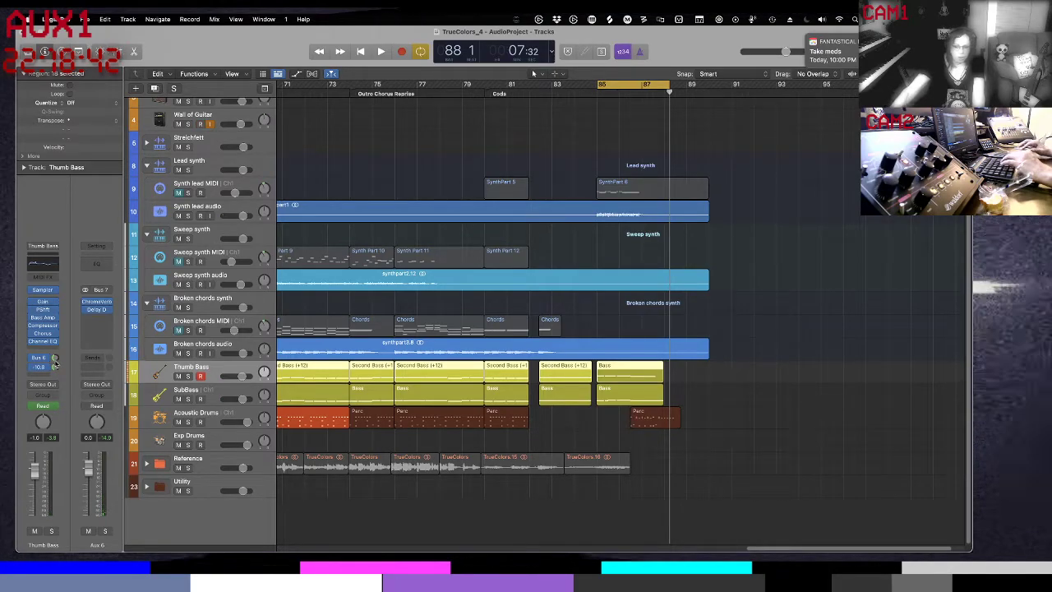
key("space")
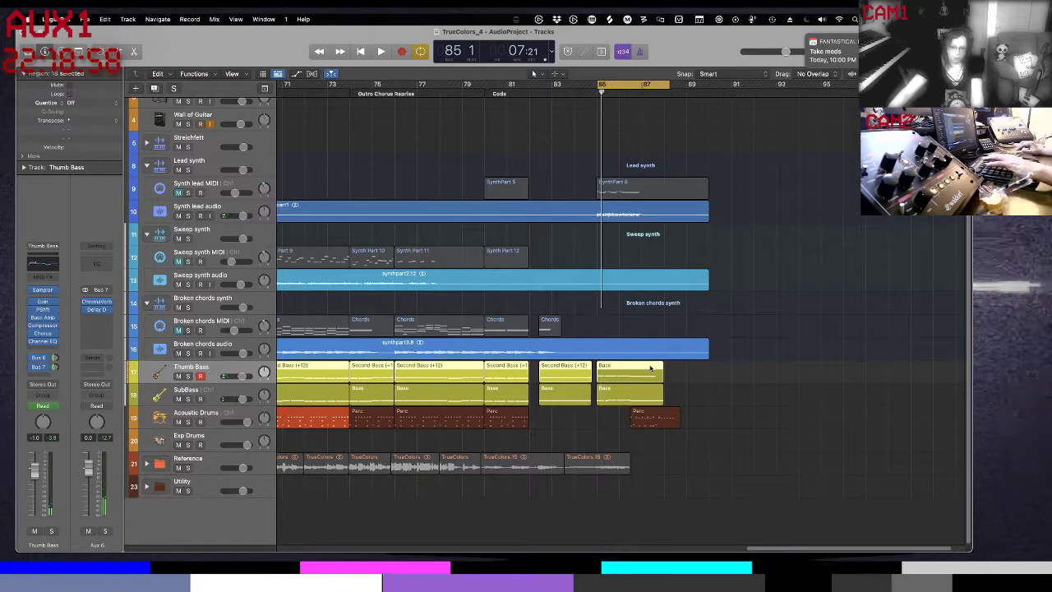
- Open only the Thumb Bass region starting at bar 85 in the Piano Roll, showing its final note
double_click(650, 368)
key("p")
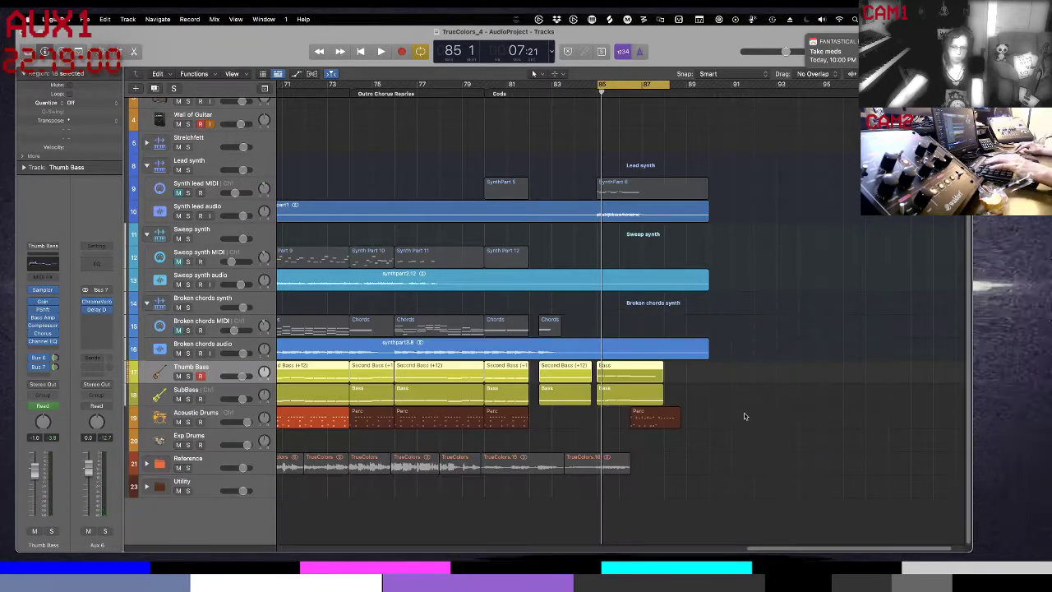
left_click(719, 400)
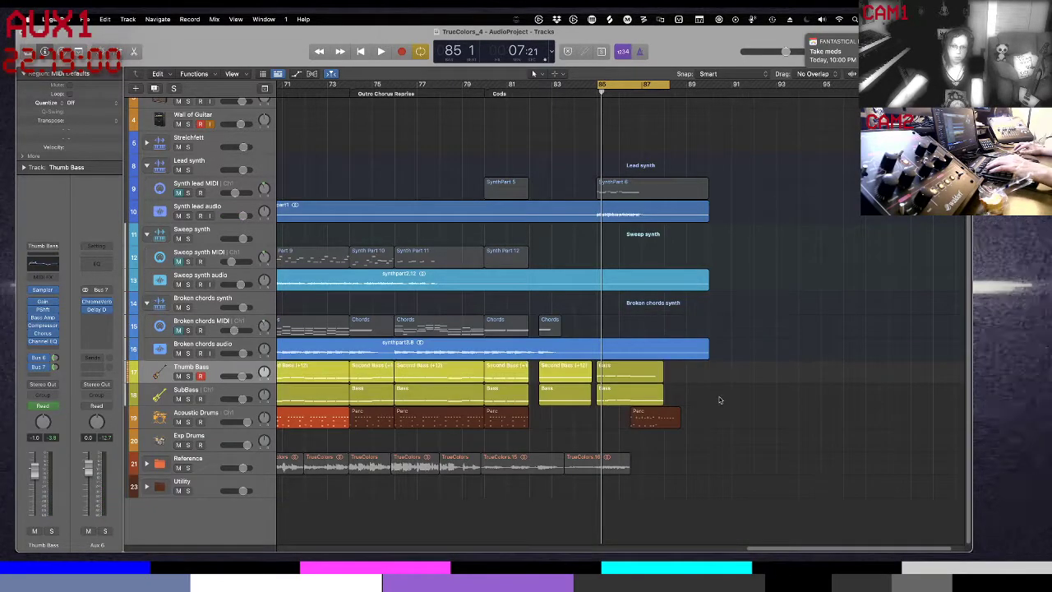
double_click(660, 380)
scroll(677, 490, "right", 2)
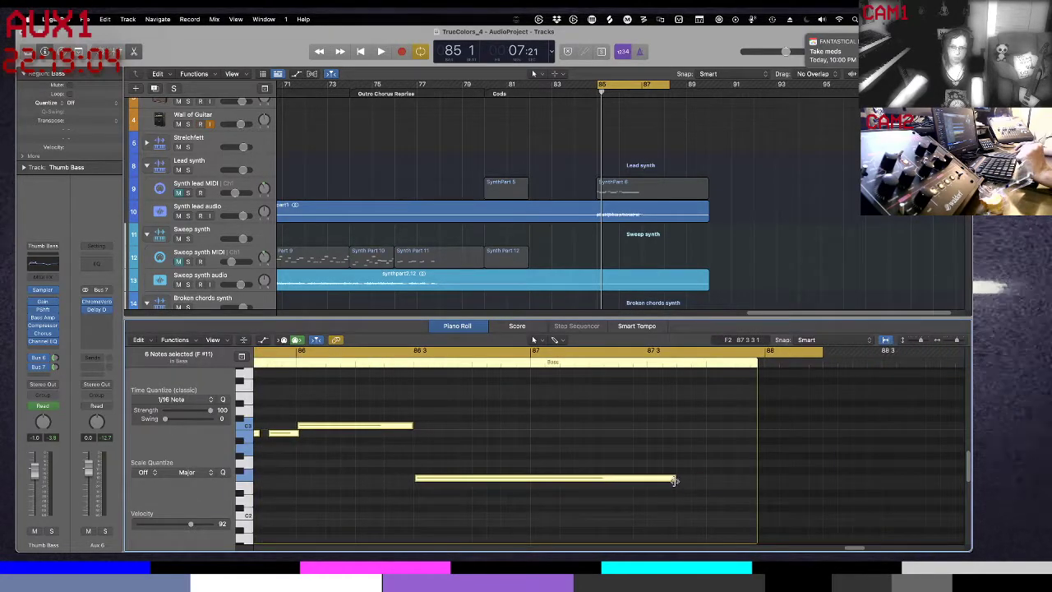
- Try to lengthen all the selected Thumb Bass notes together, and undo it
left_click_drag(674, 480, 808, 482)
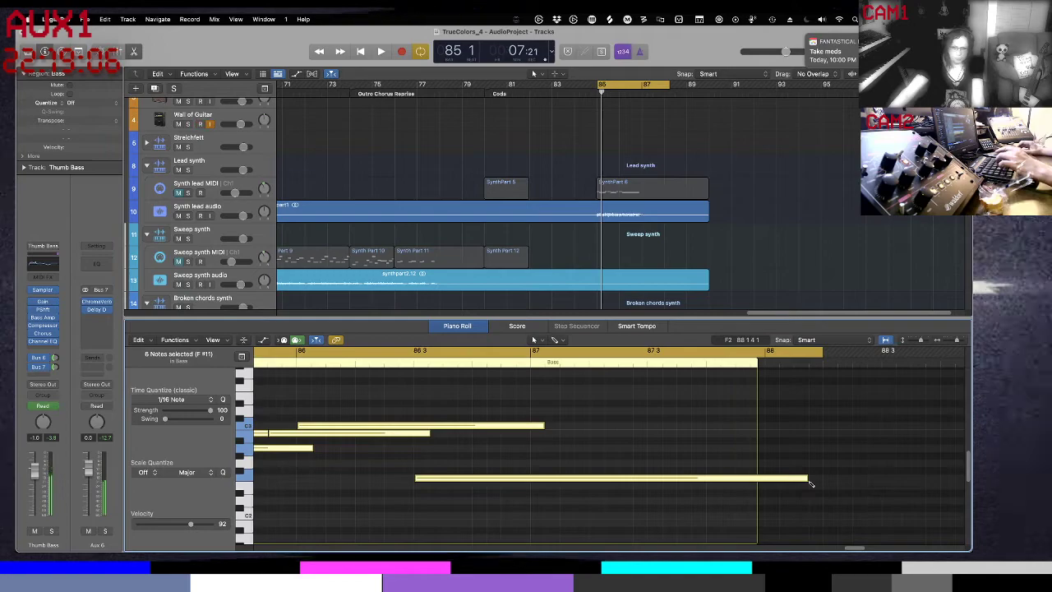
key("super+z")
- Lengthen only the final Thumb Bass note to about beat 2 of bar 88 and extend its region to match
left_click(769, 458)
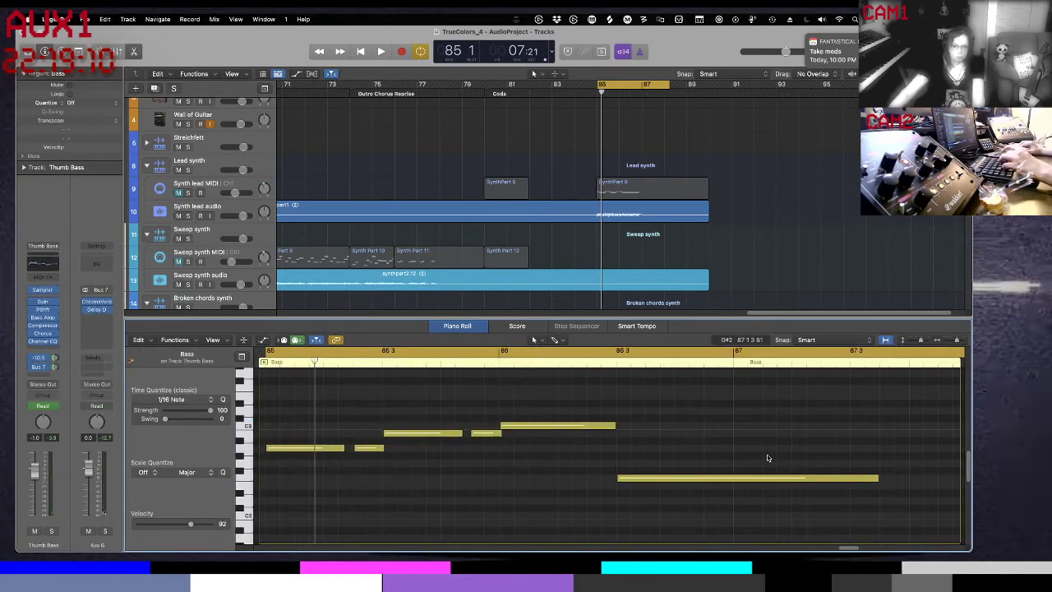
scroll(811, 452, "right", 2)
scroll(810, 452, "right", 3)
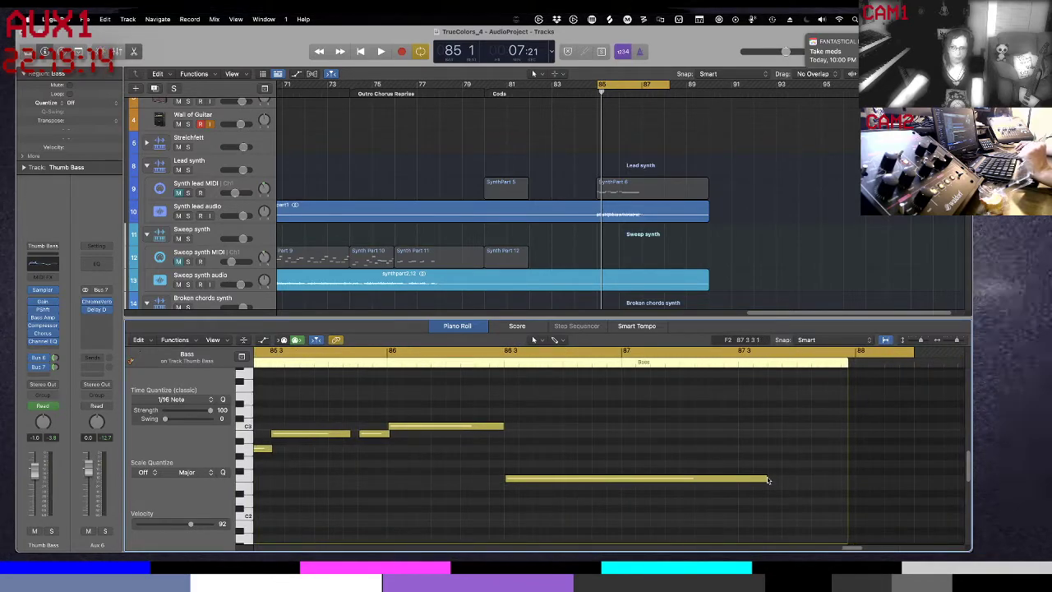
left_click_drag(769, 480, 913, 466)
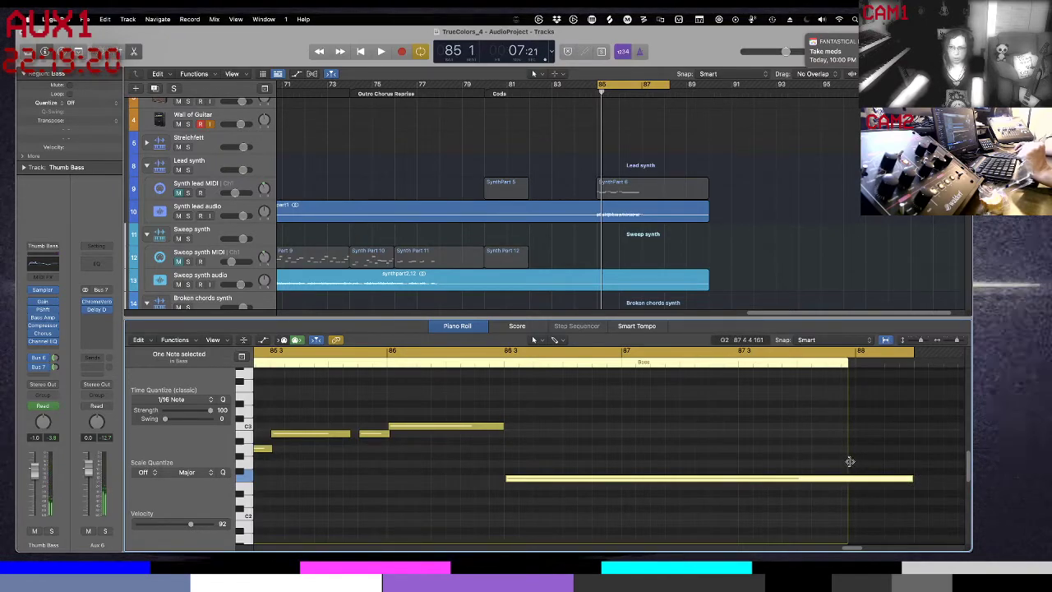
left_click_drag(849, 461, 918, 463)
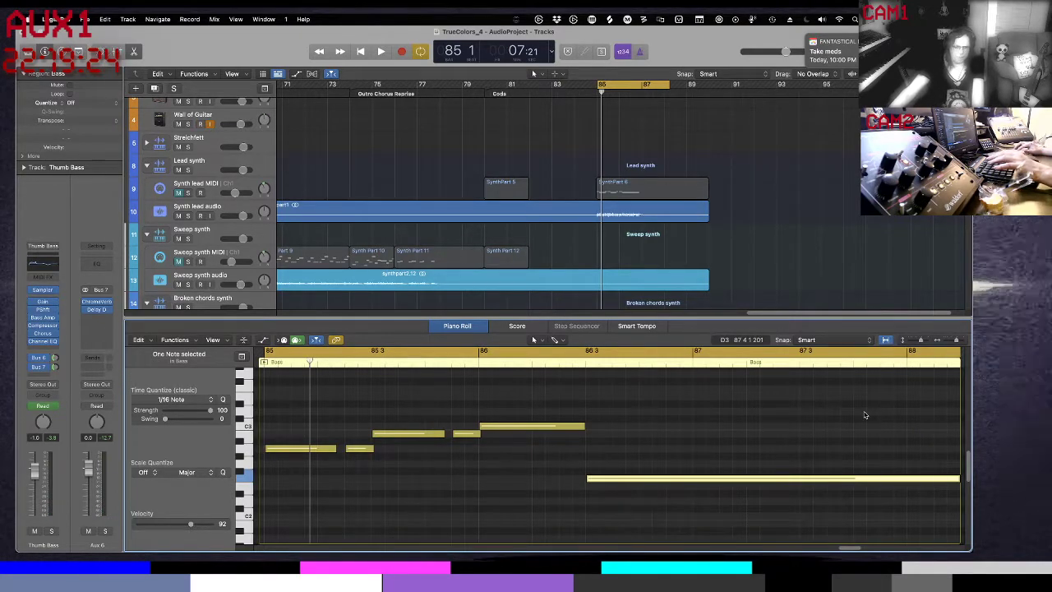
- Close the Piano Roll and audition the ending from about bar 83 with looping off
key("e")
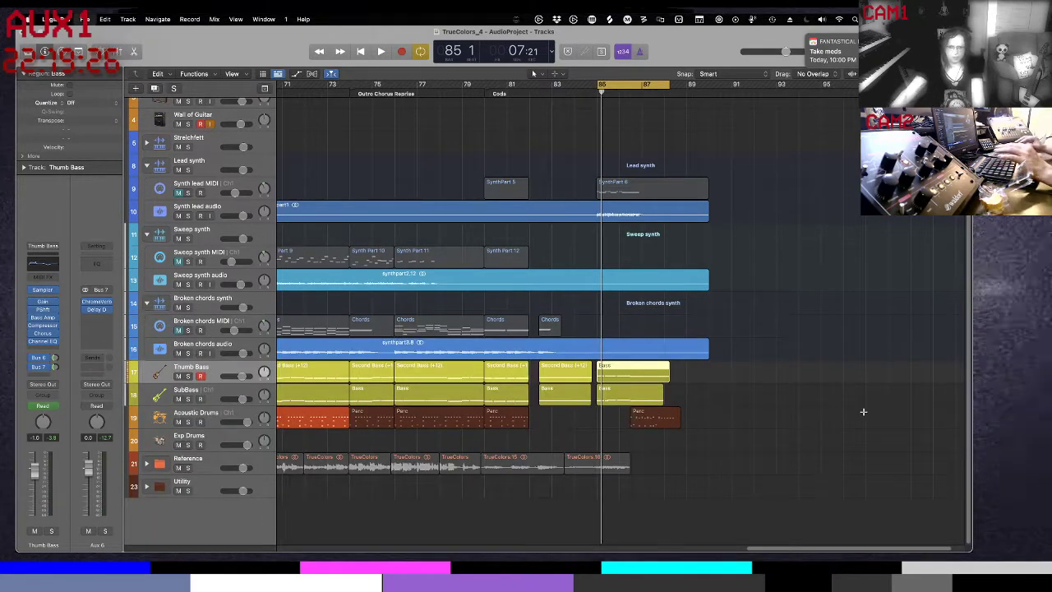
key("comma")
key("comma")
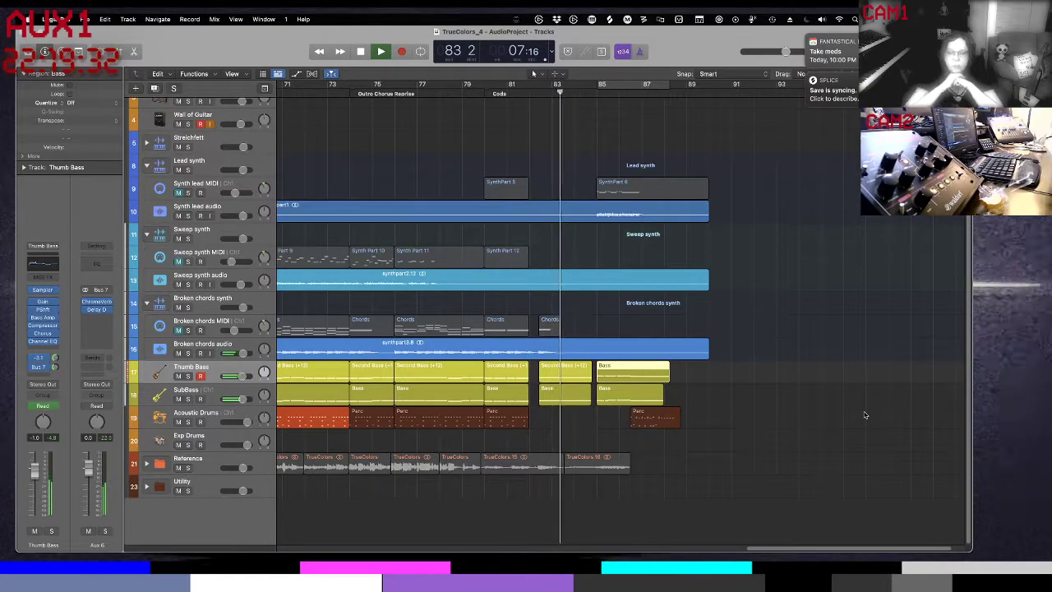
- Turn on Do Not Disturb for 1 hour and stop playback after the ending
left_click(807, 18)
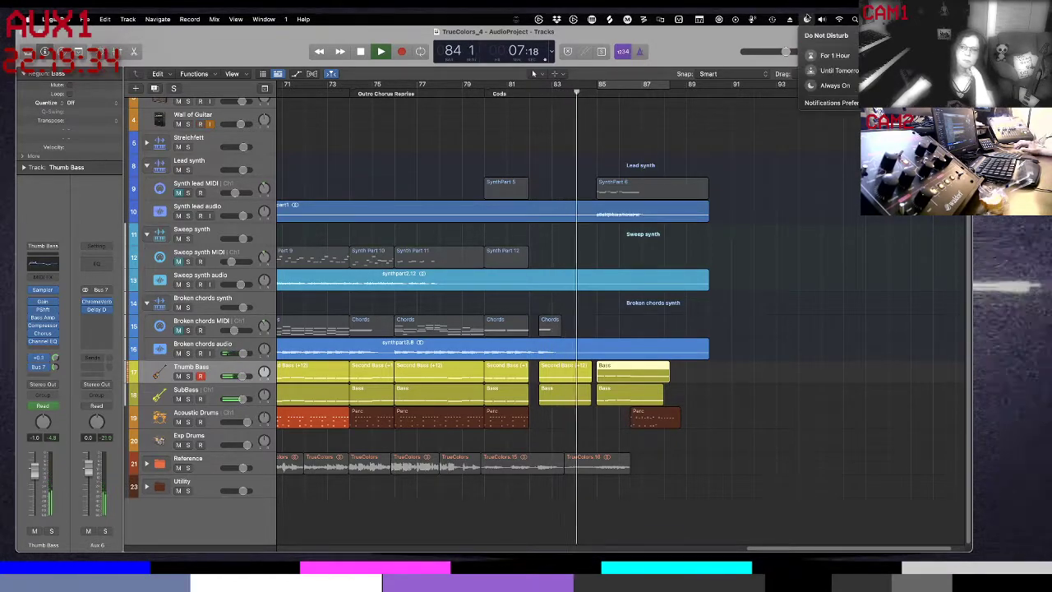
left_click(830, 59)
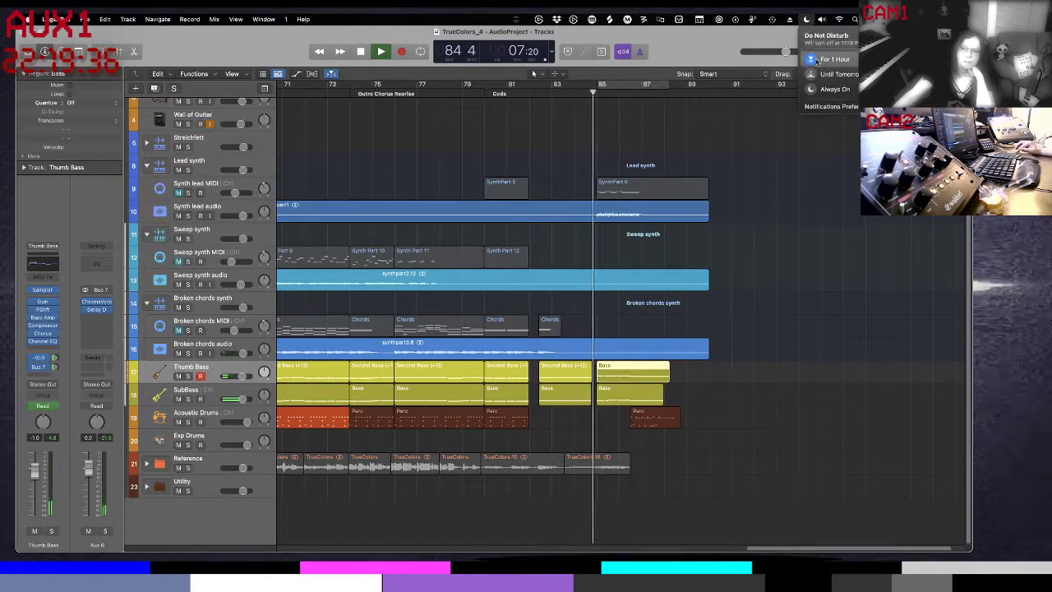
key("Escape")
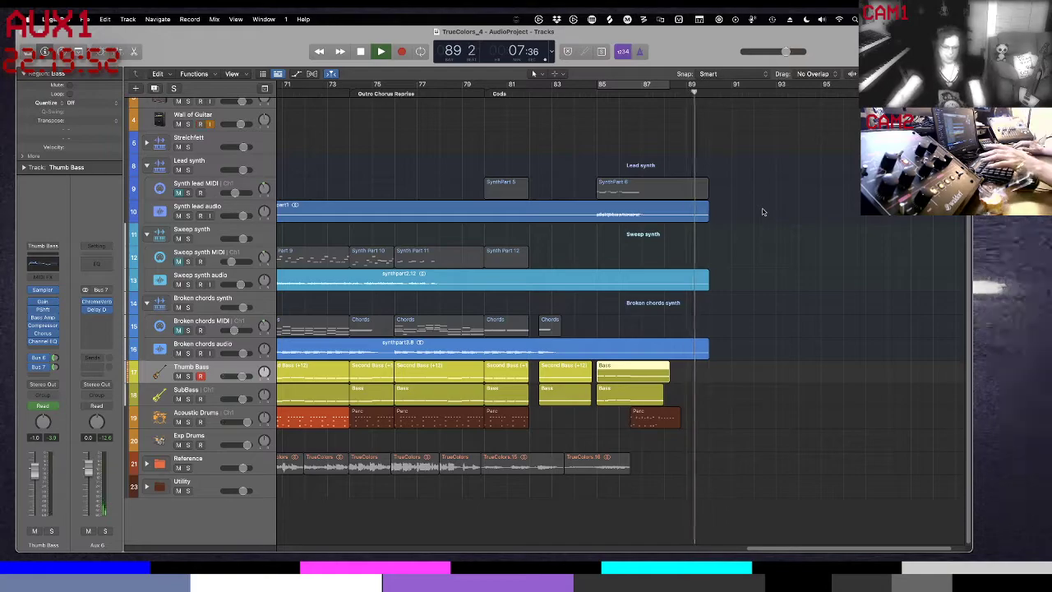
key("space")
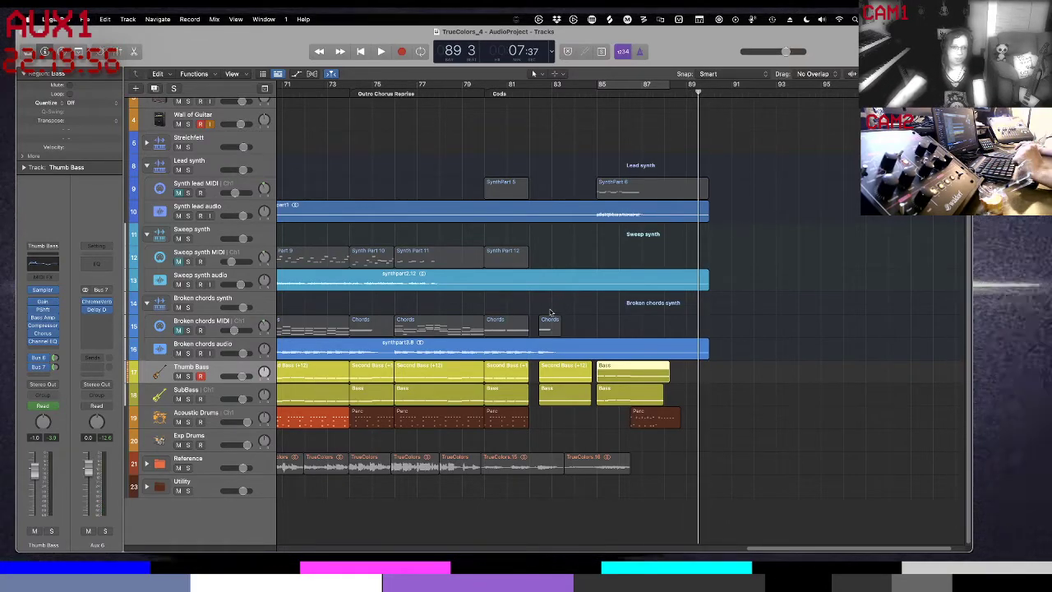
- Show track automation and expand the Thumb Bass track's automation lanes
key("a")
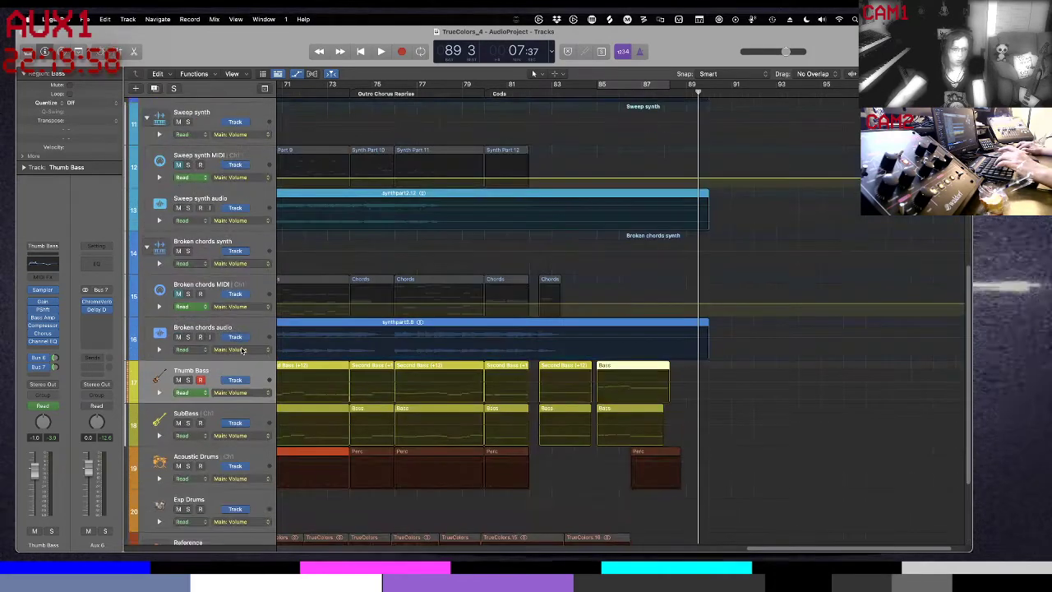
mouse_move(216, 373)
left_mouse_down()
mouse_move(215, 335)
mouse_move(219, 372)
left_mouse_up()
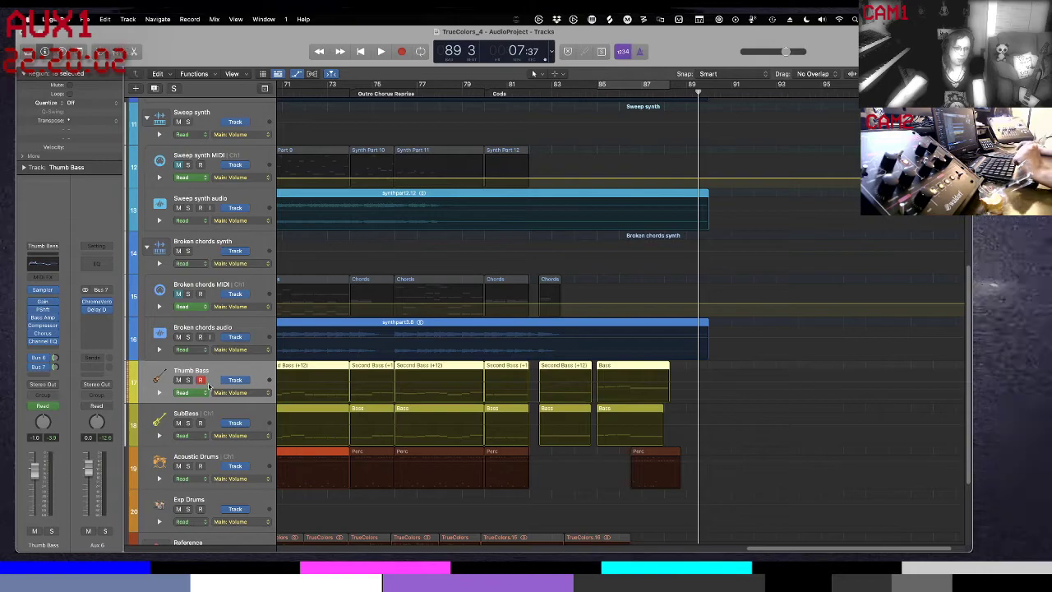
left_click(160, 392)
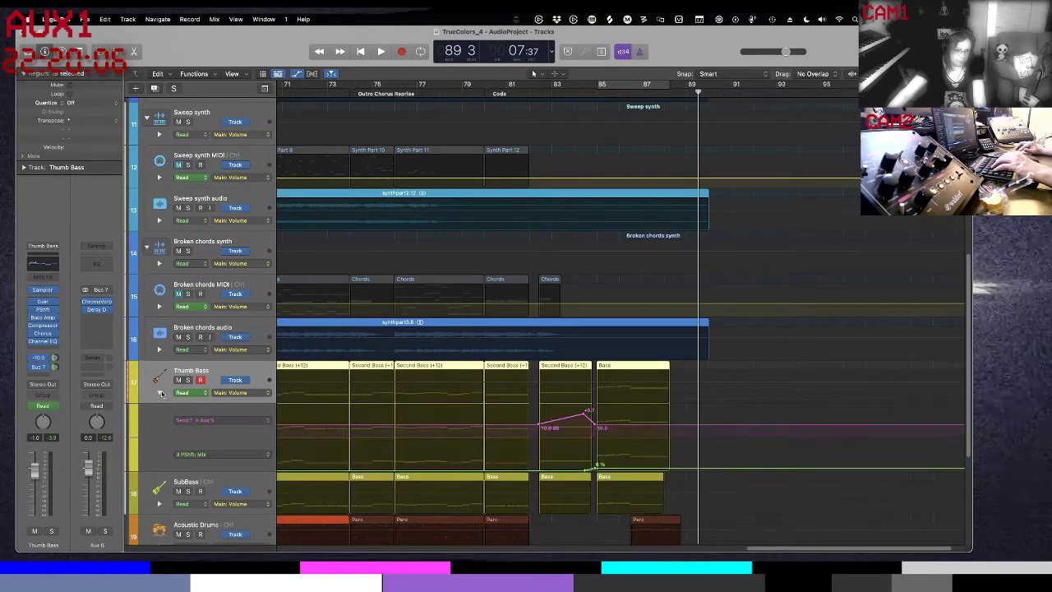
scroll(276, 376, "down", 3)
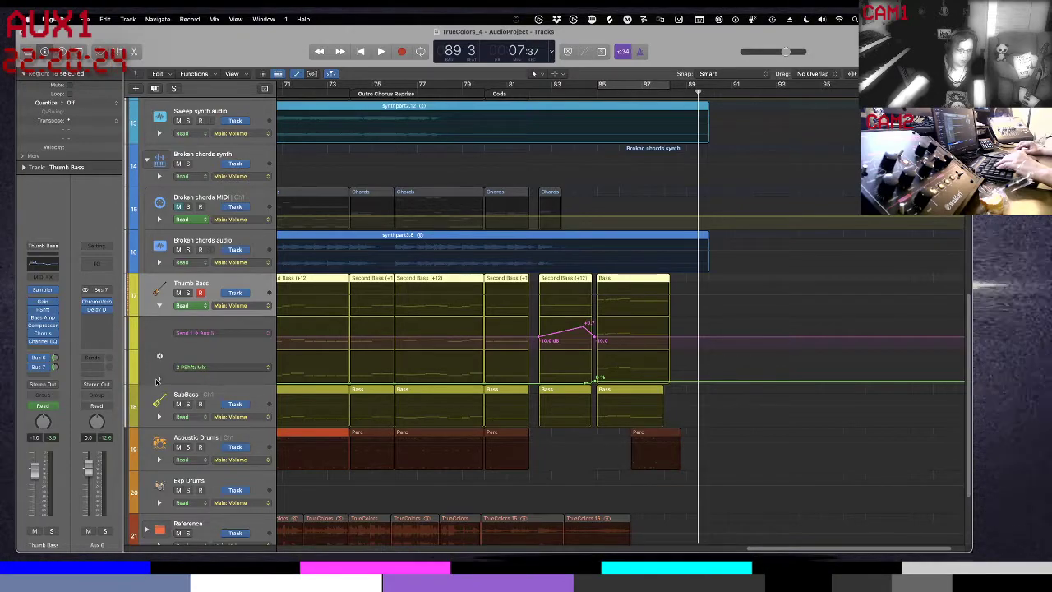
- Add an absolute Send 2 → Aux 6 automation lane to Thumb Bass, silent until just before bar 85 and rising to -10.8 dB there
left_click(158, 382)
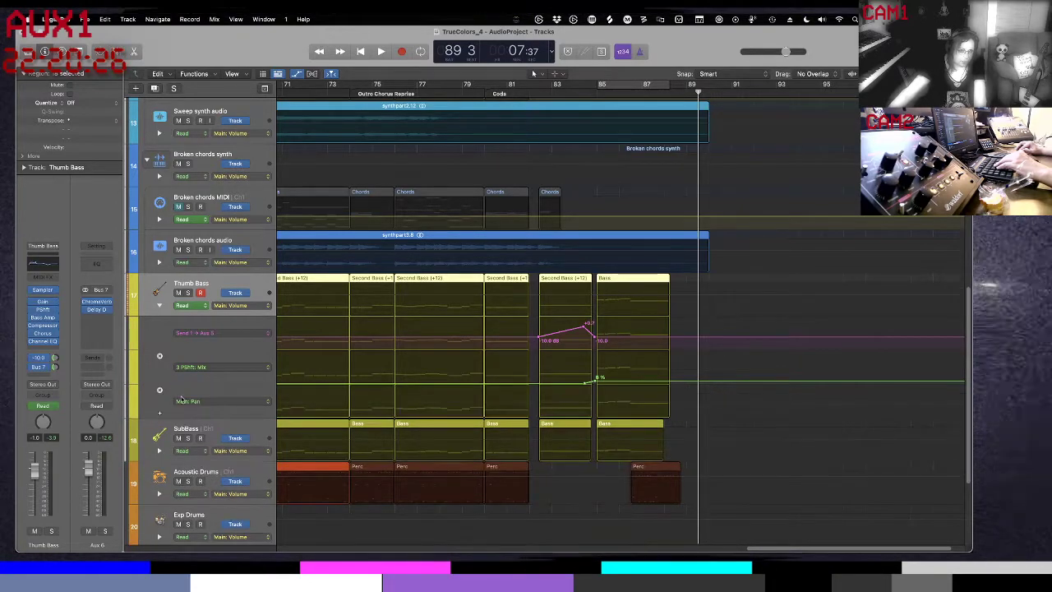
left_click(191, 402)
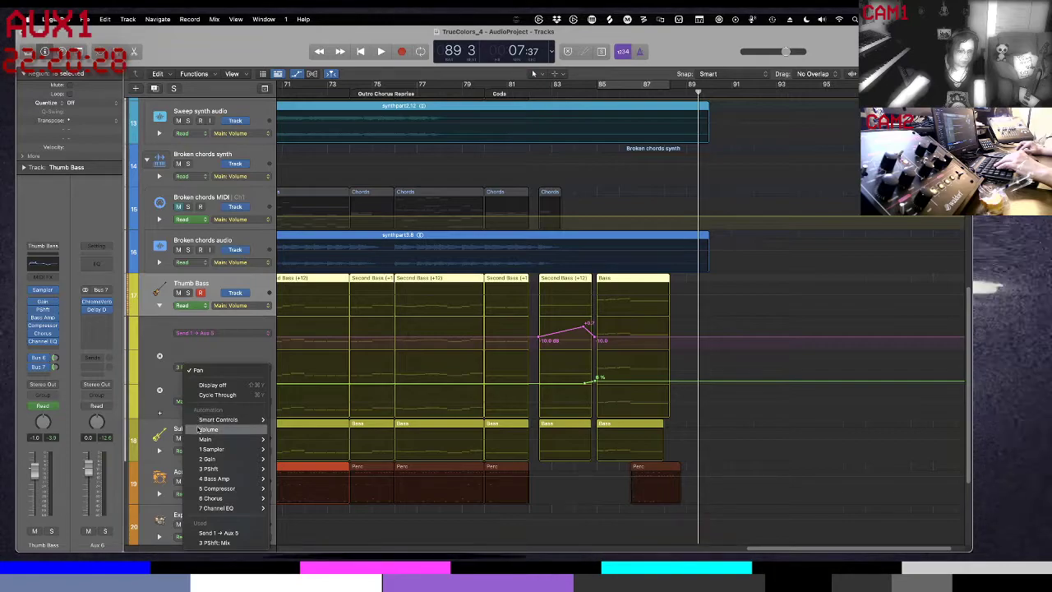
mouse_move(199, 439)
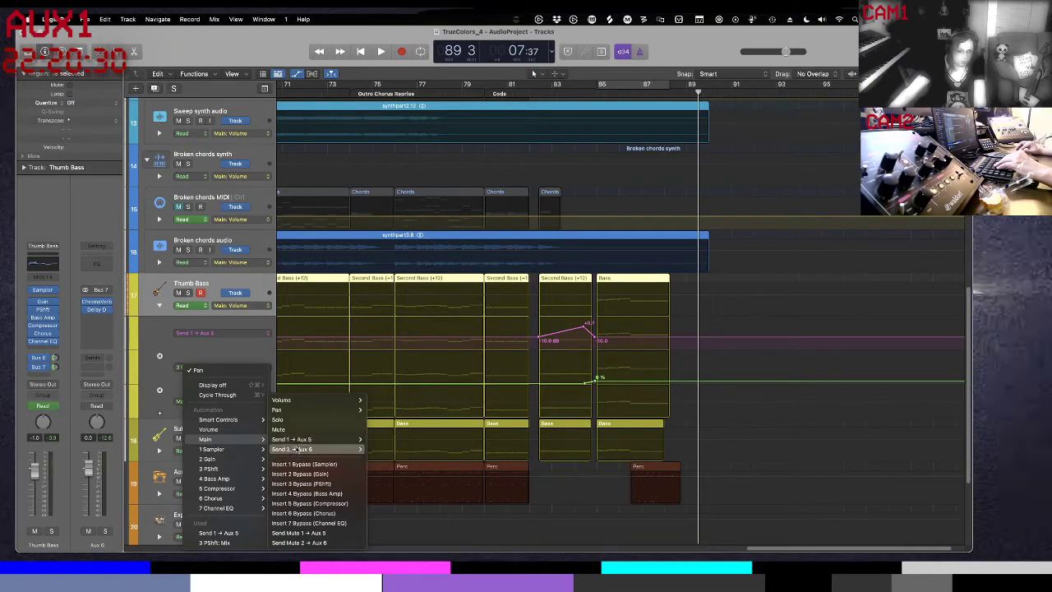
mouse_move(295, 450)
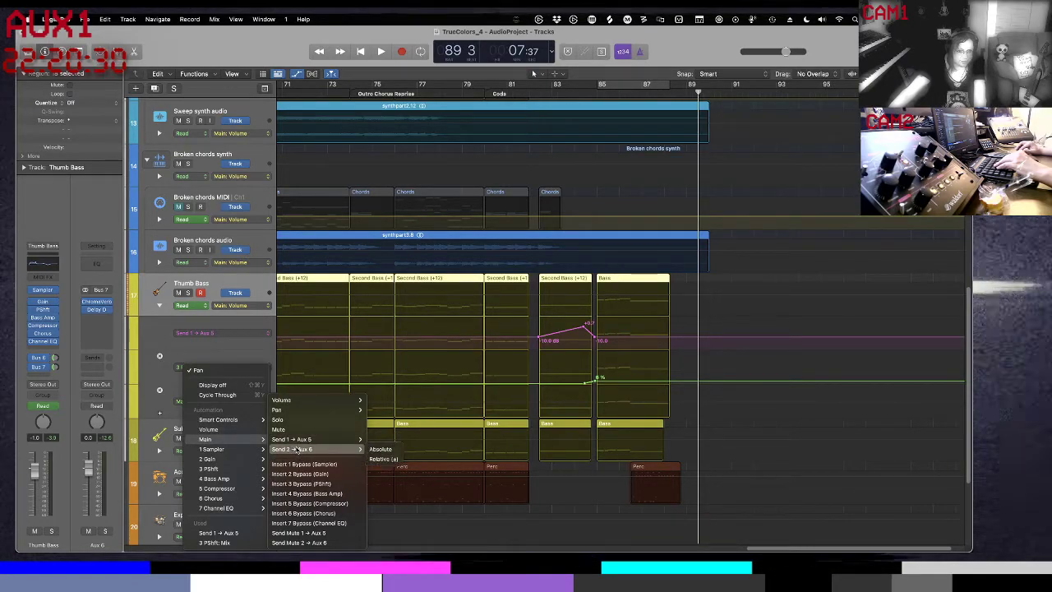
left_click(379, 450)
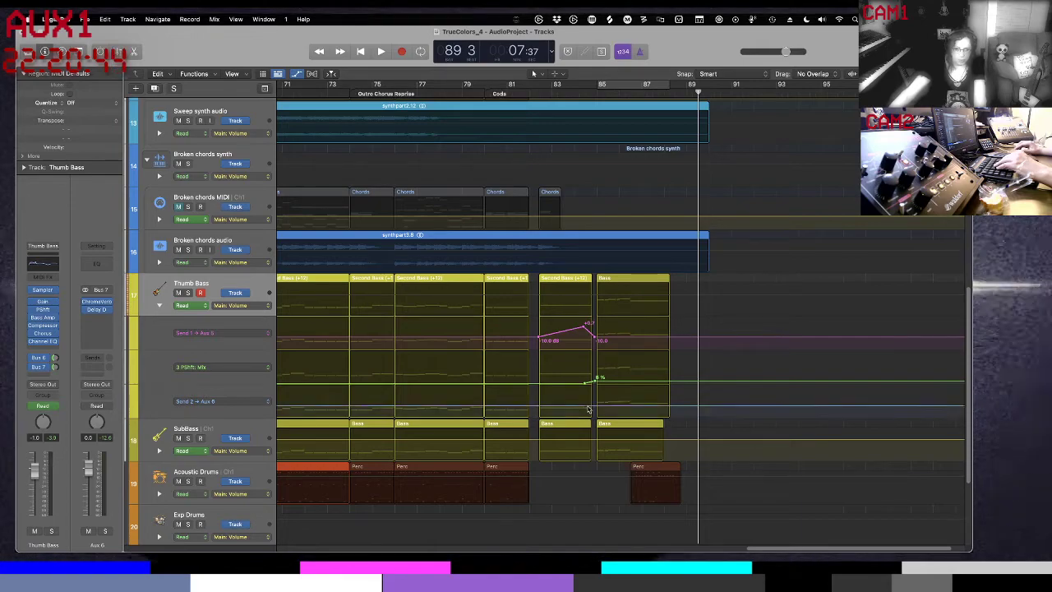
left_click(588, 409)
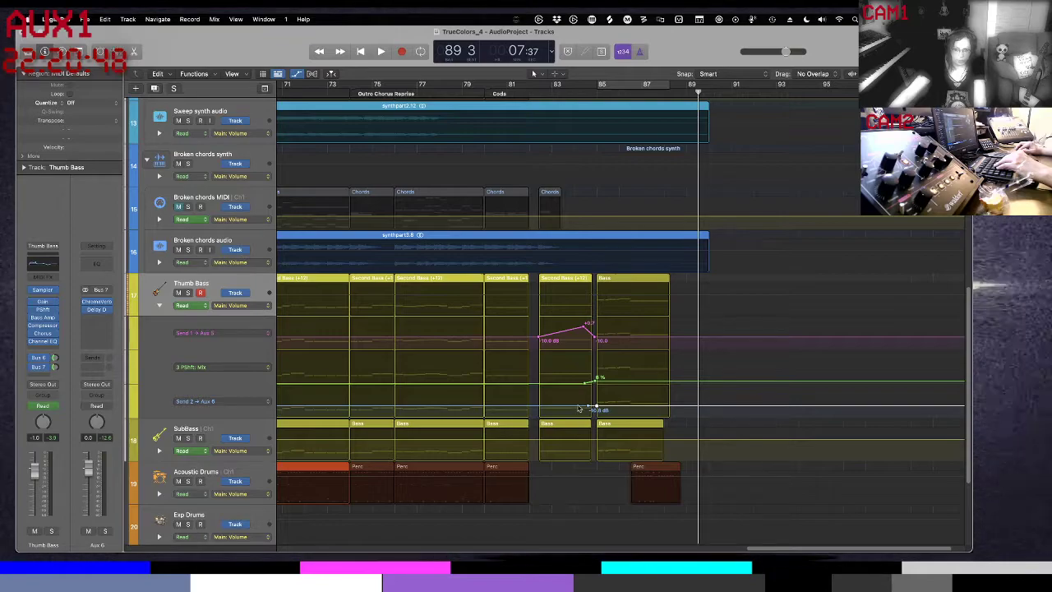
left_click_drag(578, 409, 581, 423)
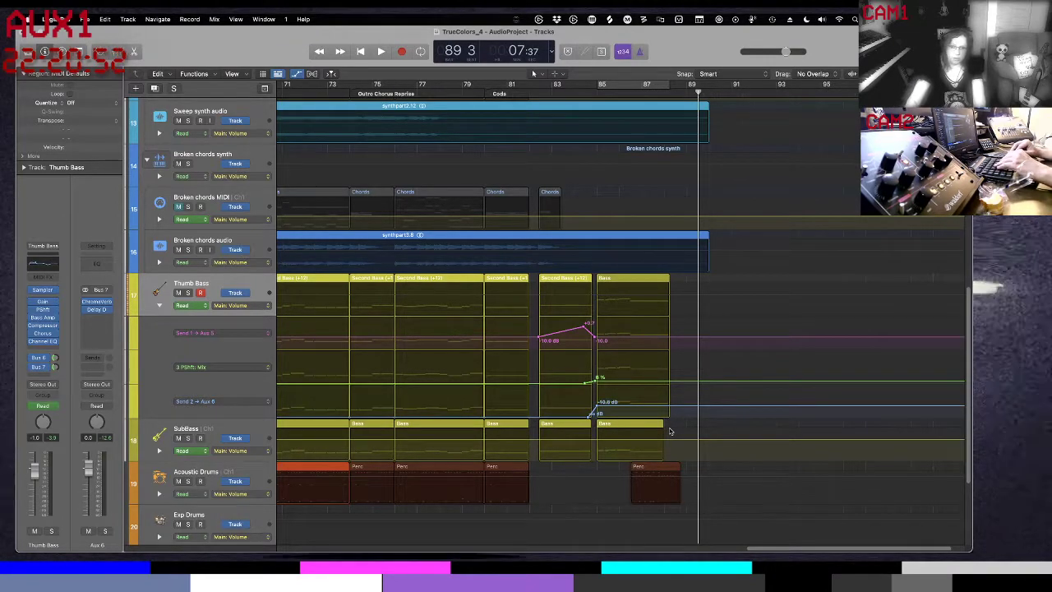
- Audition the Thumb Bass send automation by playing from about bar 82 to the end of bar 88
key("comma")
key("comma")
key("comma")
key("comma")
key("comma")
key("comma")
key("comma")
key("comma")
key("comma")
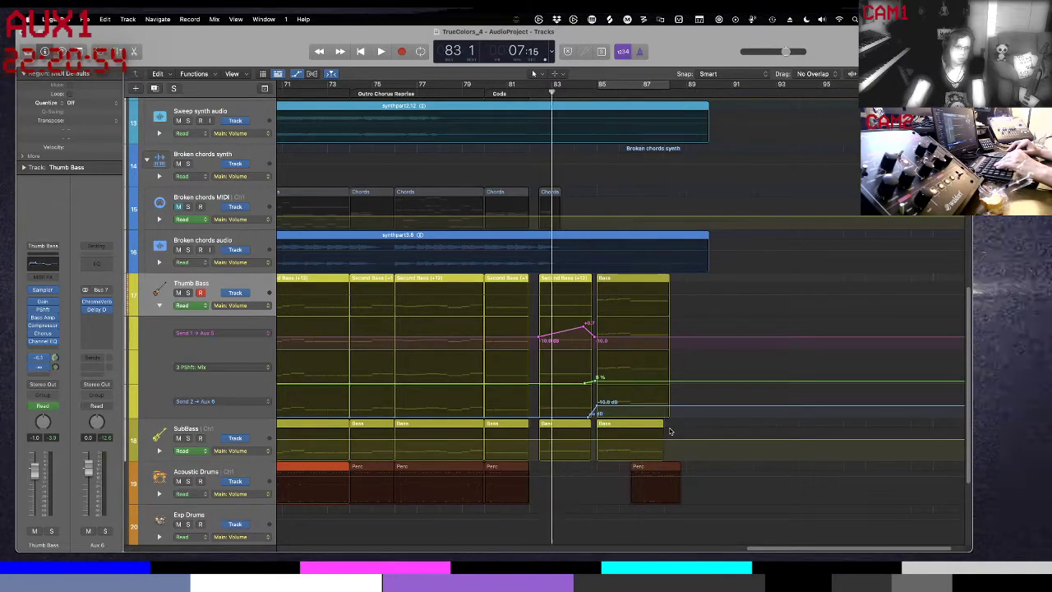
key("comma")
key("space")
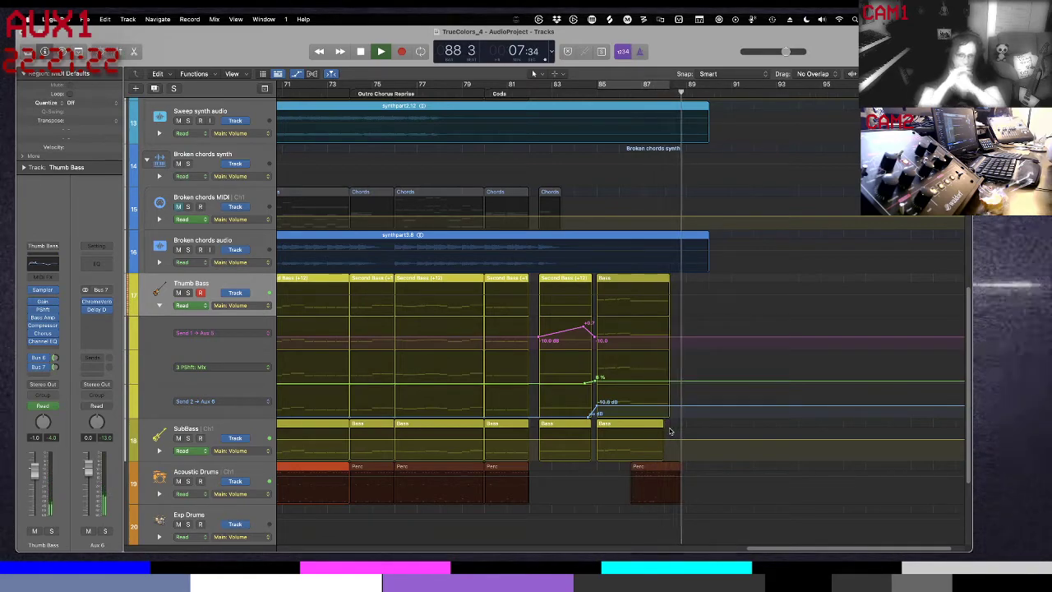
key("space")
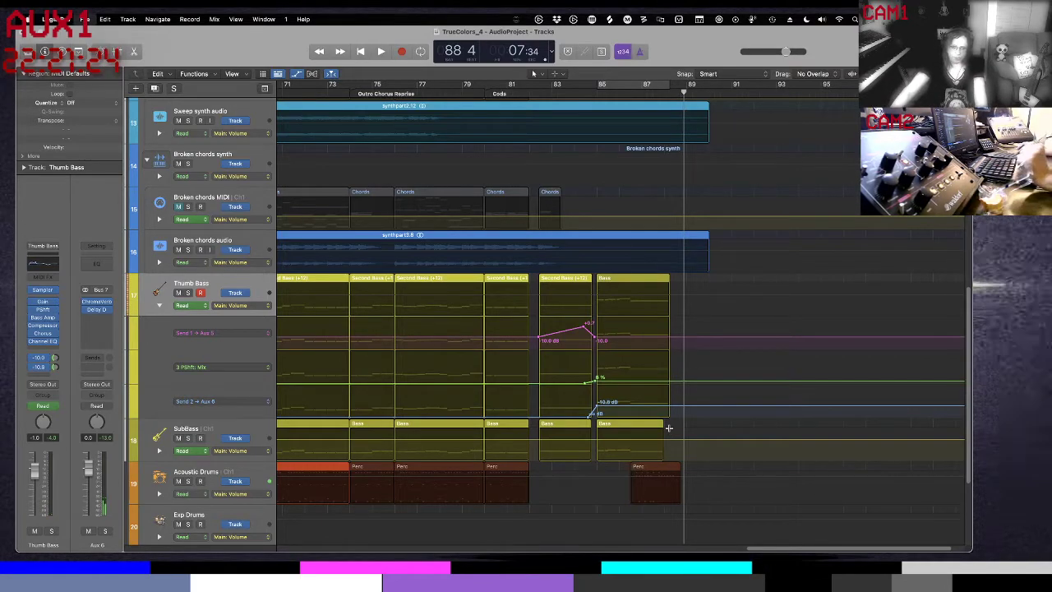
- Collapse the Thumb Bass automation lanes and add a Rotor Cabinet effect after Gain on the SubBass track
left_click(160, 305)
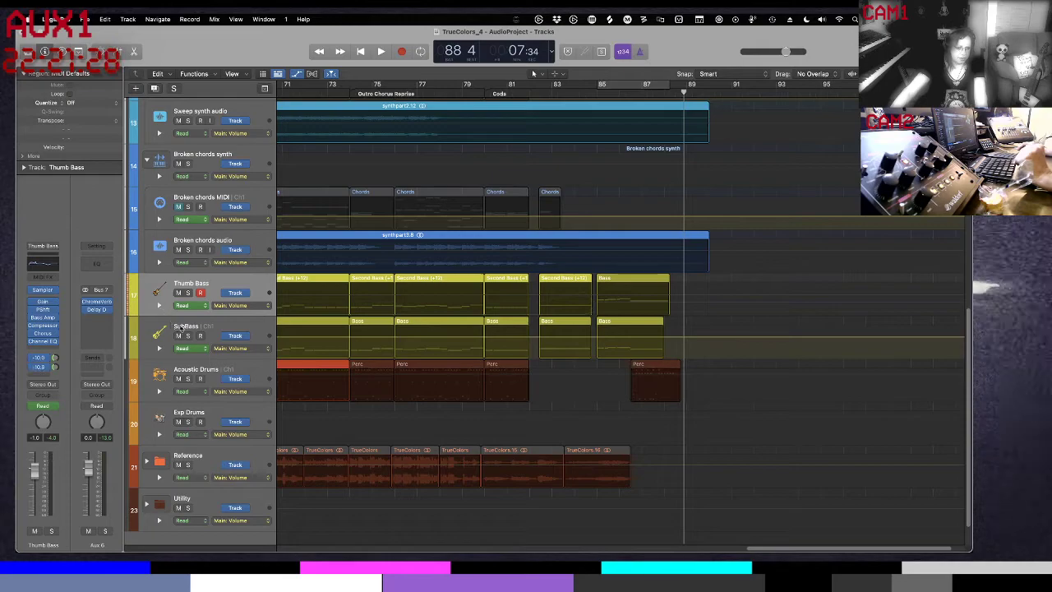
left_click(186, 321)
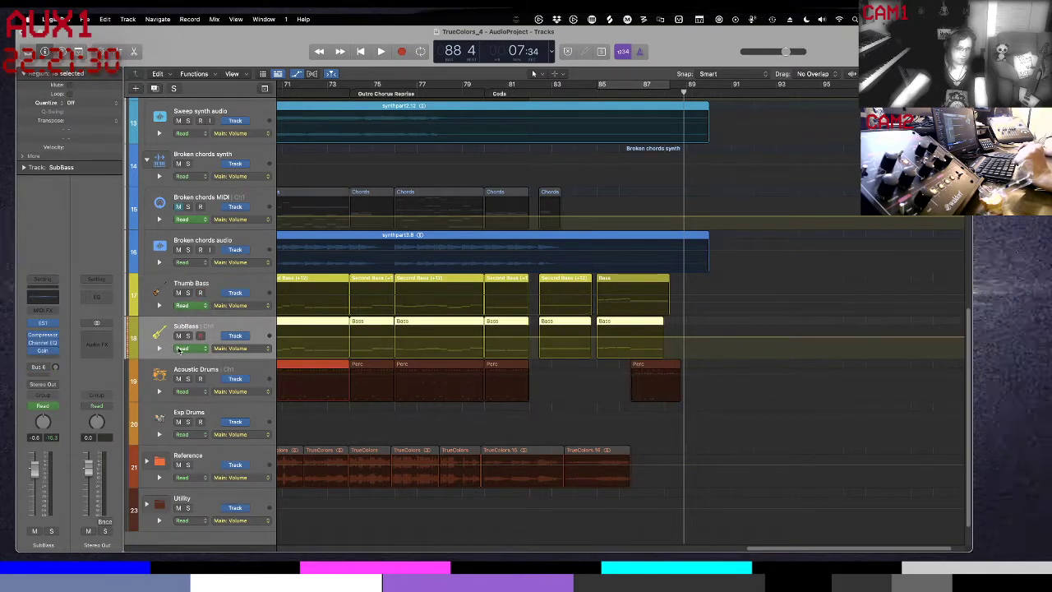
left_click(56, 359)
mouse_move(56, 383)
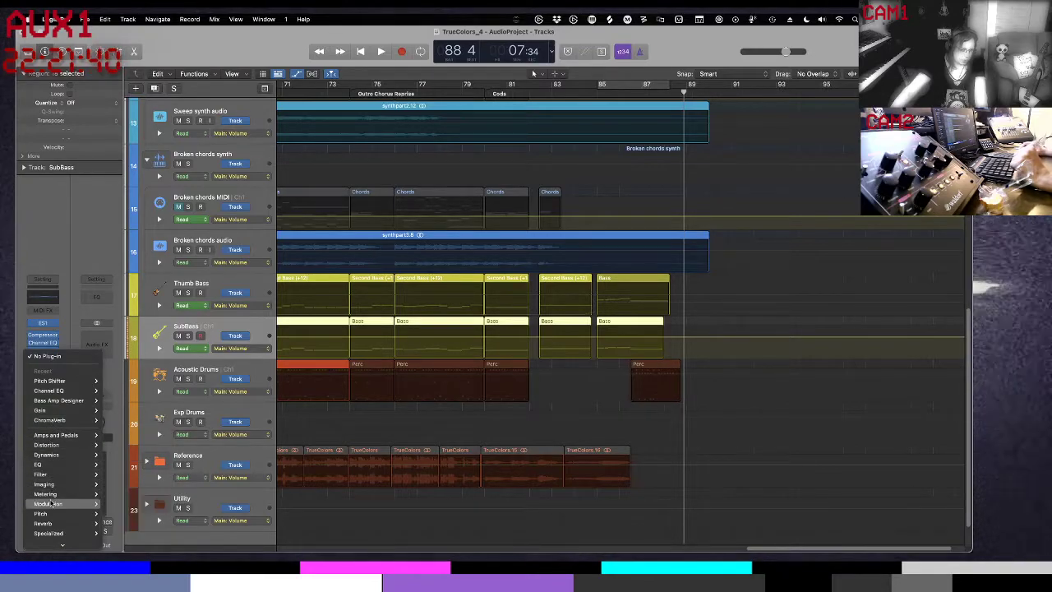
mouse_move(52, 504)
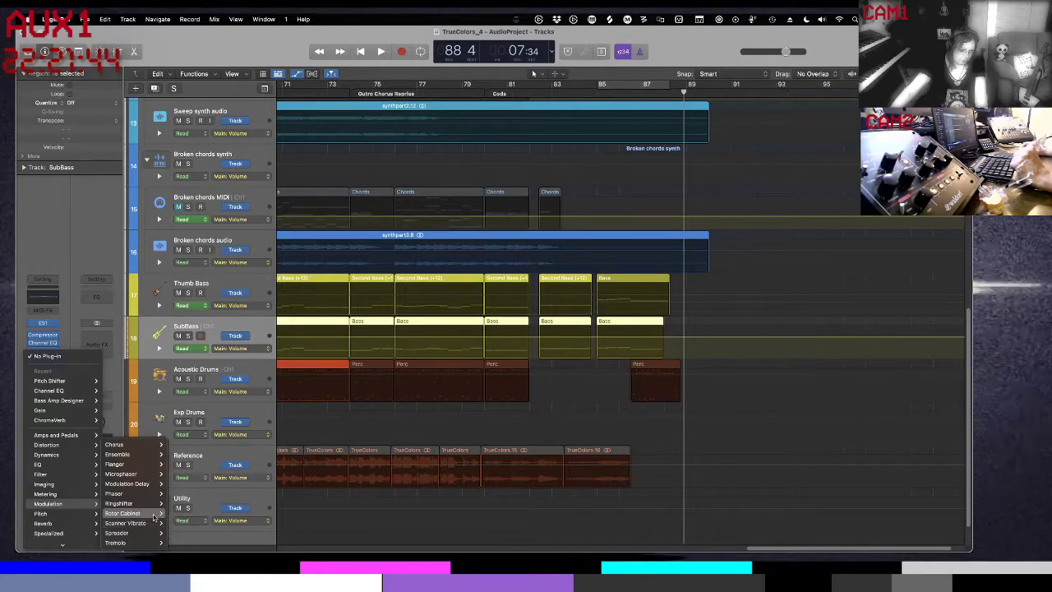
mouse_move(154, 515)
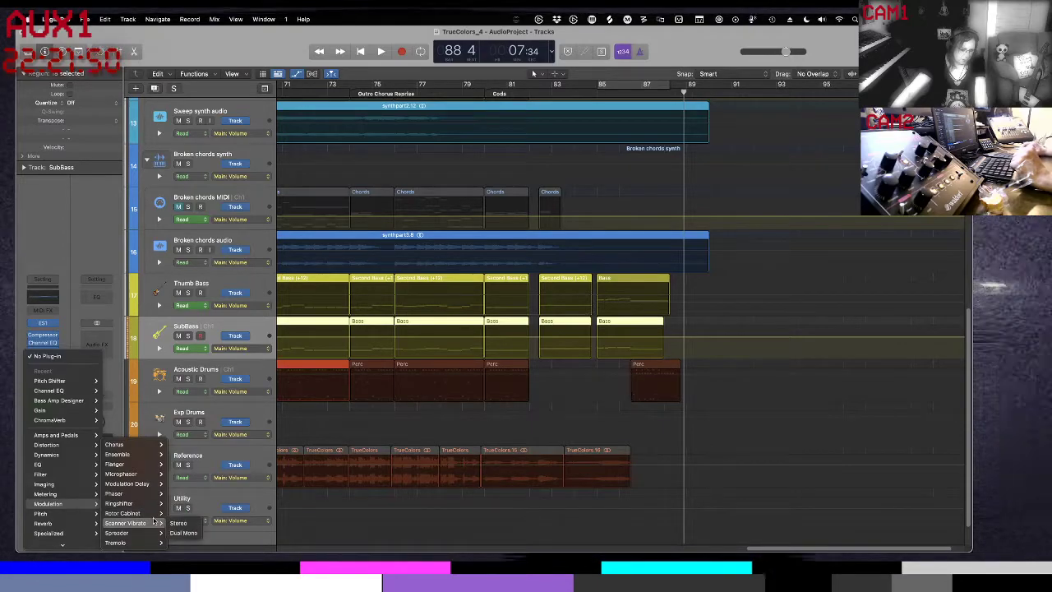
left_click(176, 512)
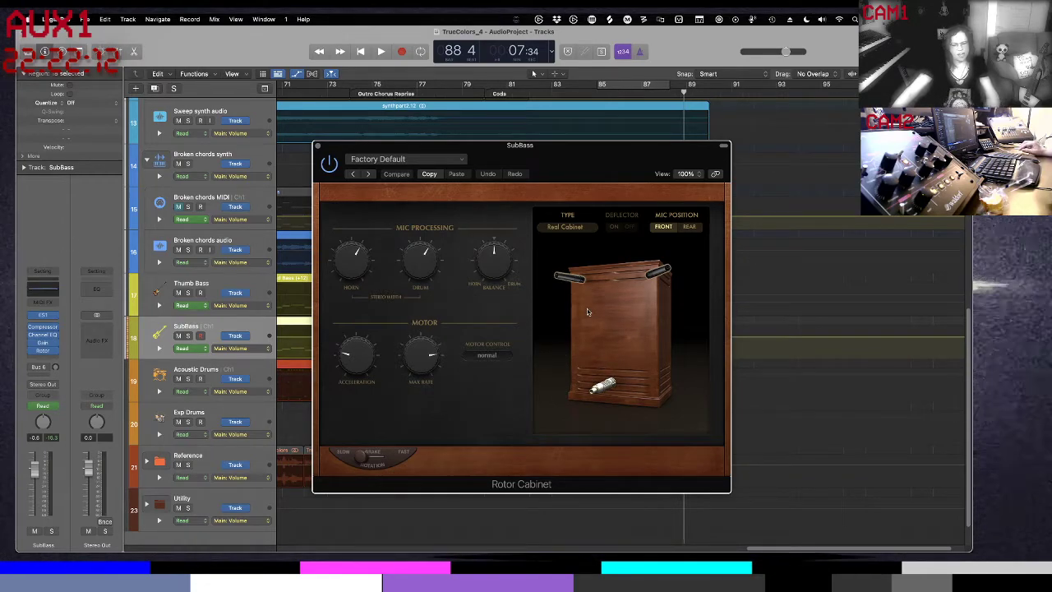
left_click(318, 146)
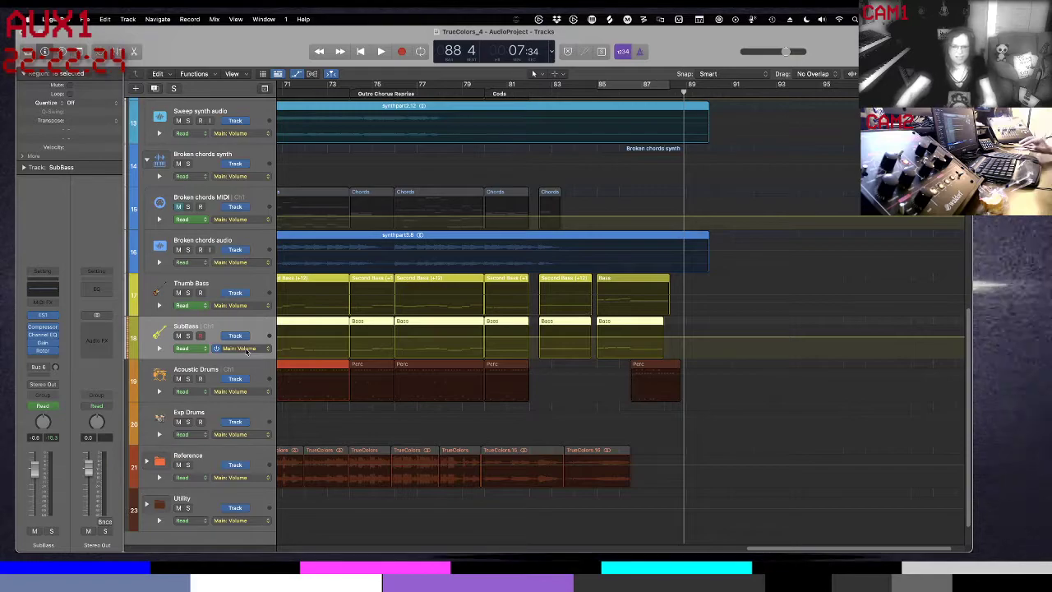
- Solo the SubBass track and audition its final region
key("s")
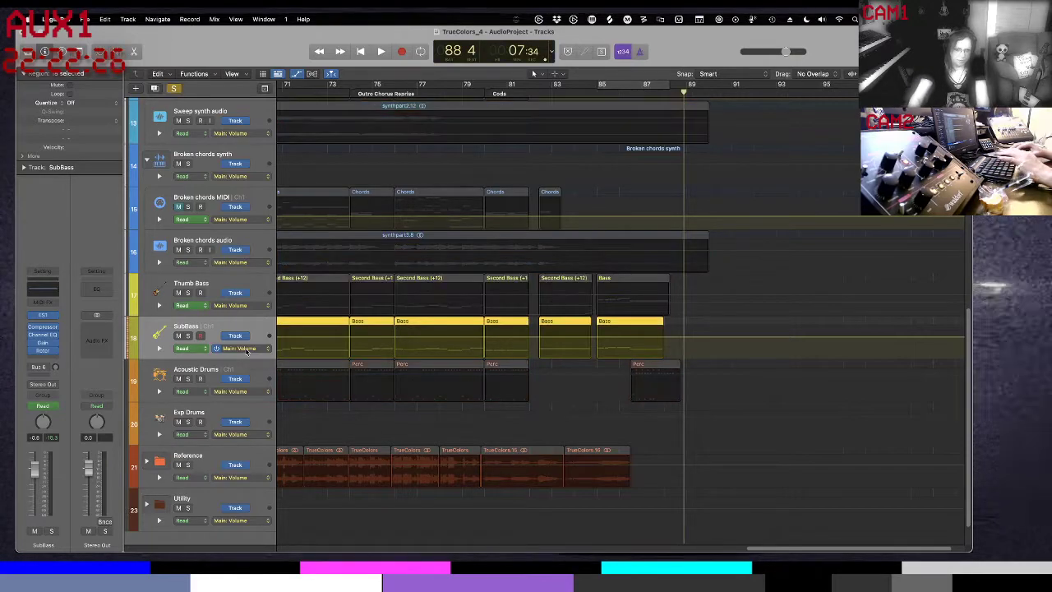
key("comma")
key("comma")
key("comma")
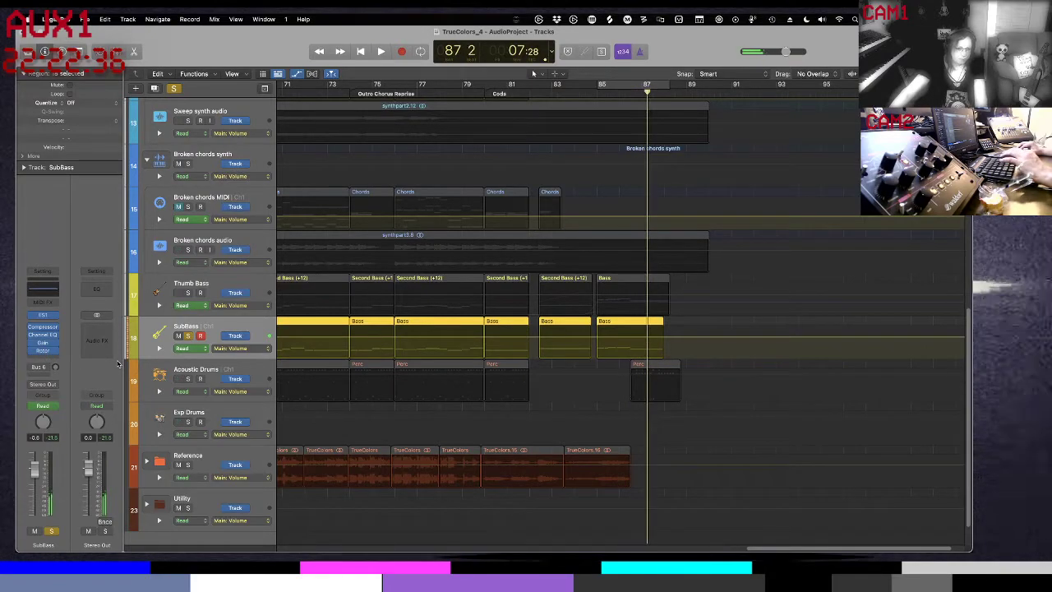
left_click(161, 352)
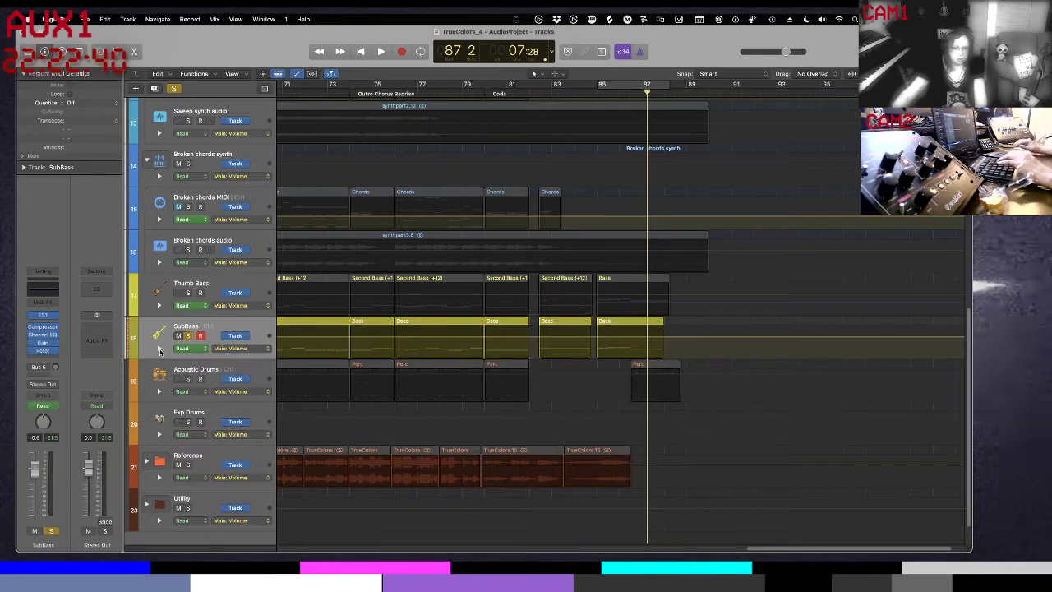
- Loop the soloed SubBass from bar 85 to about beat 2 of bar 88 and open its Rotor Cabinet settings
left_click(46, 347)
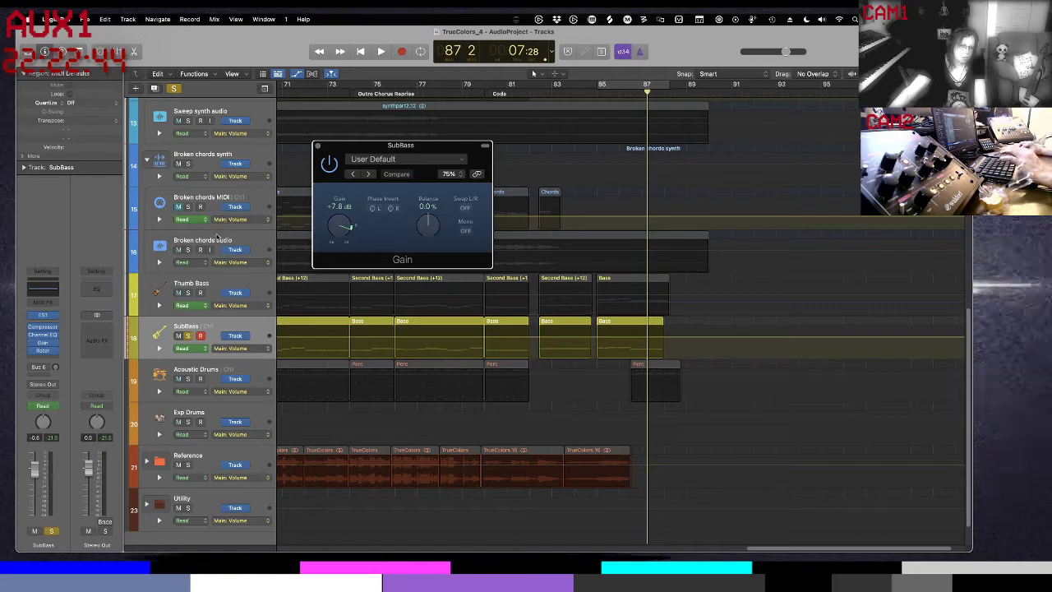
key("space")
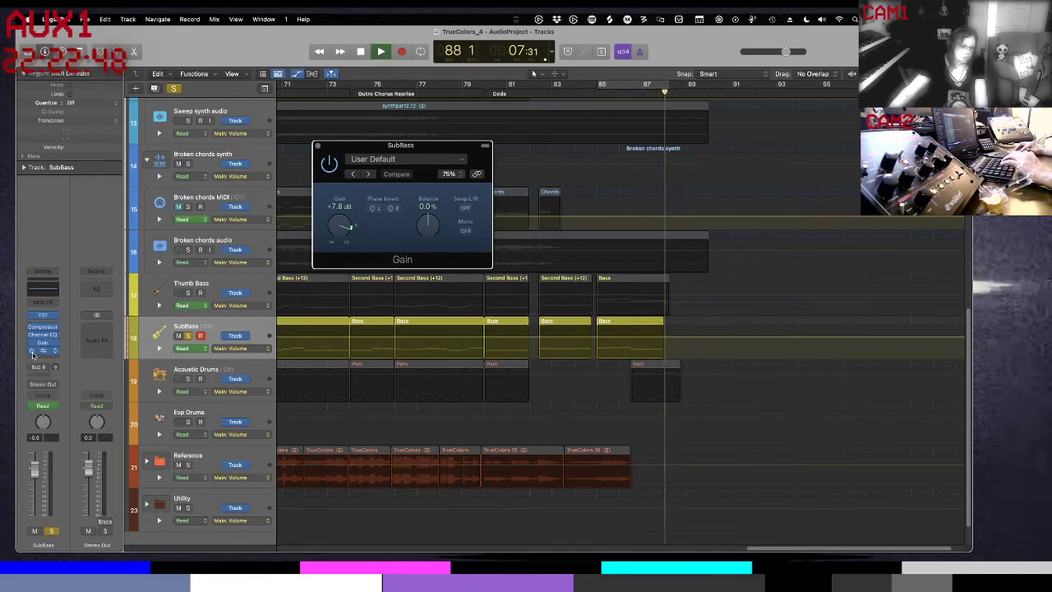
key("space")
key("c")
key("space")
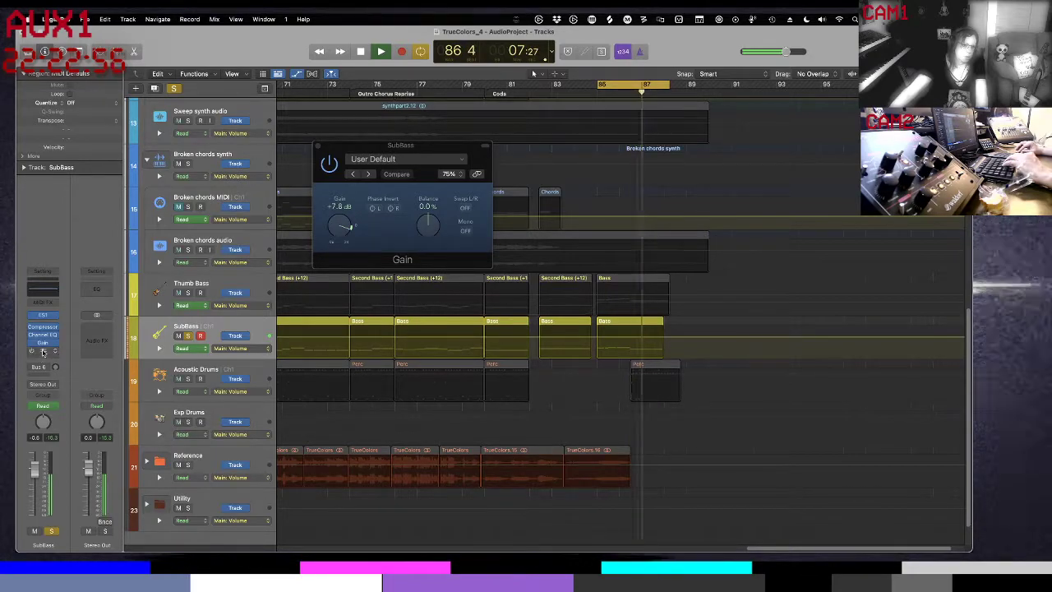
left_click(37, 351)
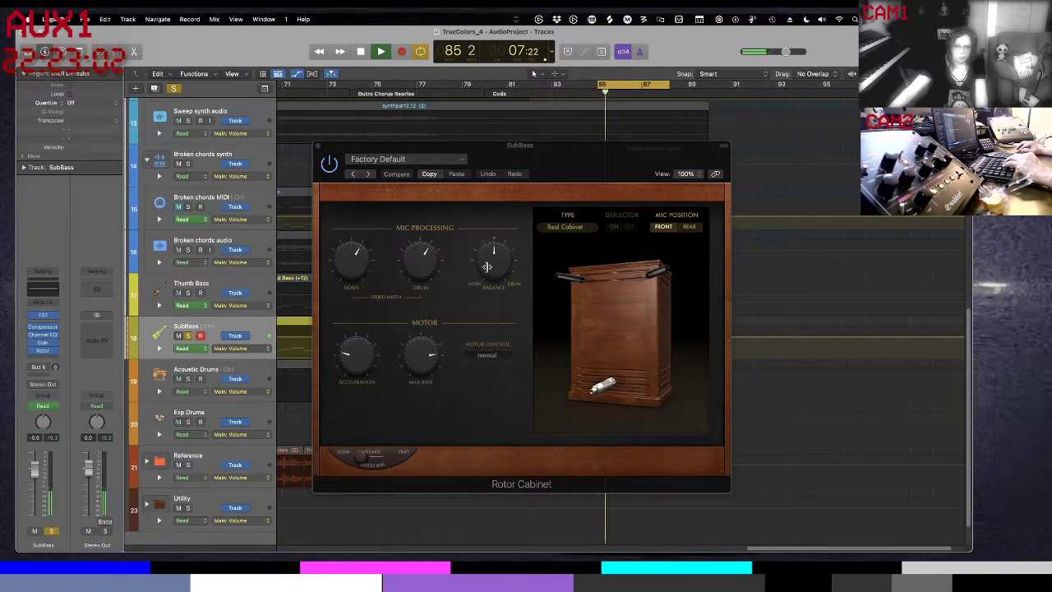
mouse_move(407, 364)
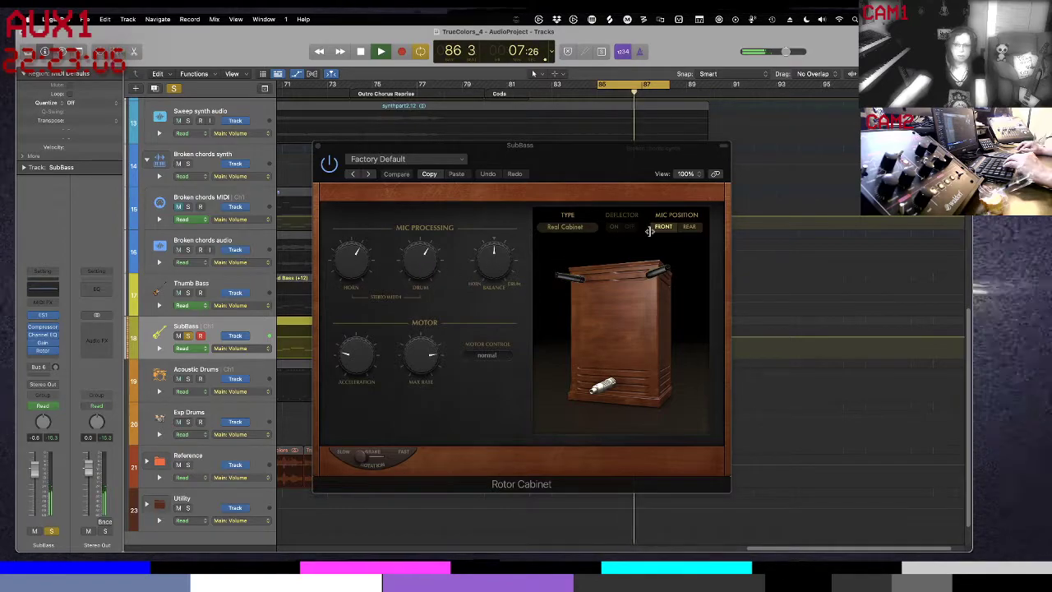
- Set the Rotor Cabinet's mic position to rear on SubBass and try the Synth Swirl preset
left_click(689, 228)
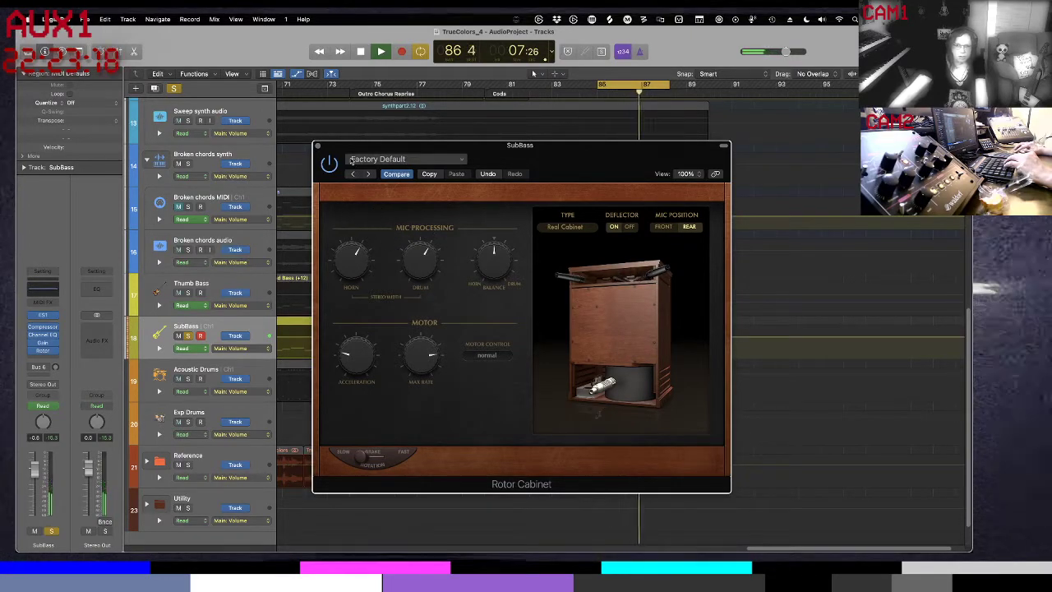
left_click(378, 158)
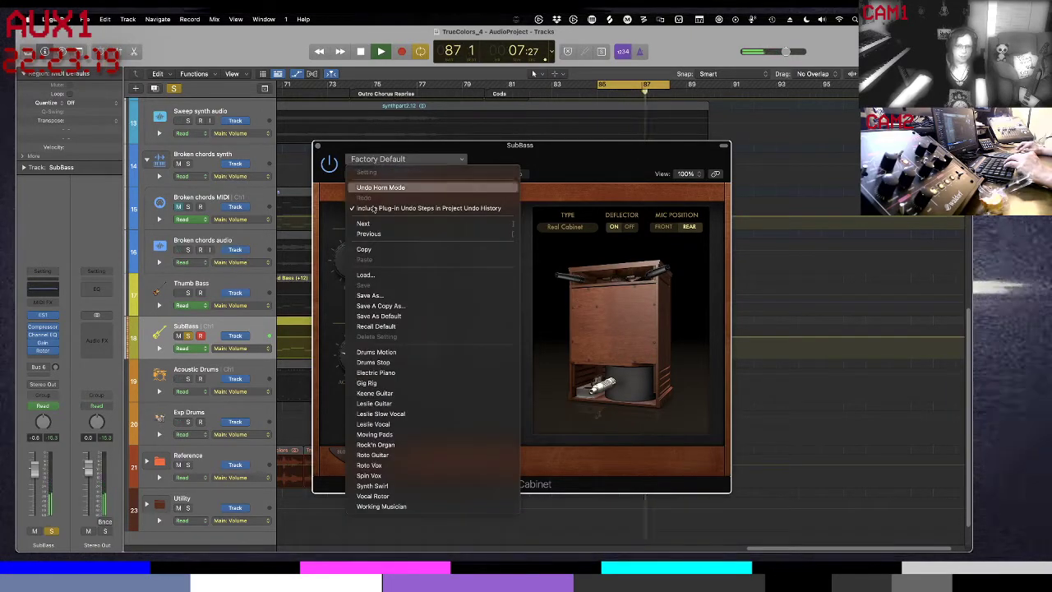
left_click(386, 487)
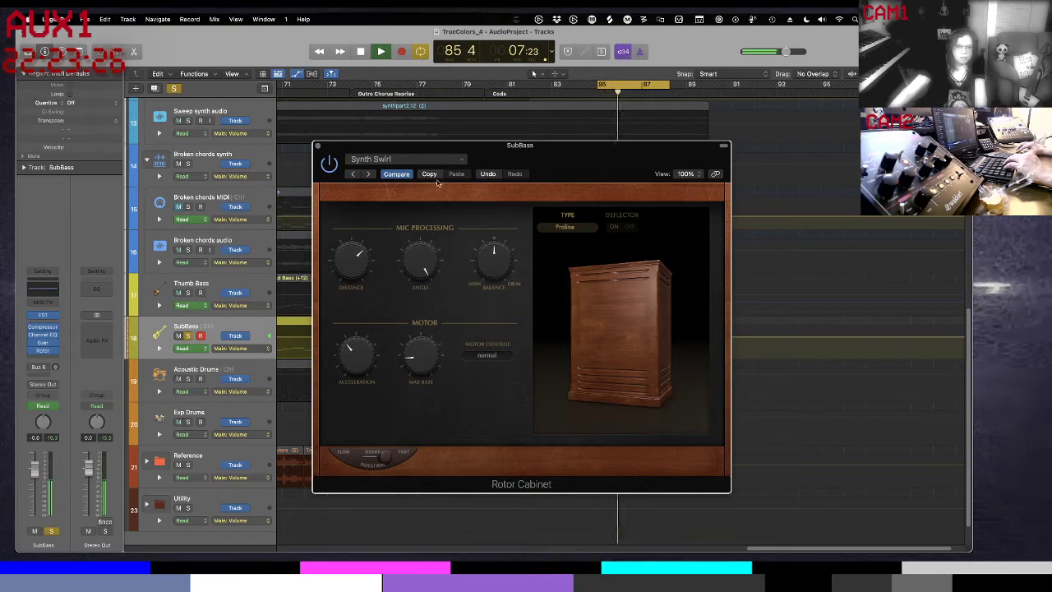
- Try the Leslie Guitar and Moving Pads presets in SubBass's Rotor Cabinet during looped playback, and close its settings
left_click(460, 161)
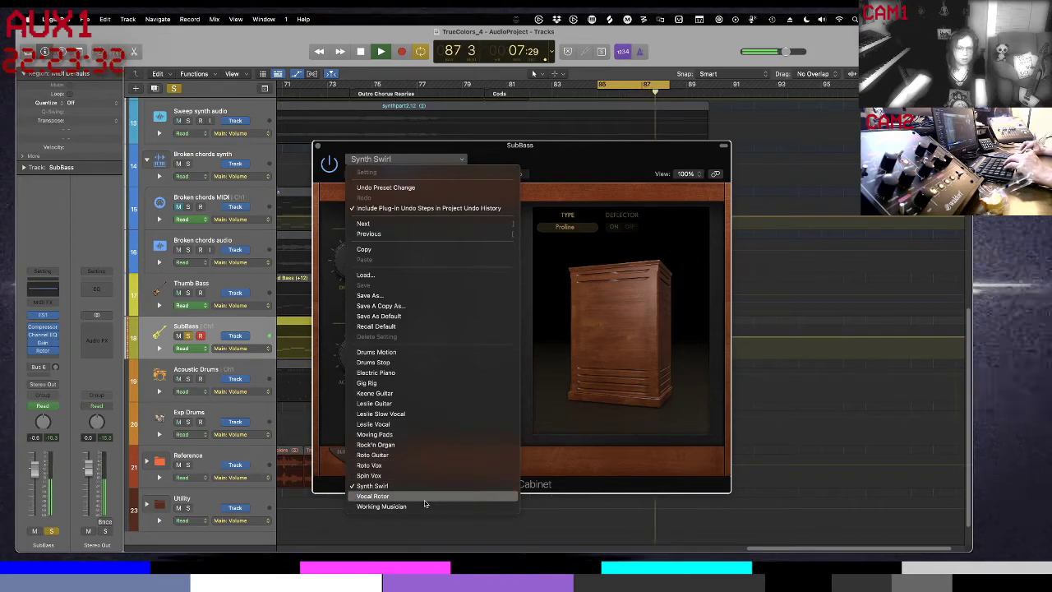
left_click(417, 404)
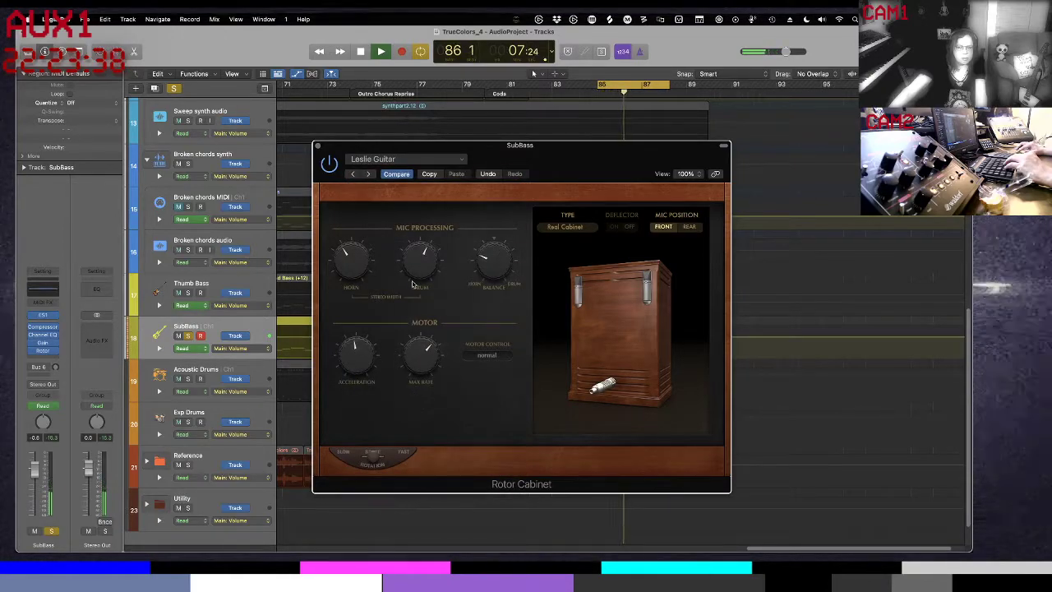
left_click(425, 160)
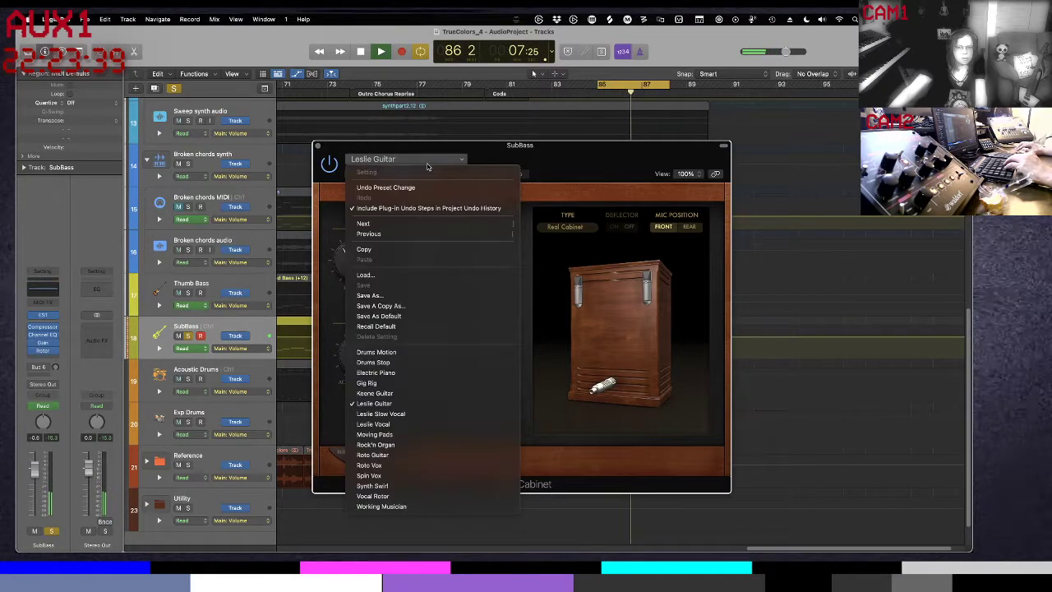
left_click(426, 434)
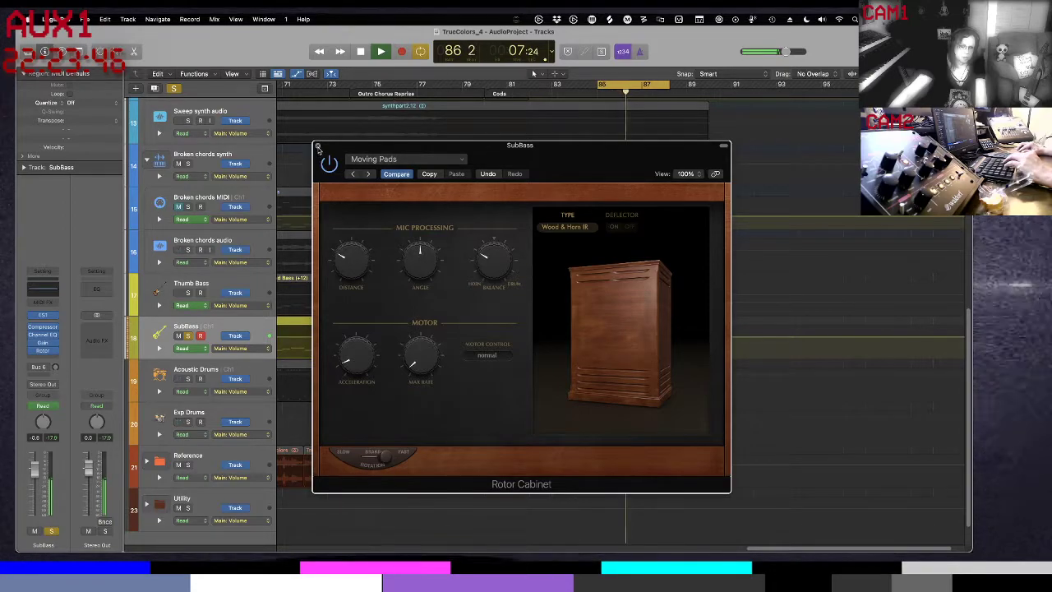
left_click(318, 147)
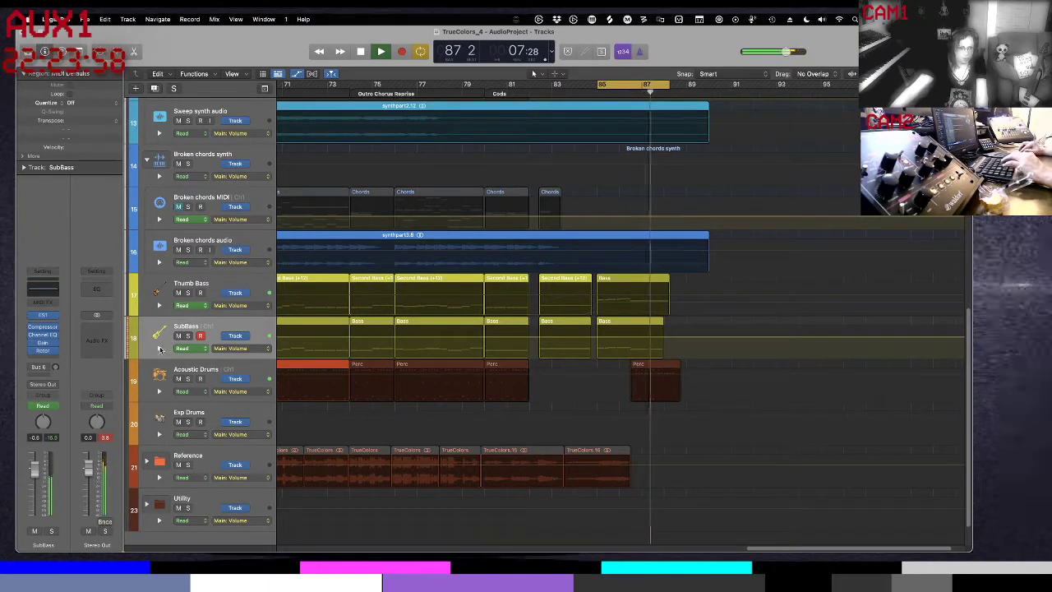
- Expand the SubBass automation lanes, add a second lane and examine which parameters it can automate
left_click(159, 348)
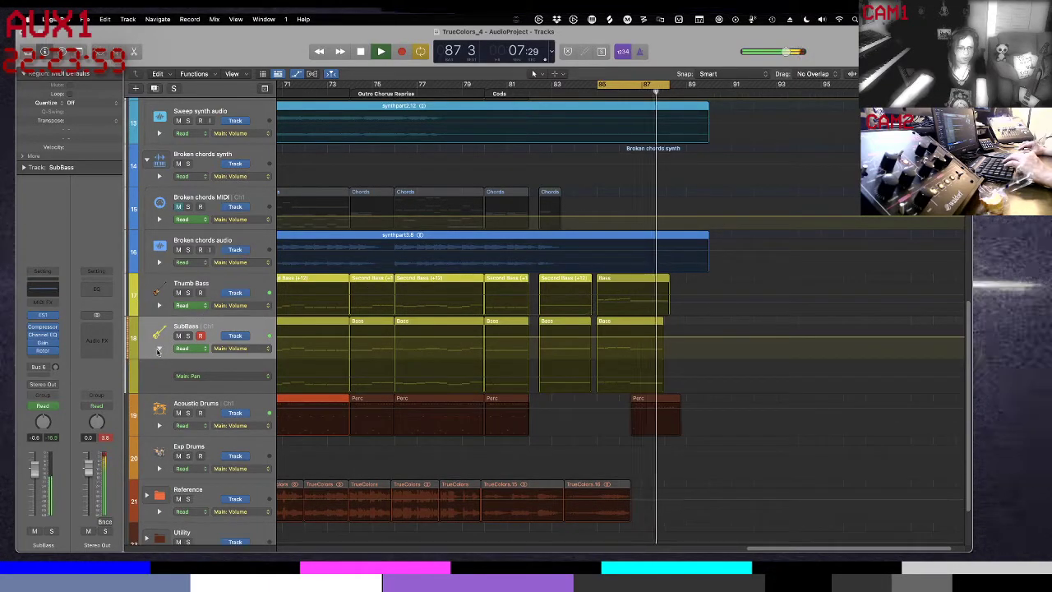
left_click(161, 389)
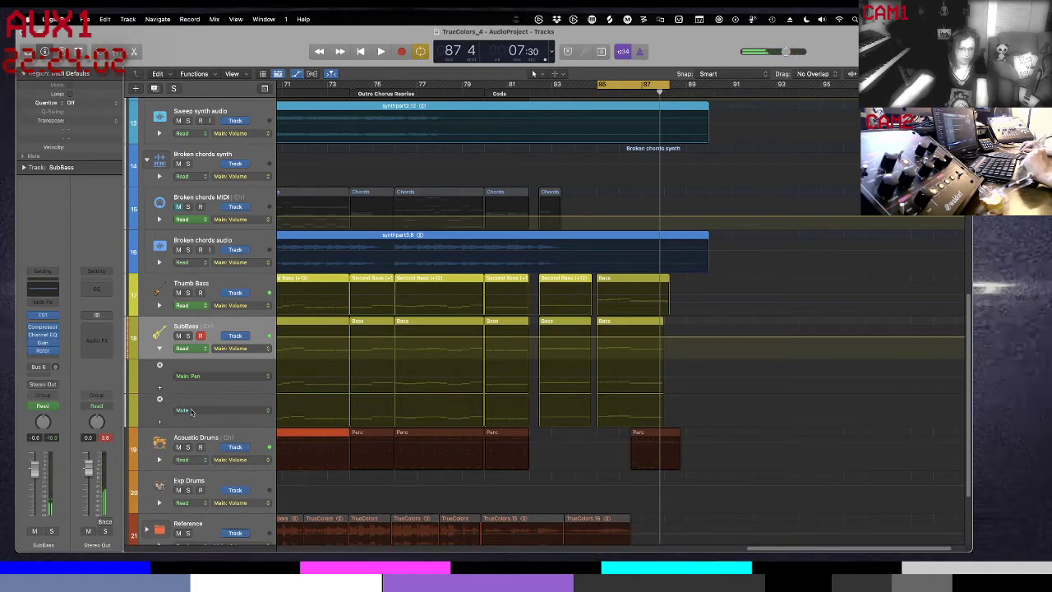
left_click(191, 410)
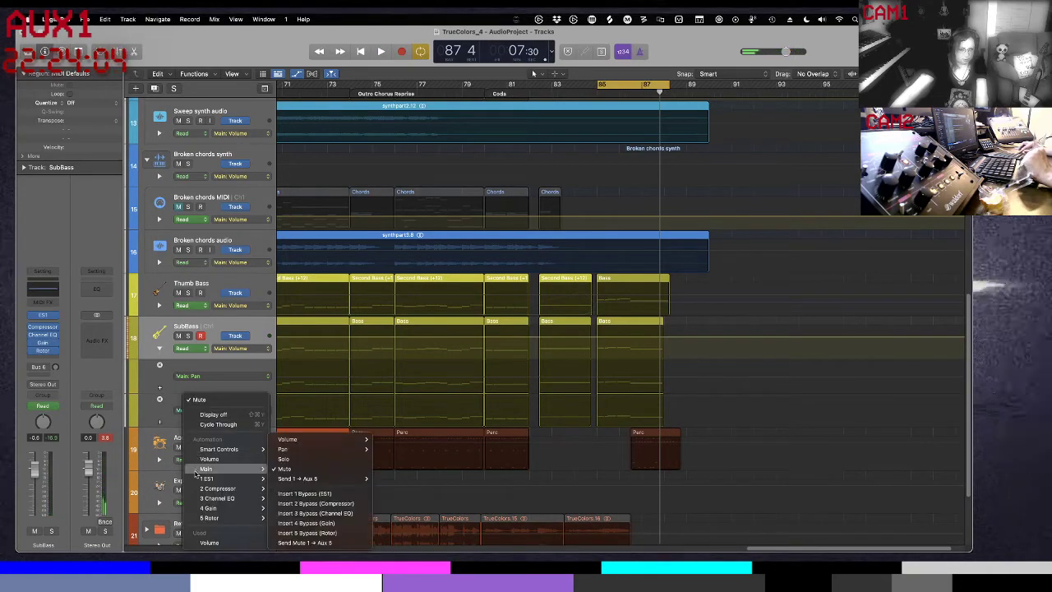
mouse_move(212, 518)
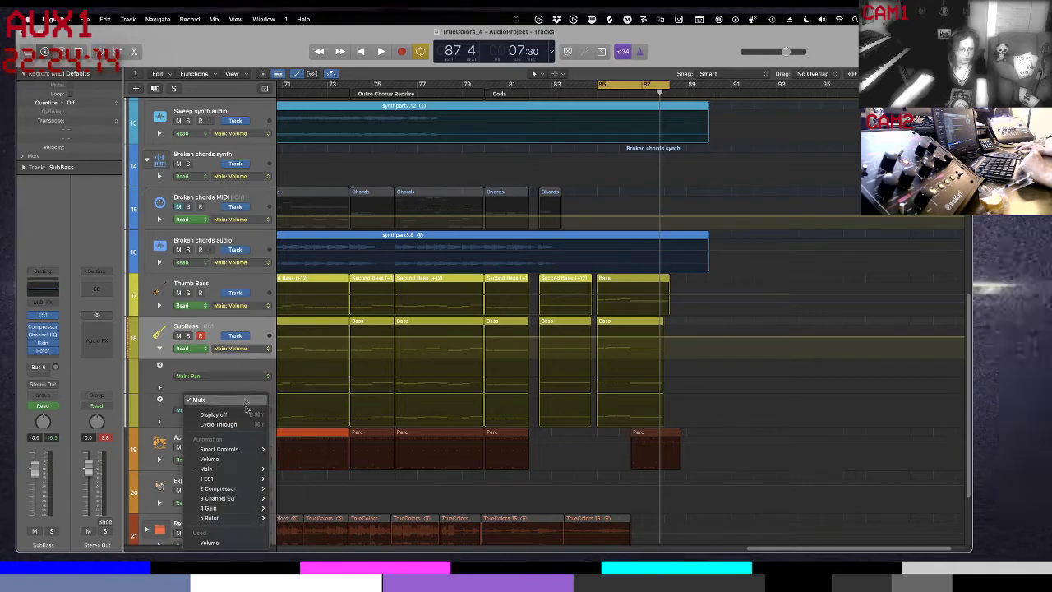
key("Escape")
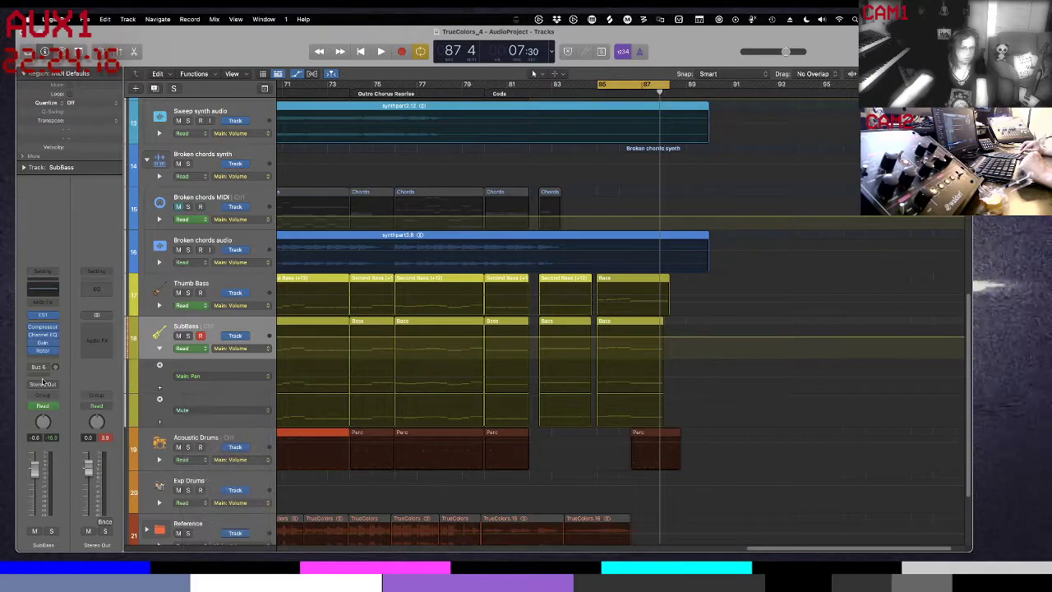
- Check the Rotor Cabinet settings on SubBass and close them
left_click(43, 367)
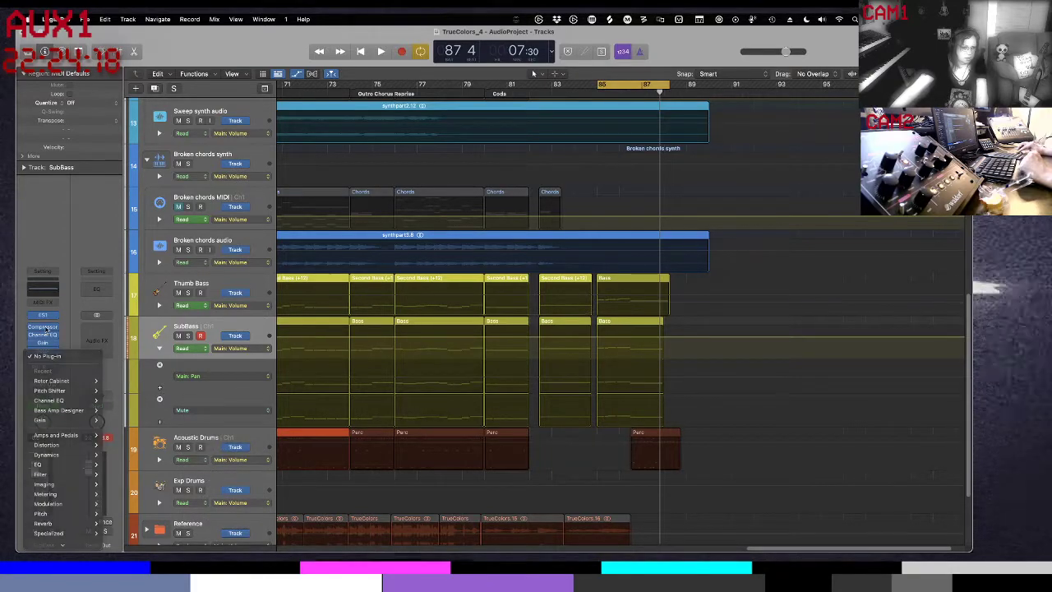
left_click(58, 386)
left_click(44, 351)
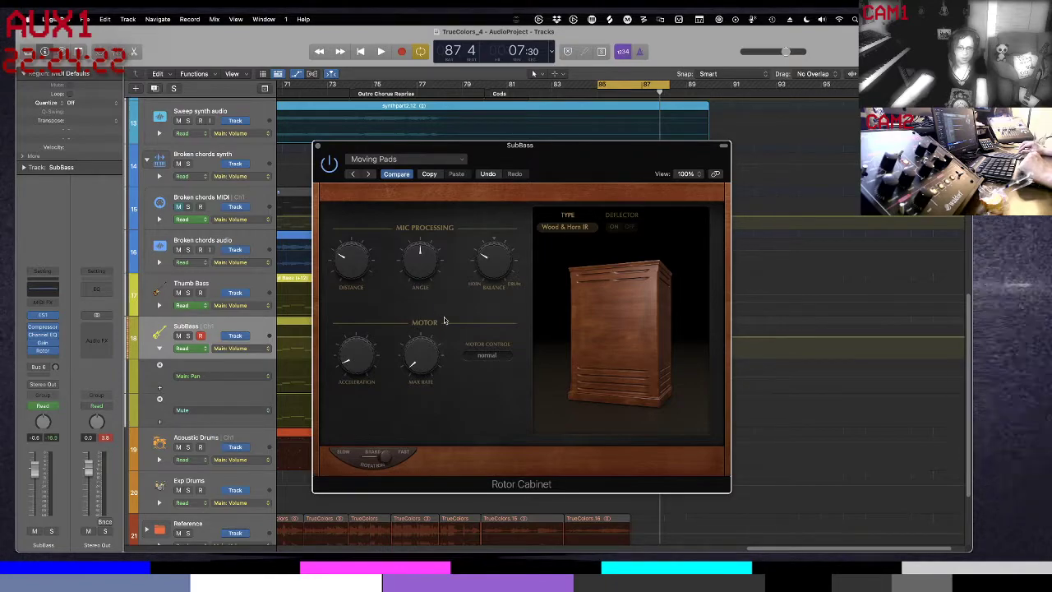
mouse_move(488, 298)
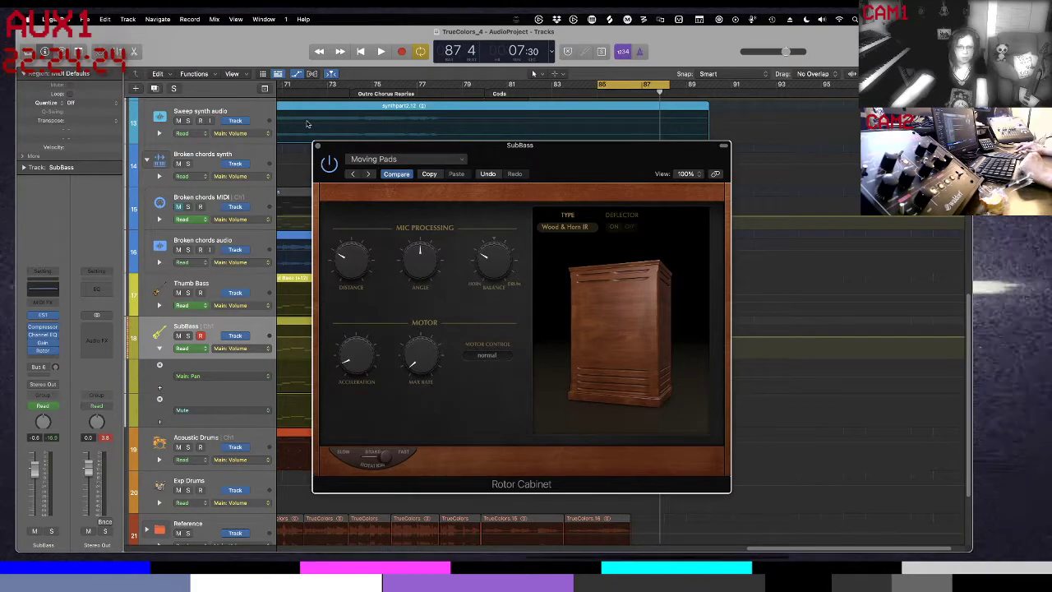
left_click(318, 147)
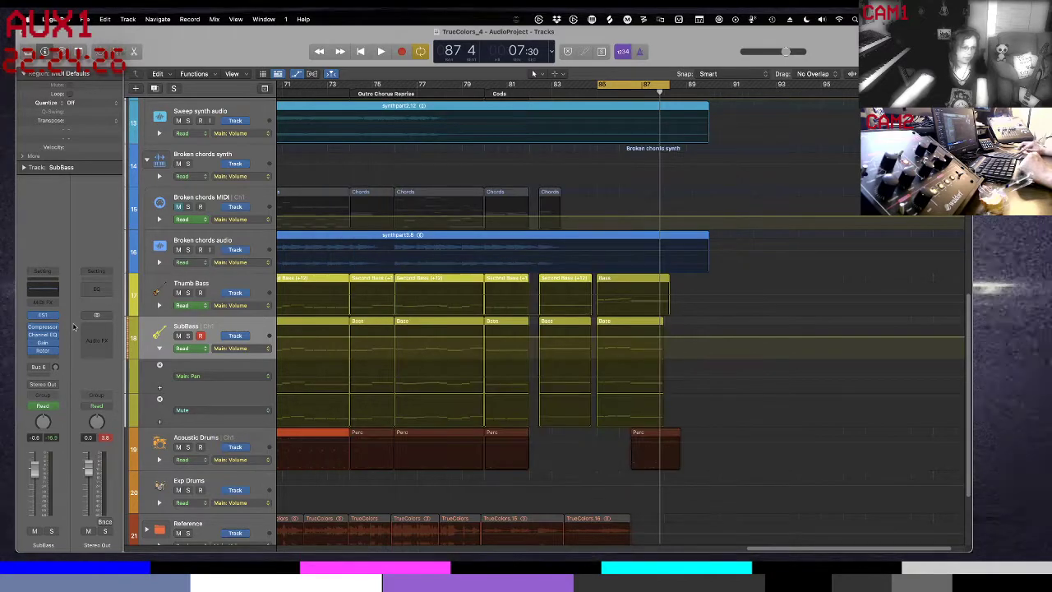
- Replace the Rotor Cabinet on the SubBass track with a stereo Scanner Vibrato
left_click(55, 353)
left_click(51, 311)
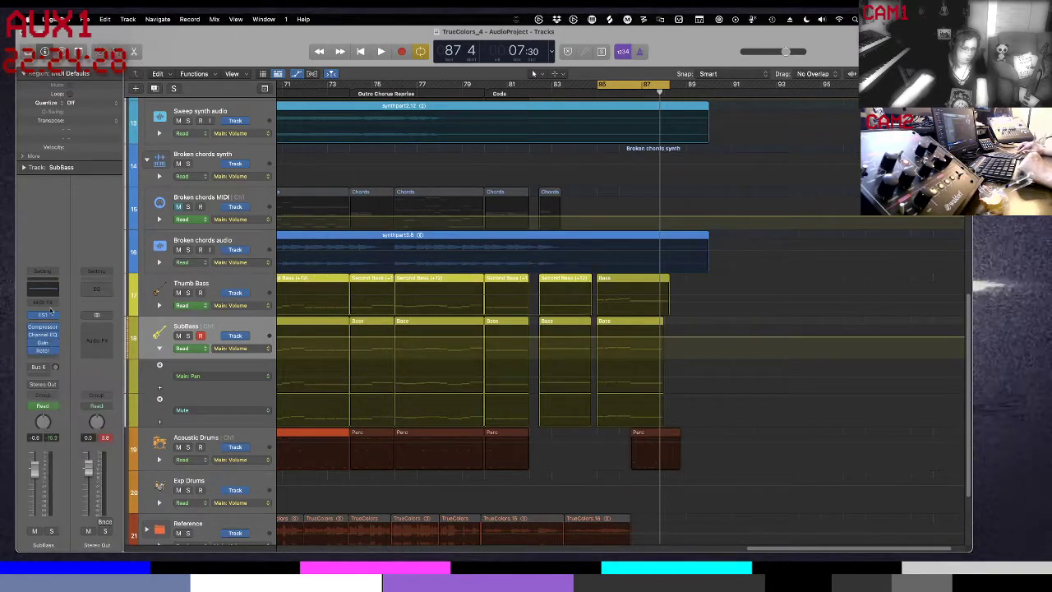
left_click(53, 350)
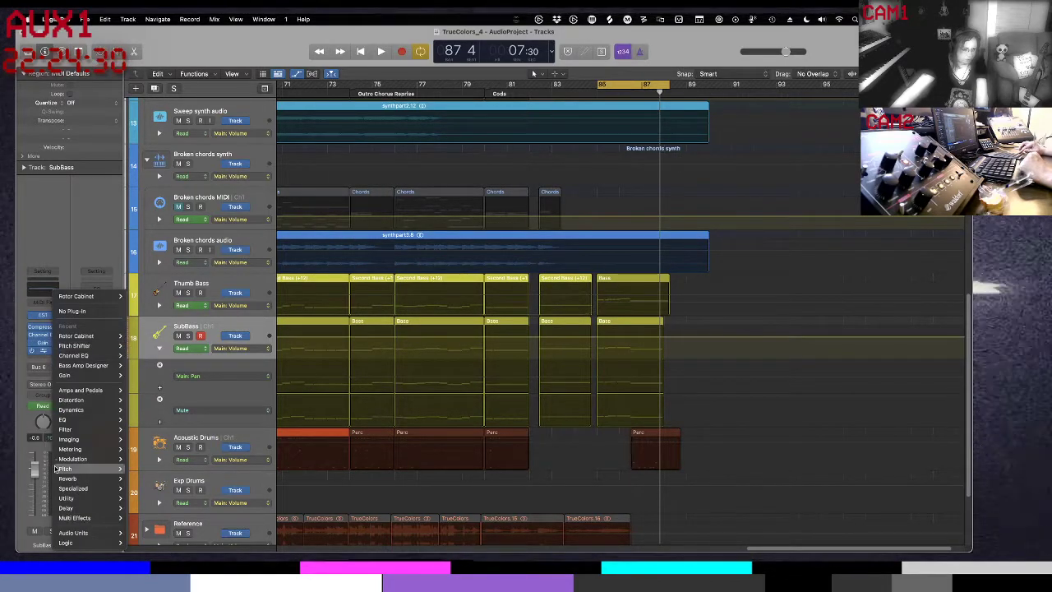
mouse_move(68, 459)
mouse_move(150, 466)
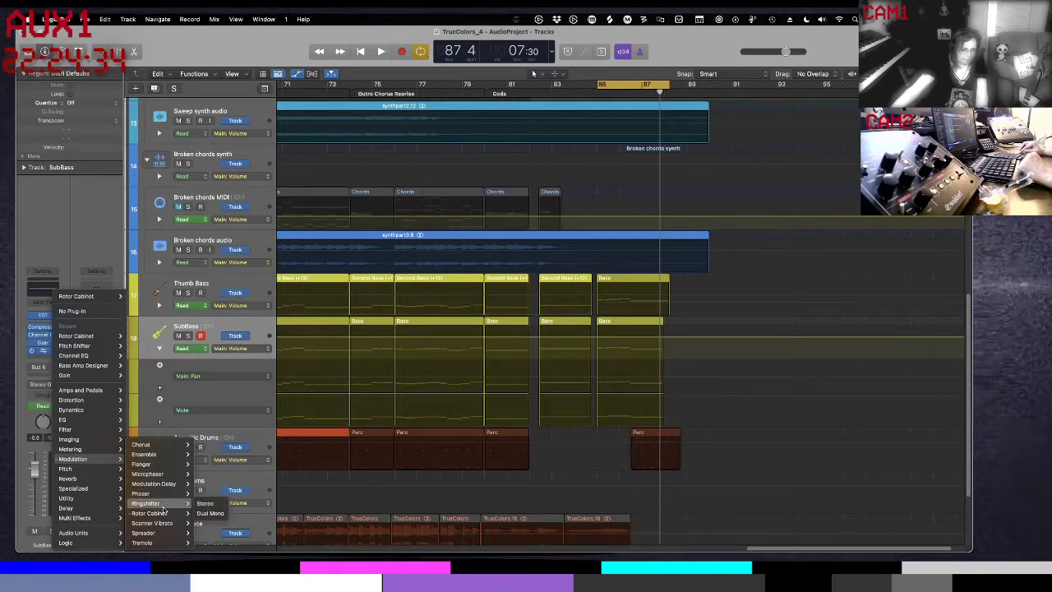
mouse_move(167, 523)
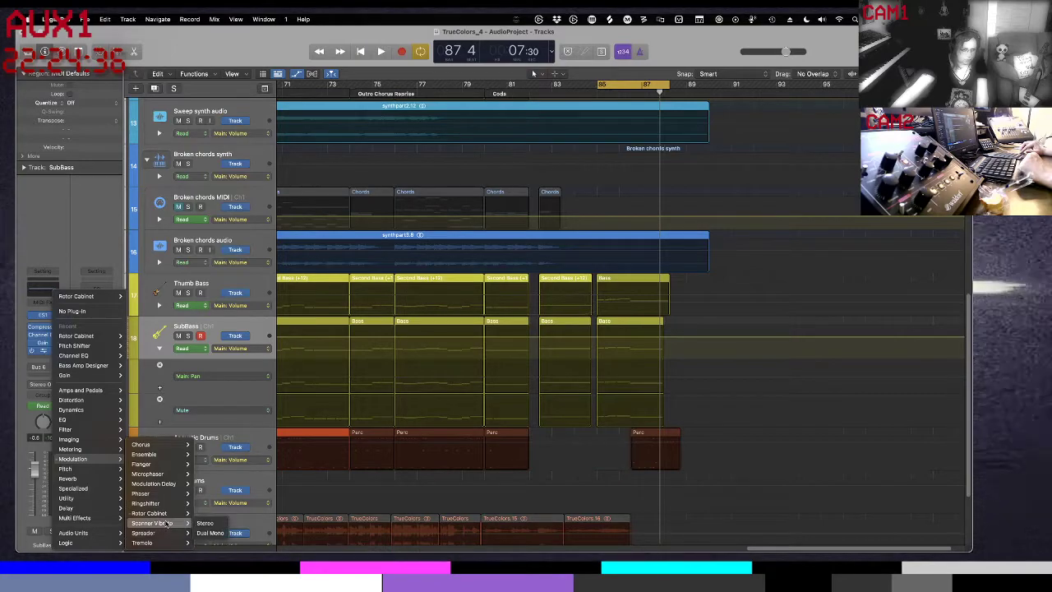
left_click(202, 523)
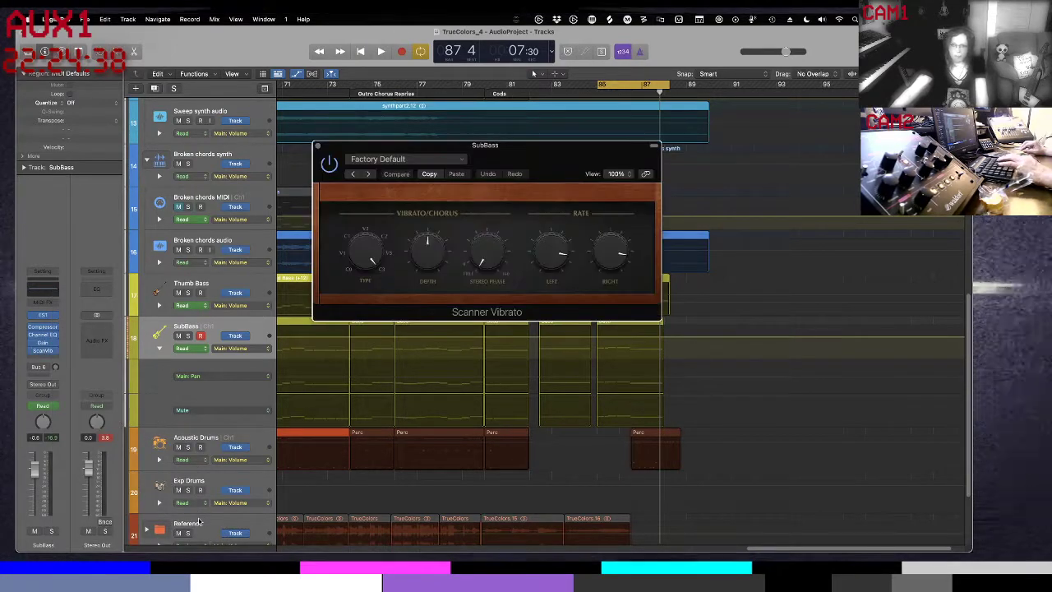
- Load the Slow Rotation preset in Scanner Vibrato while looping the soloed SubBass, and close the effect settings
key("space")
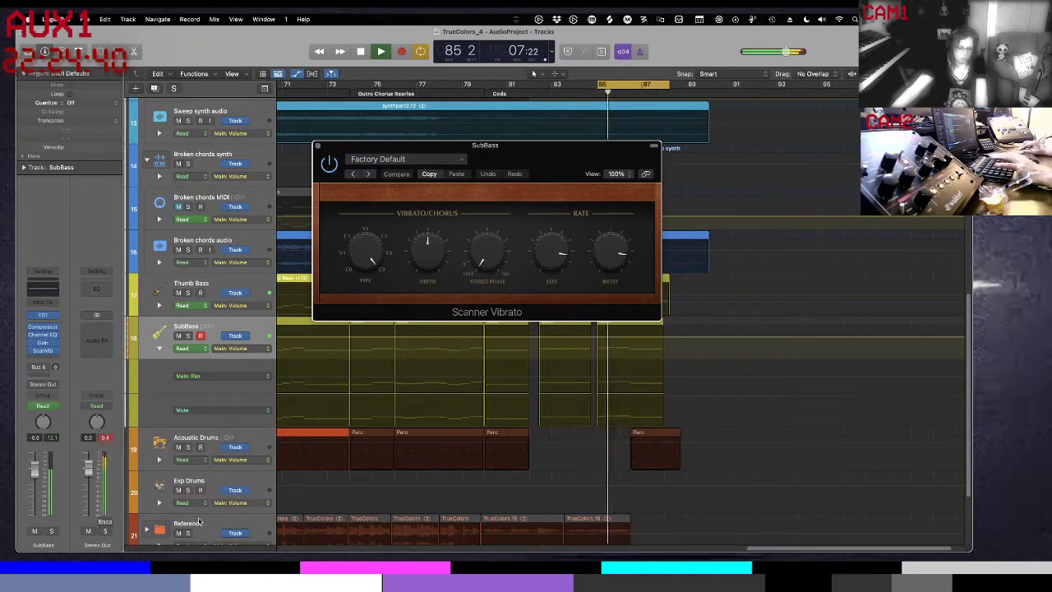
key("s")
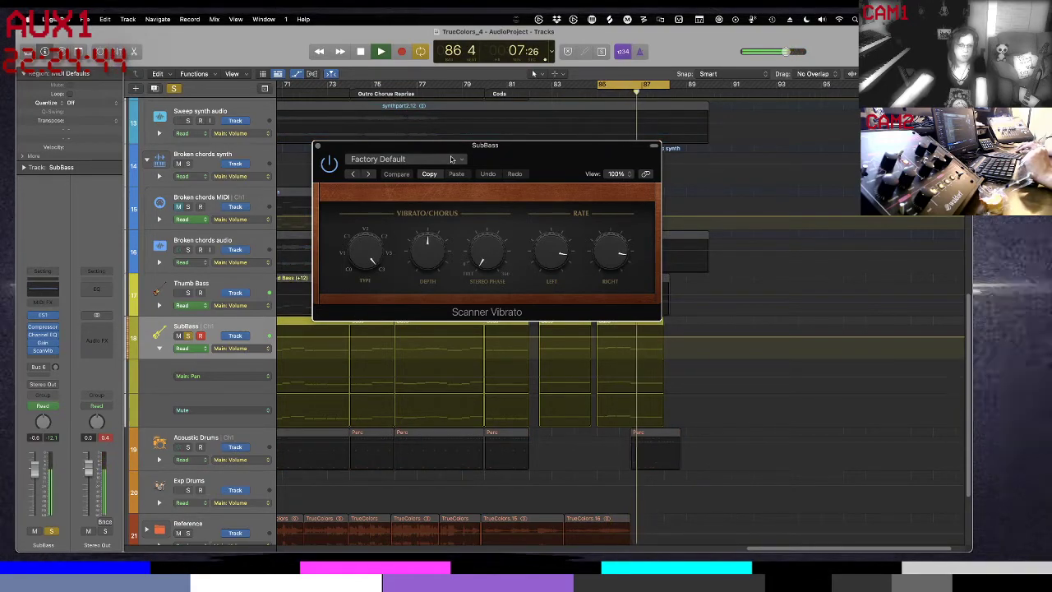
left_click(394, 159)
left_click(404, 402)
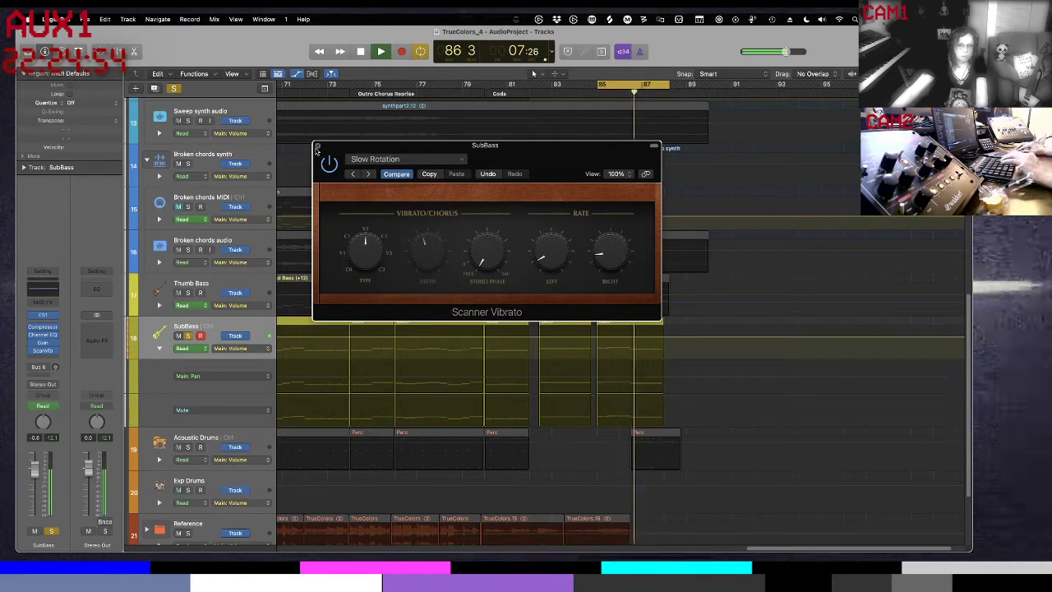
key("space")
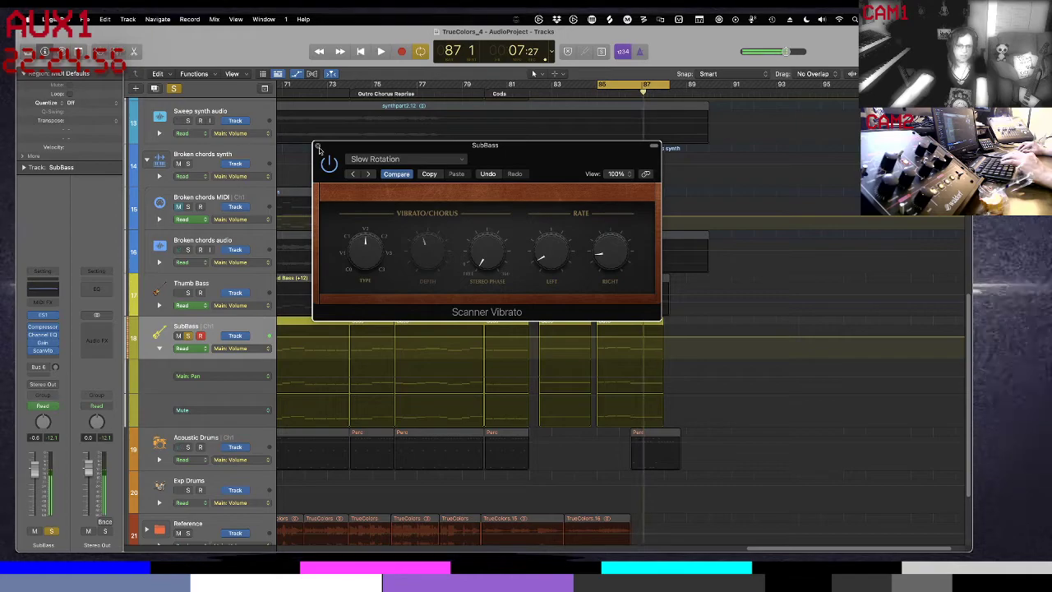
left_click(319, 147)
- Hide the track automation and unsolo SubBass to audition the looped ending in the full mix
key("a")
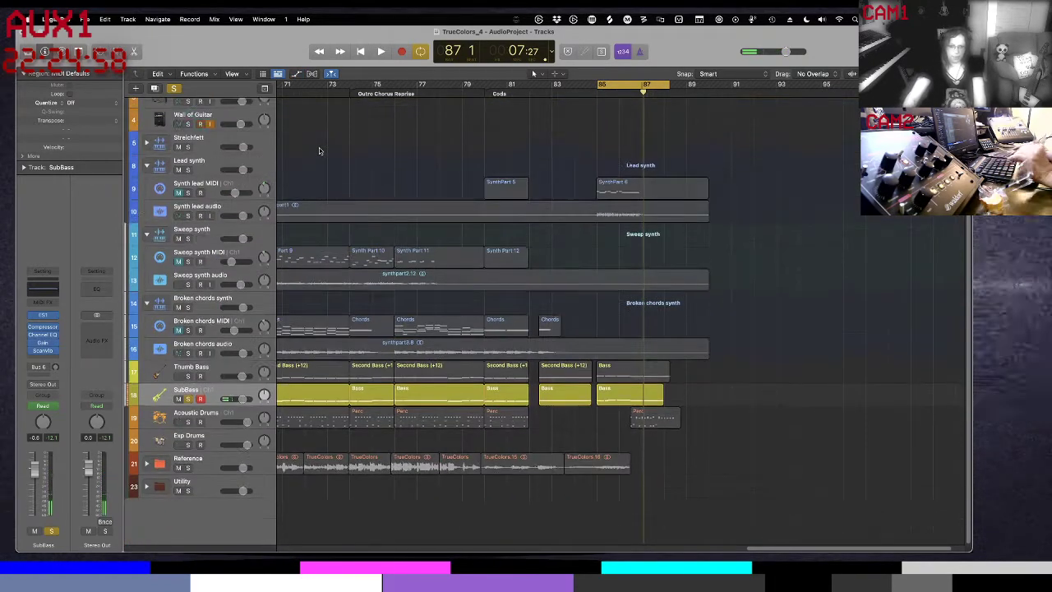
key("s")
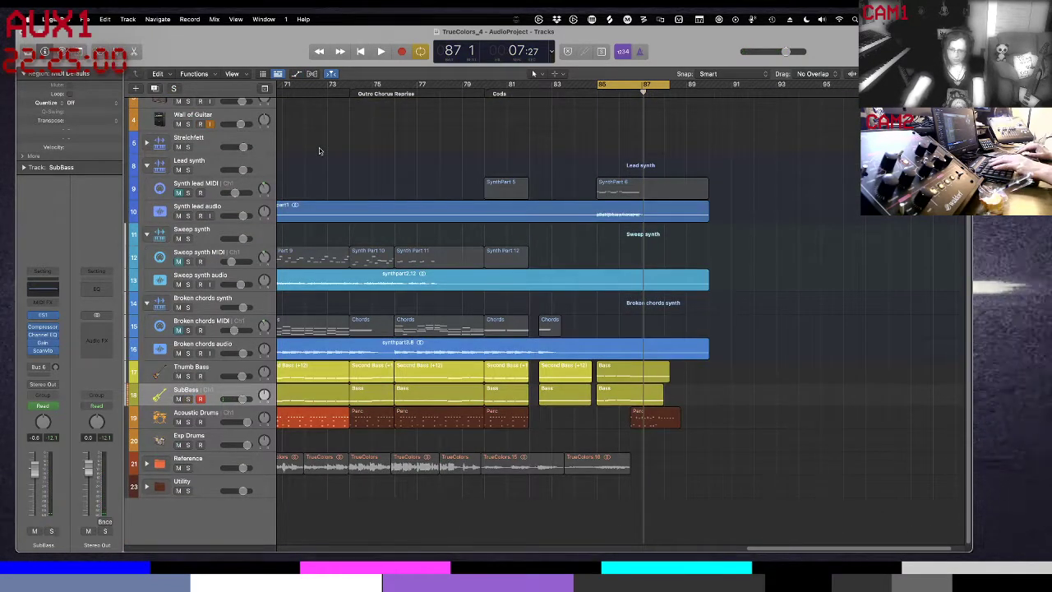
key("comma")
key("comma")
key("comma")
key("comma")
key("space")
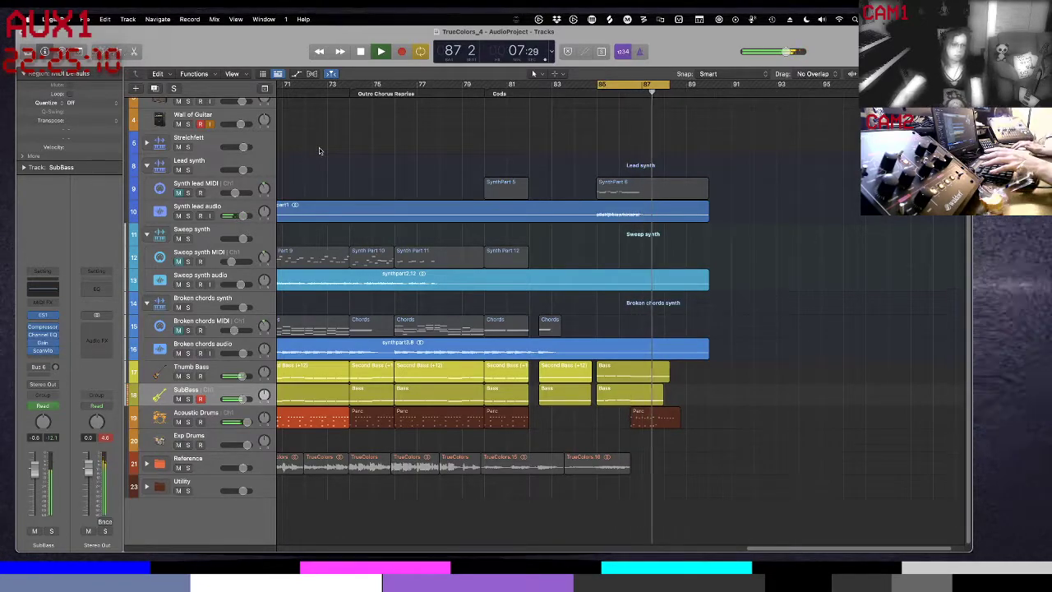
- Load the E-Bass EQ guitar preset in SubBass's Channel EQ and play the looped ending
left_click(45, 335)
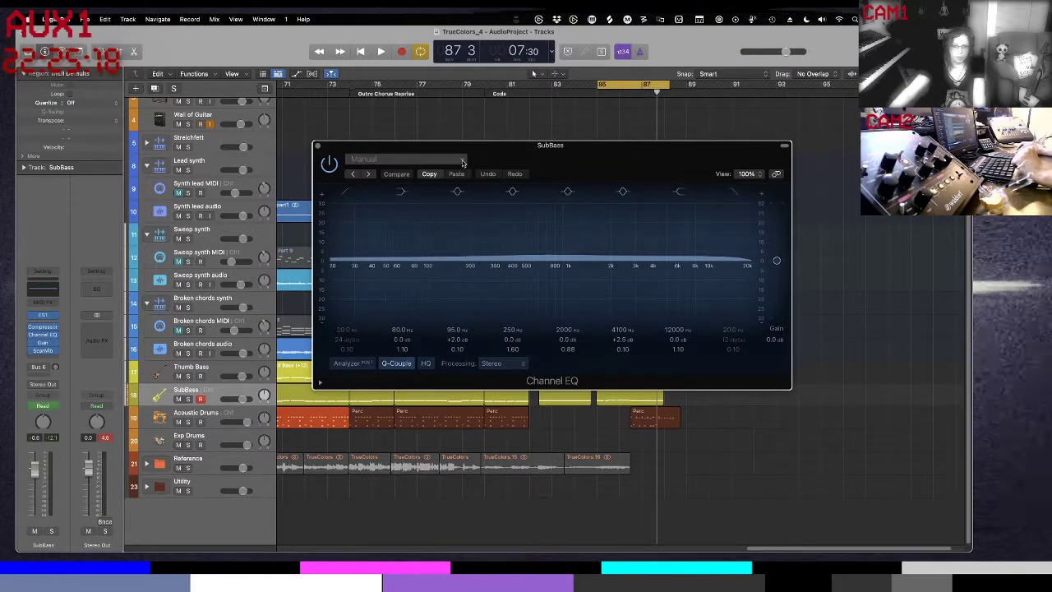
left_click(406, 159)
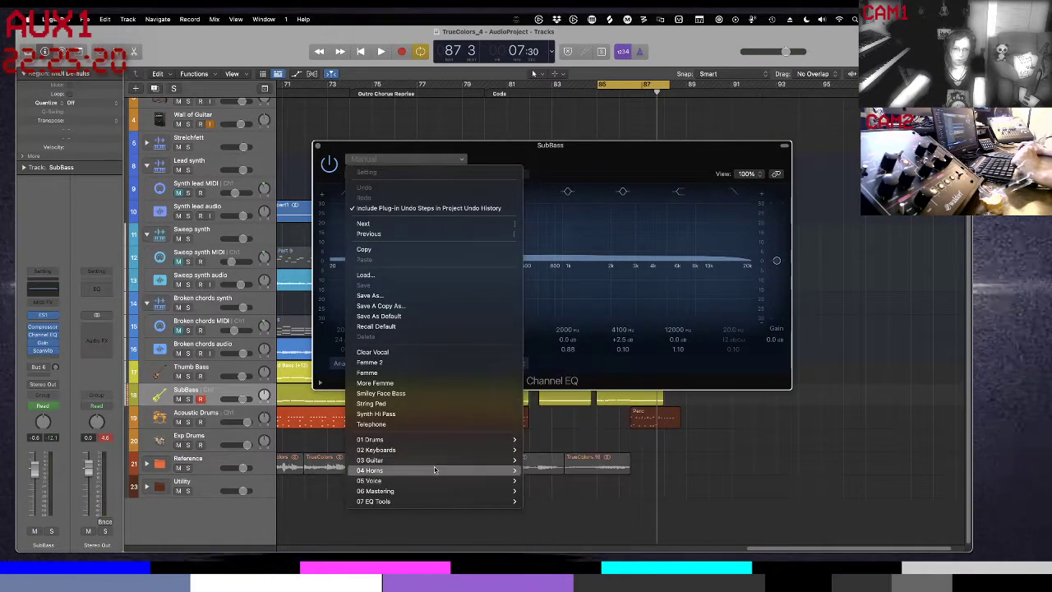
mouse_move(435, 501)
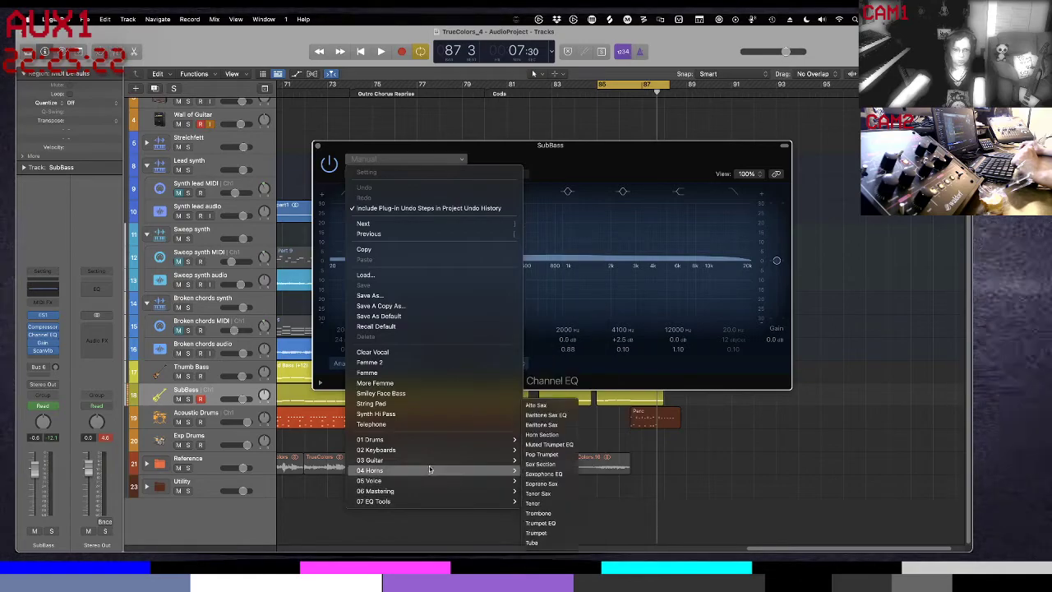
mouse_move(448, 460)
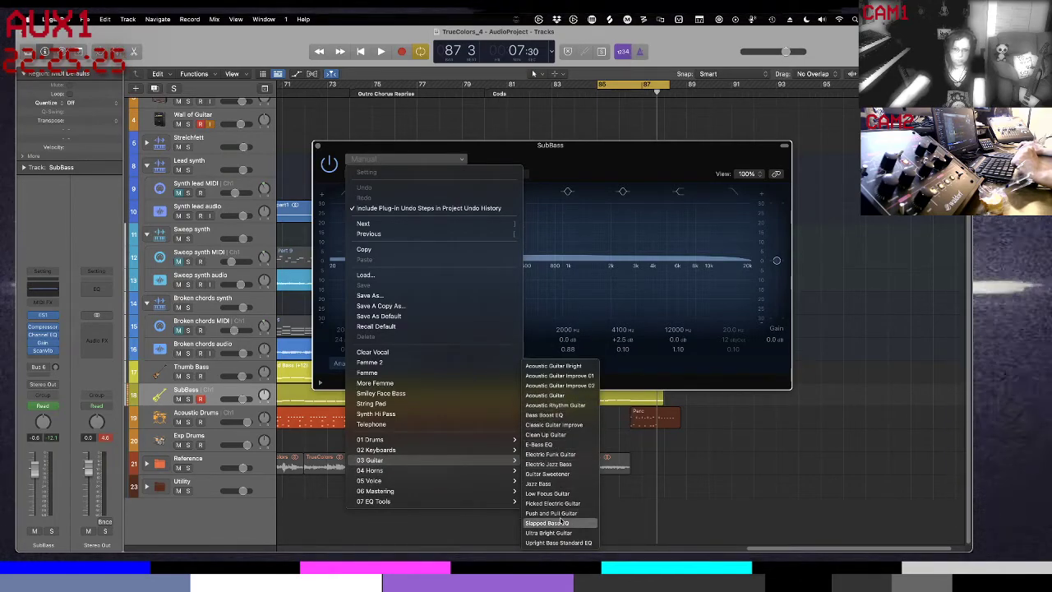
left_click(558, 443)
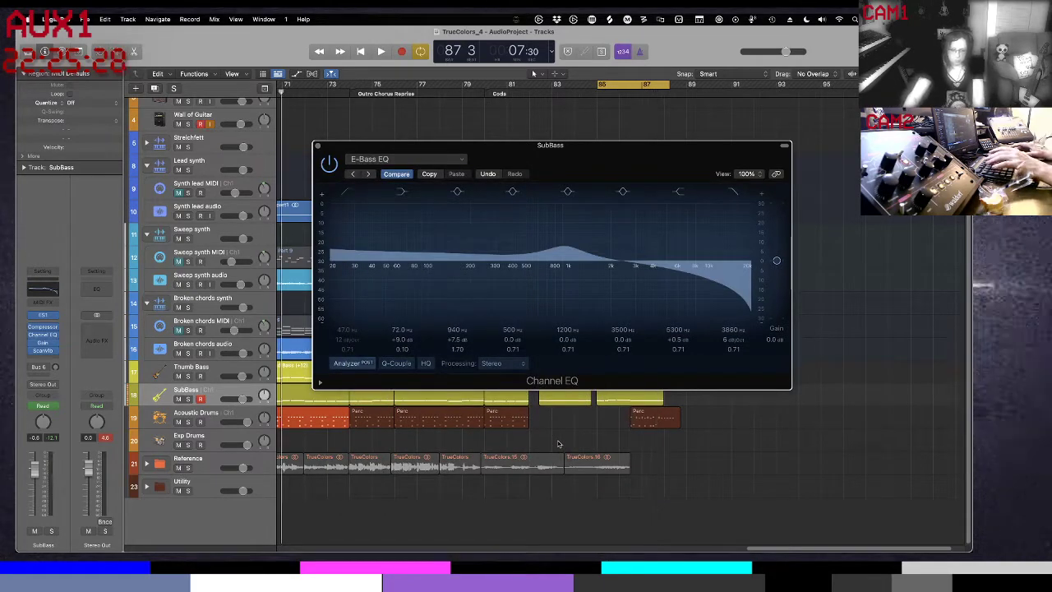
key("space")
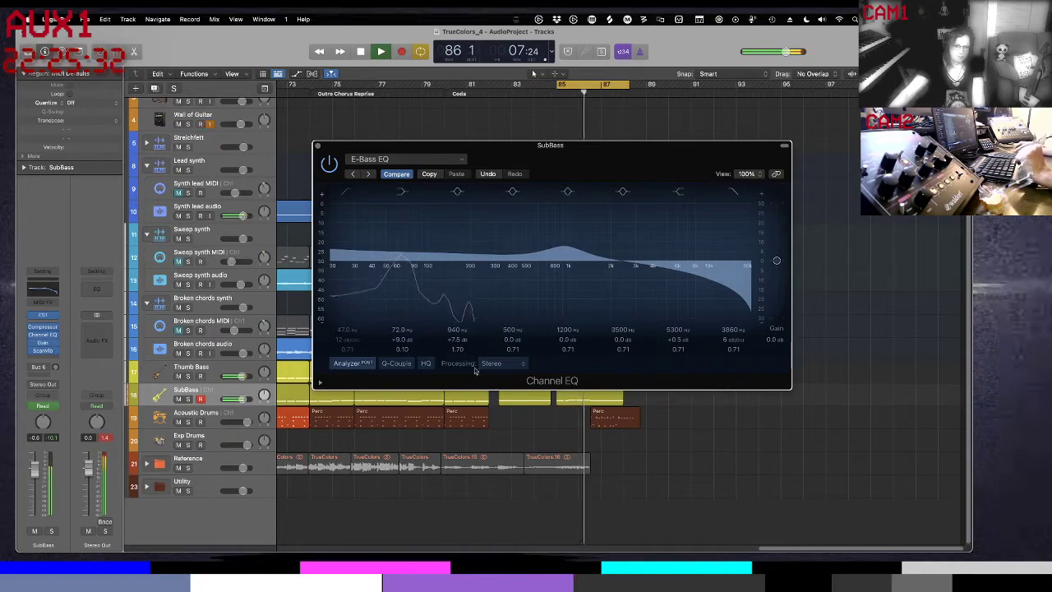
- Close the Channel EQ settings and add a stereo Spreader after Scanner Vibrato on the SubBass track
left_click(317, 147)
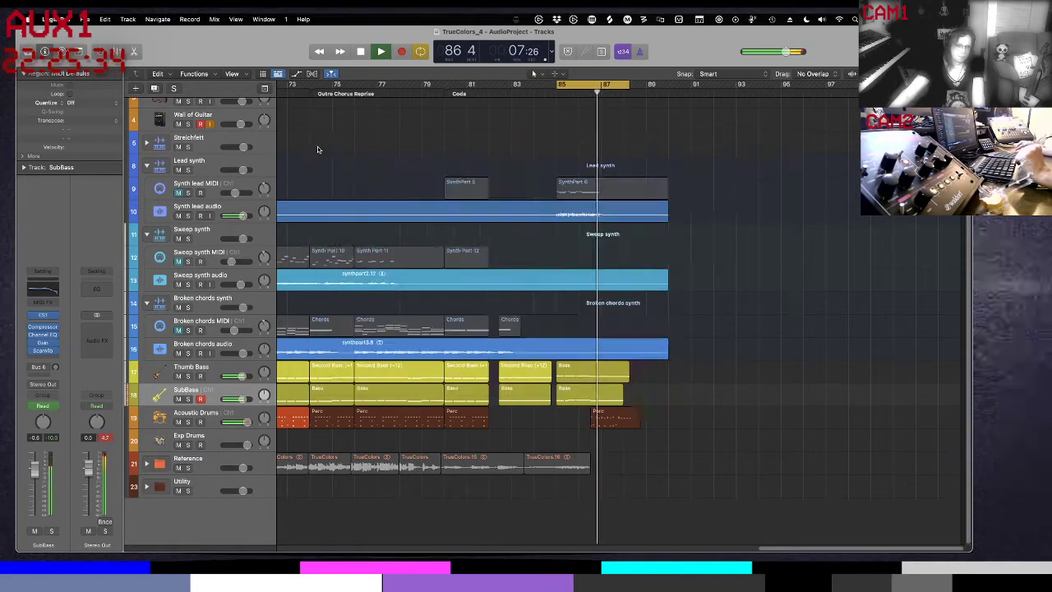
left_click(48, 353)
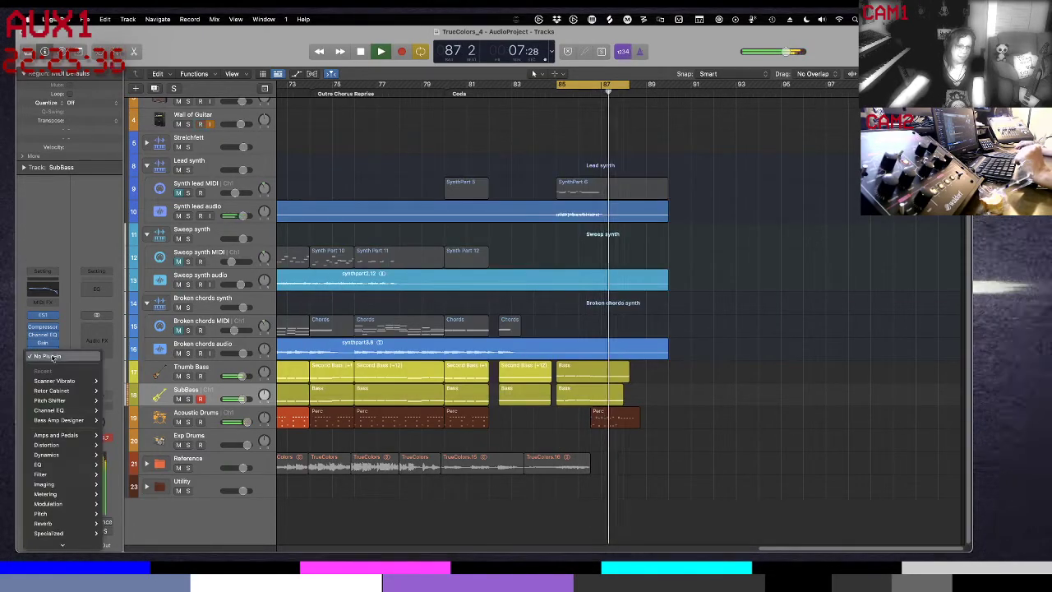
mouse_move(51, 523)
mouse_move(49, 503)
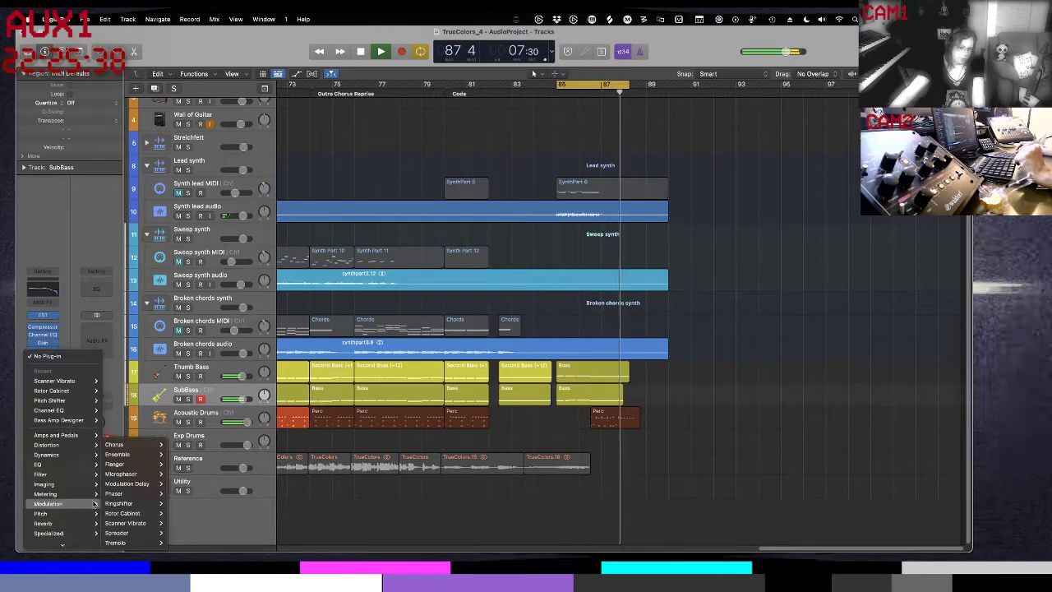
mouse_move(144, 536)
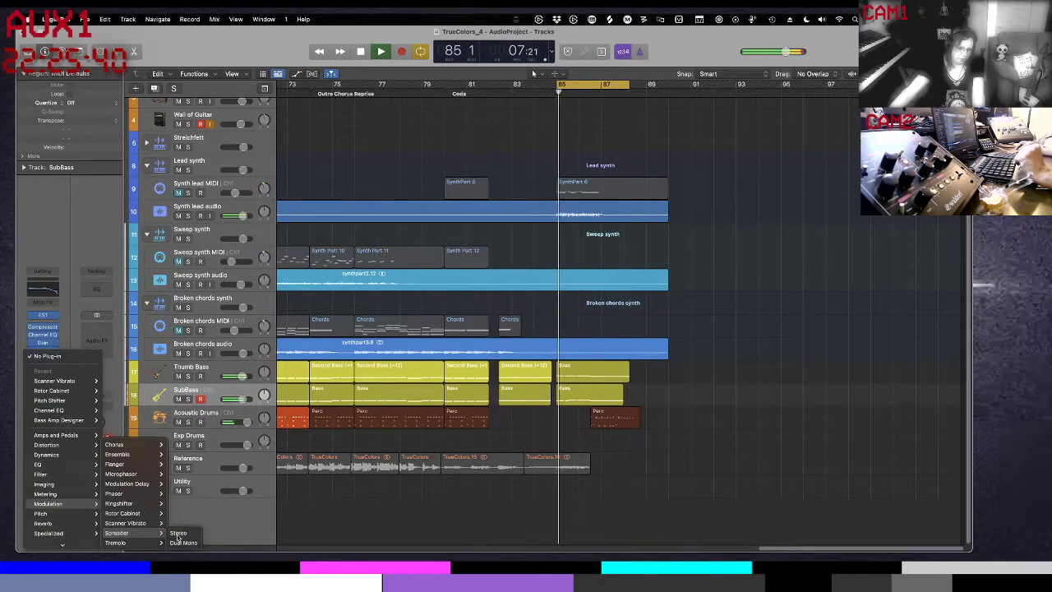
left_click(177, 533)
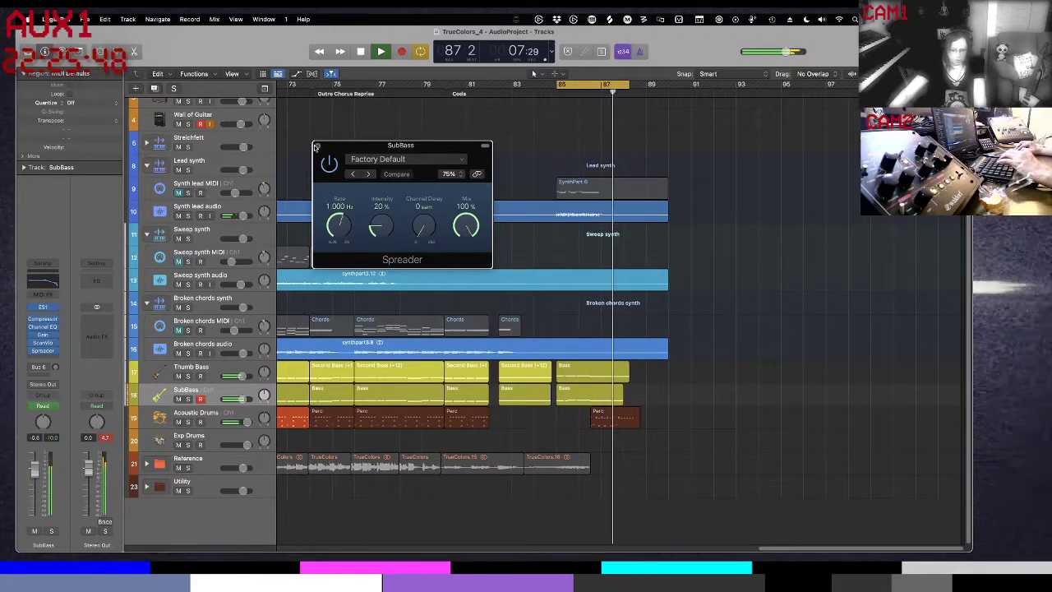
- Solo SubBass, raise the Spreader's Intensity to 29 %, and close its settings
key("s")
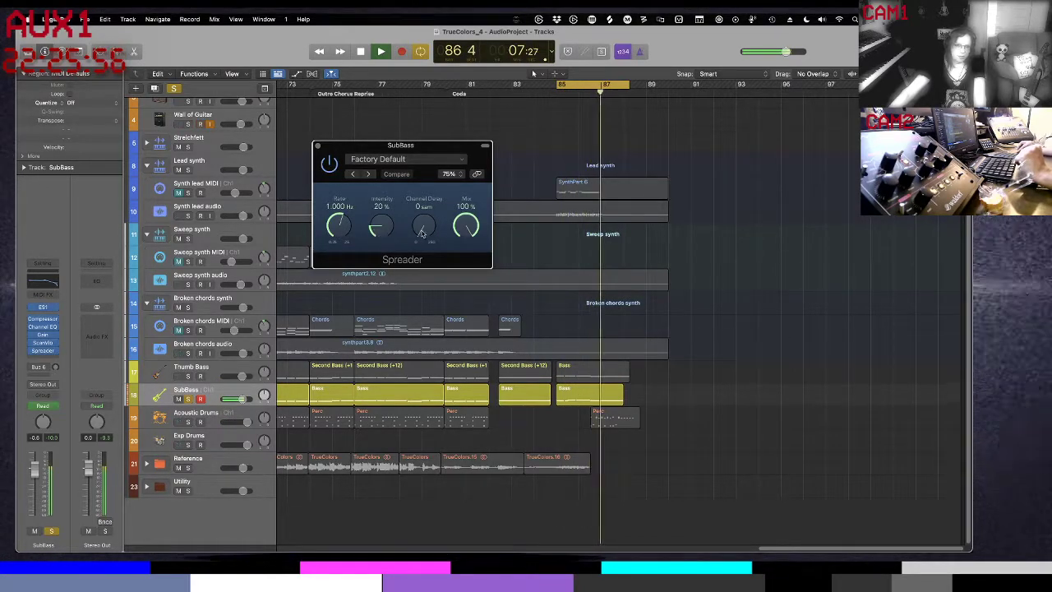
left_click_drag(369, 223, 361, 207)
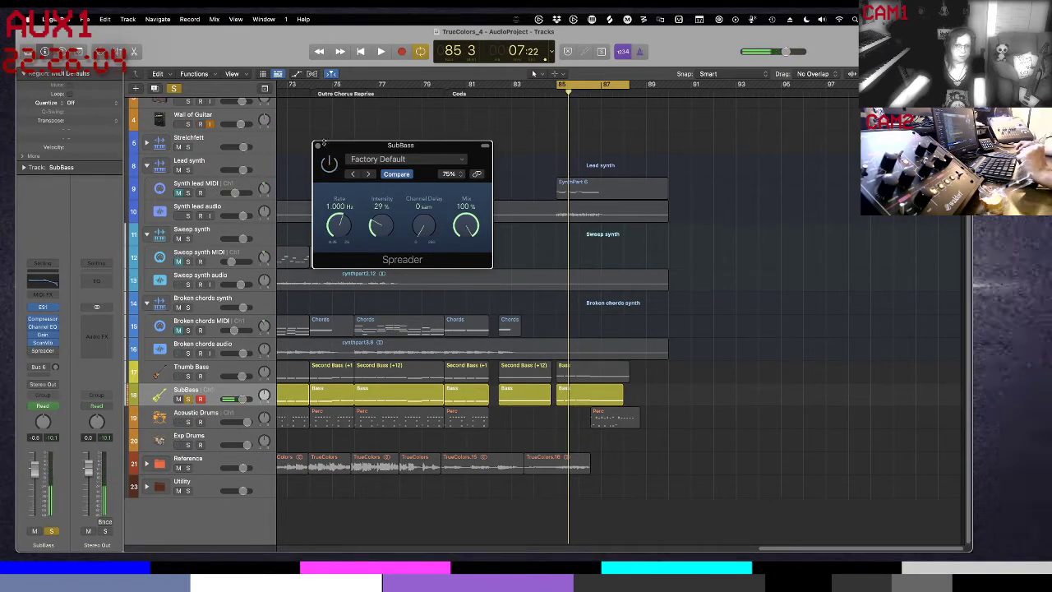
left_click(317, 146)
- Turn off cycle looping and return the playhead to the start of the project
key("c")
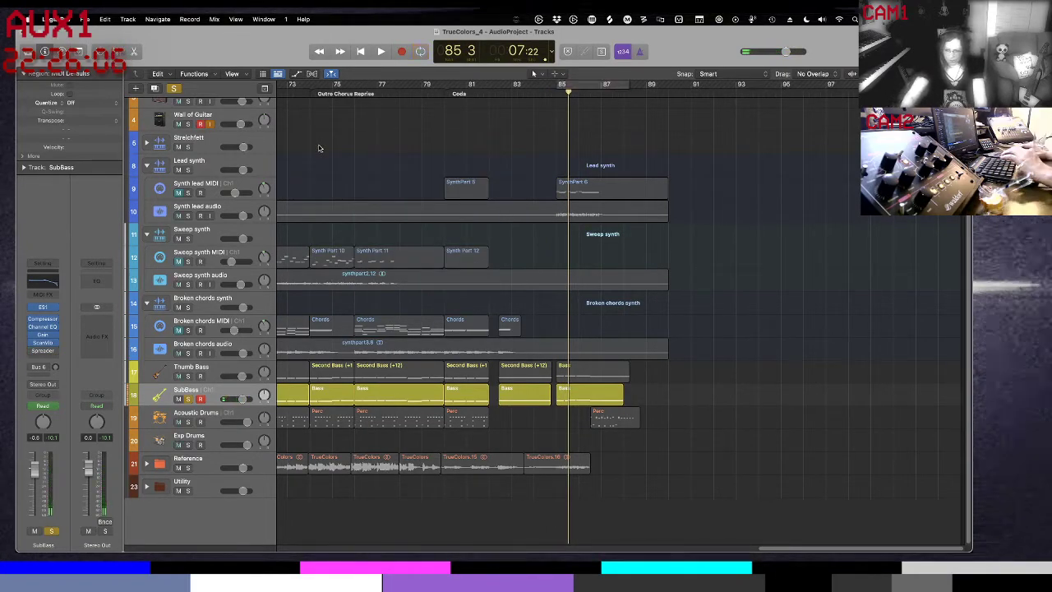
key("Return")
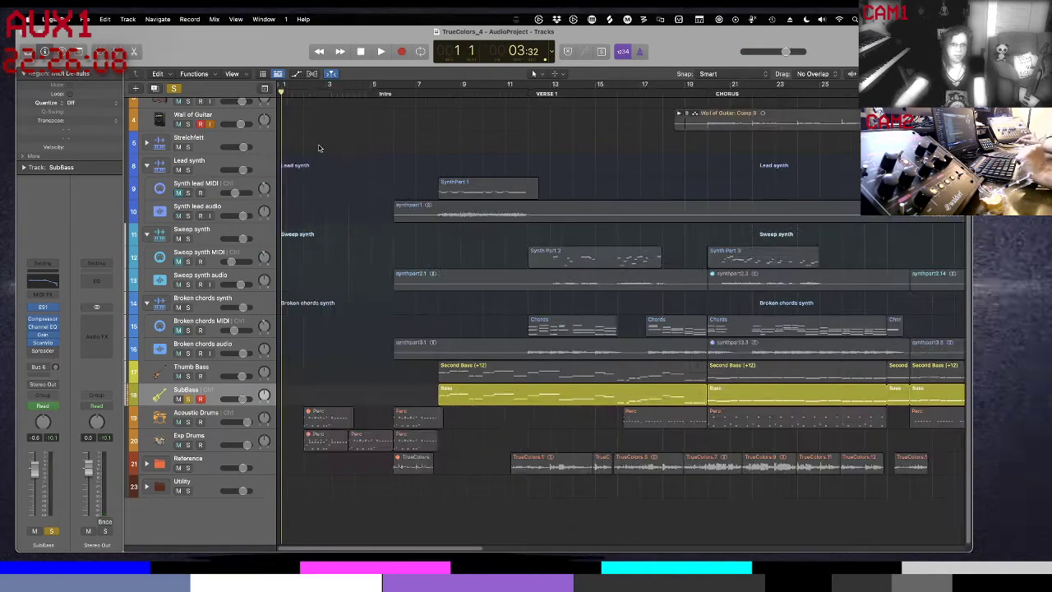